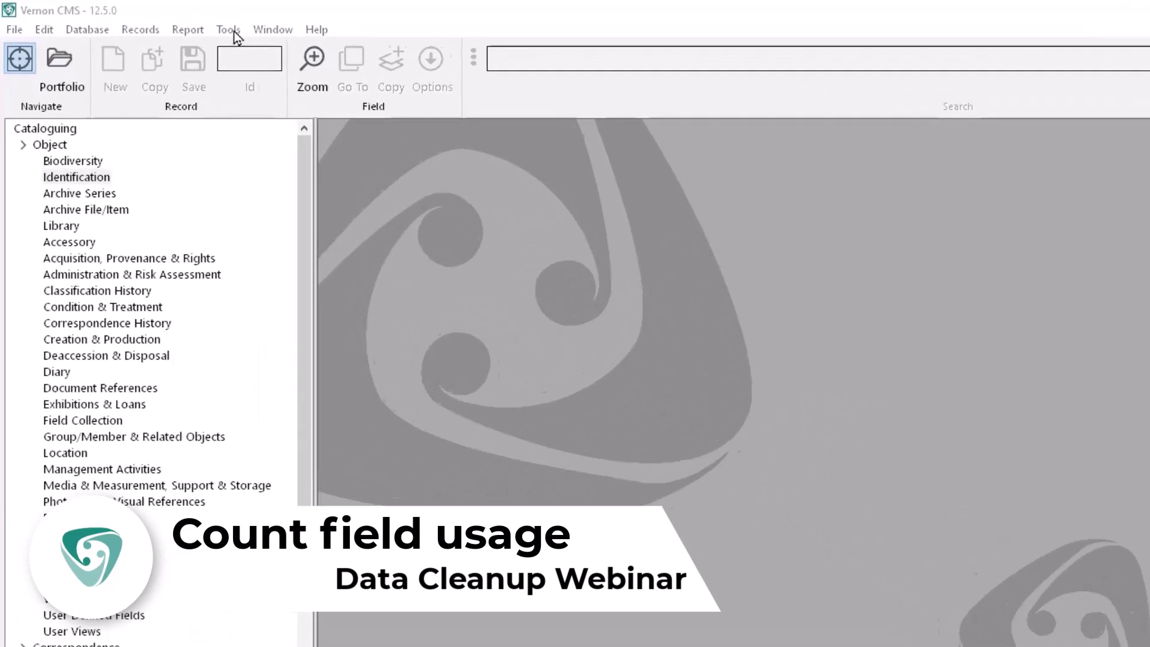
Step: Open the Field Usage Count dialog from Tools > Utilities
left_click(235, 34)
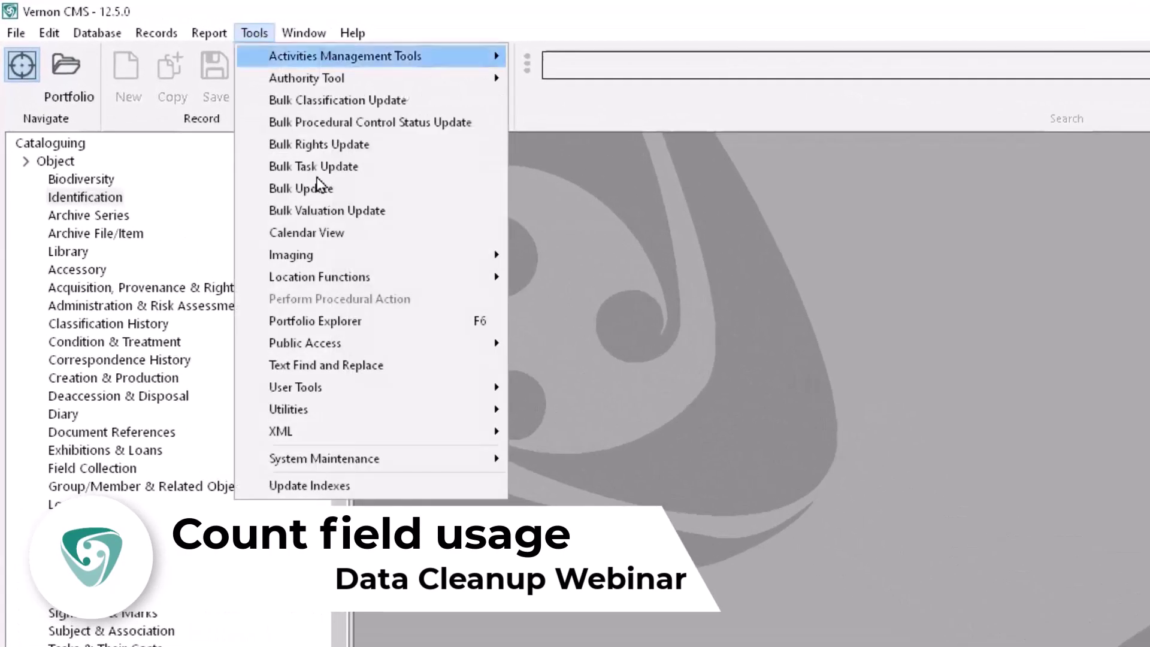
left_click(500, 410)
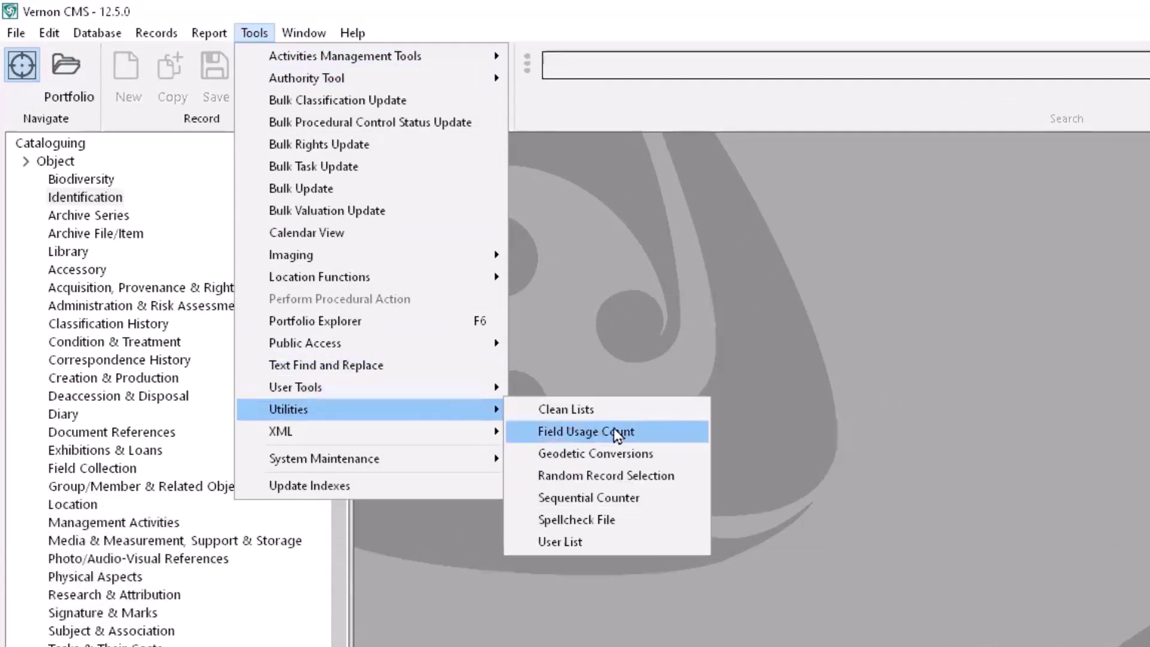
left_click(617, 433)
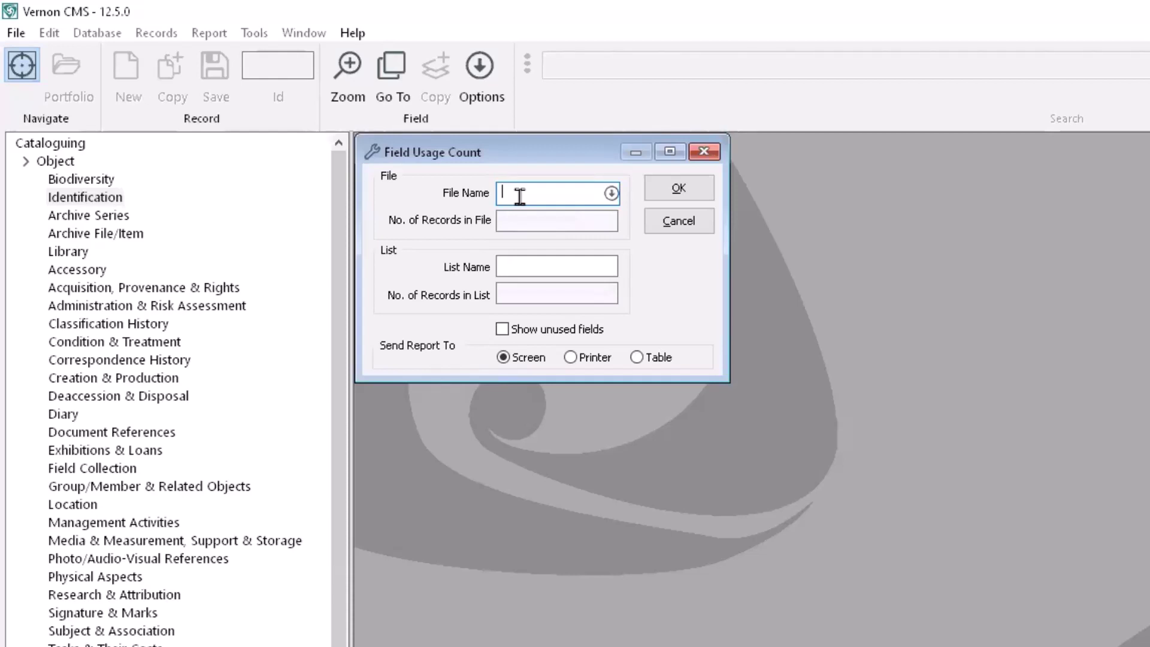
Step: Run a field usage count on the Object file, sending the report to a table
type("object")
key("Tab")
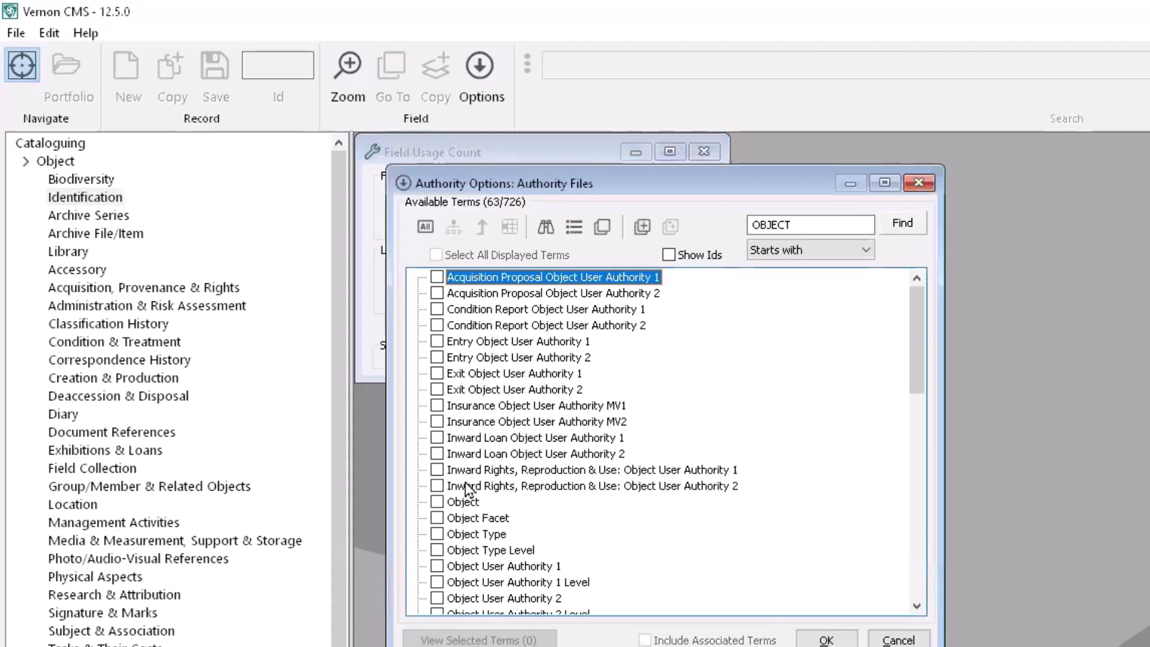
left_click(436, 502)
left_click(825, 640)
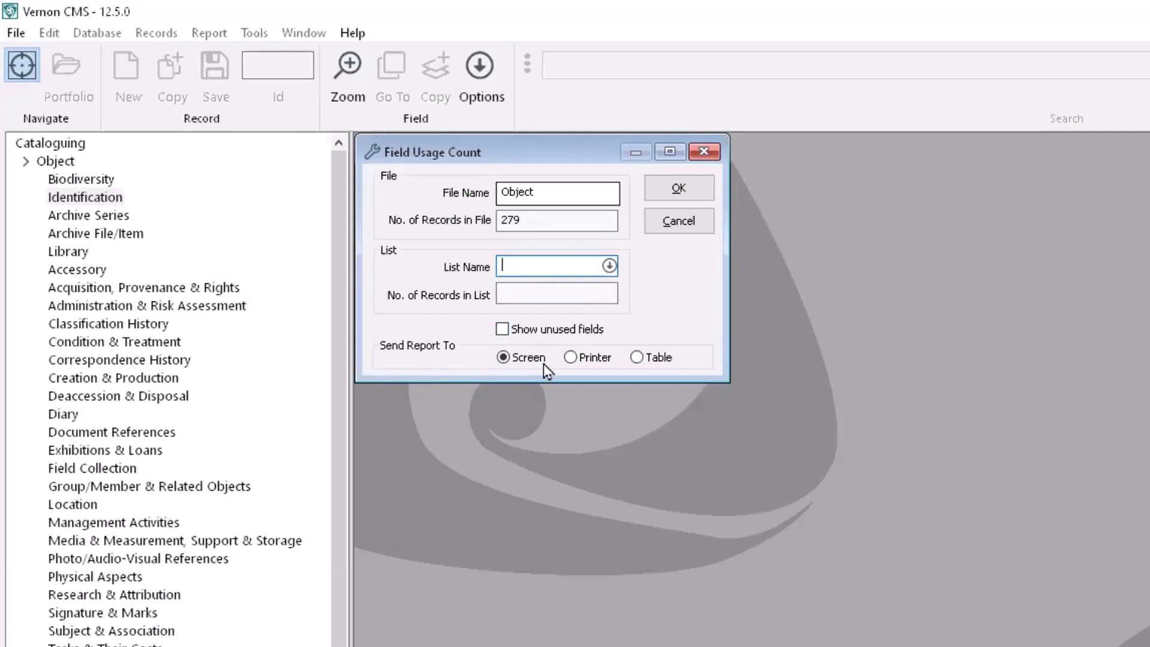
left_click(636, 358)
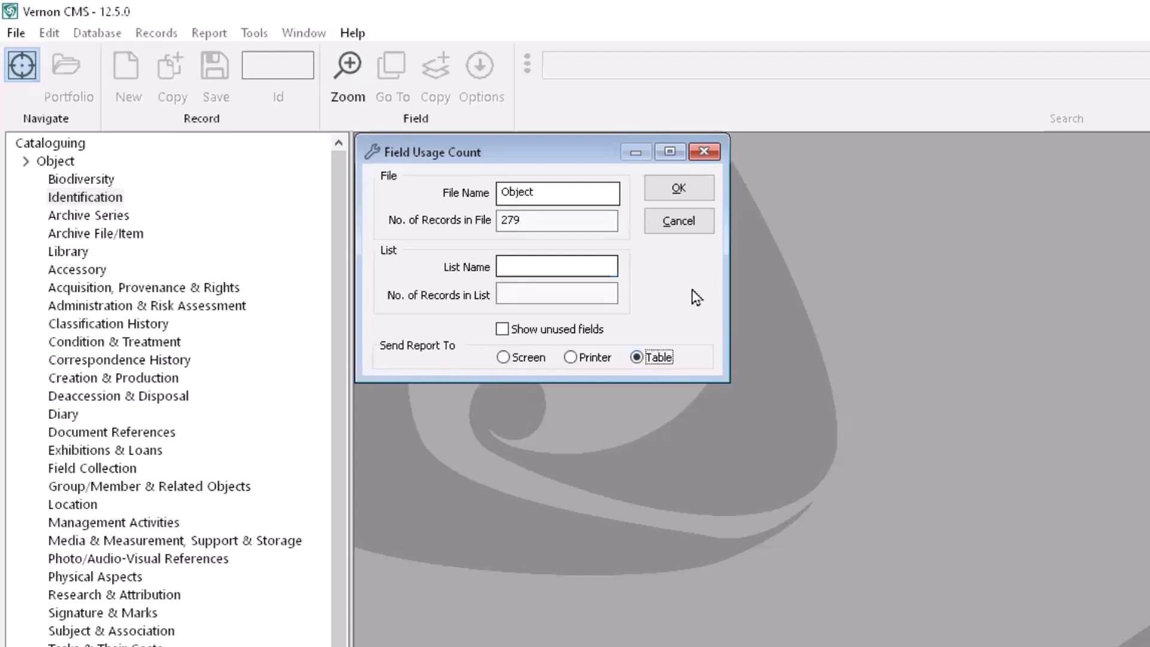
left_click(691, 193)
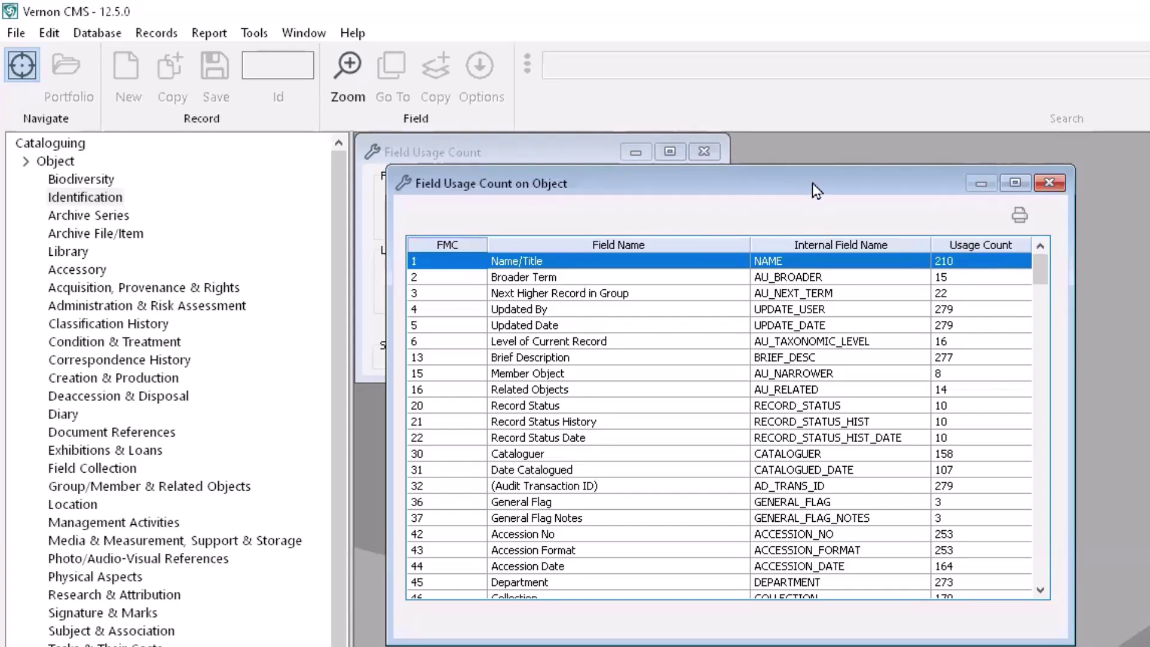
Step: Copy the Field Usage Count results table to Excel as new workbook Book1
left_click(51, 33)
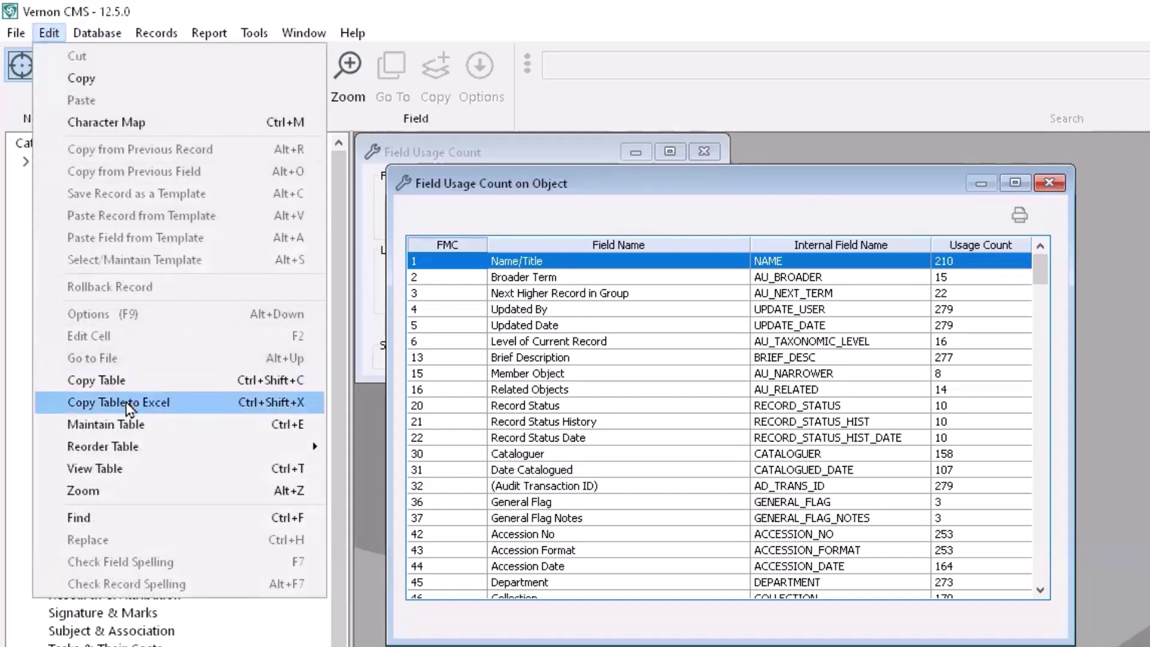
left_click(185, 406)
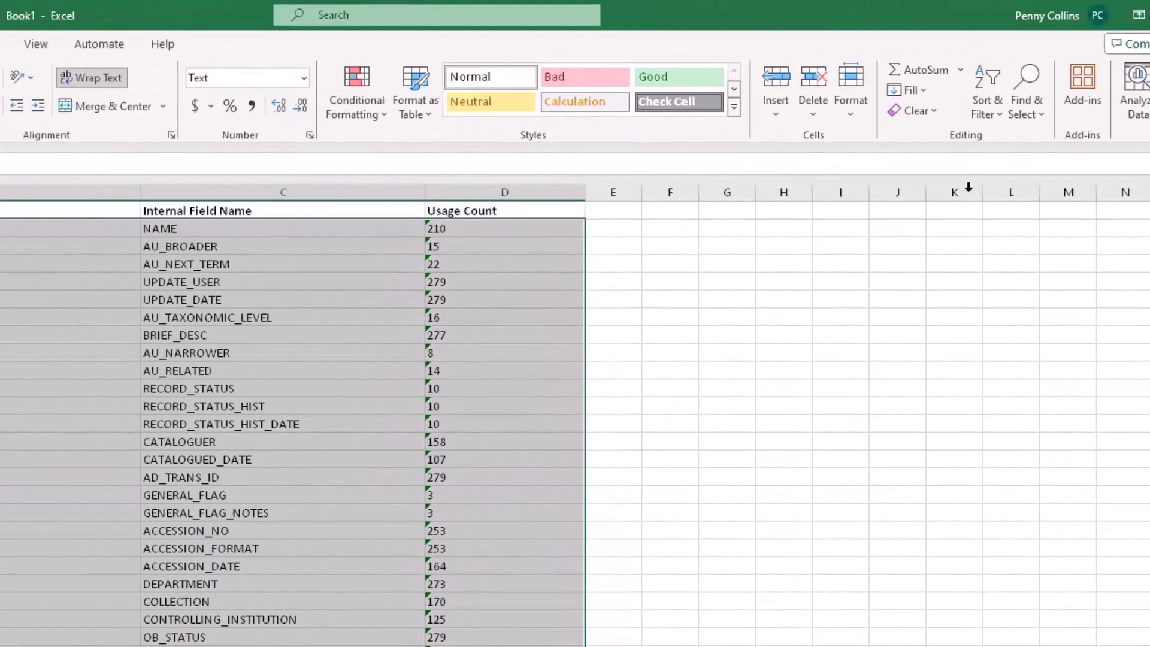
Step: Custom-sort by Usage Count from largest to smallest, treating text-stored numbers as numbers
left_click(994, 115)
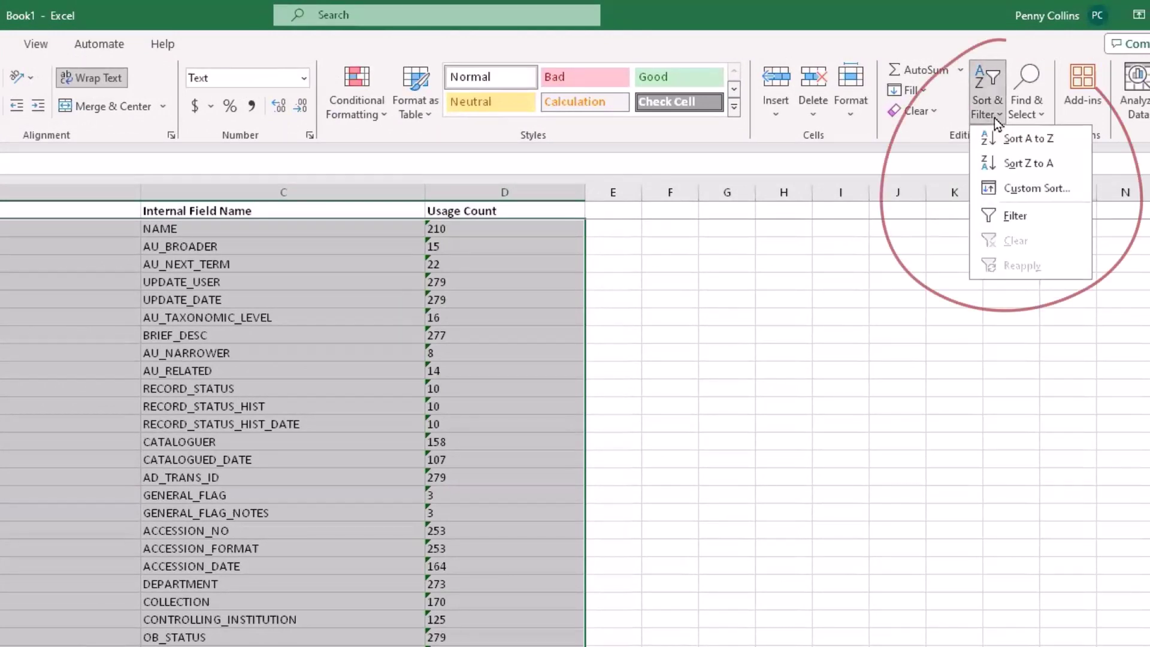
left_click(1049, 186)
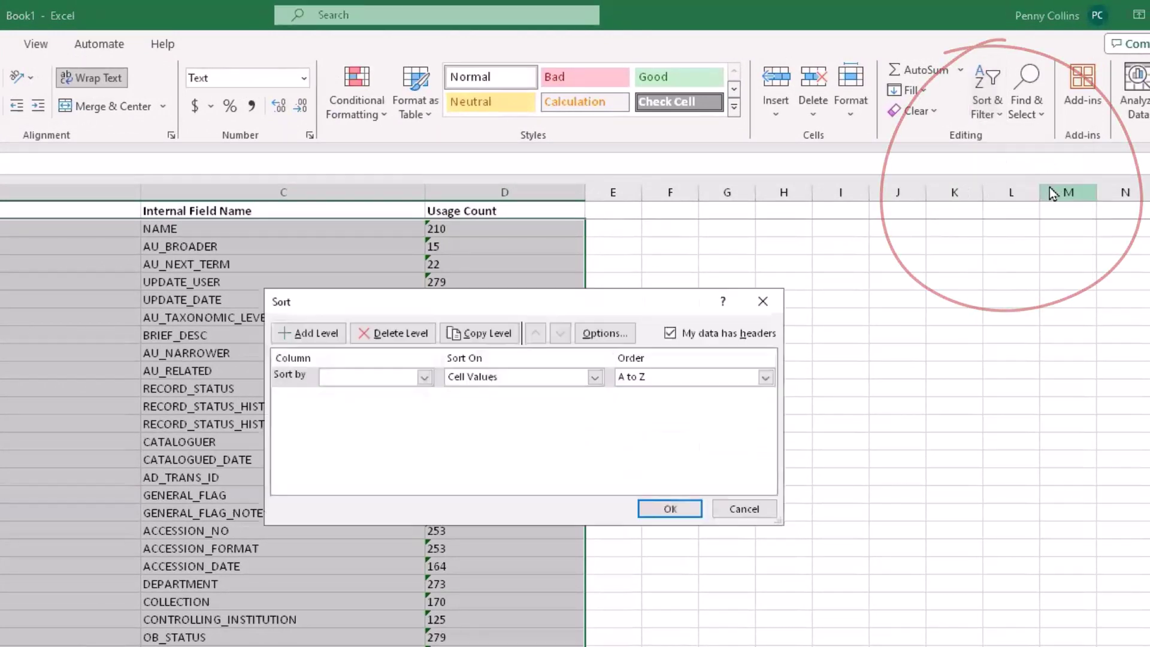
left_click(426, 377)
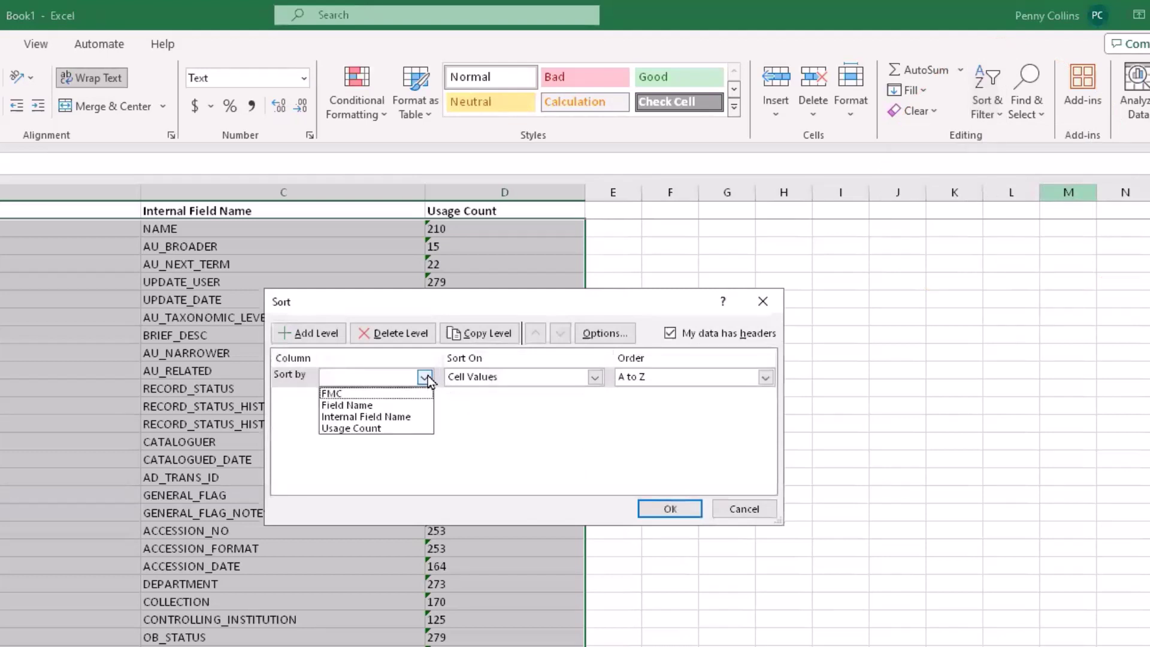
left_click(404, 427)
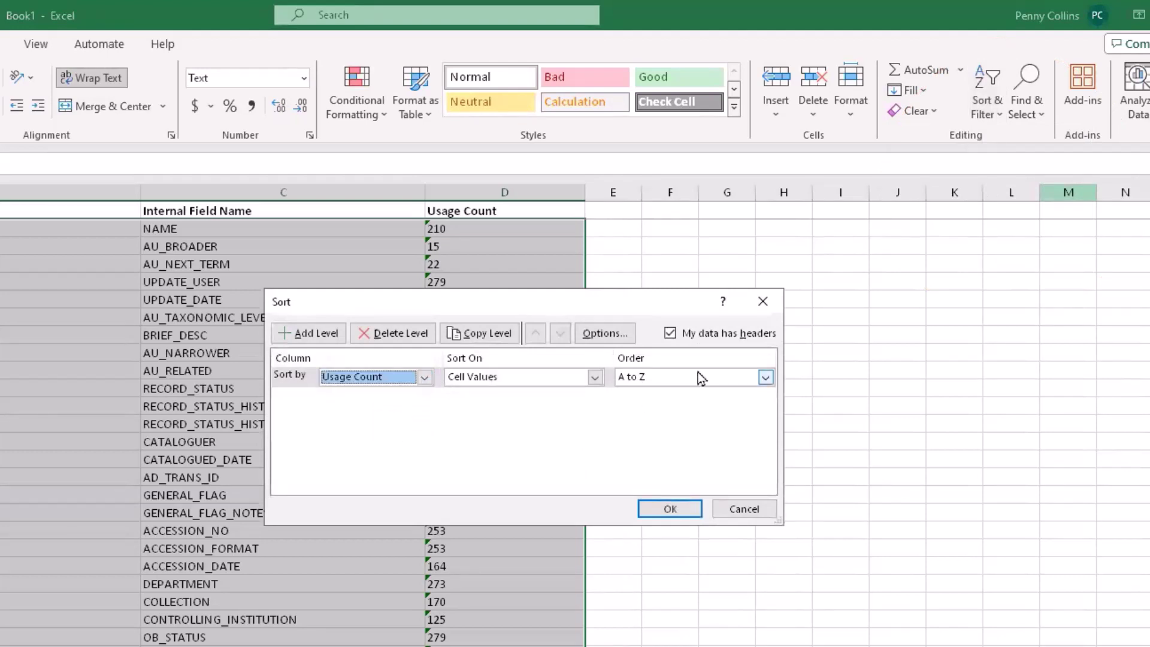
left_click(765, 378)
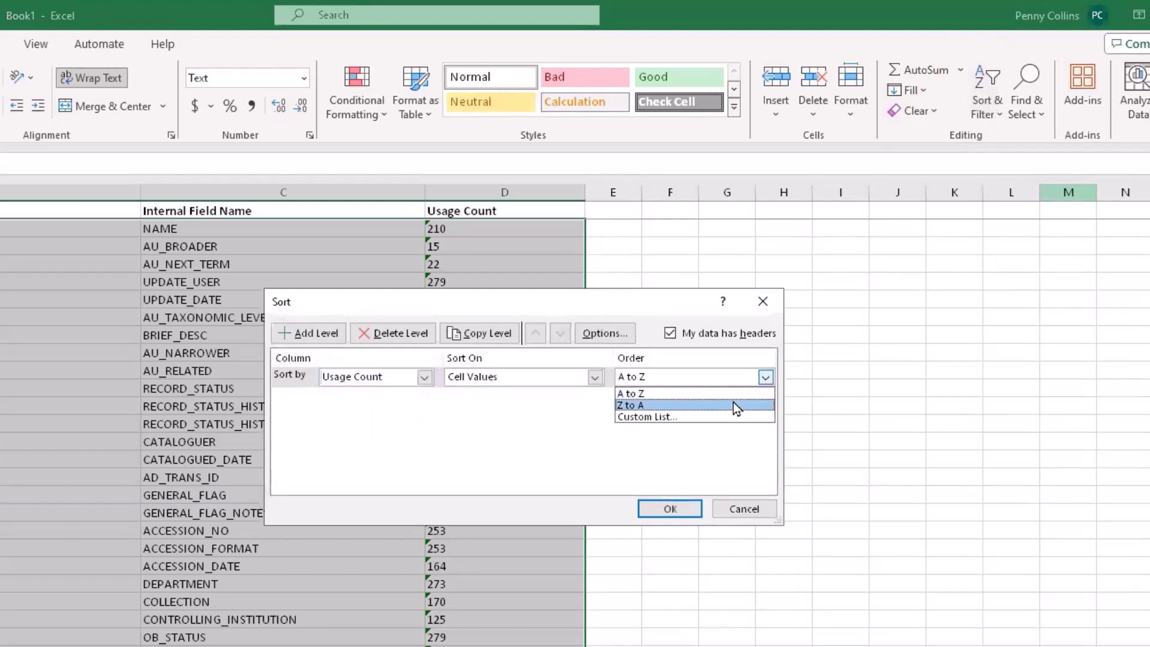
left_click(733, 405)
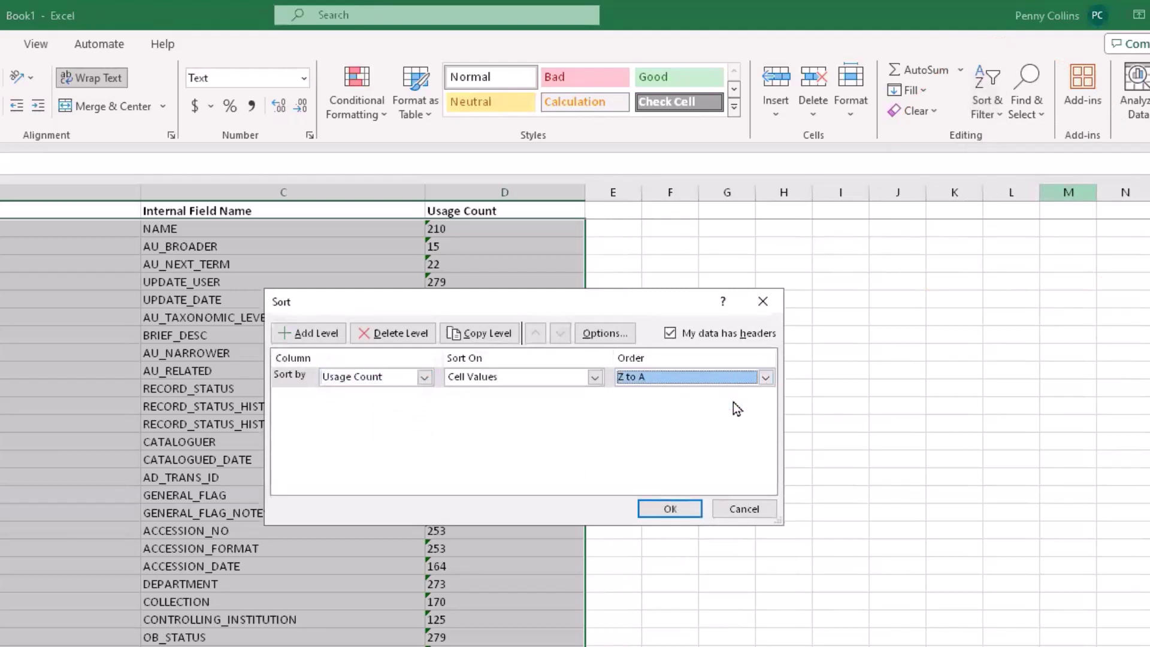
left_click(679, 508)
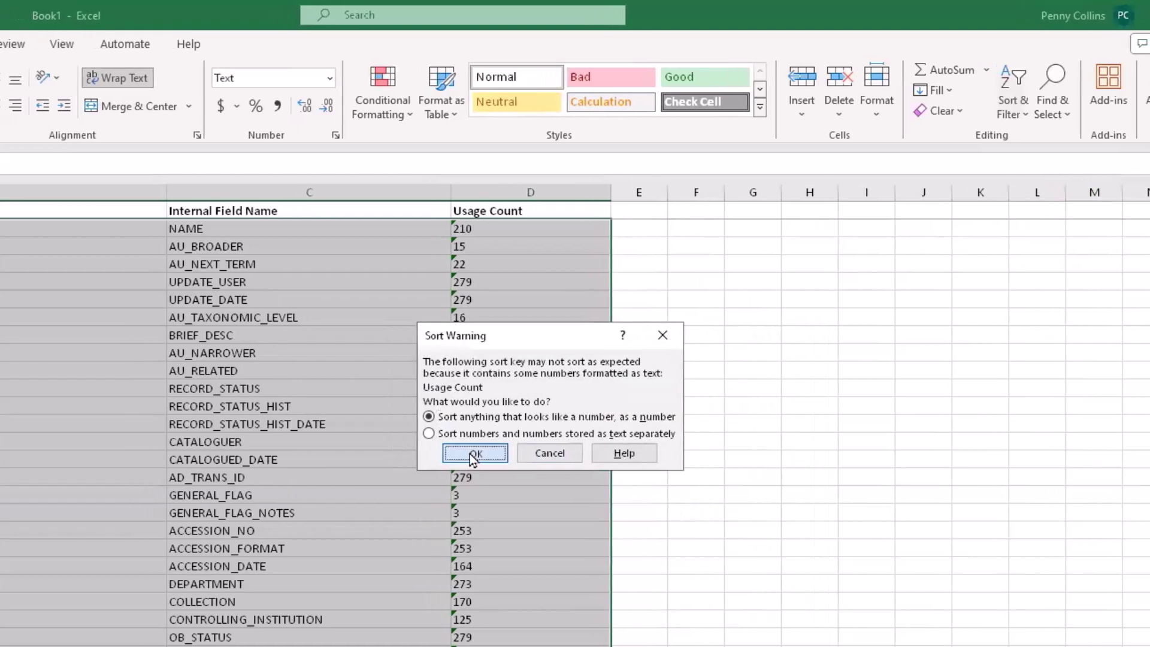
left_click(472, 454)
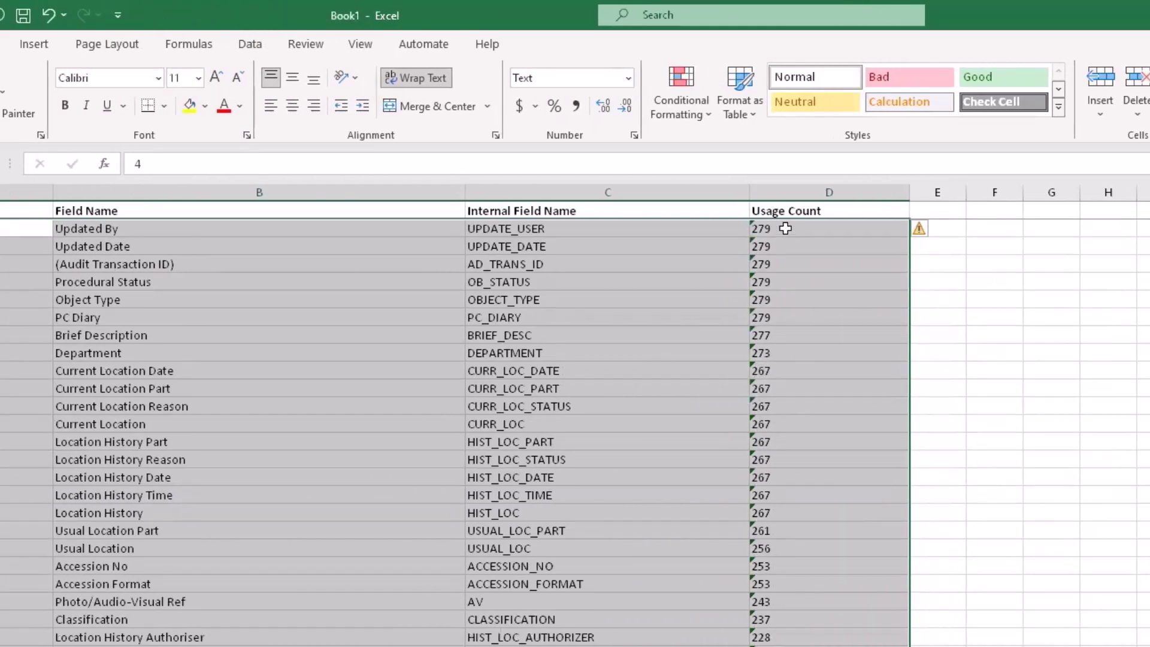
left_click(819, 229)
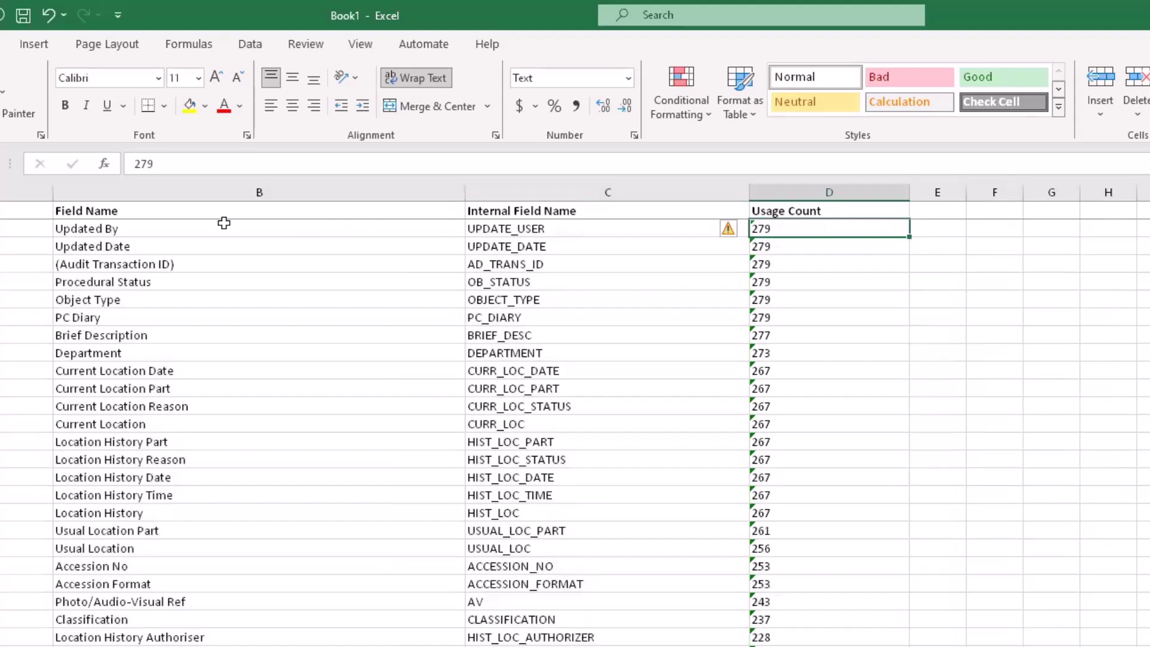
left_click(199, 230)
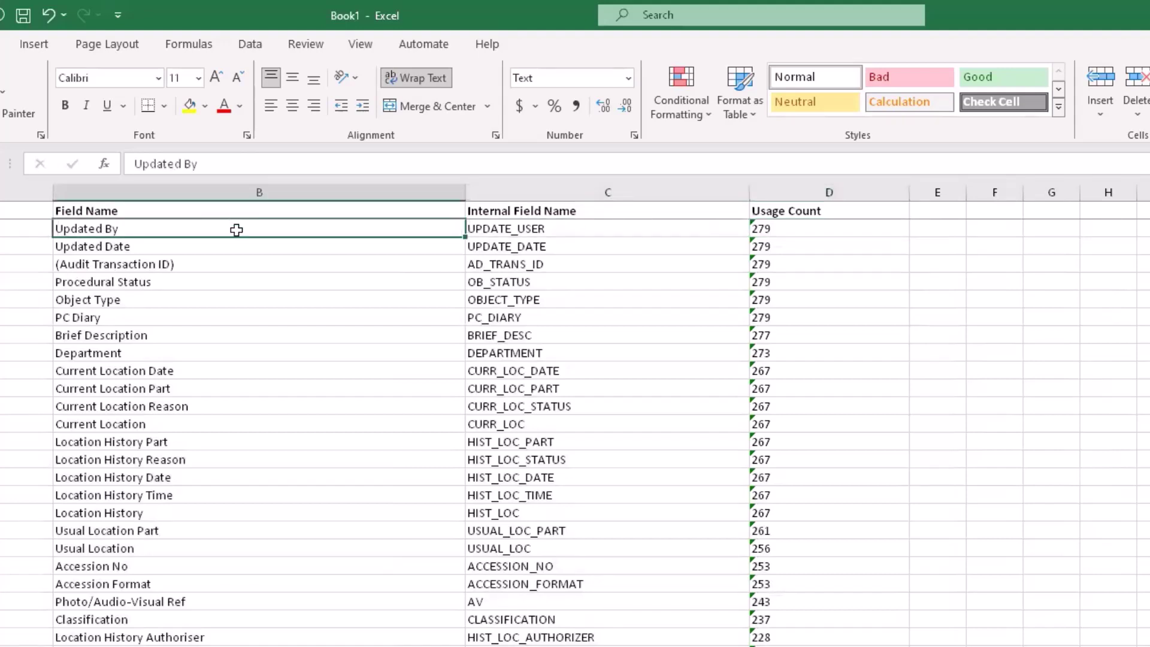
left_click(231, 278)
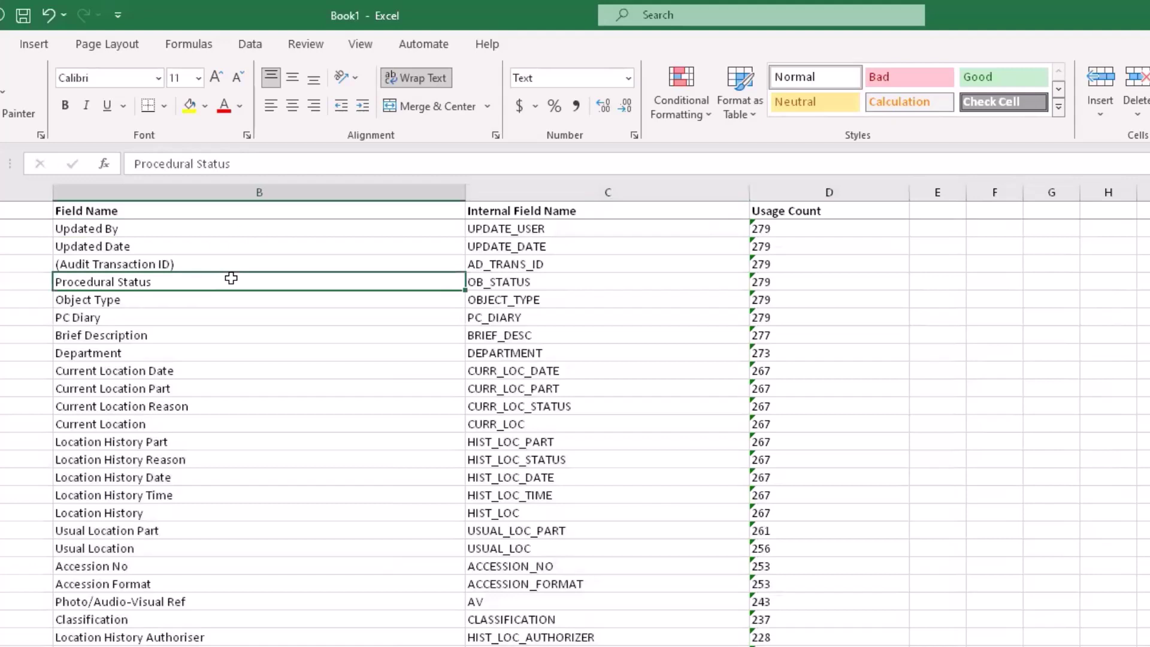
left_click(809, 278)
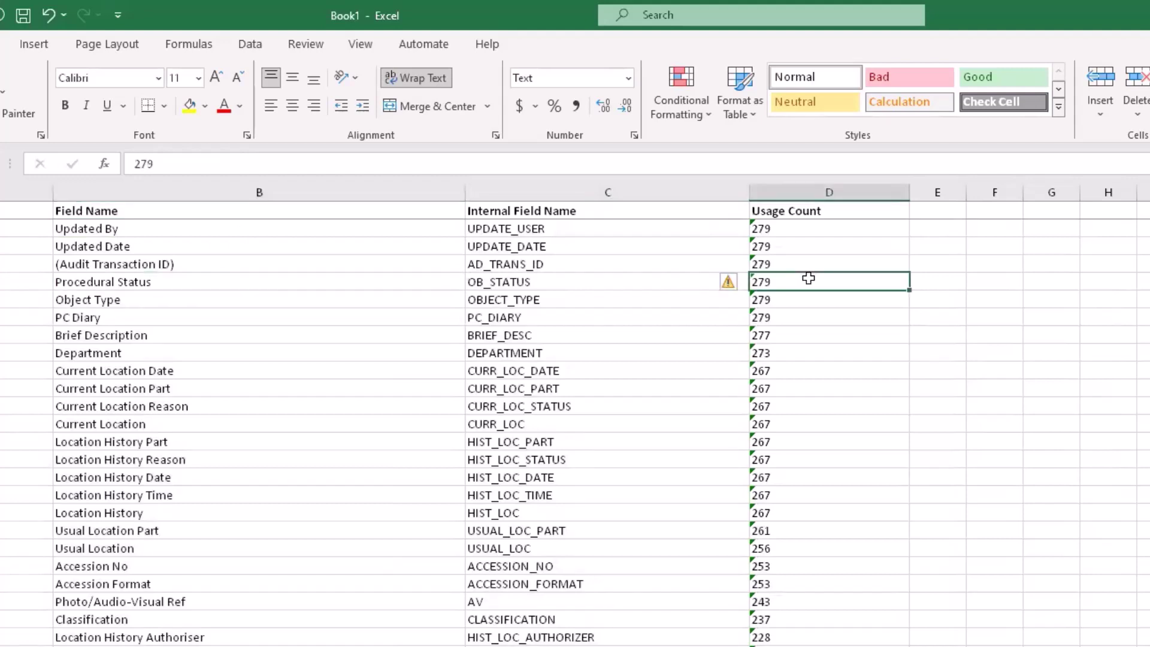
left_click(373, 336)
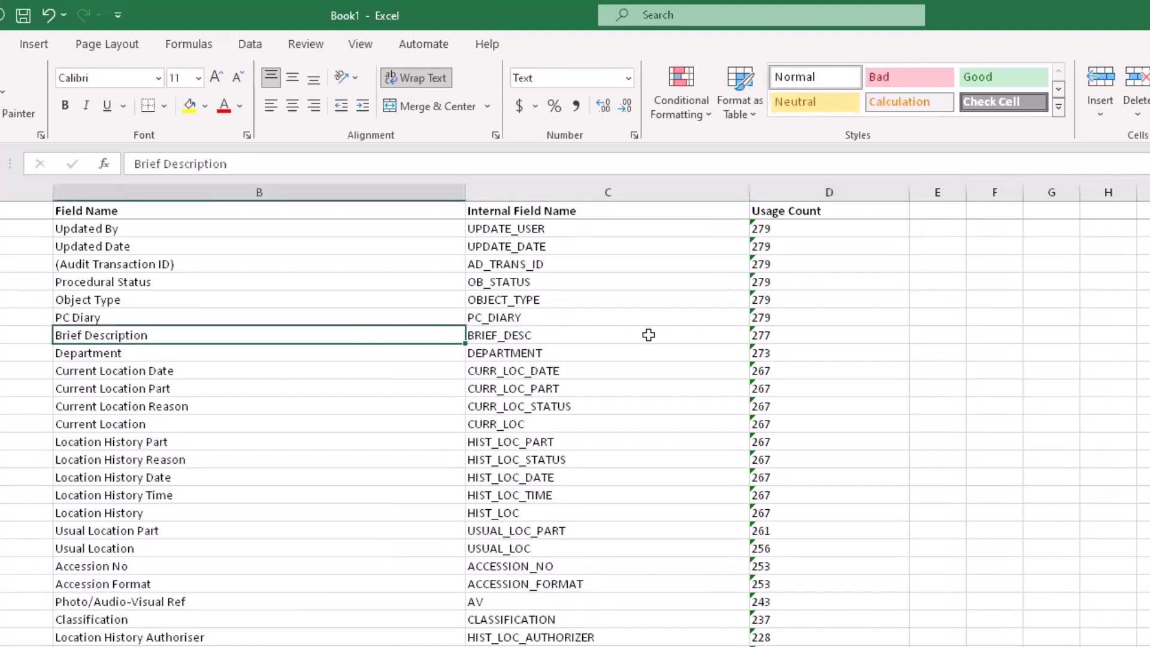
left_click(819, 337)
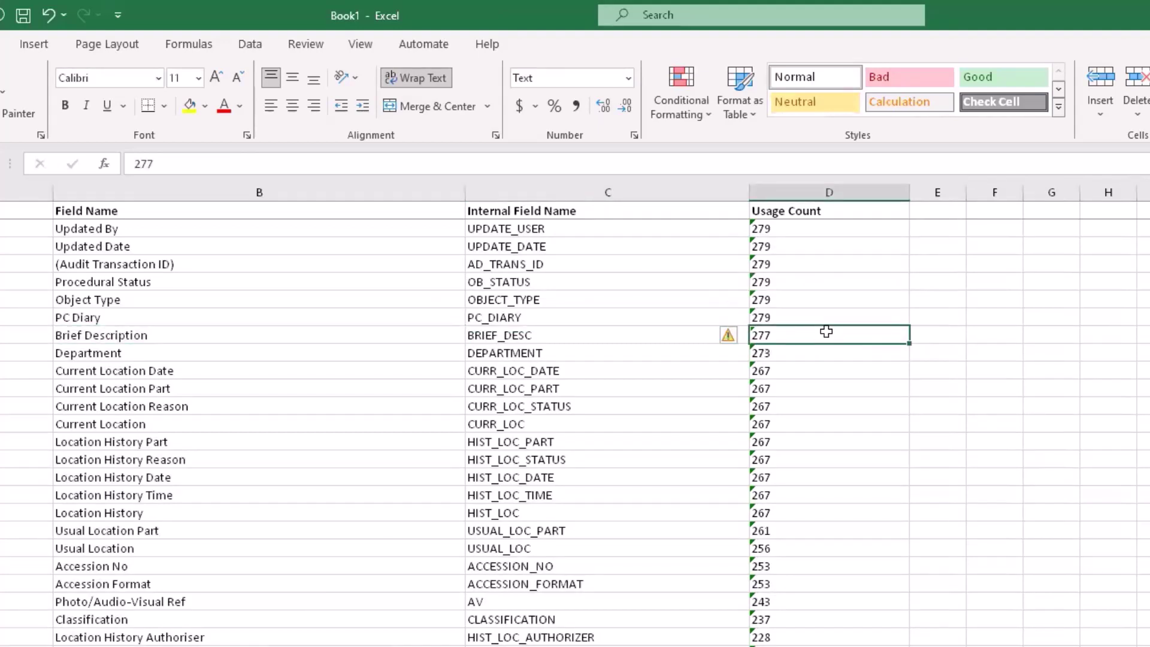
left_click(351, 353)
left_click(811, 352)
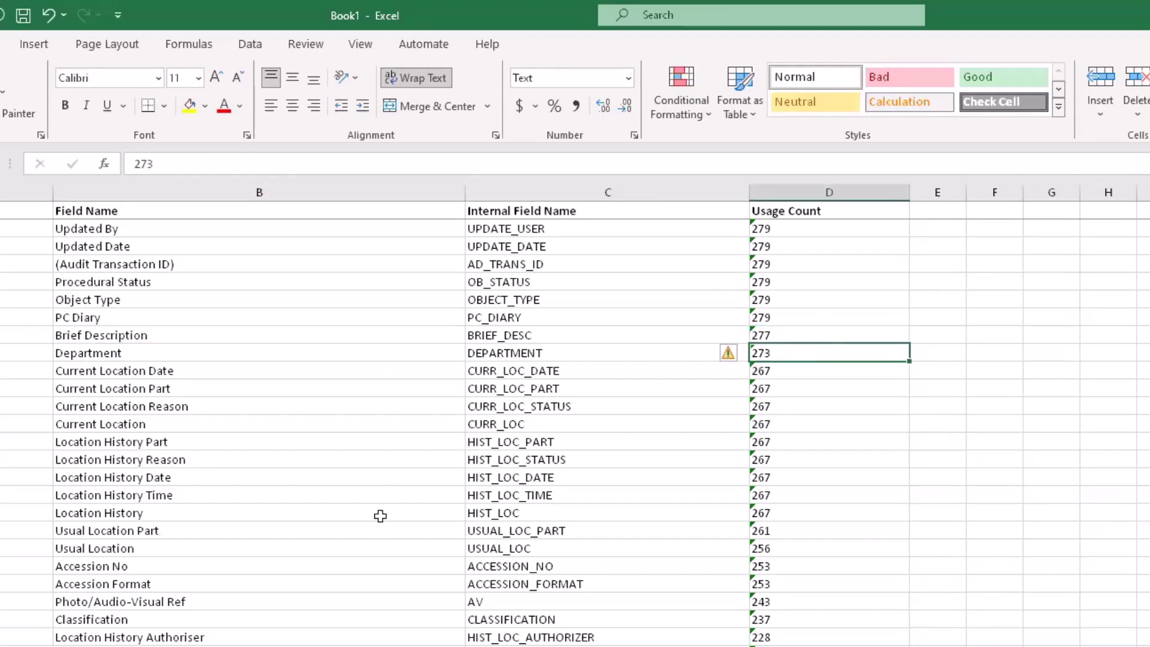
left_click(358, 565)
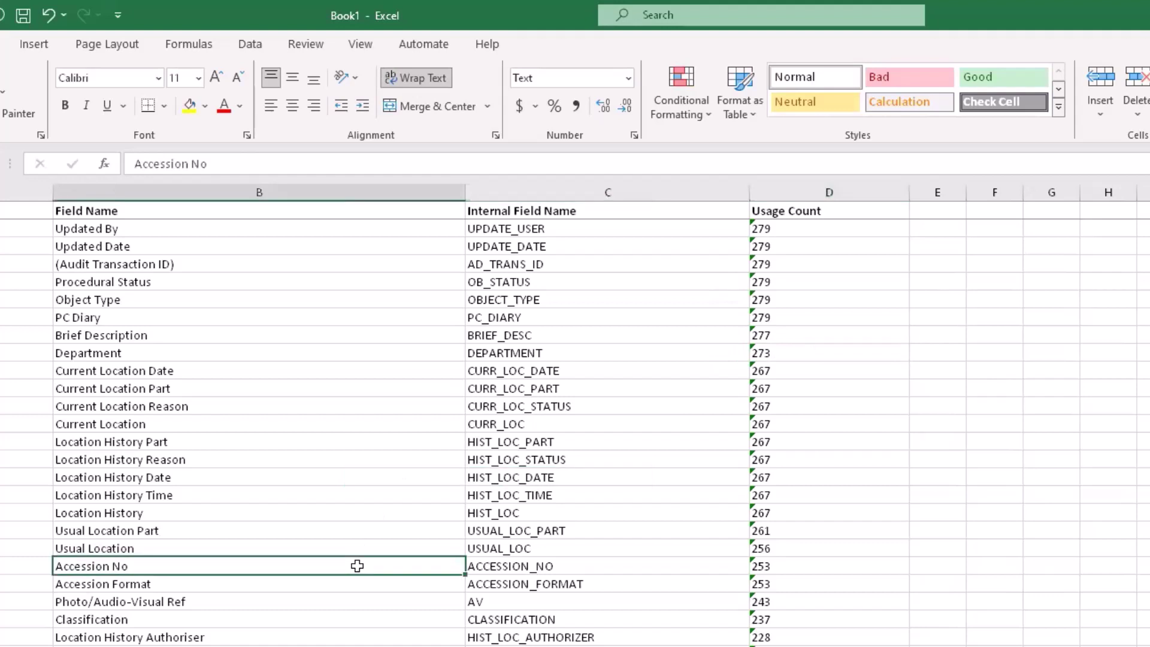
left_click(825, 567)
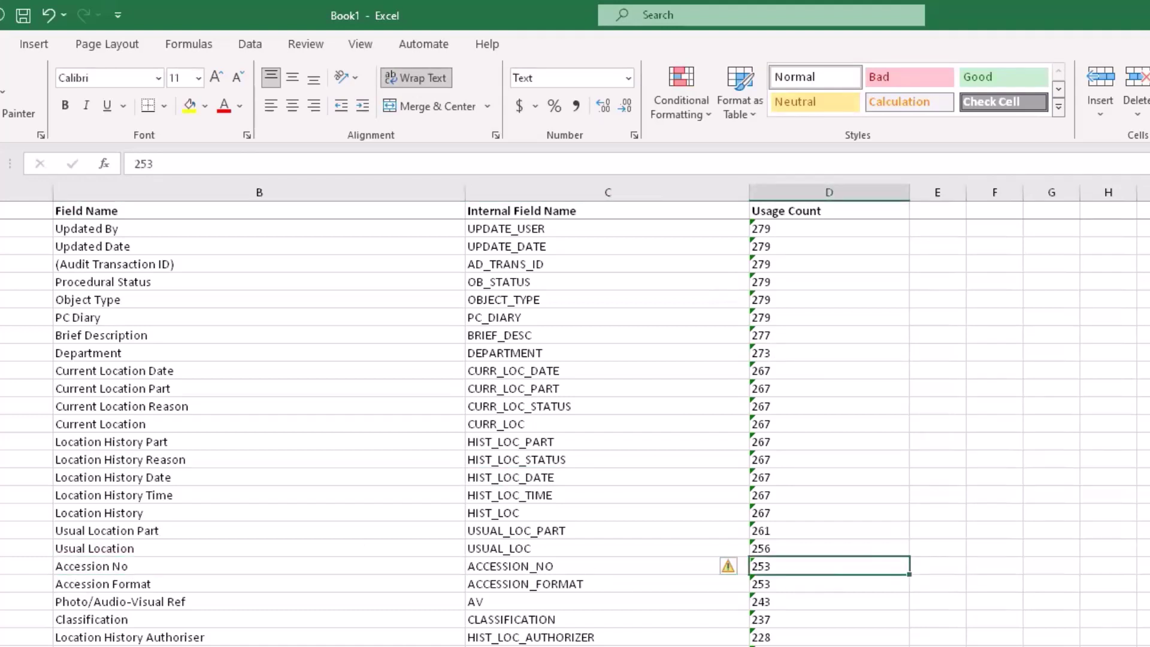
scroll(575, 433, "down", 20)
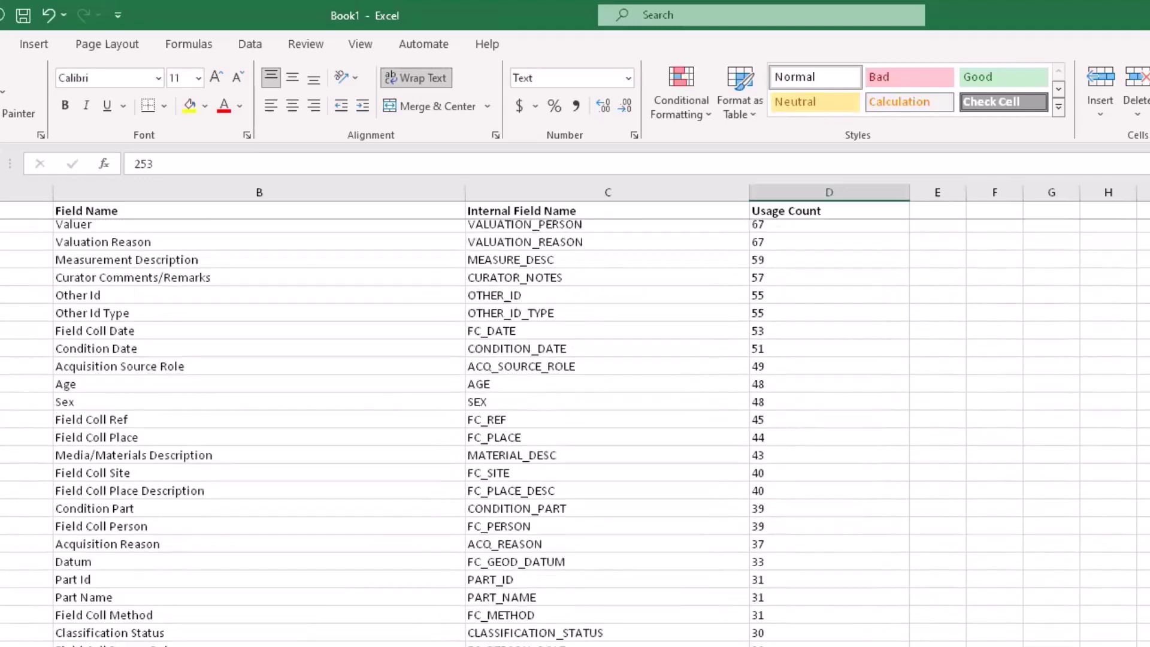
scroll(575, 433, "down", 20)
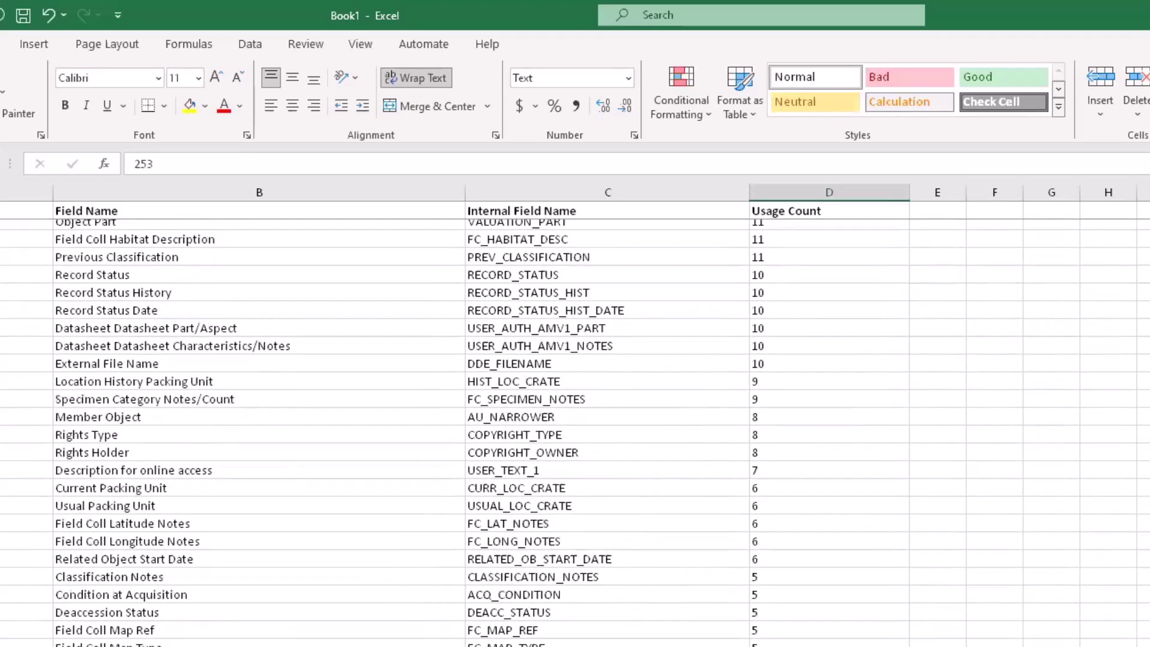
left_click(794, 629)
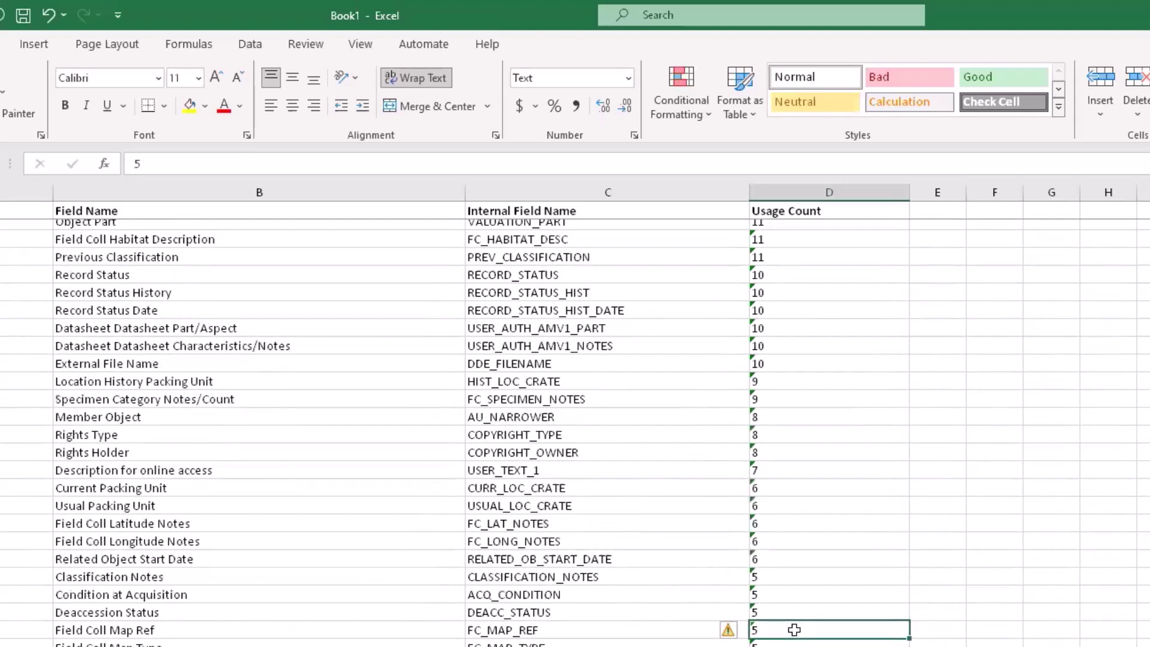
left_click(798, 560)
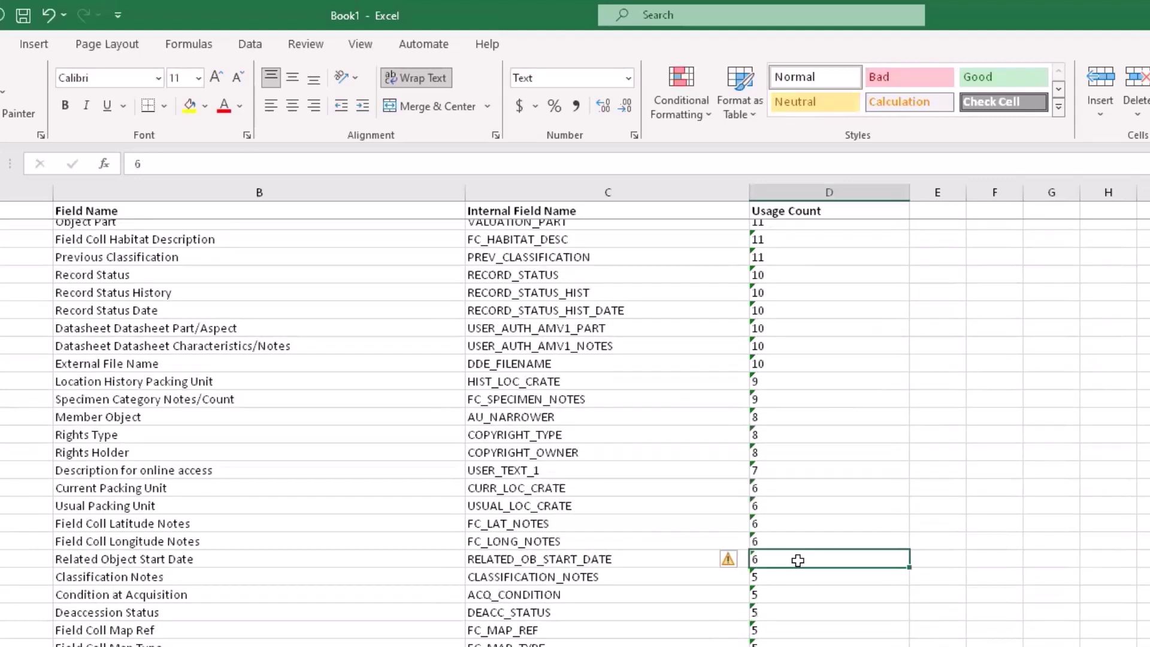
left_click(795, 470)
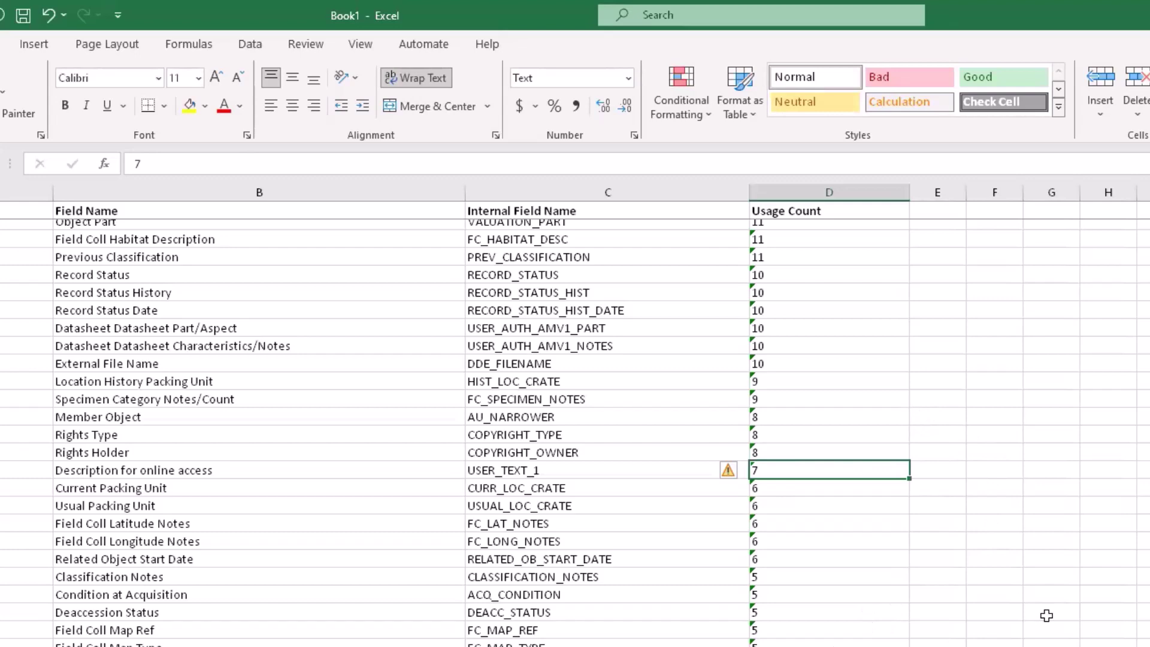
scroll(1083, 545, "down", 4)
scroll(575, 428, "down", 7)
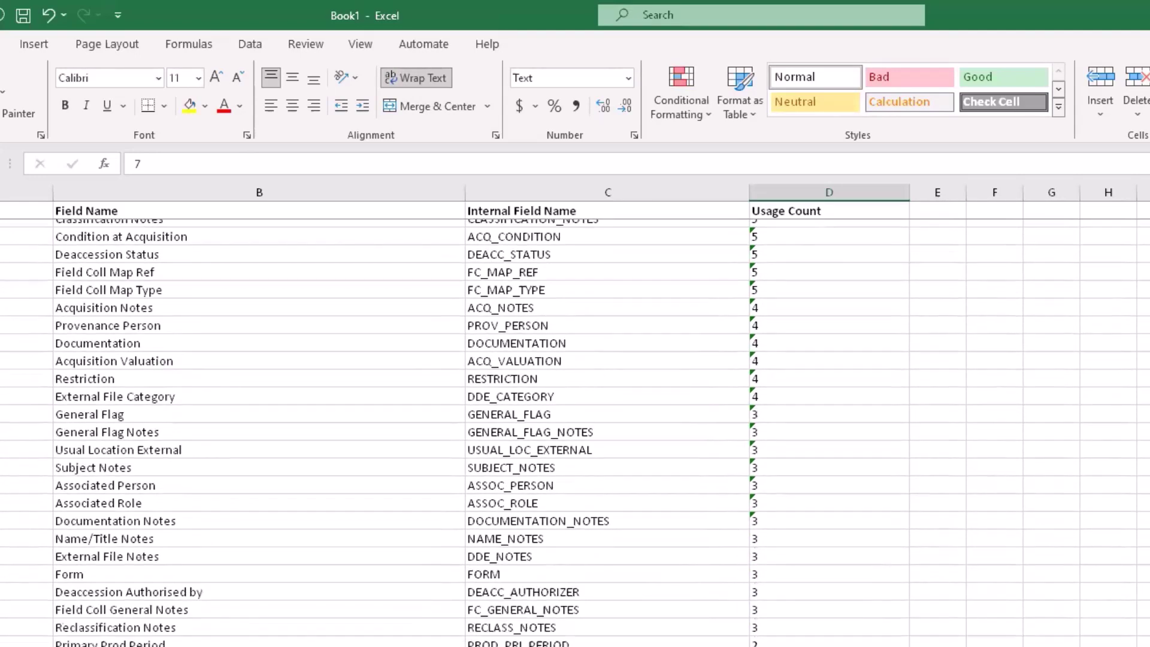
scroll(575, 433, "up", 20)
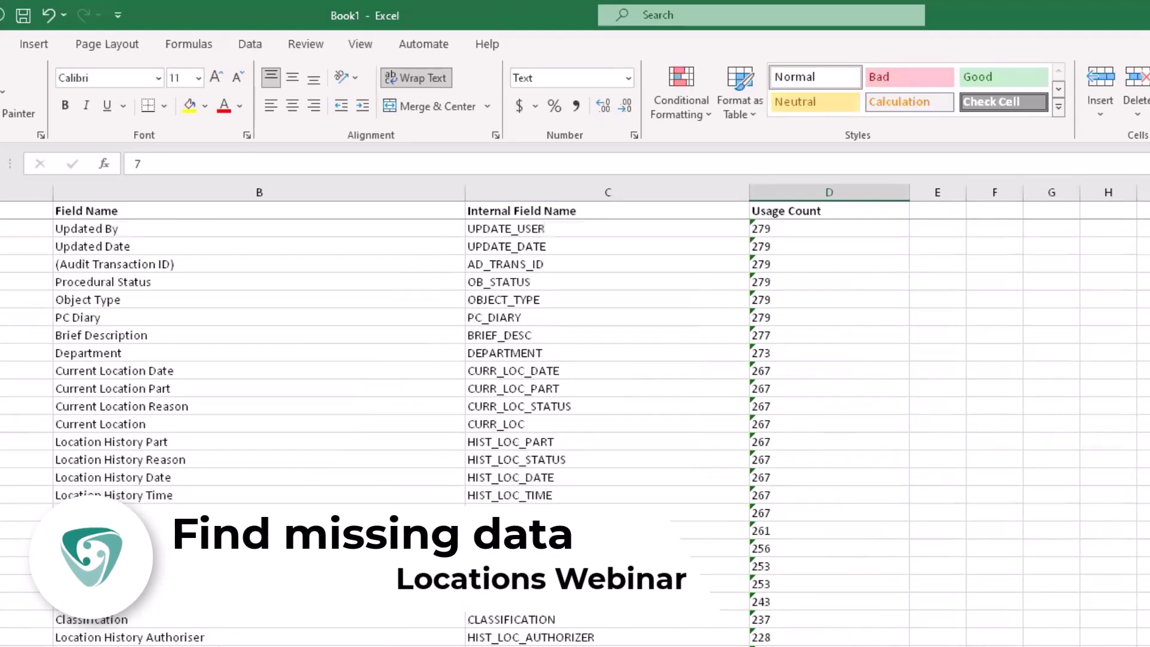
Step: Close both Field Usage Count windows
left_click(315, 338)
left_click(315, 354)
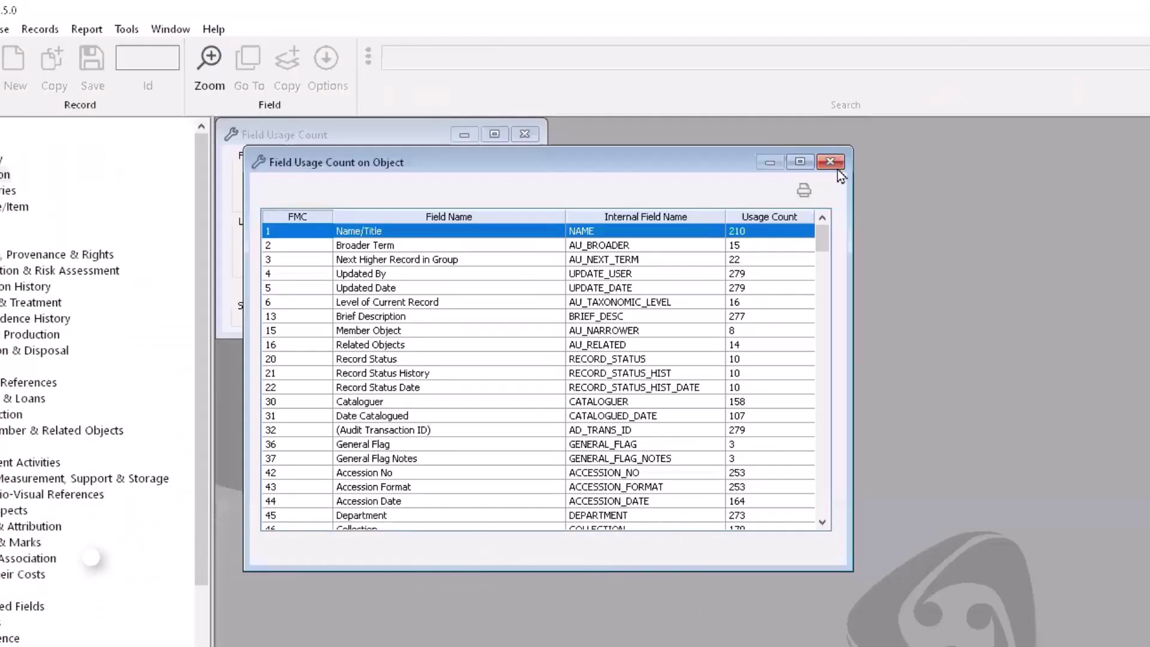
left_click(830, 162)
left_click(525, 133)
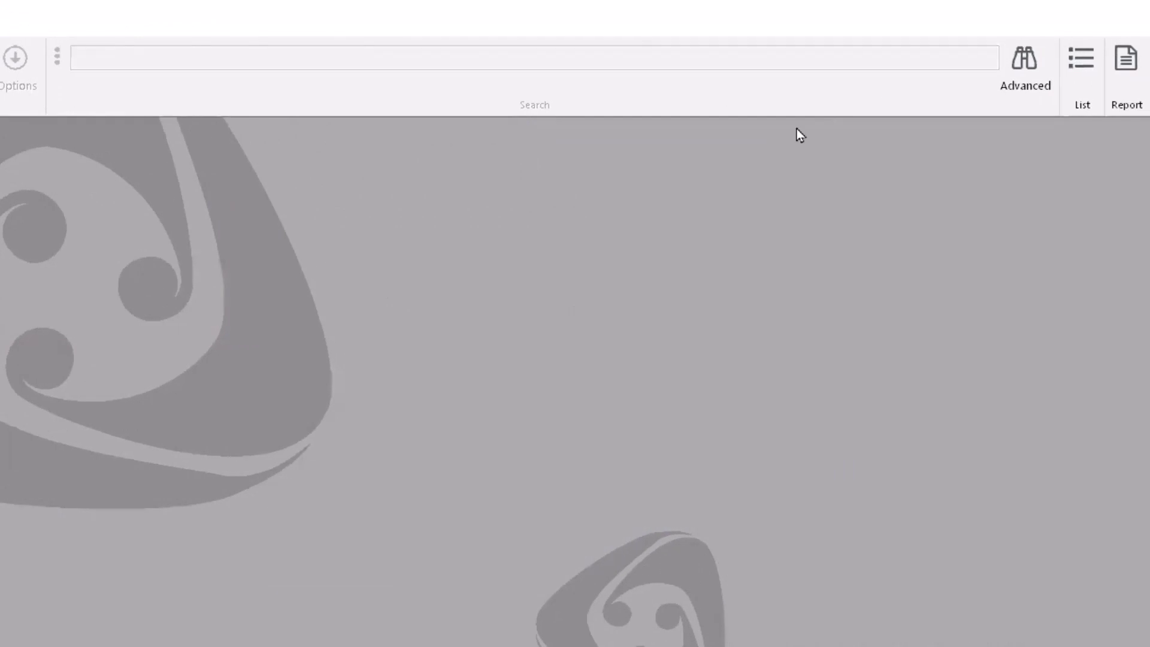
Step: Run an advanced Object search for a blank Brief Description, listing the 2 matches
left_click(1024, 58)
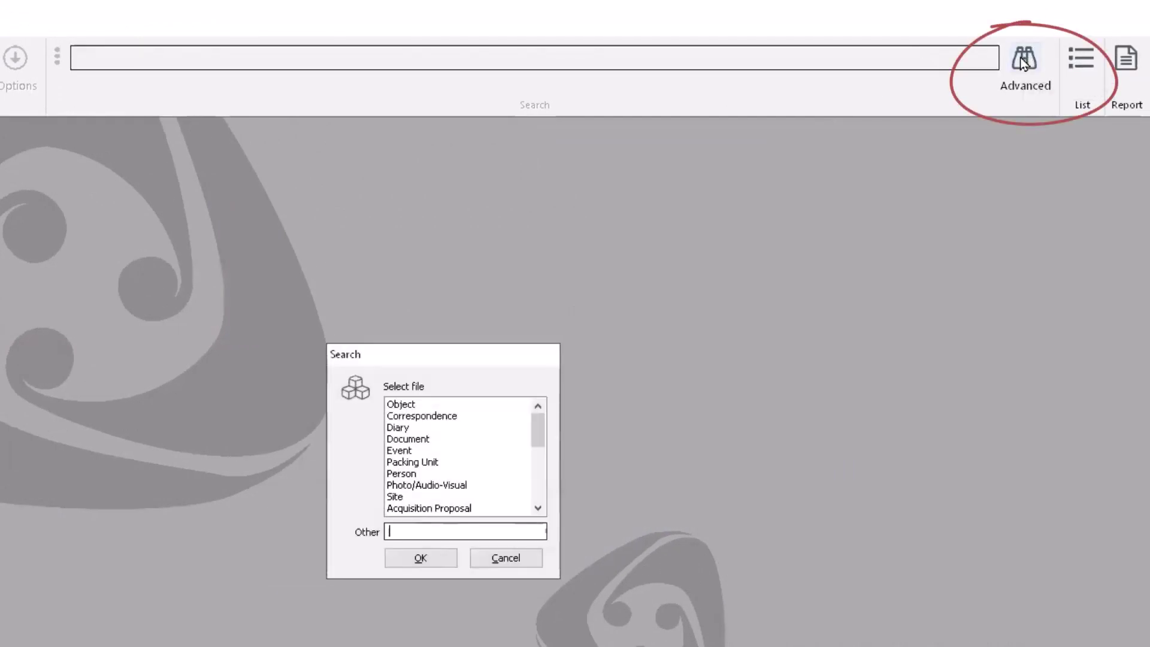
left_click(400, 404)
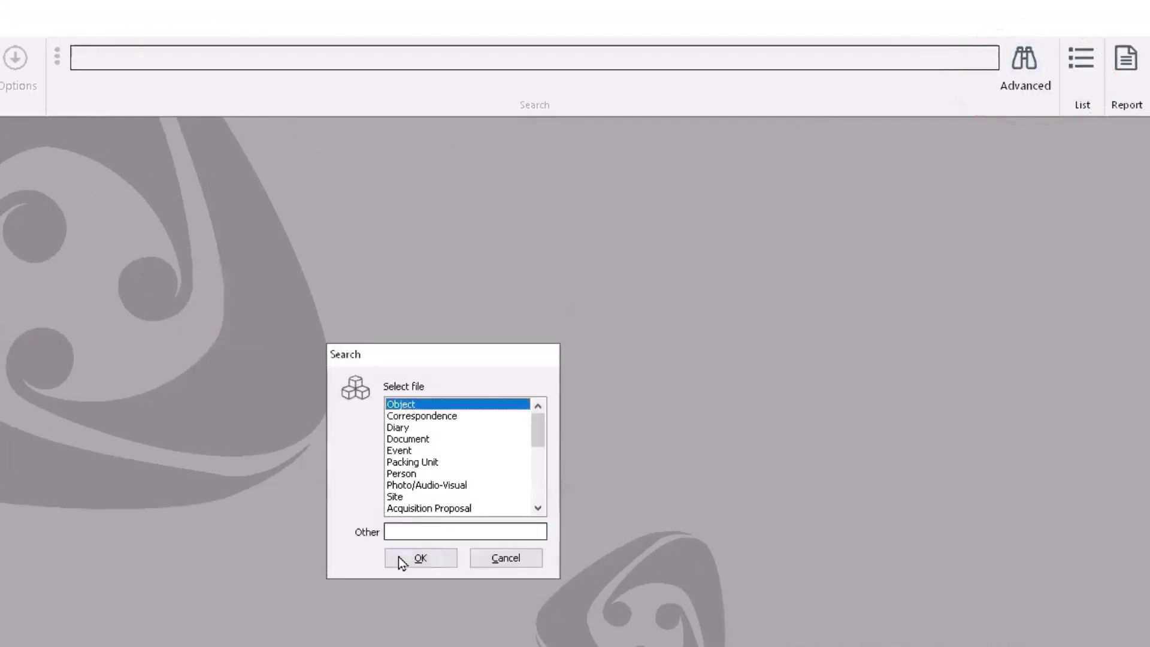
left_click(399, 558)
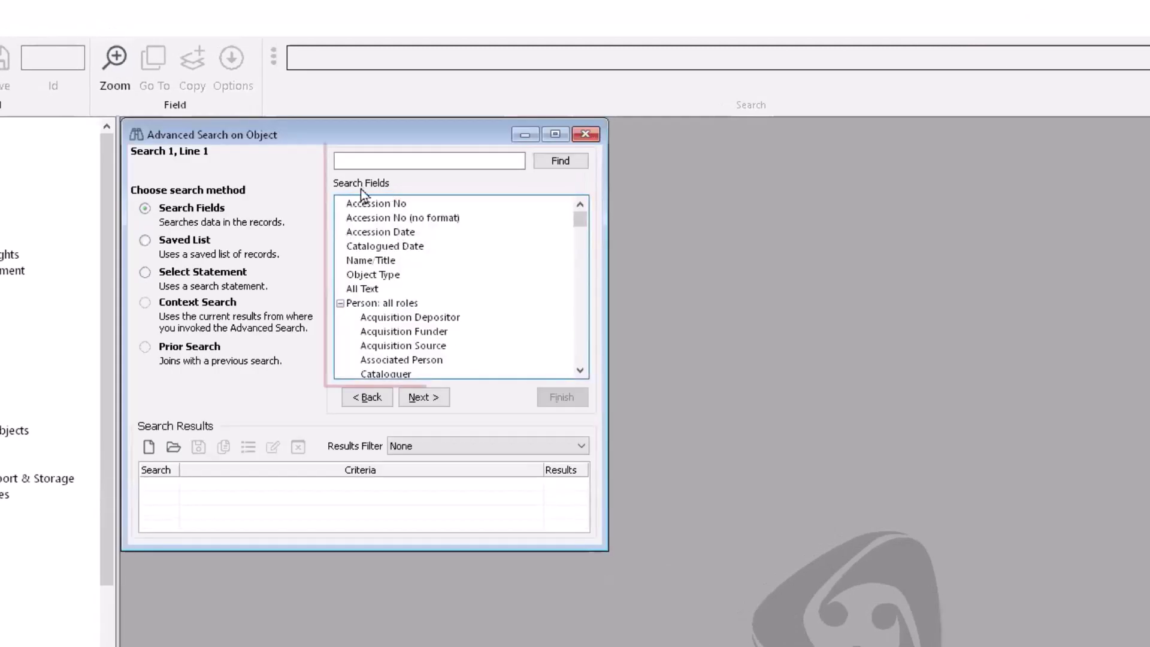
left_click(402, 161)
type("brie")
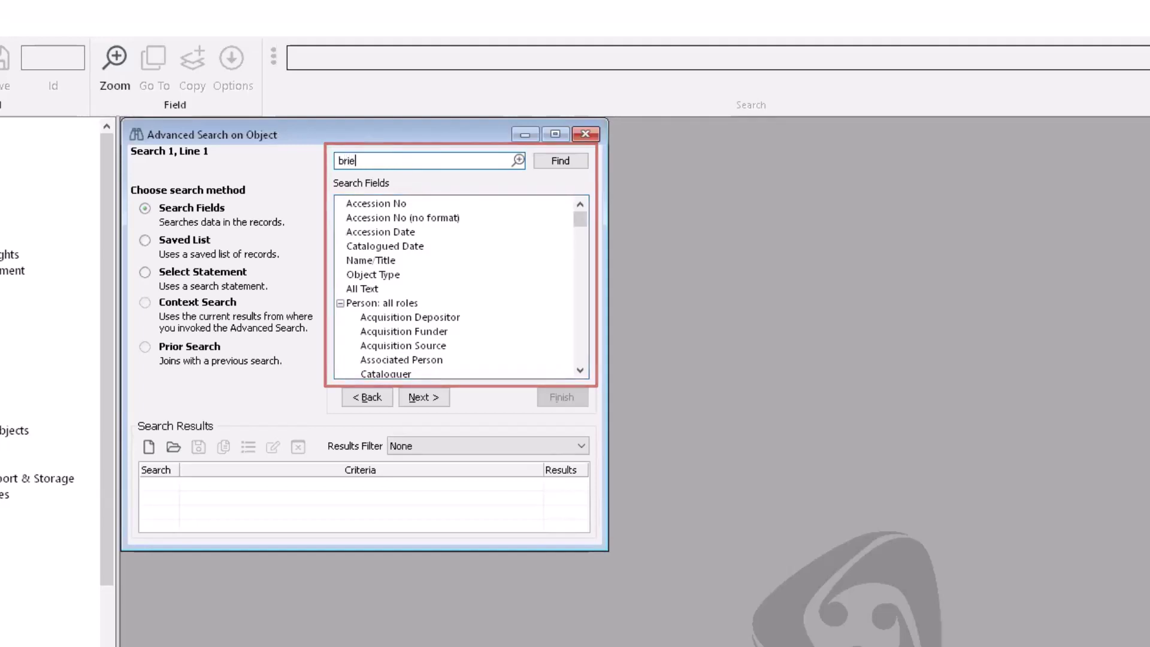
type("f")
key("Return")
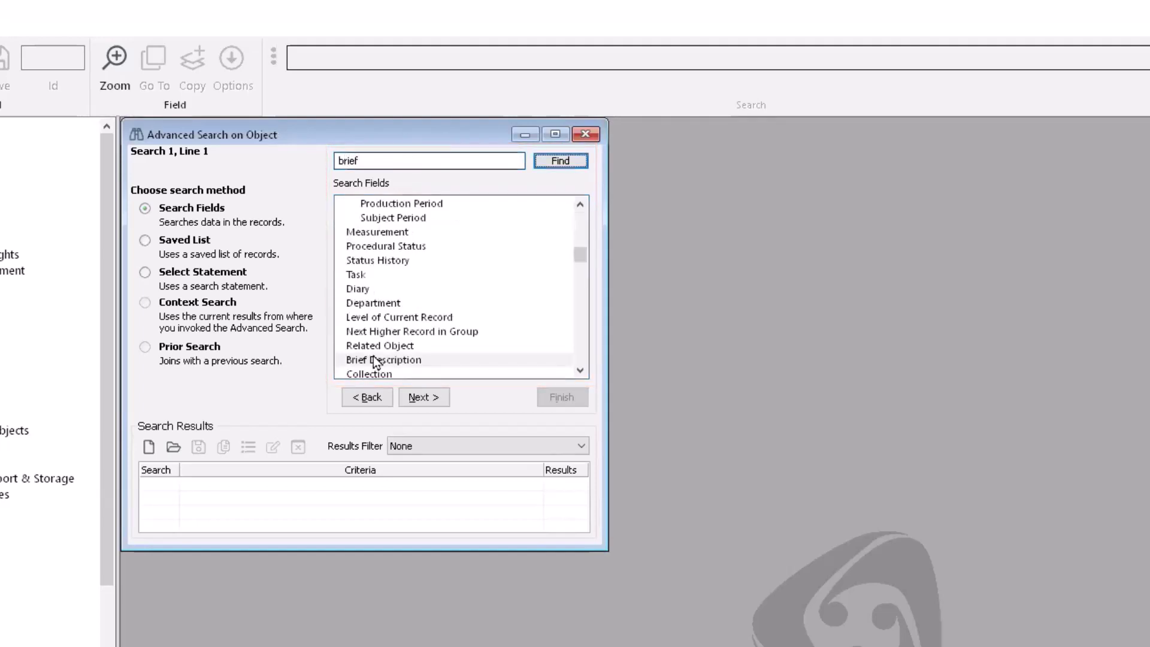
left_click(377, 361)
left_click(434, 398)
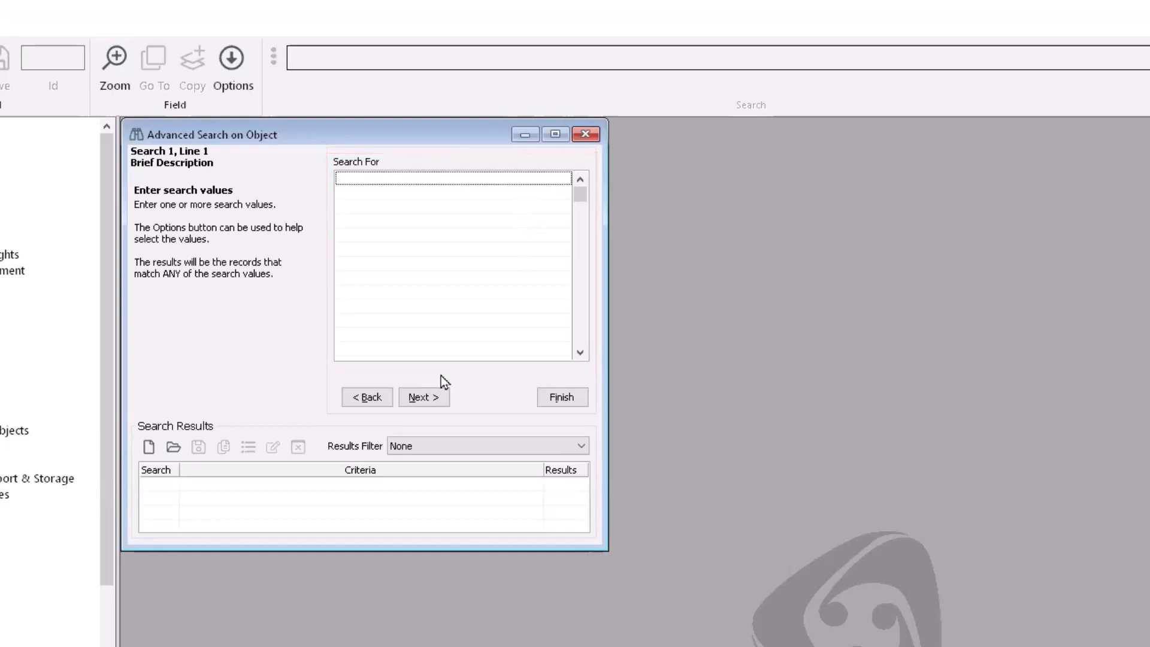
left_click(438, 395)
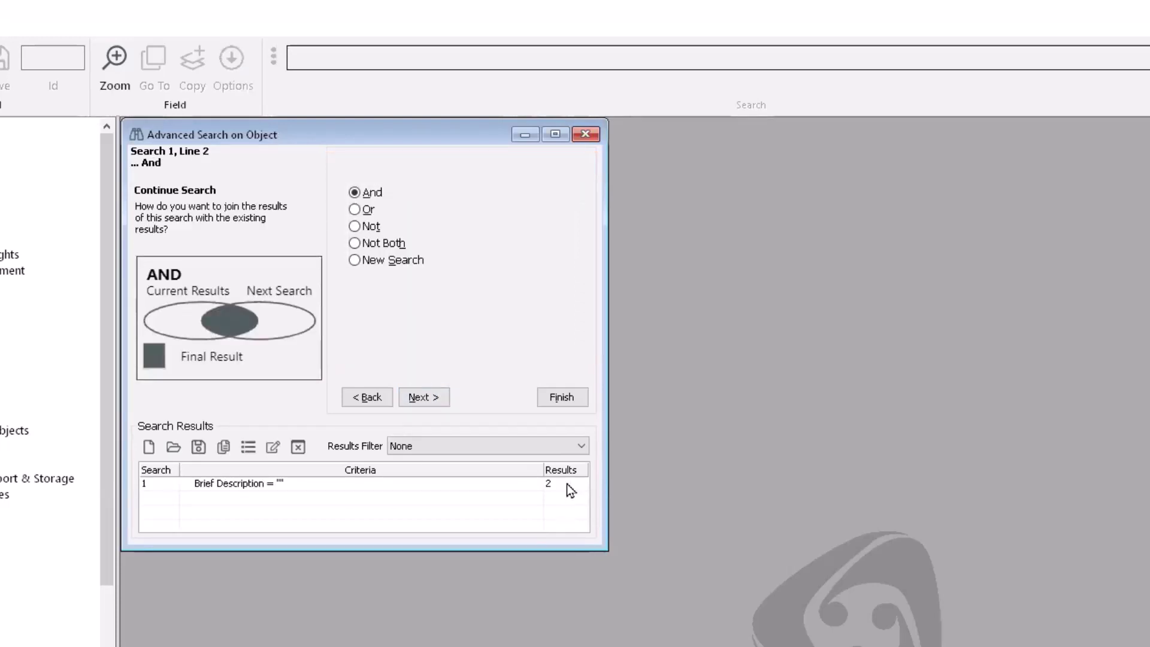
left_click(566, 397)
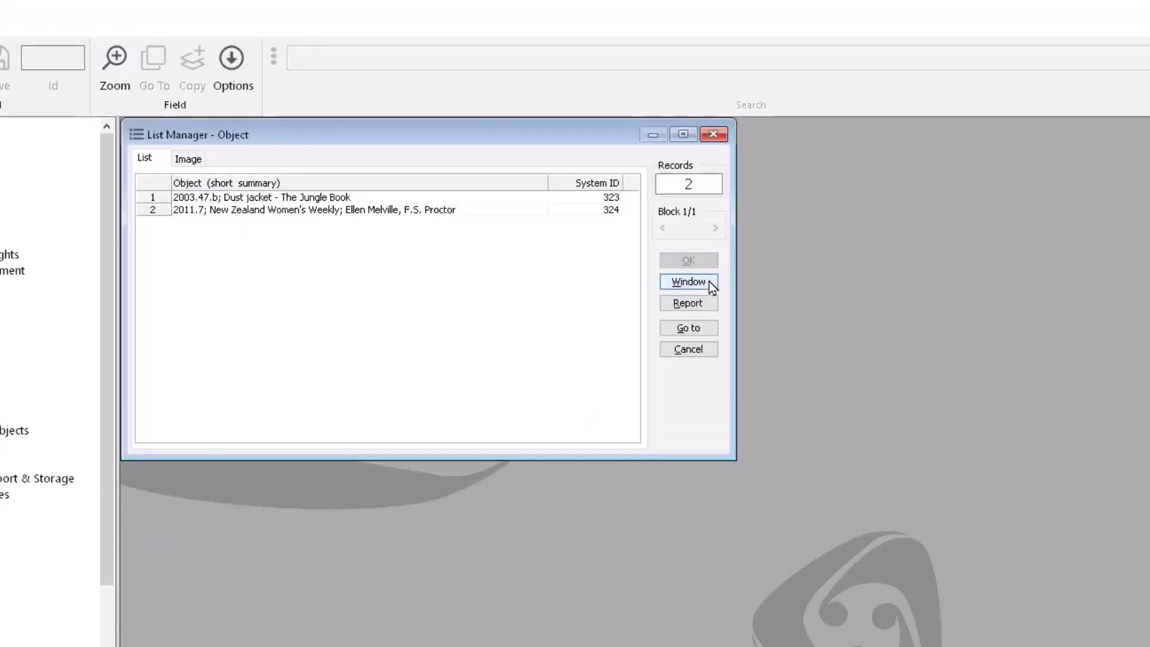
Step: Open the two matching objects as full records, then start a new advanced Object search
left_click(710, 282)
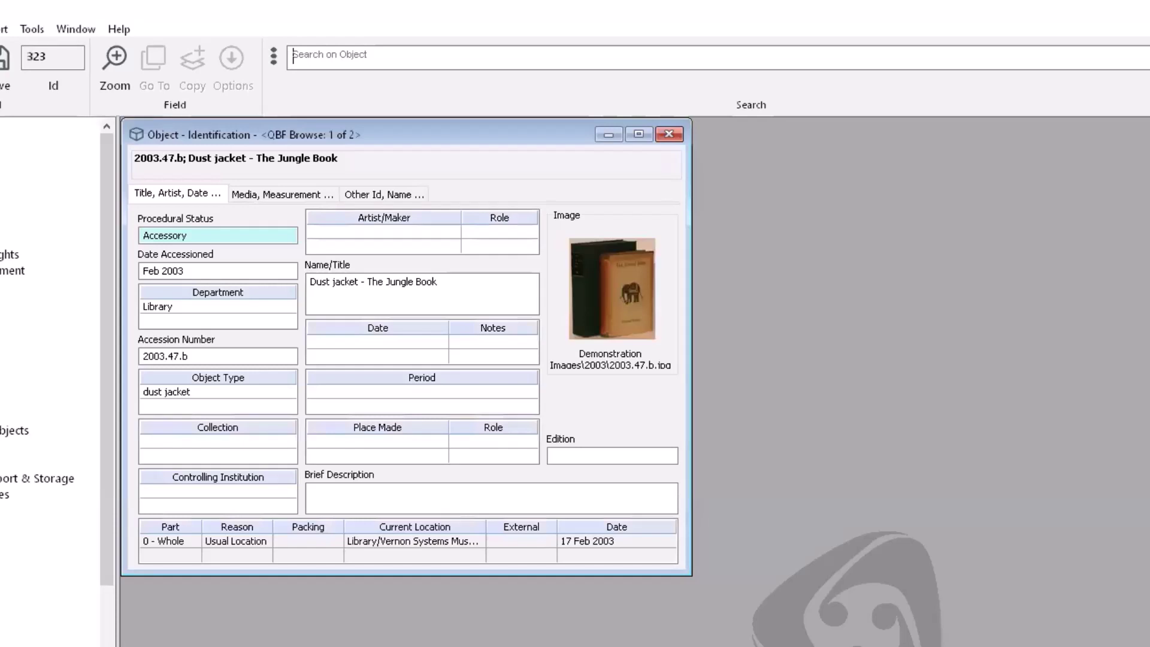
key("ctrl+f")
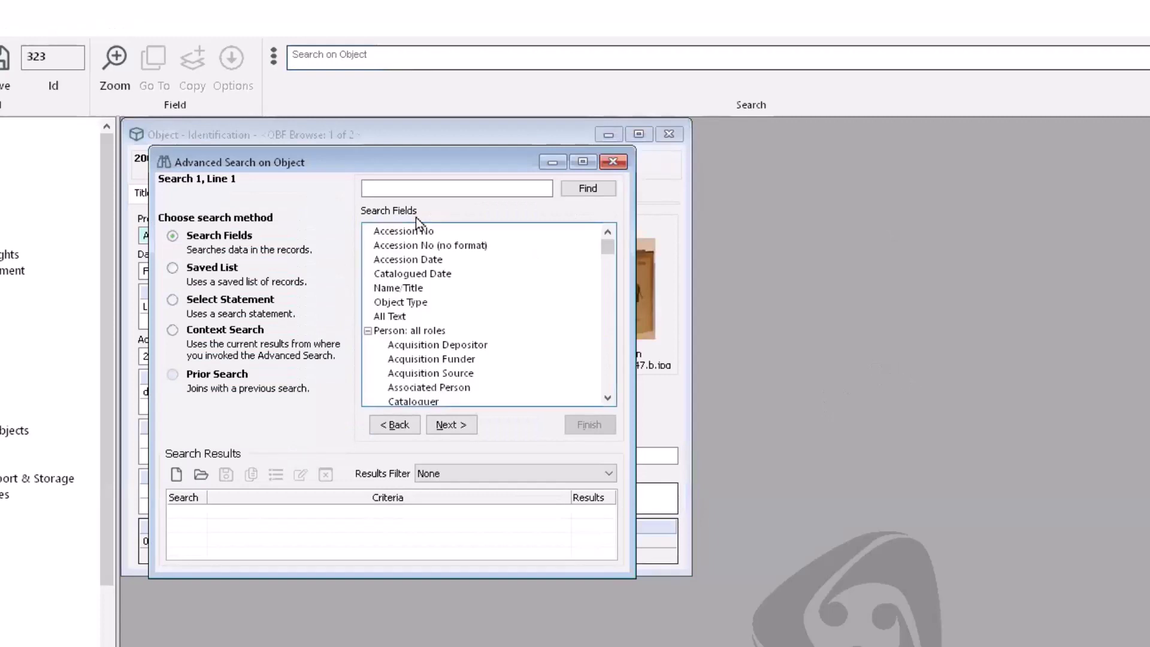
left_click(410, 188)
Step: Search objects with an empty Department, replace the browse list with the 6 results, and page through them
type("departme")
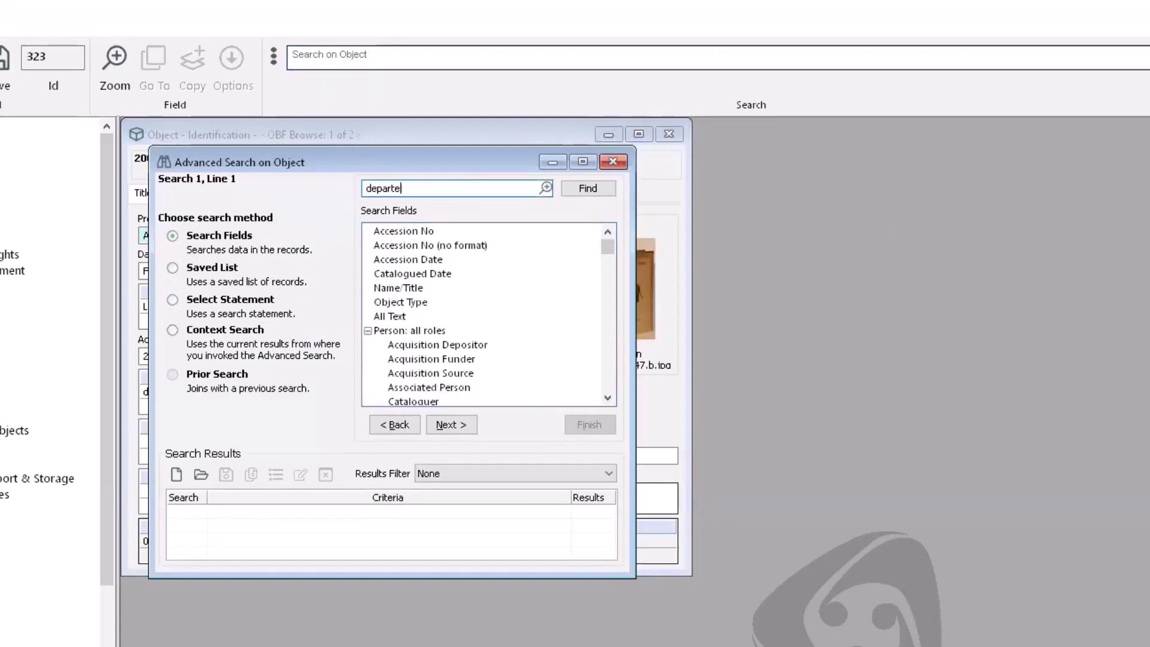
key("BackSpace")
type("ment")
key("Return")
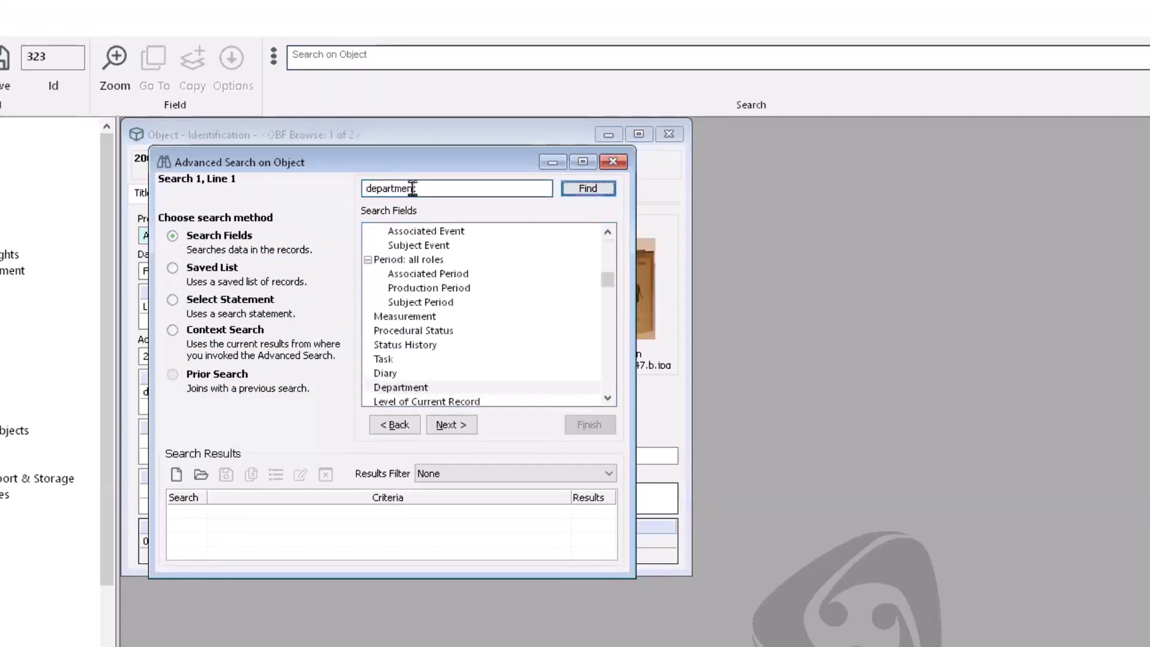
left_click(428, 388)
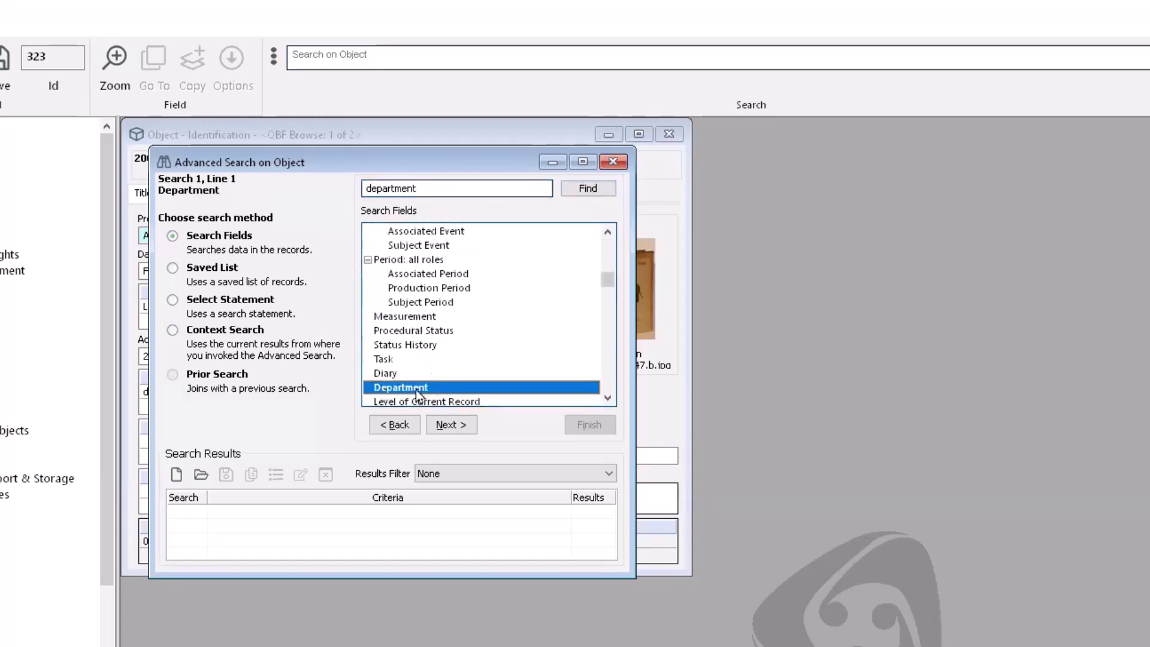
left_click(450, 424)
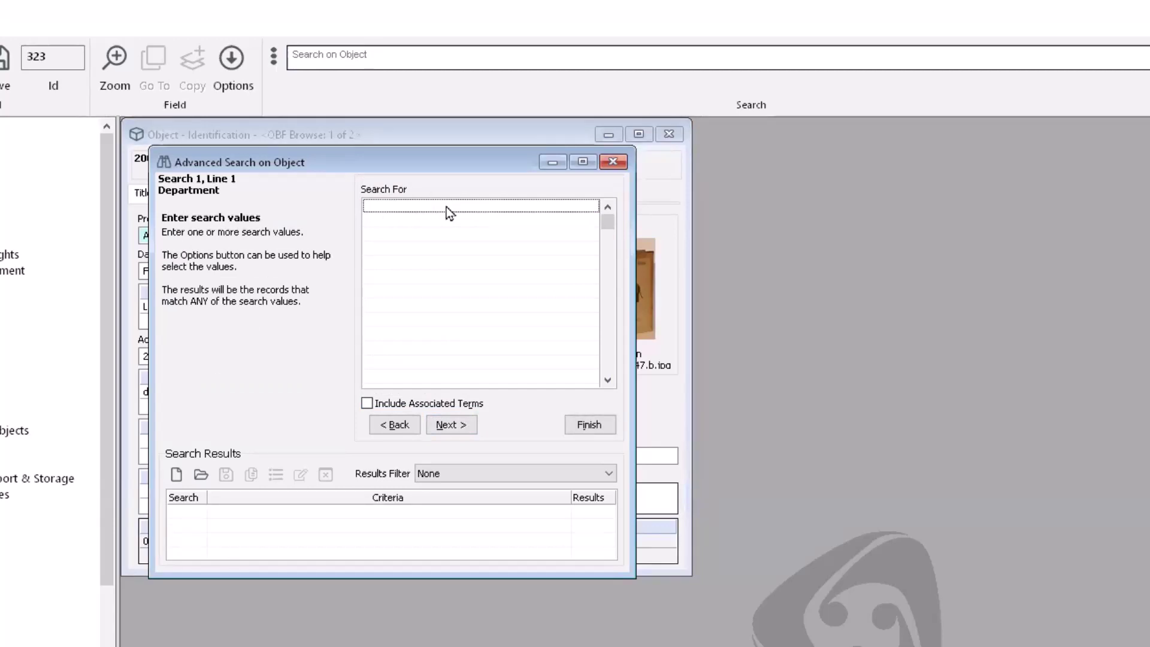
left_click(450, 424)
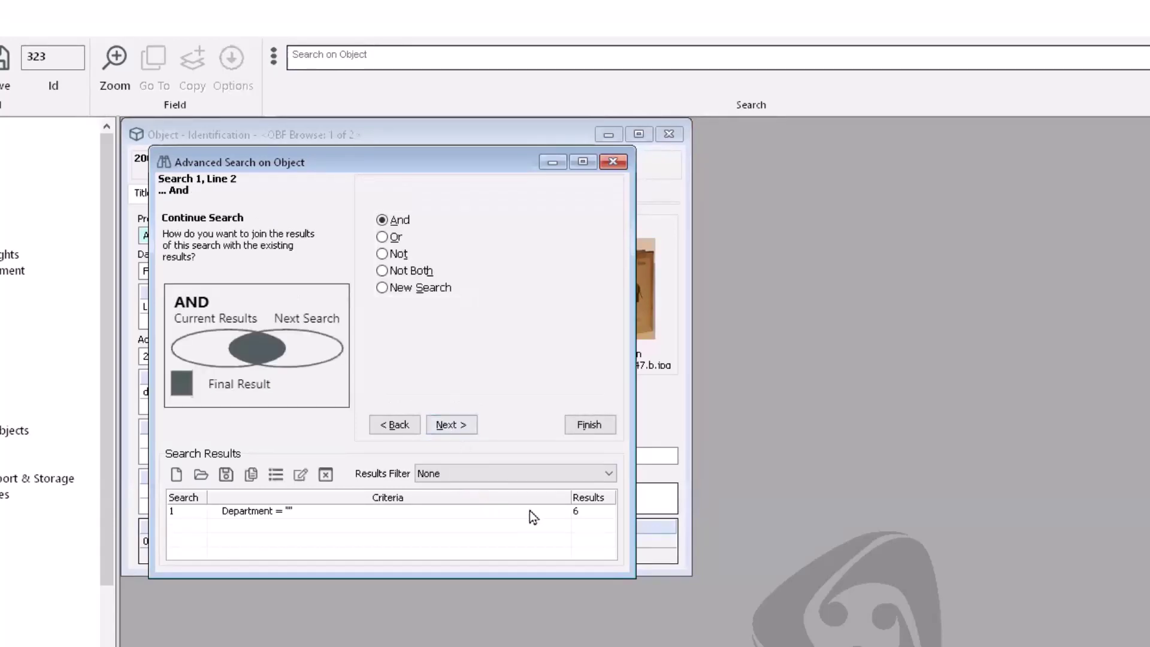
left_click(599, 428)
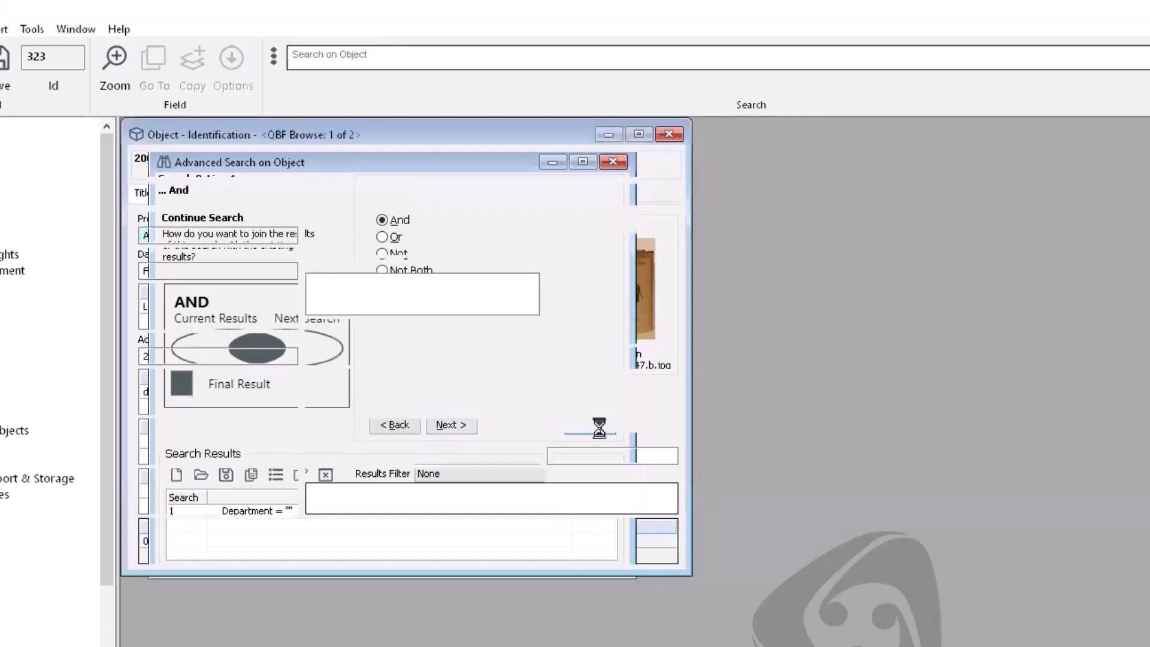
left_click(632, 496)
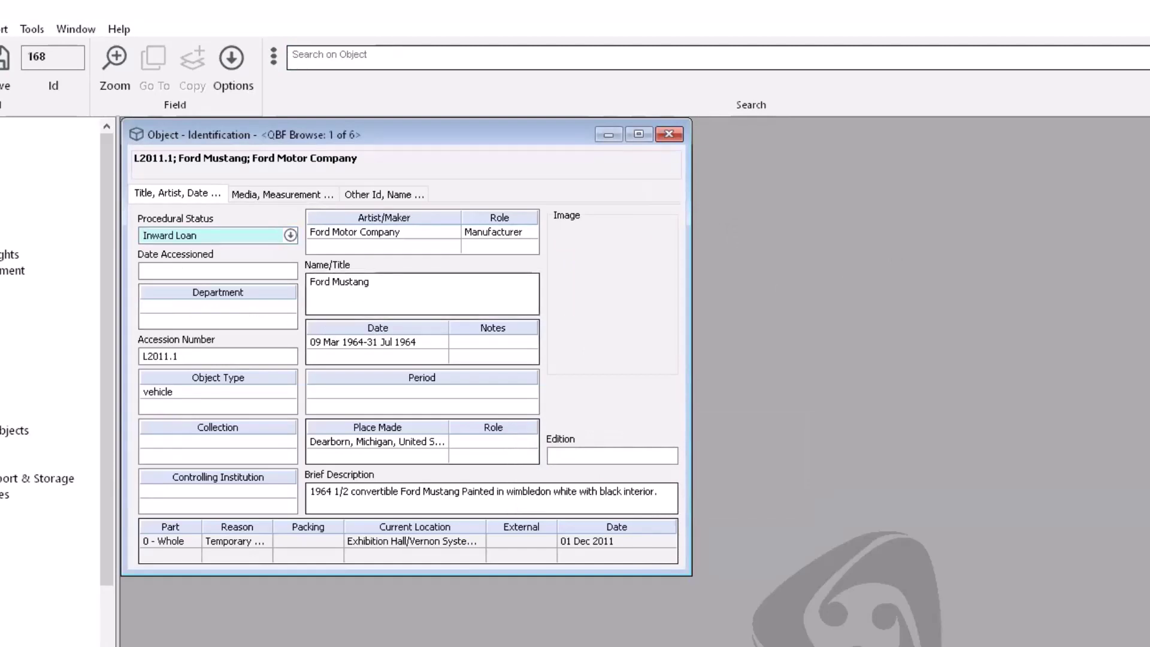
key("Page_Down")
key("Page_Down")
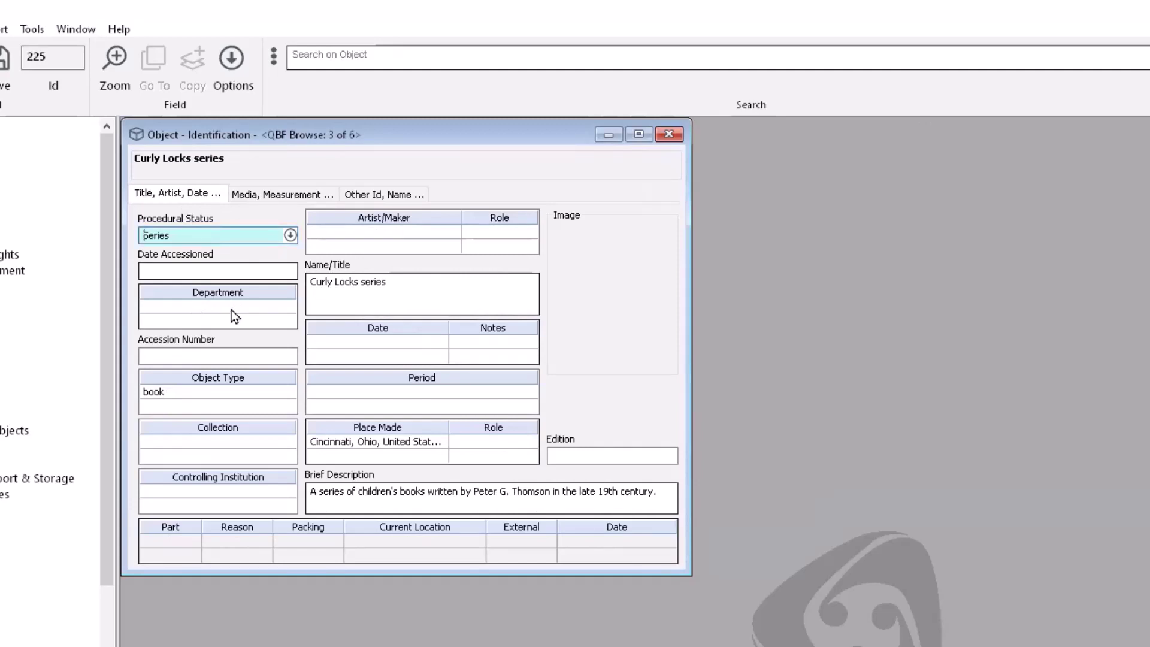
left_click(1148, 57)
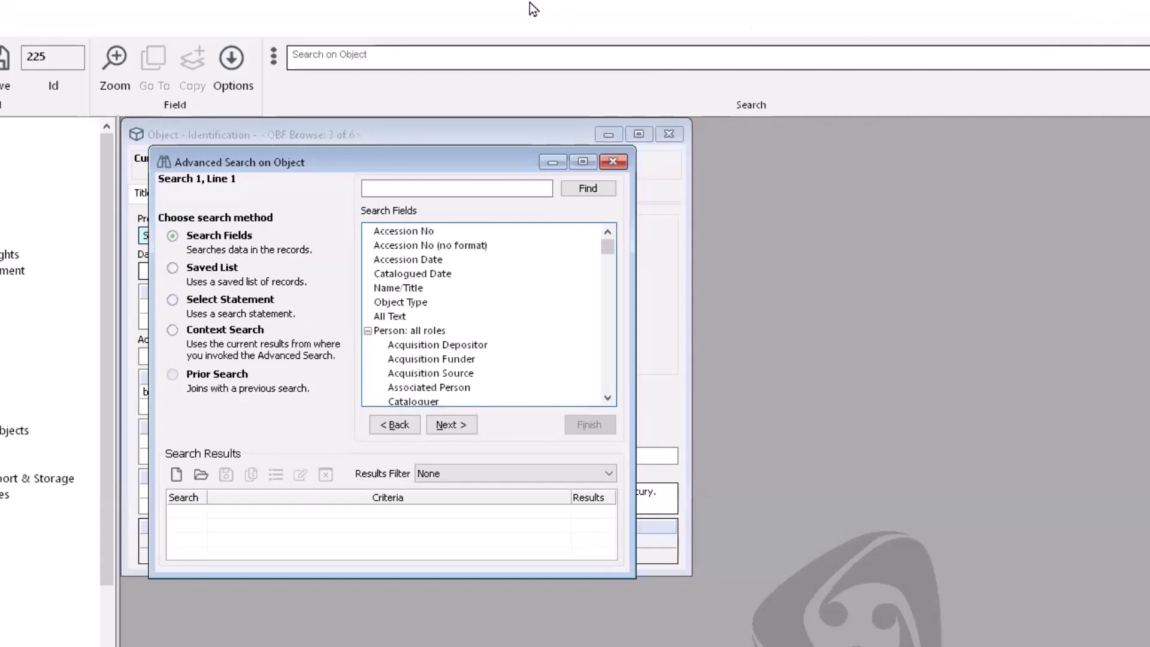
Step: Search objects with an empty Photo/Audio-Visual field and replace the browse list with the 36 results
left_click(443, 187)
type("photo")
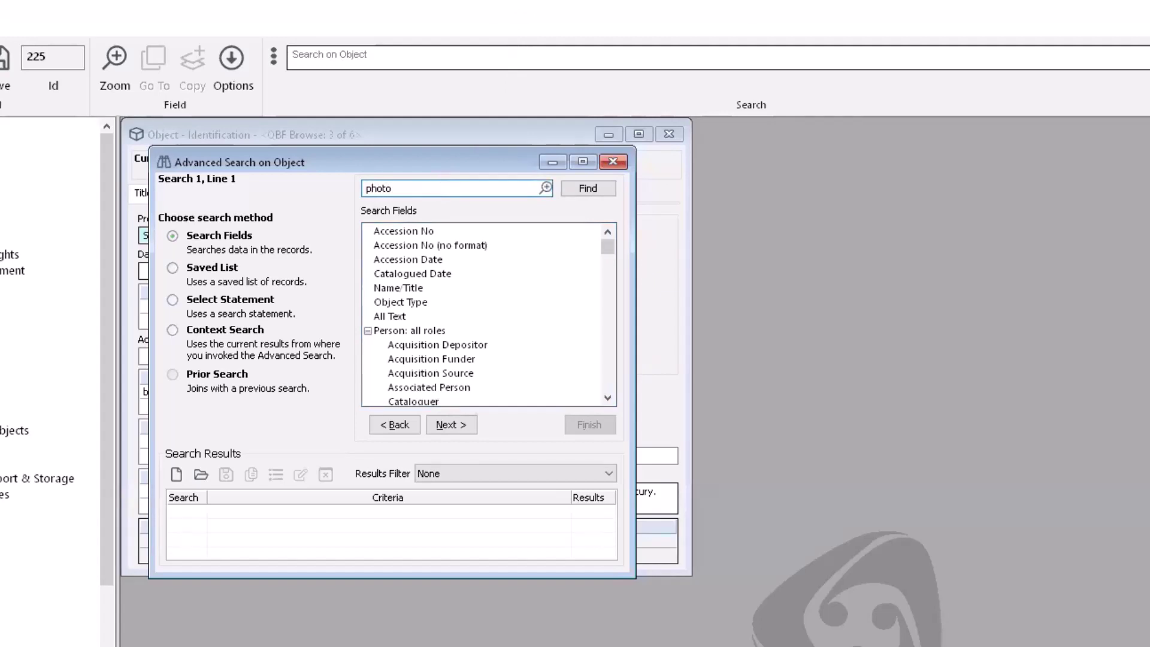
key("Return")
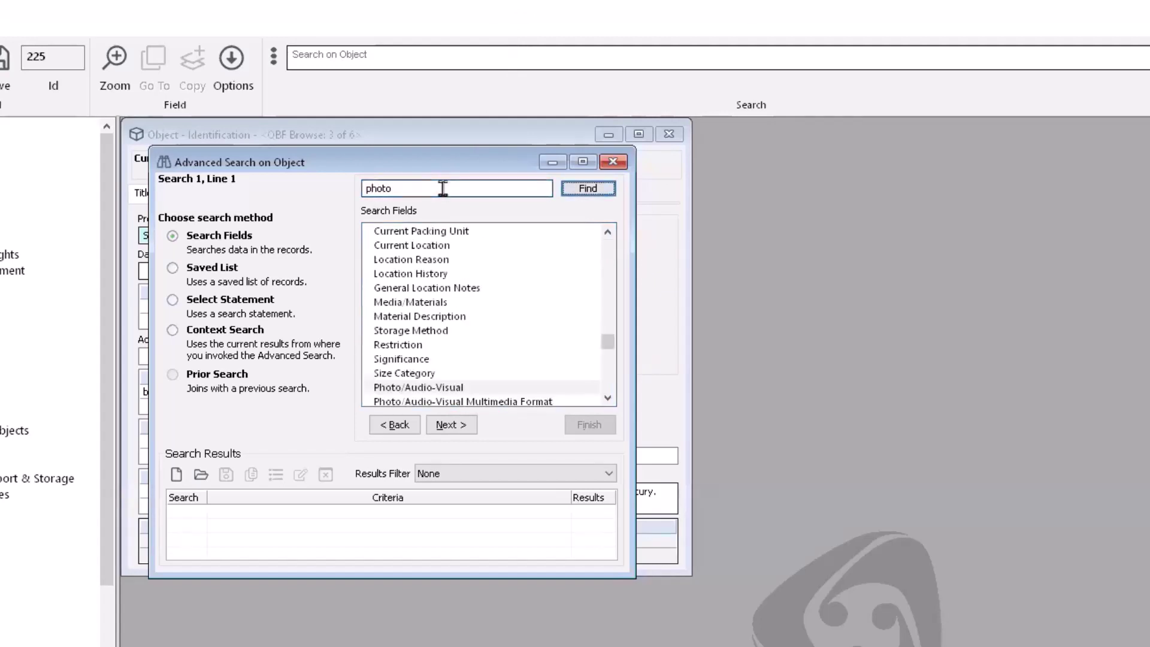
left_click(478, 387)
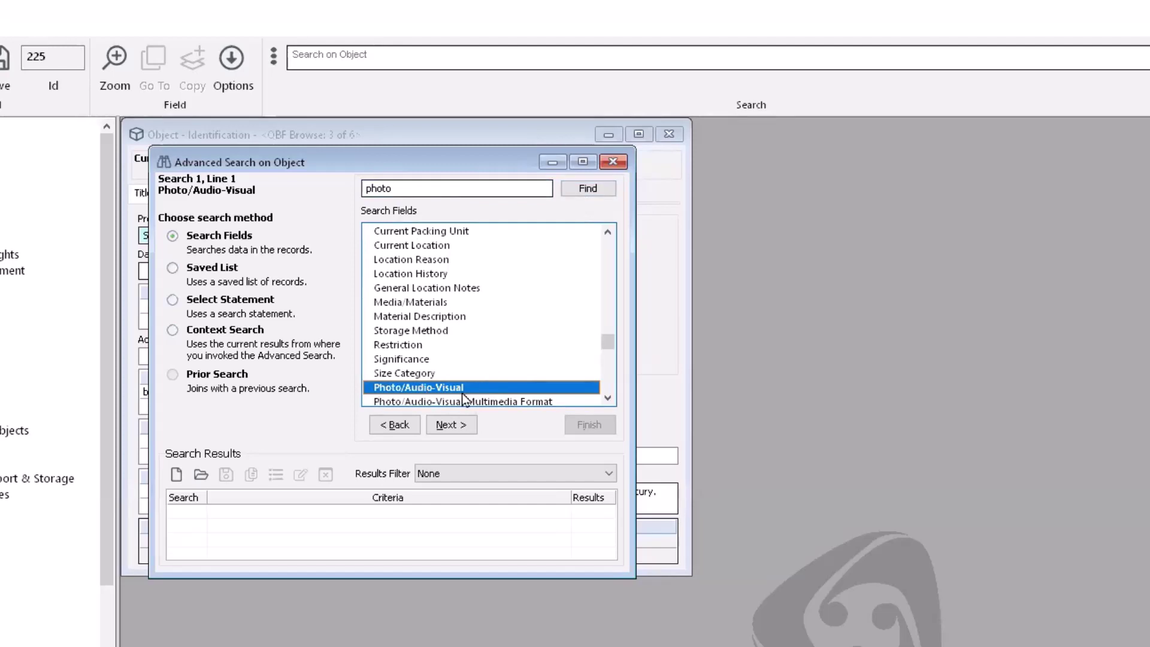
left_click(454, 425)
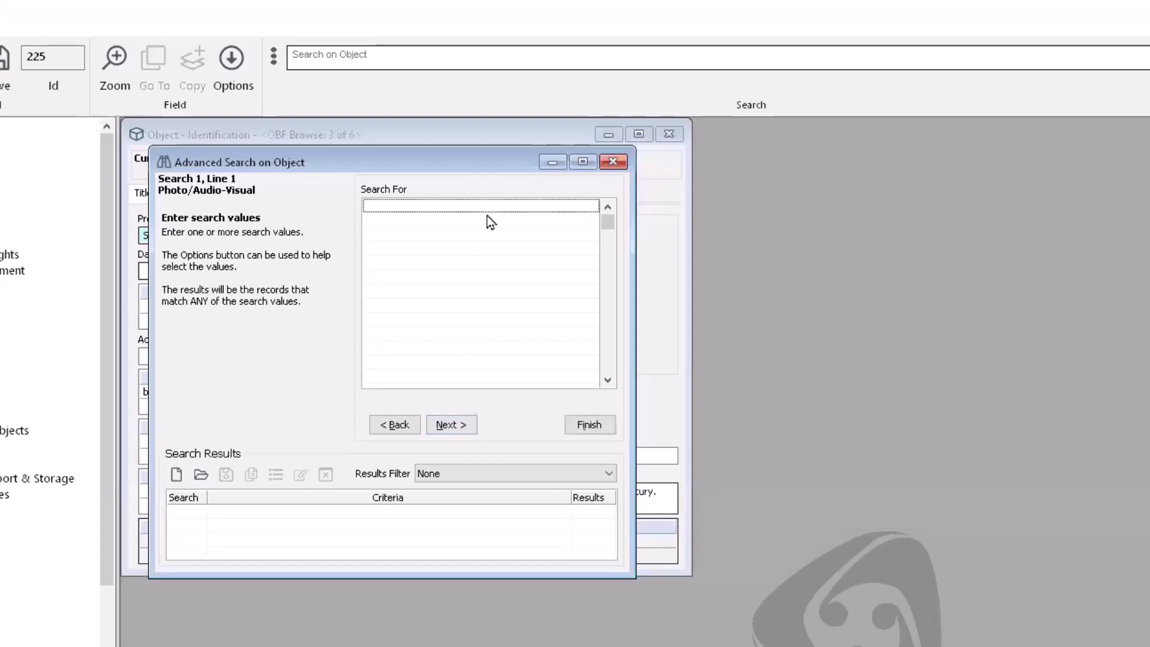
left_click(465, 425)
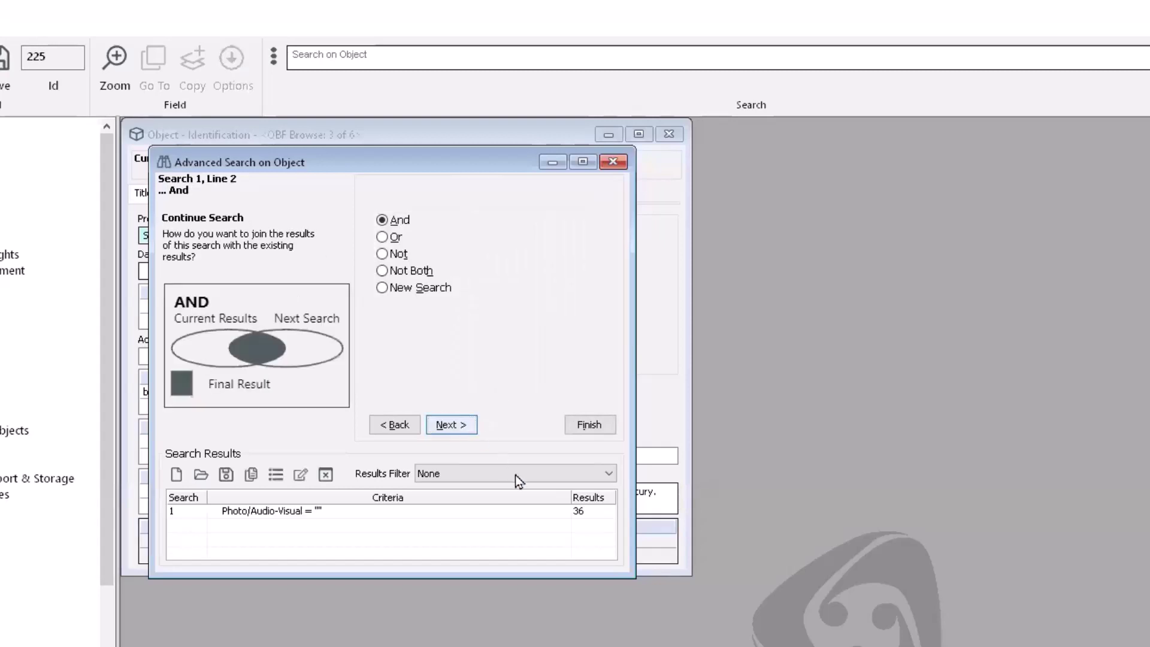
left_click(590, 425)
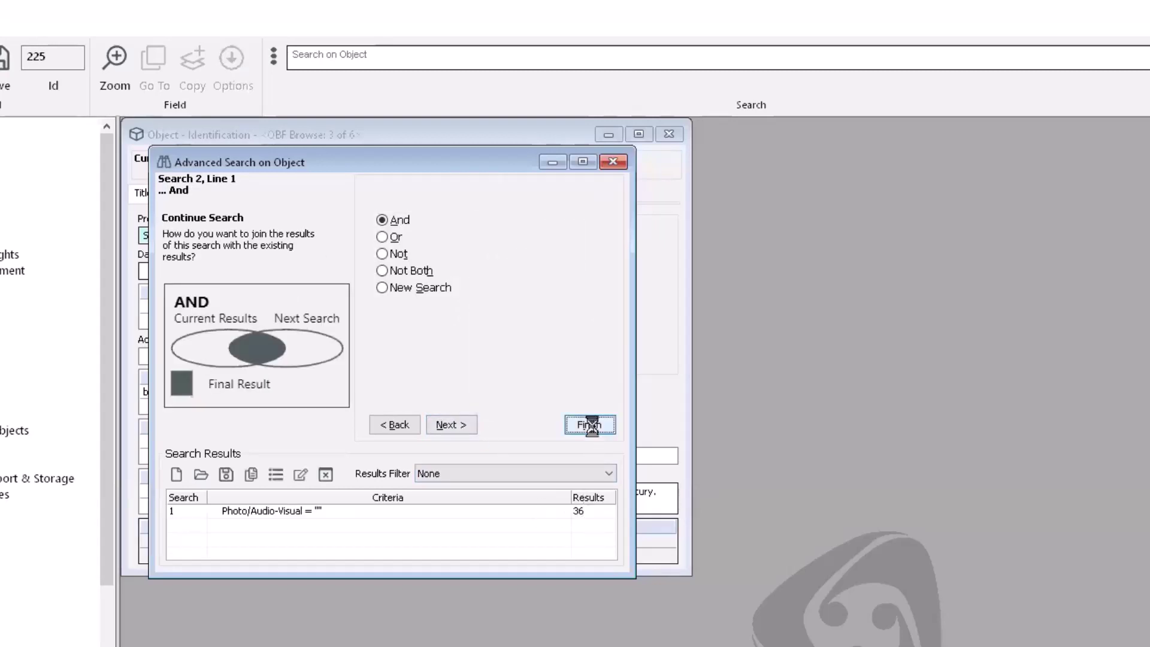
left_click(620, 495)
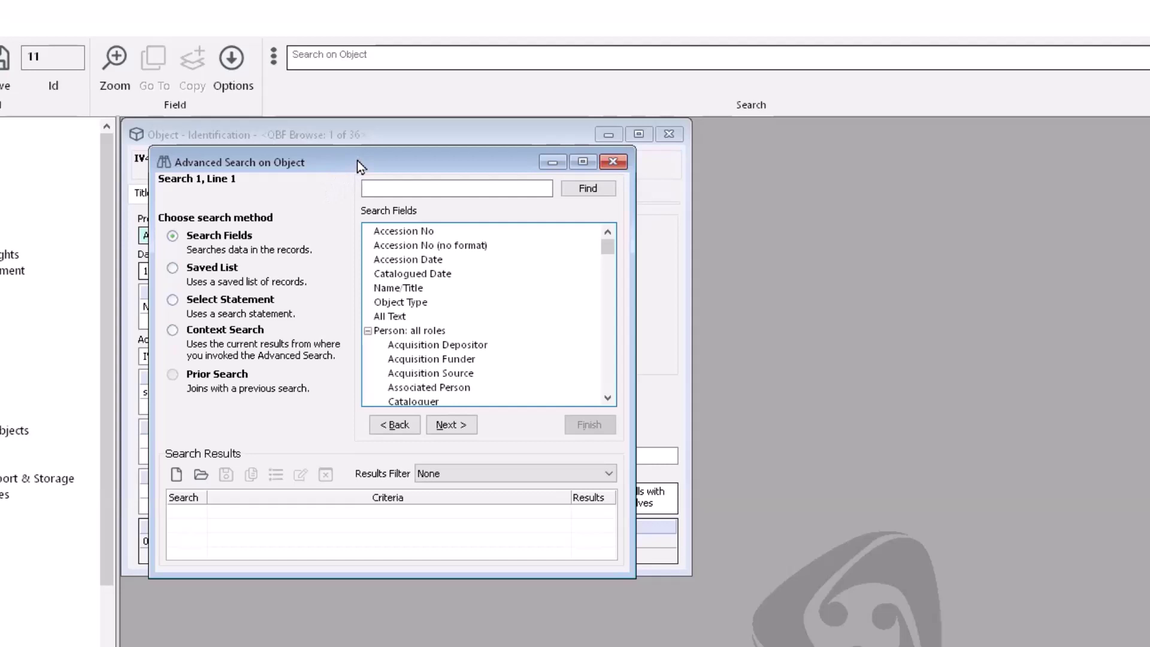
Step: Look up 'condition' in the search fields list to jump to Condition Keyword
left_click(405, 188)
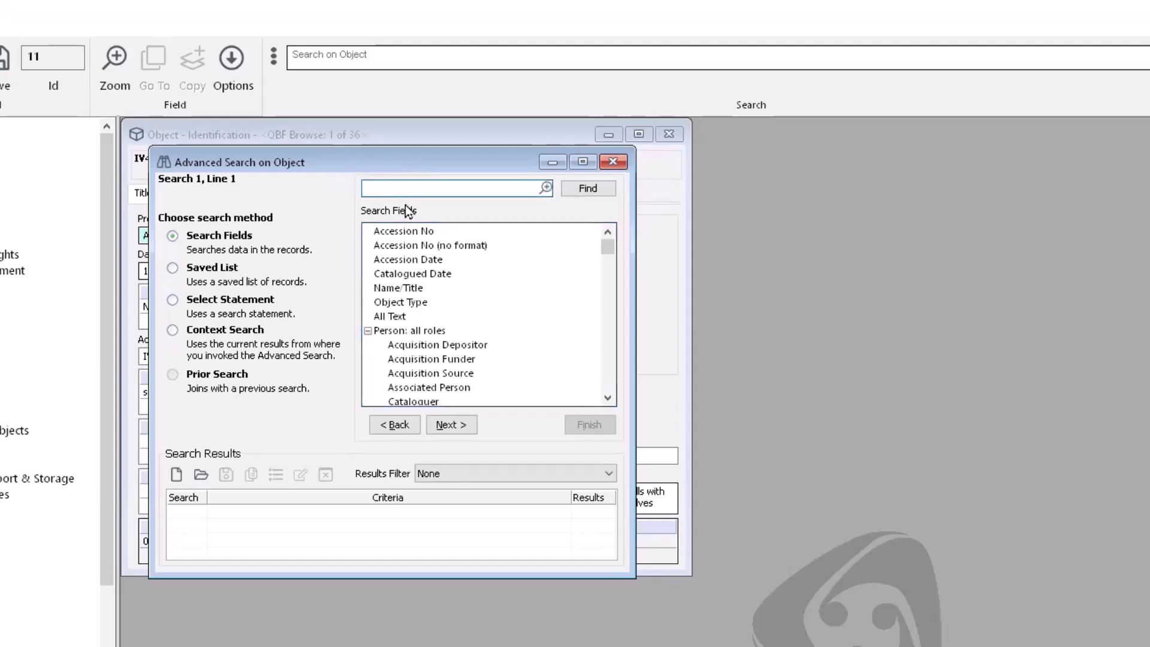
type("condition")
key("Return")
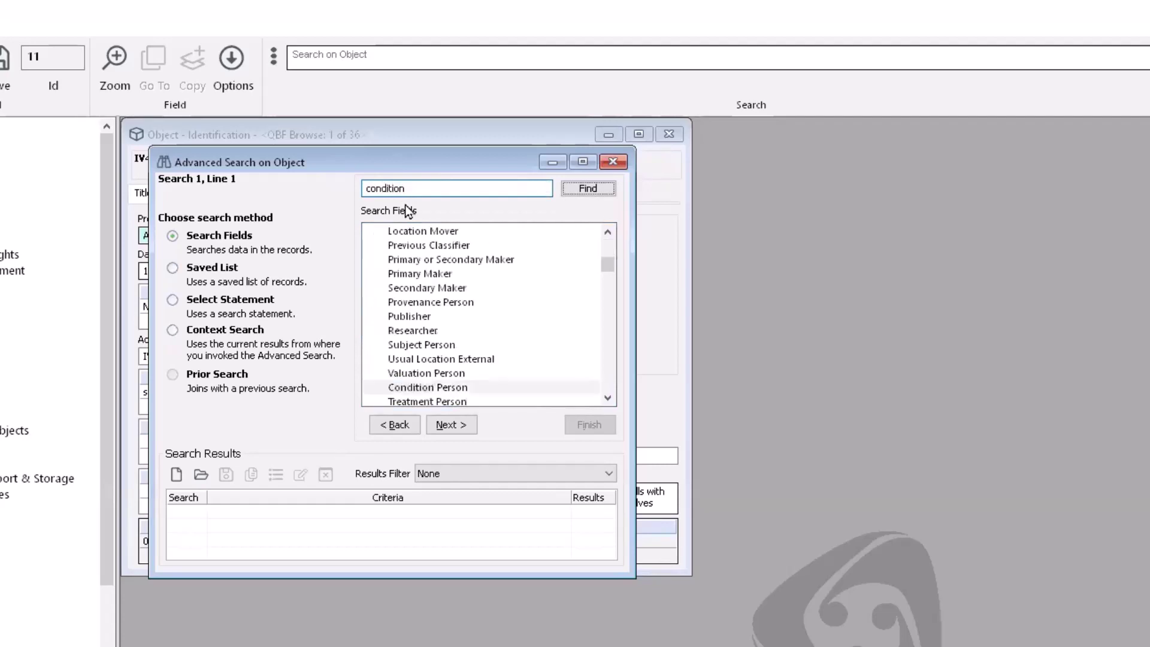
left_click(581, 189)
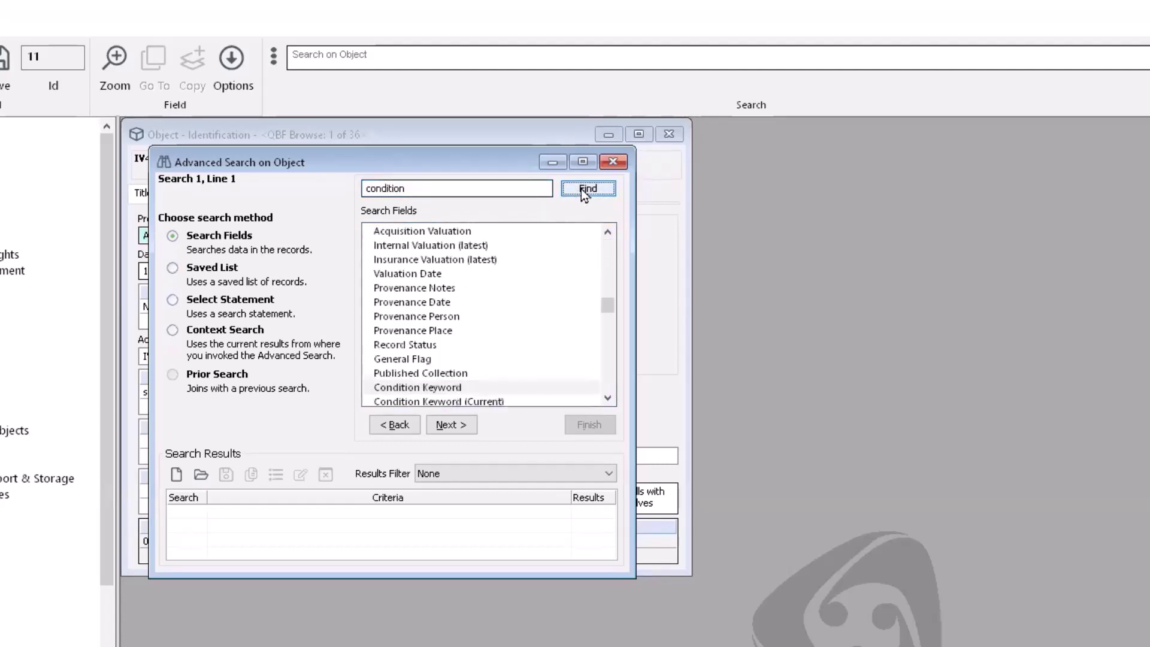
scroll(577, 375, "down", 4)
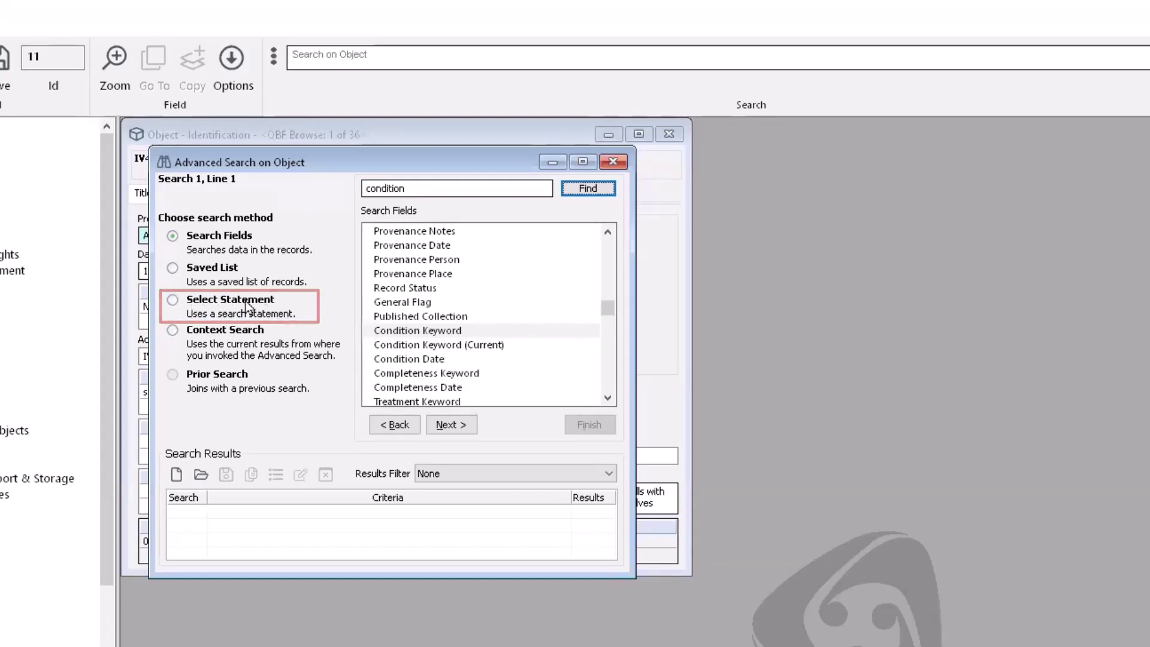
Step: Run the select statement SELECT OBJECT WITHOUT CONDITION_DESC, finding 267 records
left_click(173, 301)
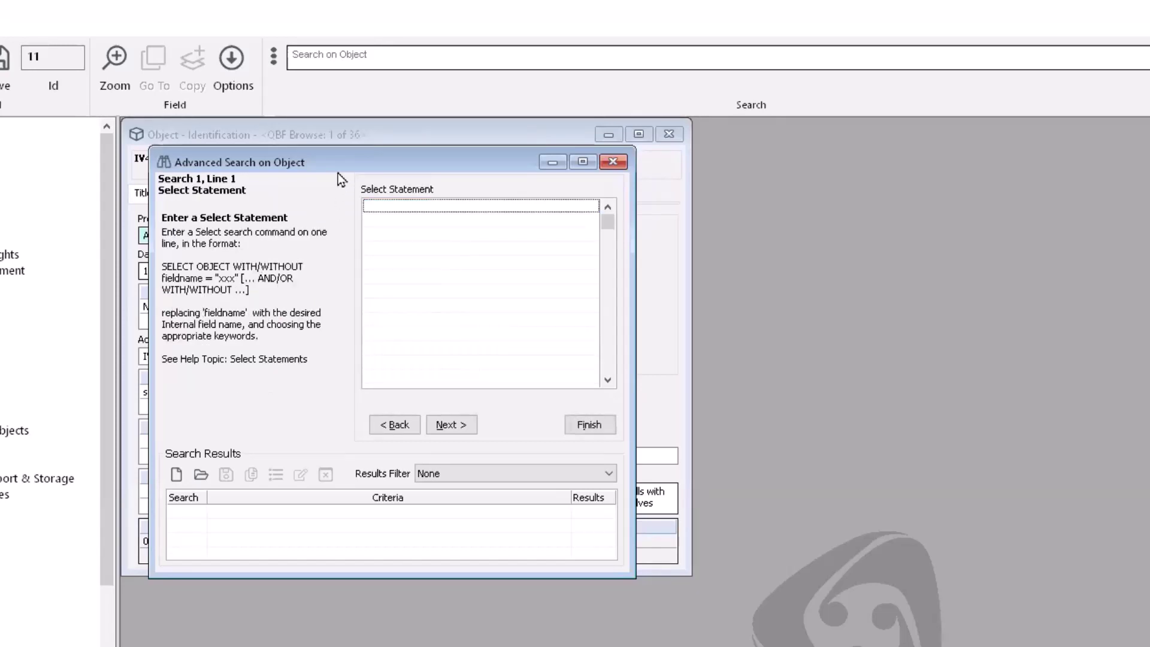
left_click(383, 206)
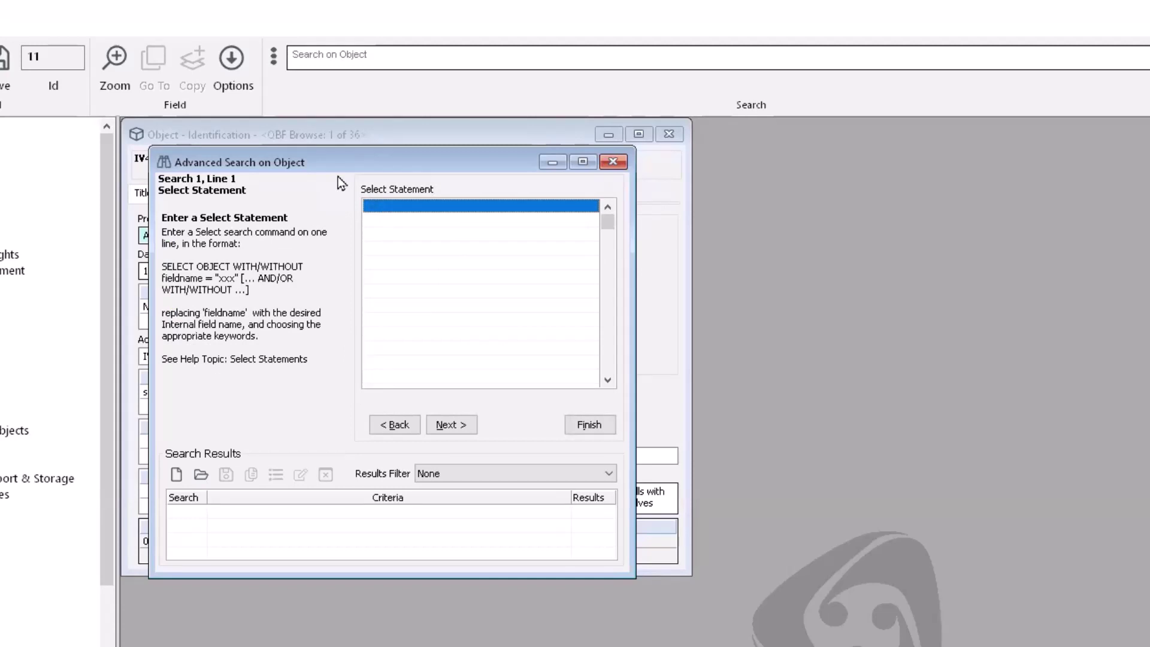
type("without")
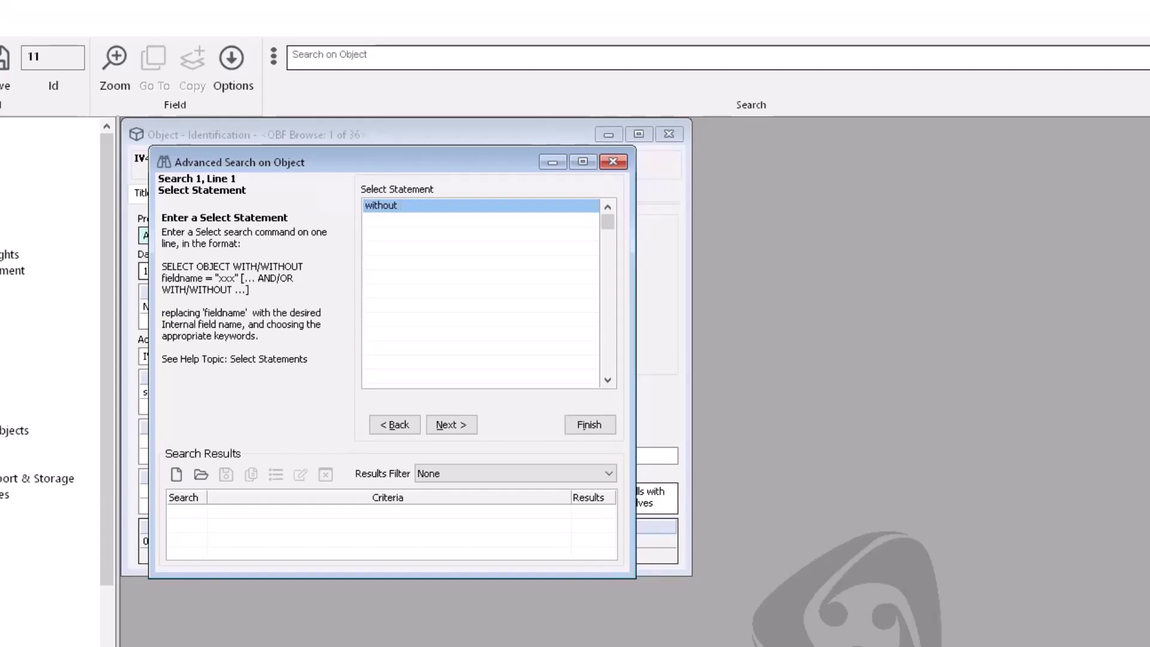
type("condition_desc")
key("Return")
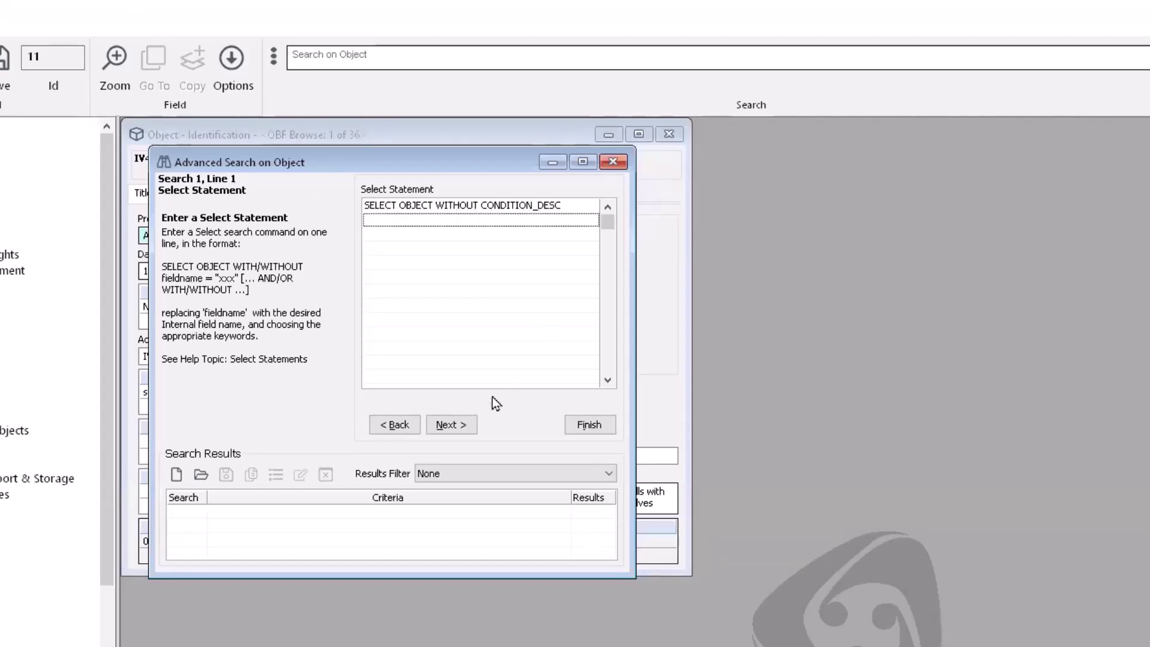
left_click(456, 424)
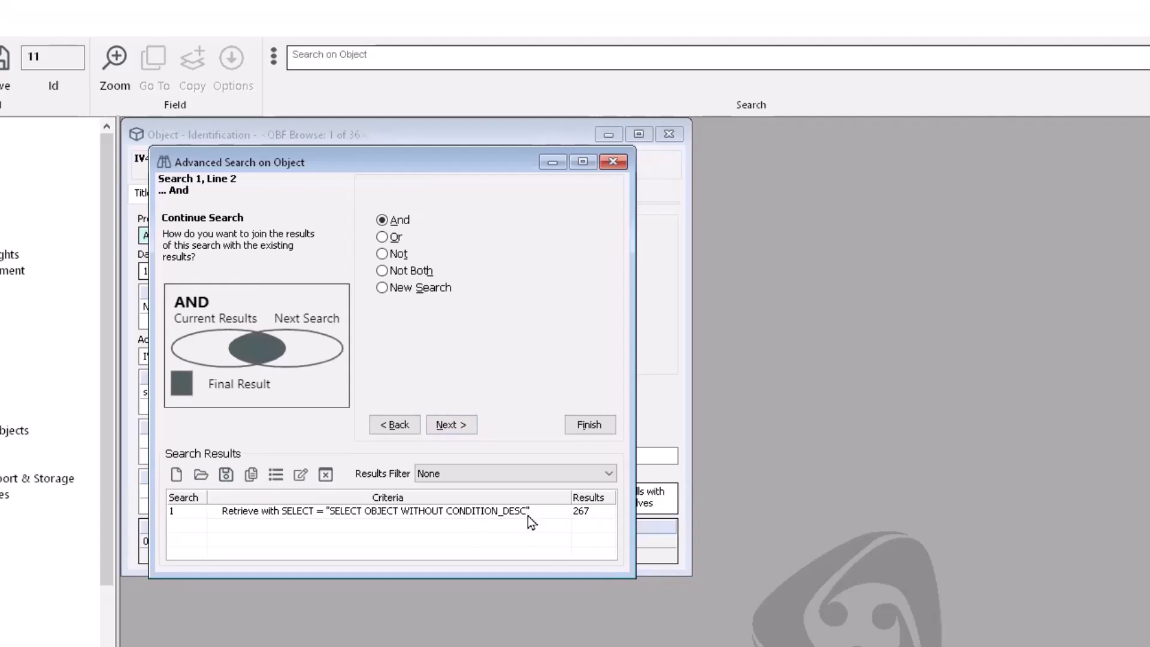
left_click(605, 429)
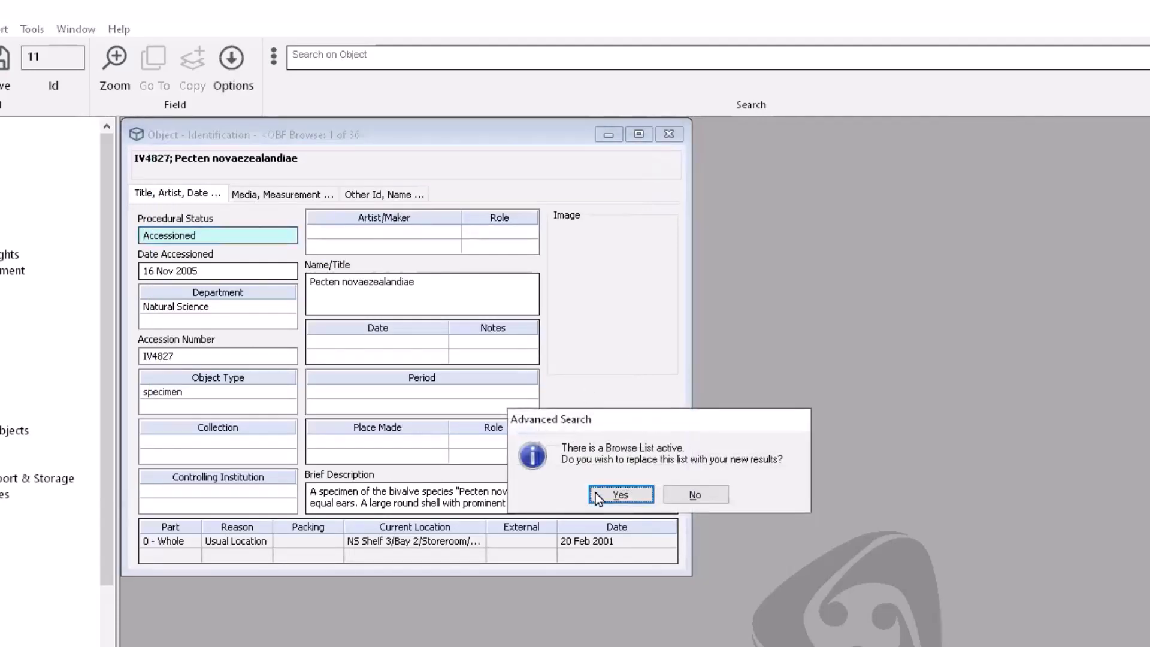
Step: Browse the 267 objects lacking a condition description and select the plum aphid's Object Type field
left_click(596, 493)
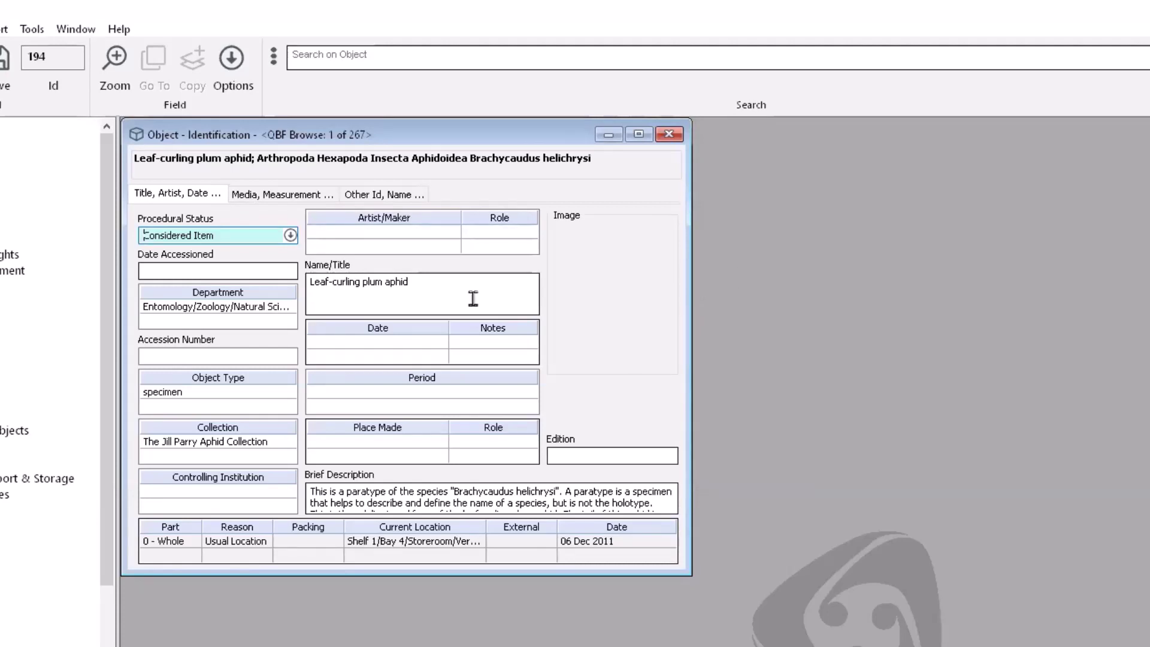
left_click(247, 393)
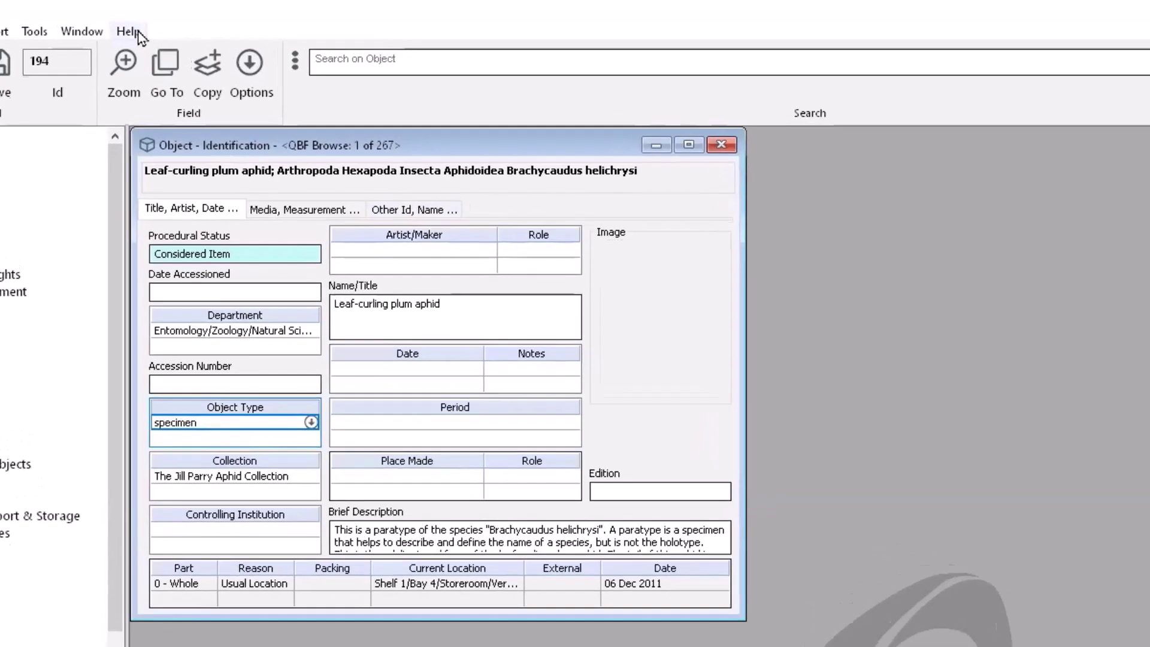
left_click(127, 28)
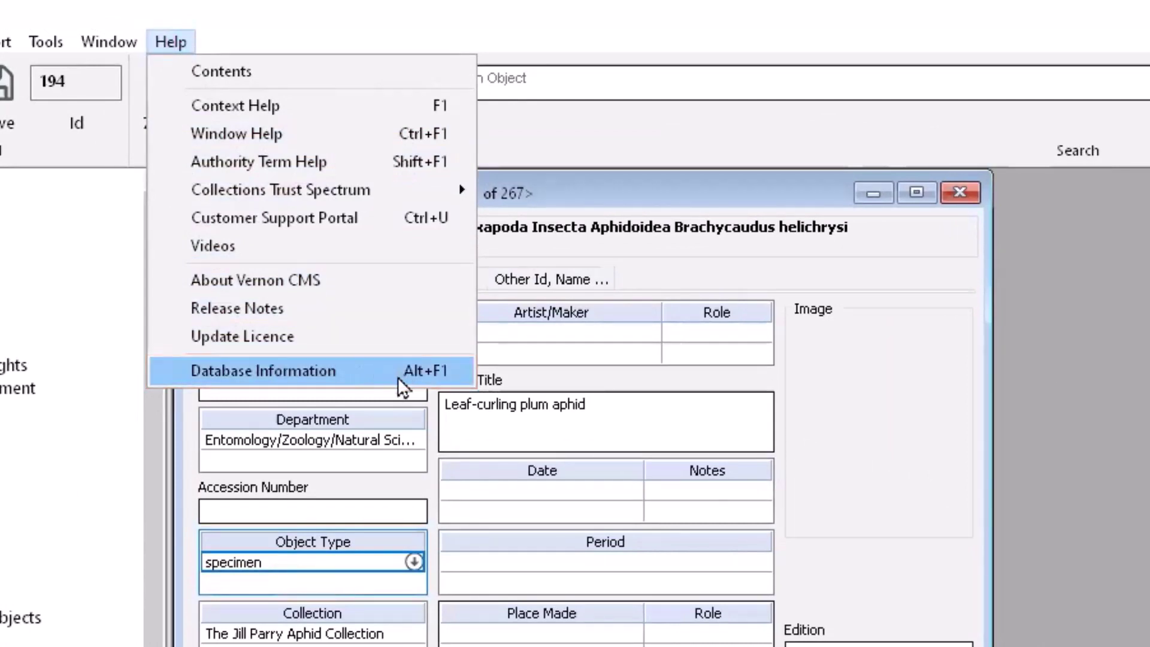
Step: Show Database Information and read internal names OBJECT_TYPE (fmc 51), CONTROLLING_INSTITUTION and the Artist/Maker field
left_click(359, 375)
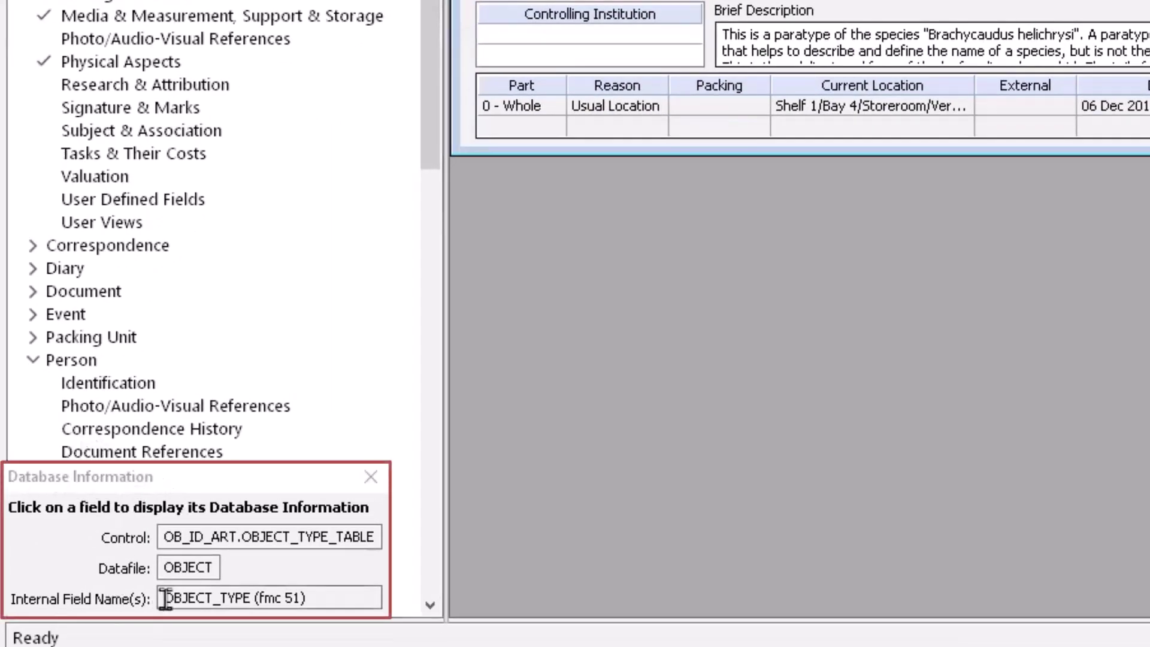
left_click_drag(162, 597, 311, 598)
left_click(252, 598)
left_click(311, 598)
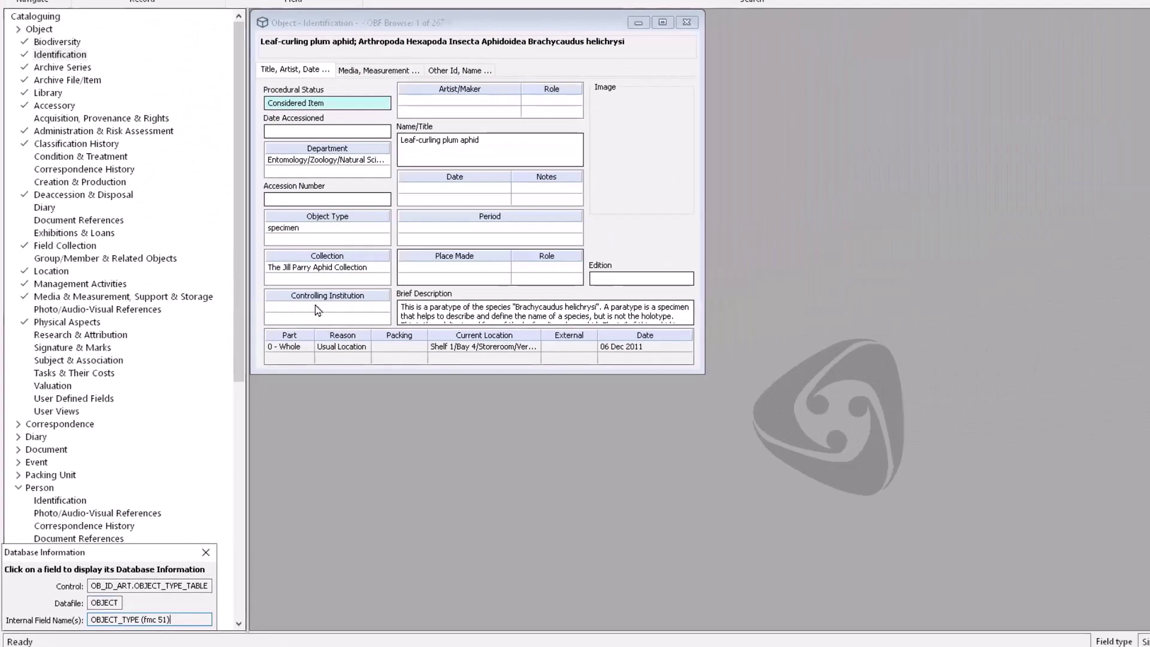
left_click(523, 79)
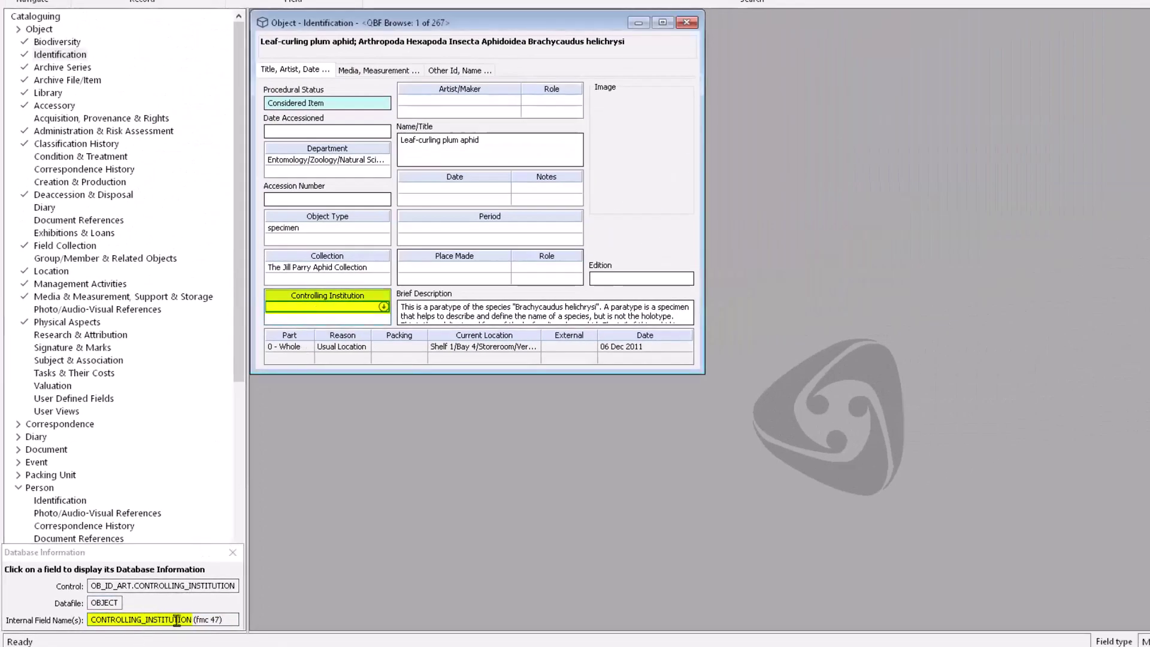
left_click(468, 102)
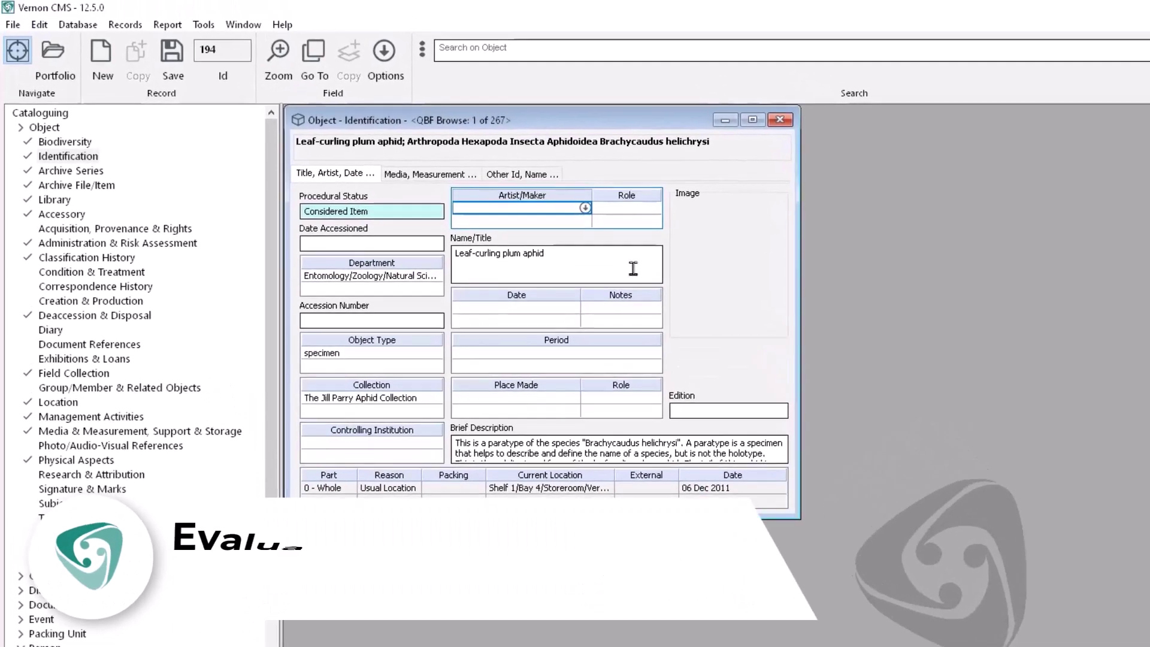
Step: Close the Object - Identification record and launch the Authority Term Report/Replace tool
left_click(782, 122)
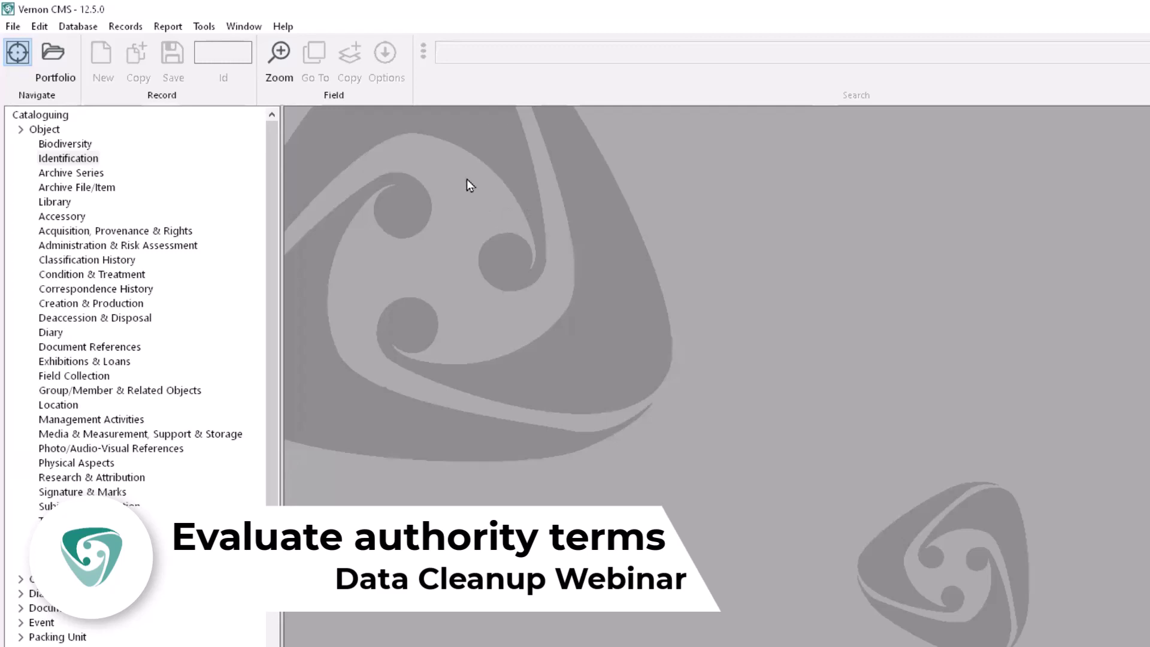
left_click(205, 28)
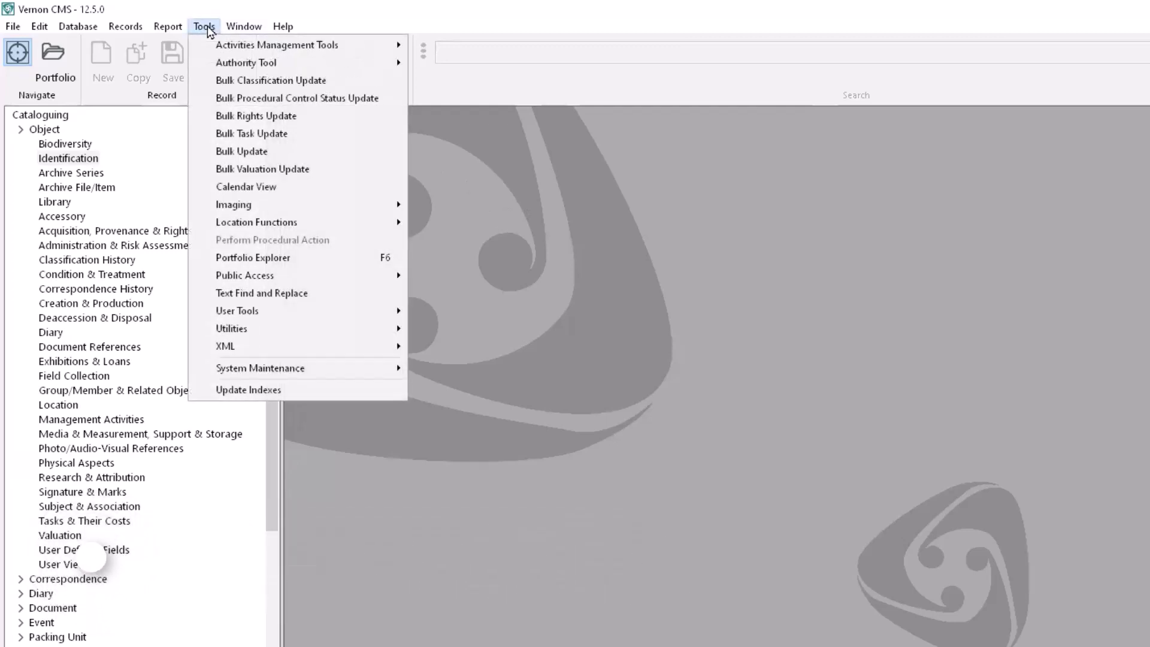
mouse_move(321, 67)
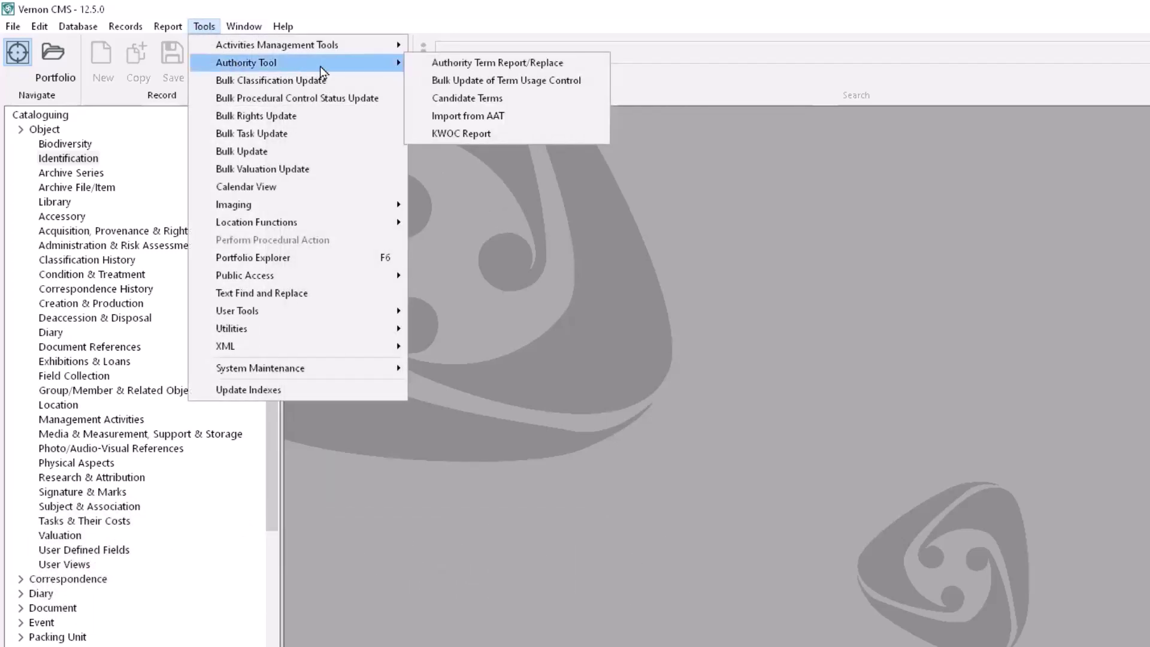
left_click(574, 69)
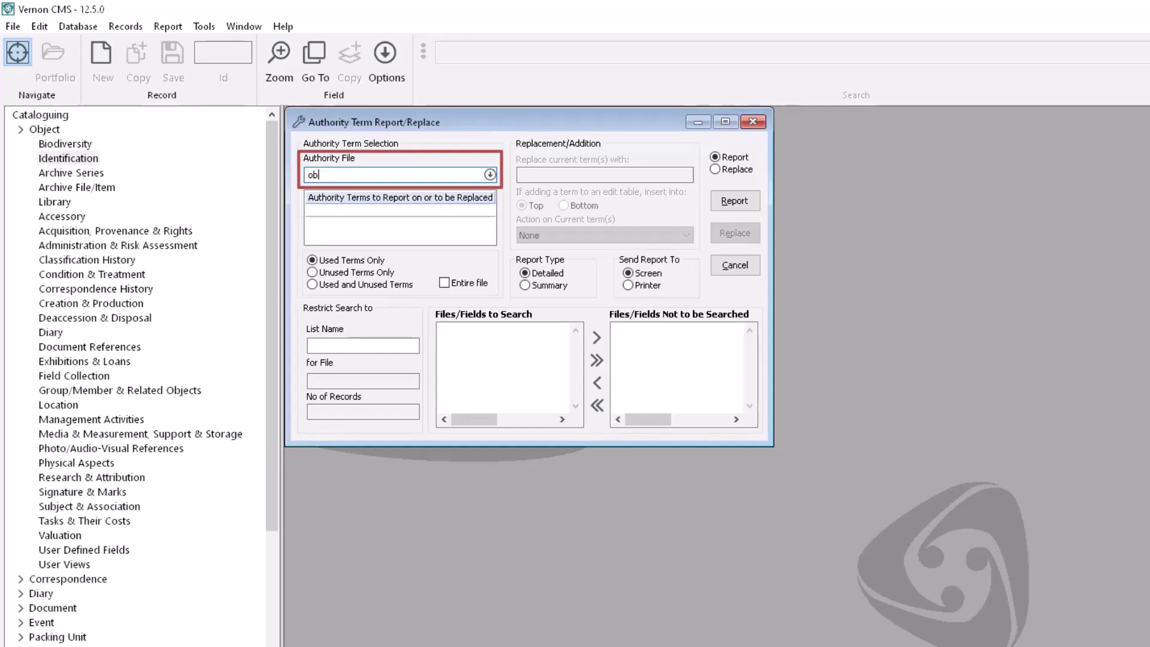
Step: Set the authority file to Object Type and pick the term book (9)
type("type")
key("Tab")
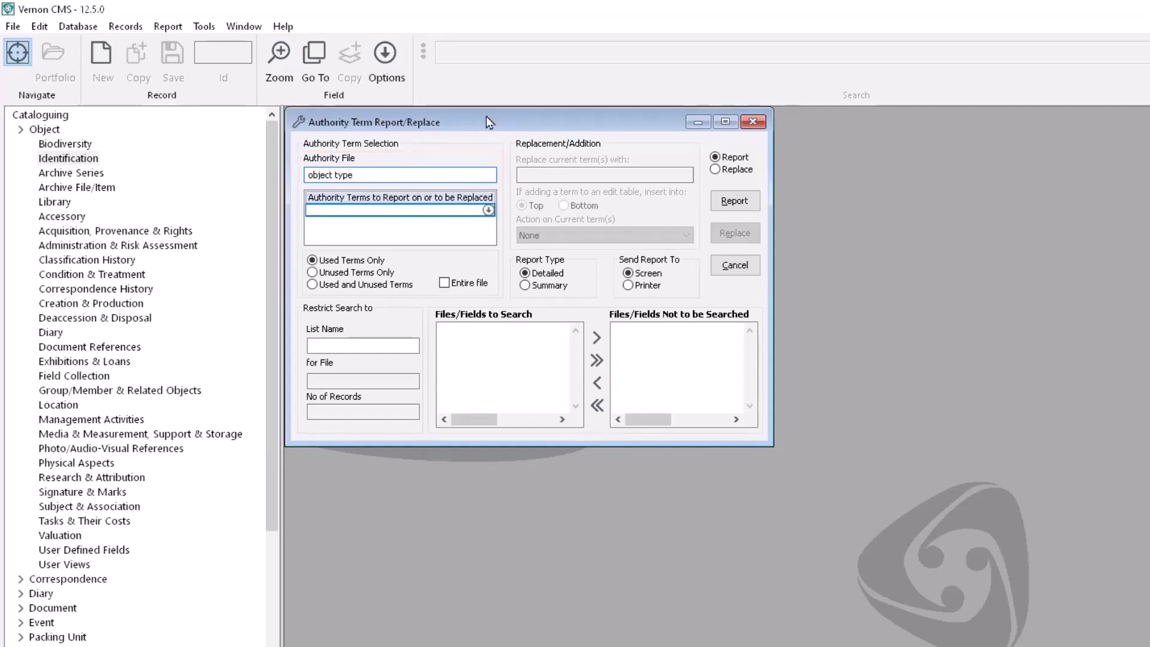
left_click(351, 222)
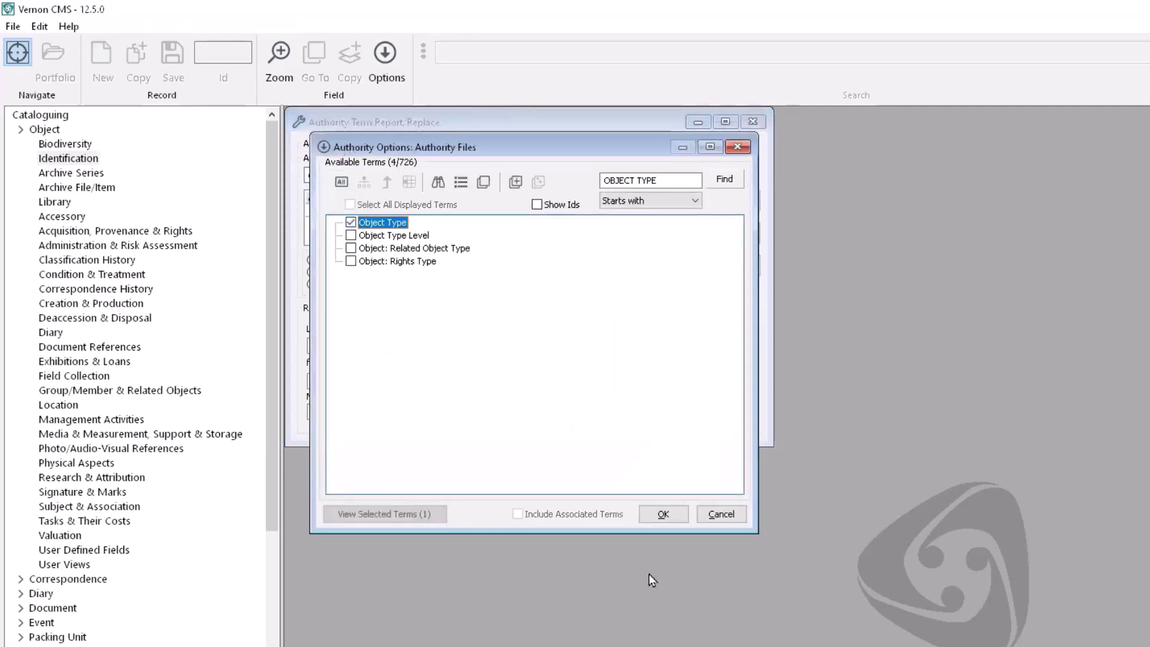
left_click(685, 515)
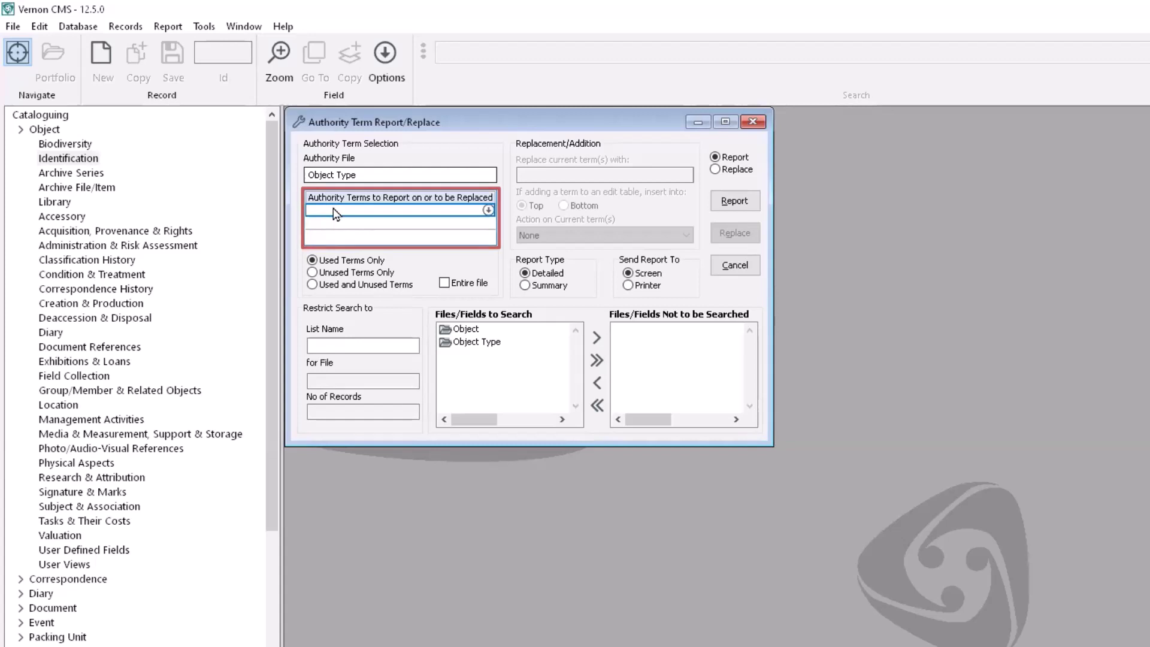
left_click(490, 212)
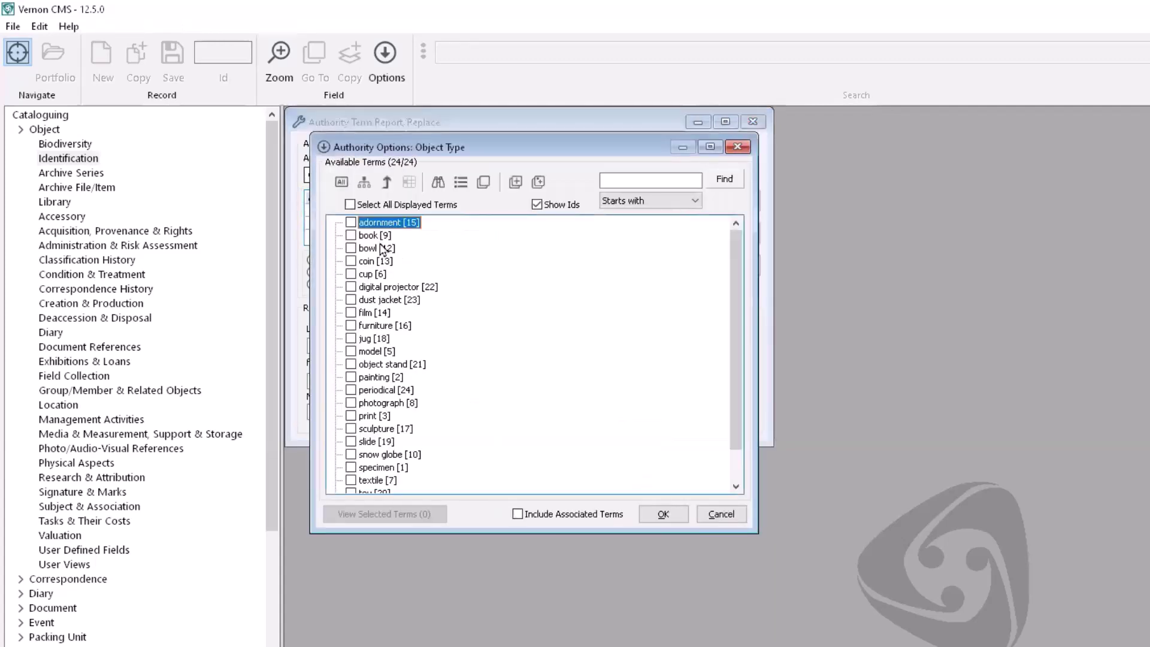
left_click(656, 514)
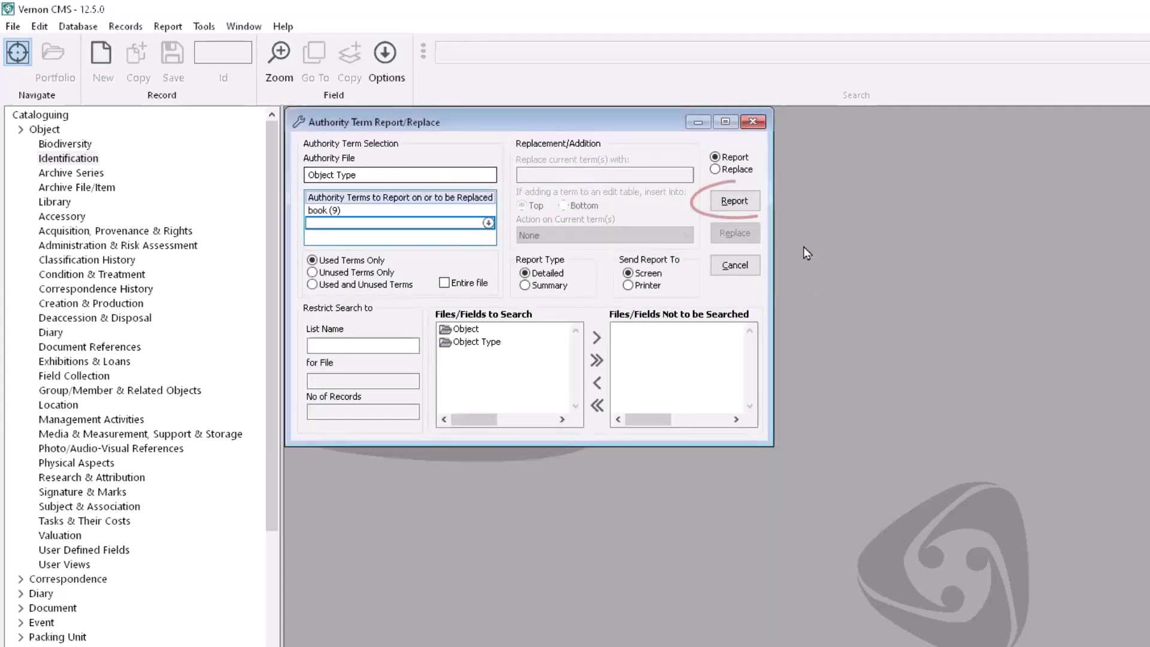
Step: Run a fresh usage report for book (9), confirming 35 uses, then close it
left_click(754, 202)
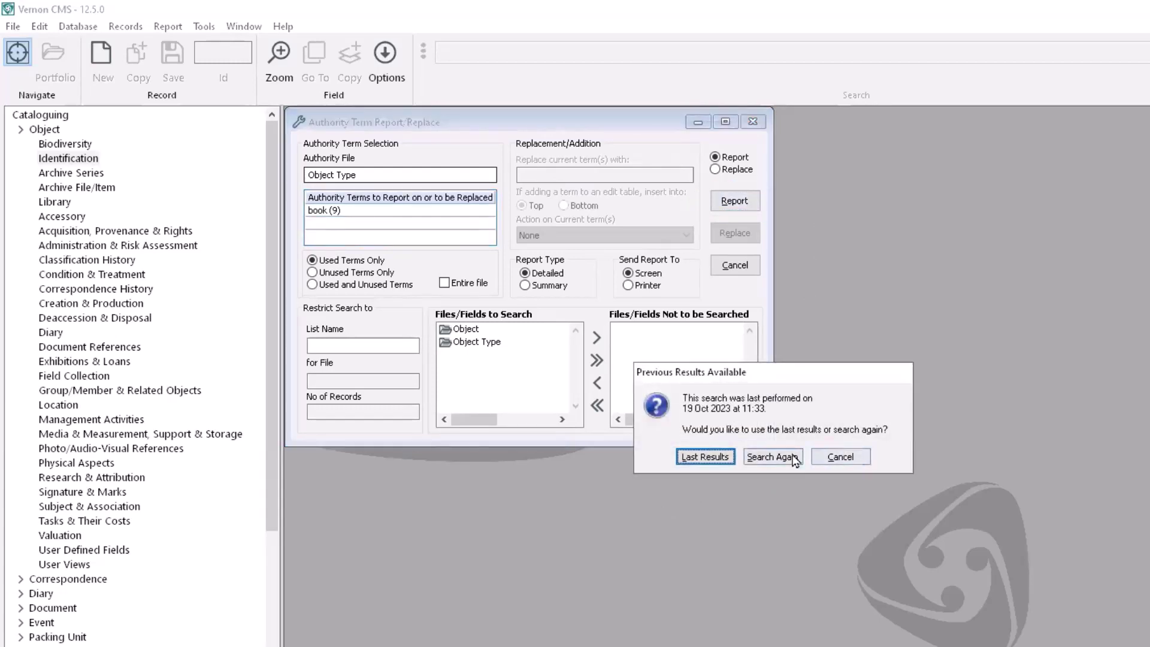
left_click(771, 457)
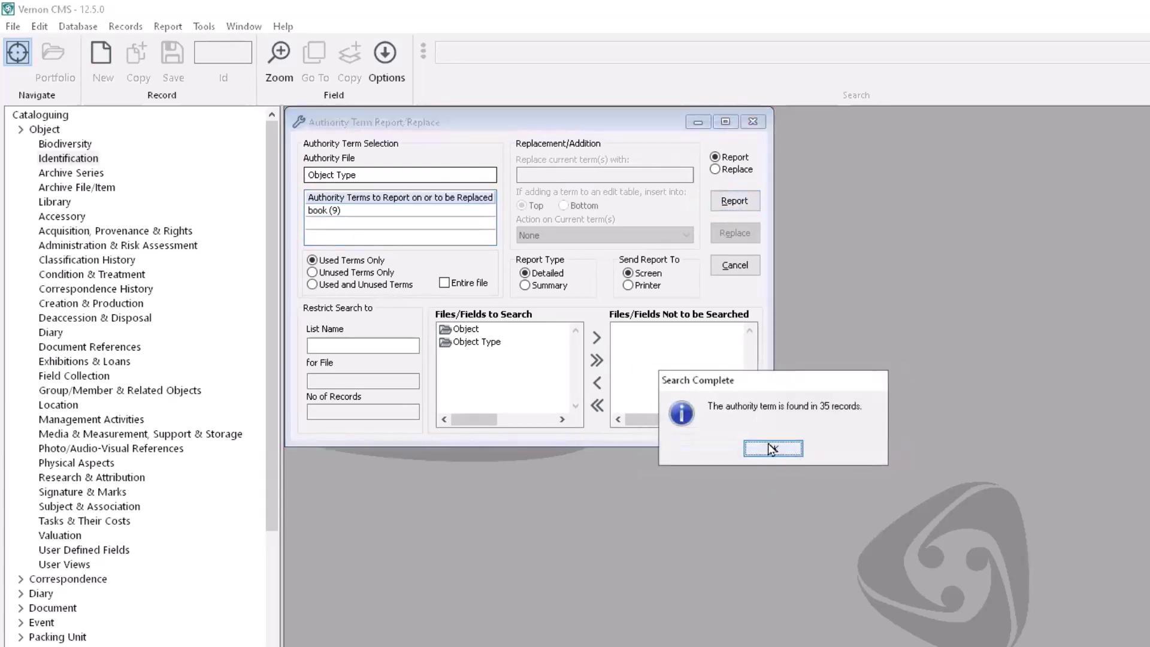
left_click(773, 449)
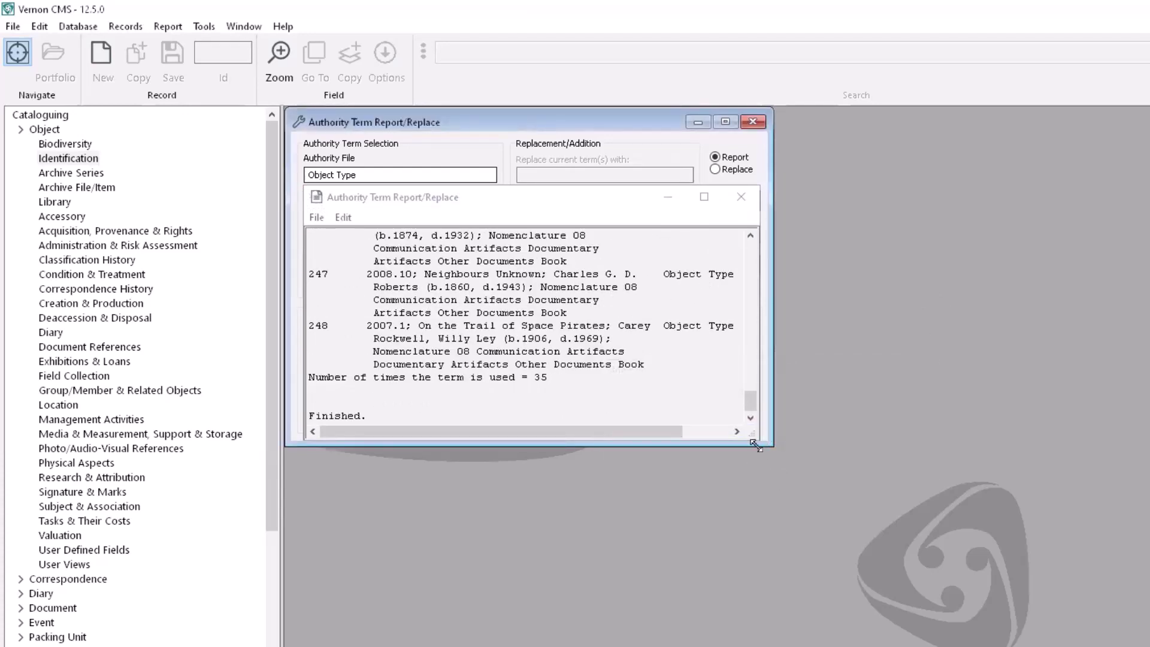
left_click_drag(759, 439, 897, 635)
left_click_drag(887, 578, 896, 287)
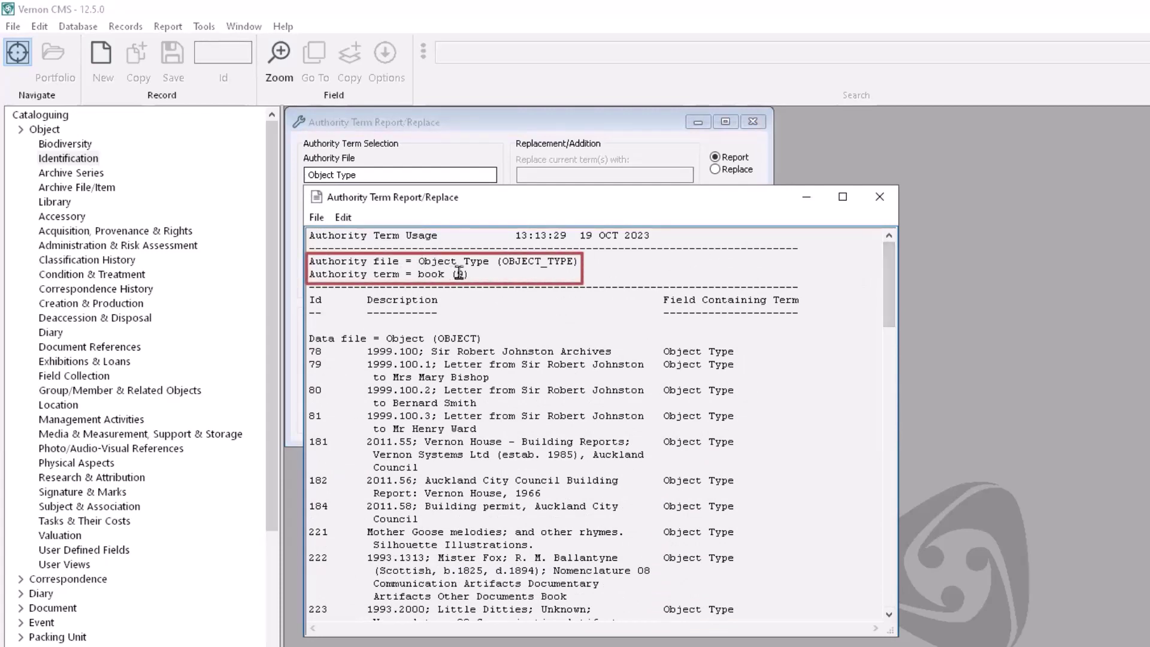
left_click_drag(471, 274, 453, 274)
left_click(517, 273)
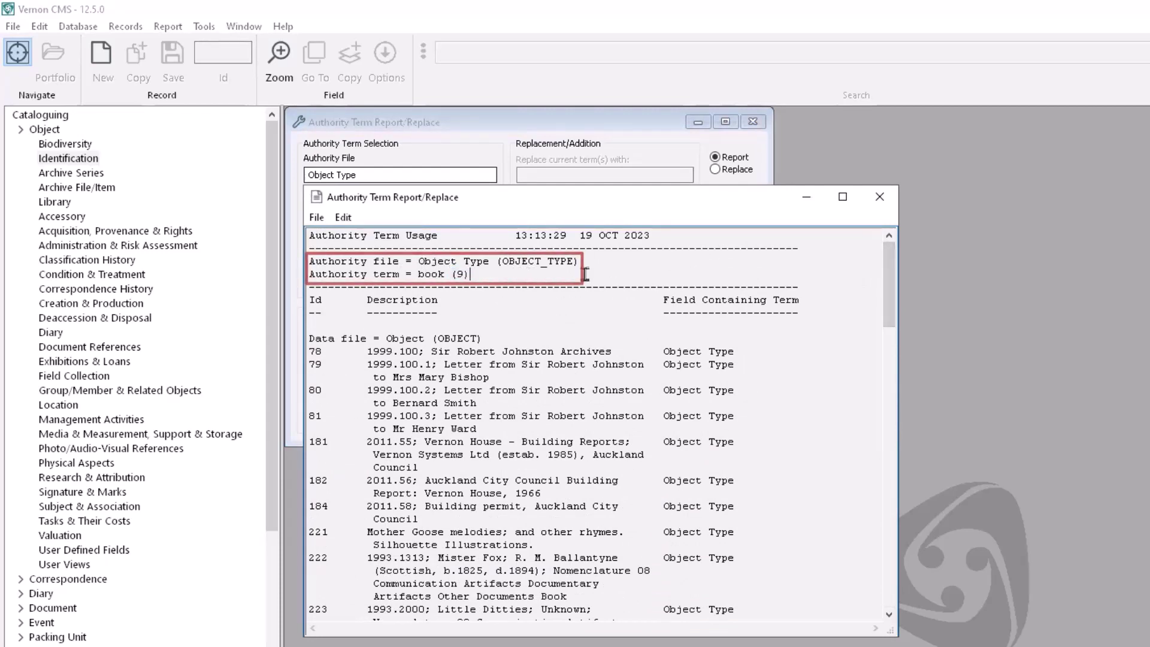
left_click_drag(890, 262, 890, 538)
left_click_drag(548, 570, 527, 571)
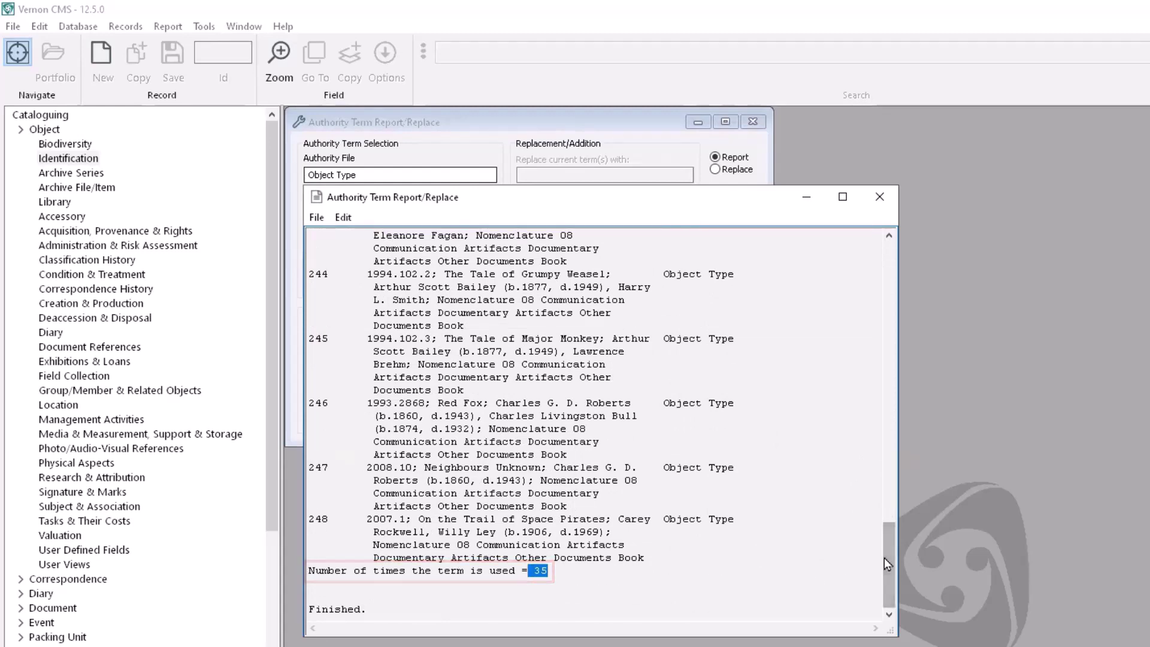
mouse_move(884, 557)
left_mouse_down()
mouse_move(896, 466)
mouse_move(894, 235)
left_mouse_up()
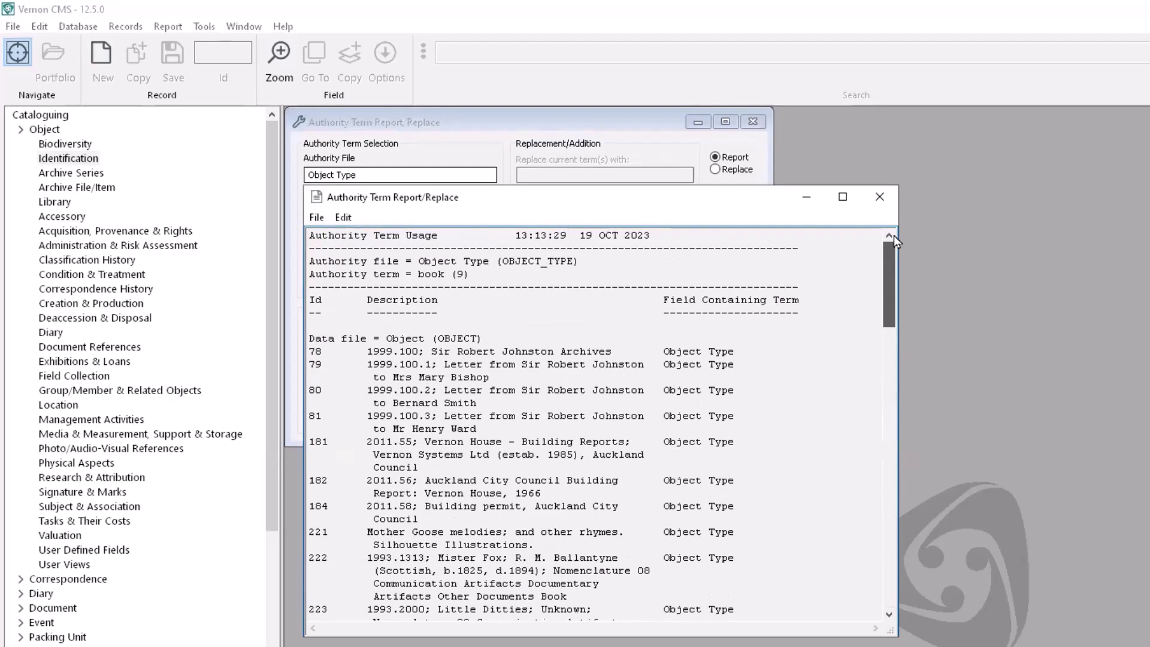
left_click(881, 201)
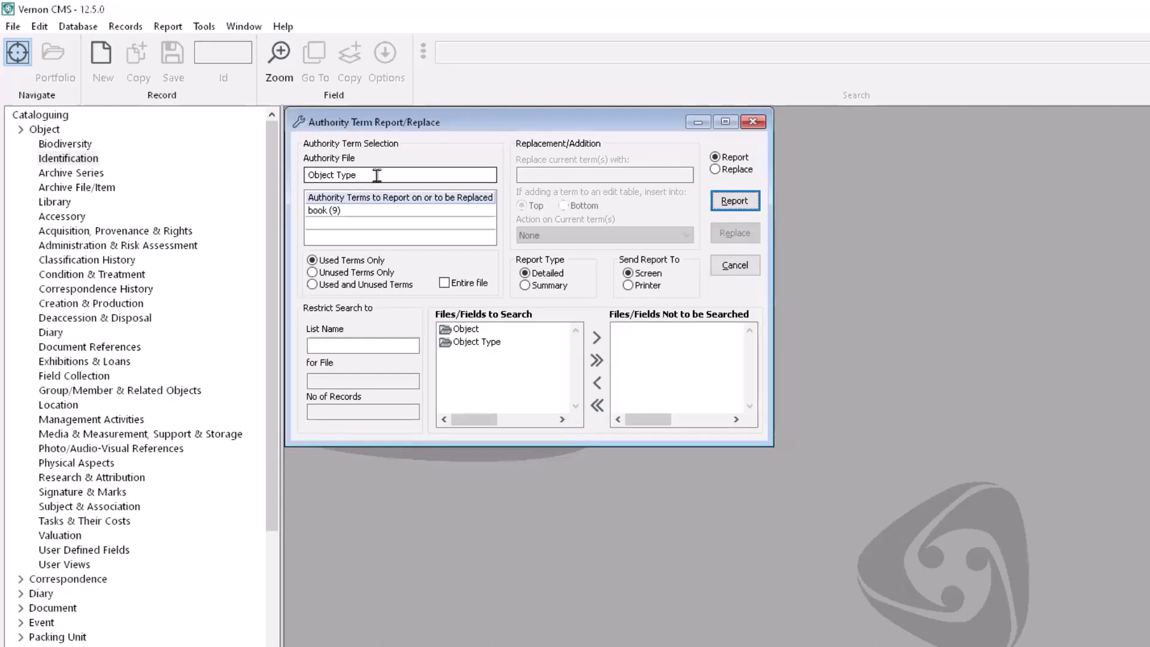
Step: Report every Object Type term across the entire file (296 records), noting bowl (12) used once
left_click(446, 285)
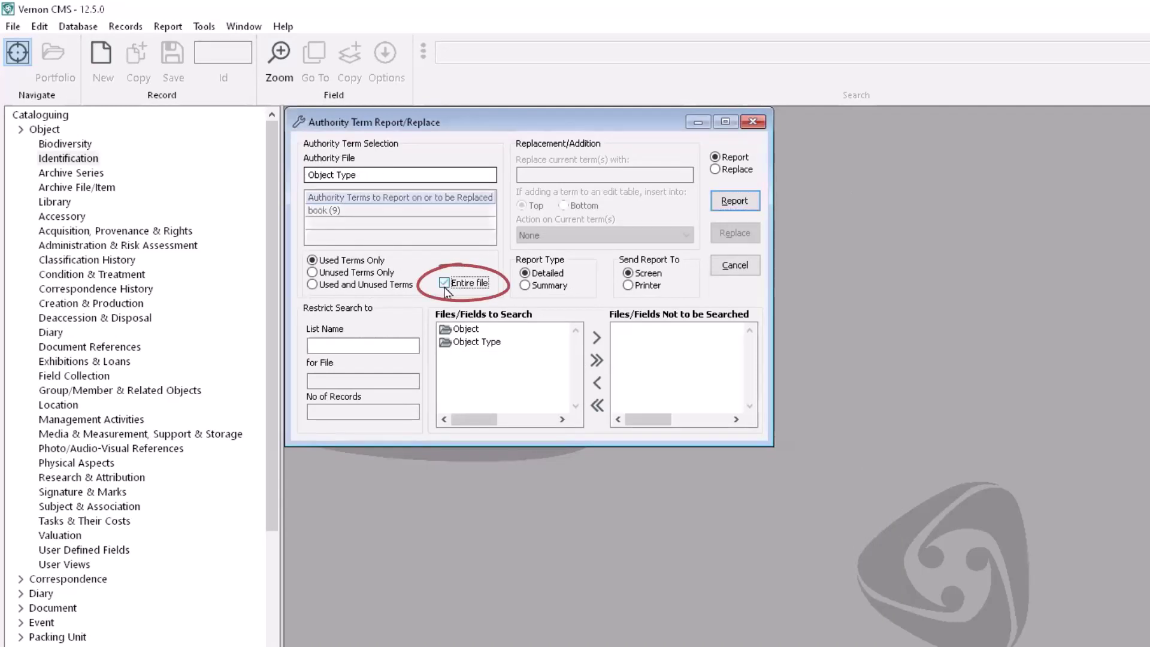
left_click(753, 200)
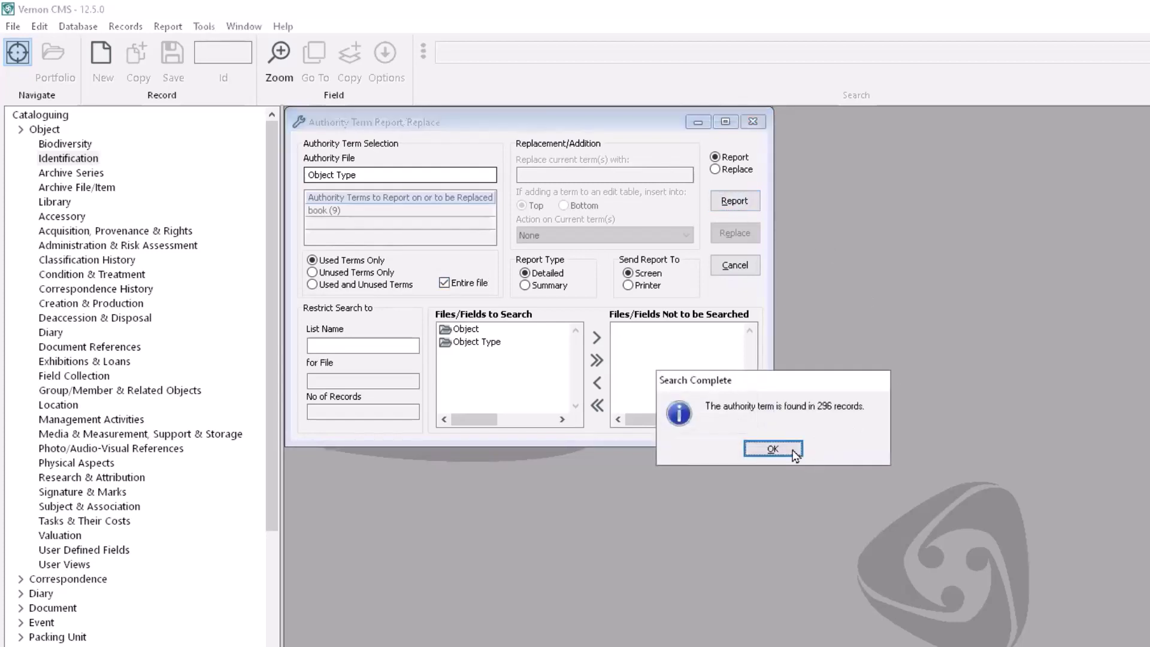
left_click(794, 450)
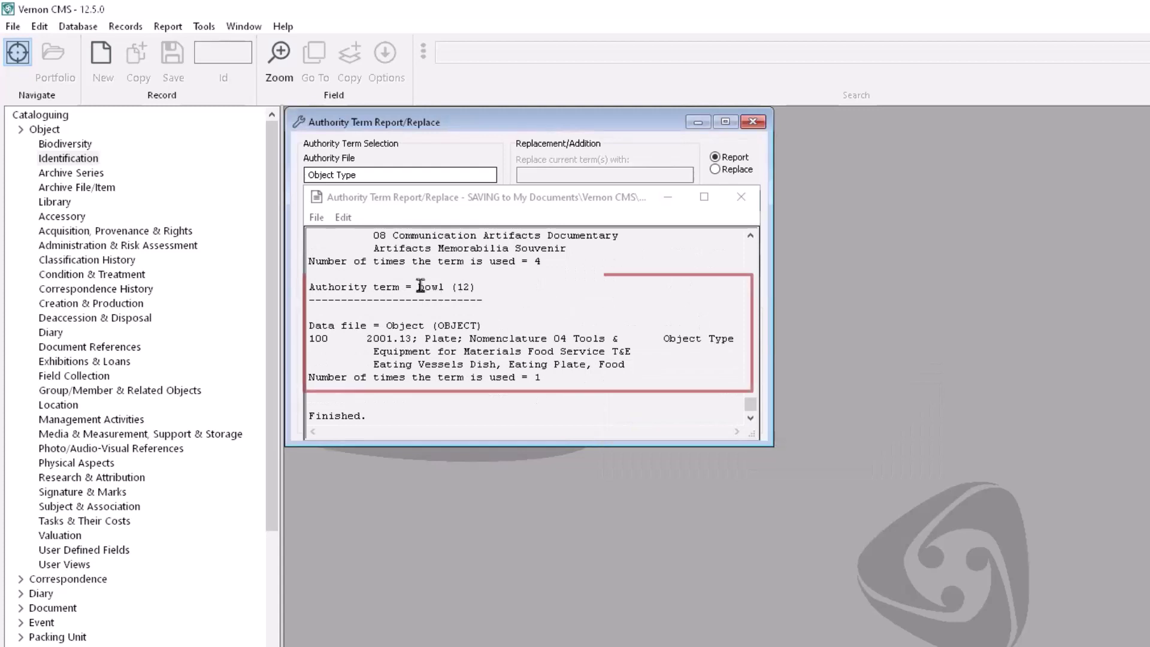
left_click_drag(457, 288, 470, 288)
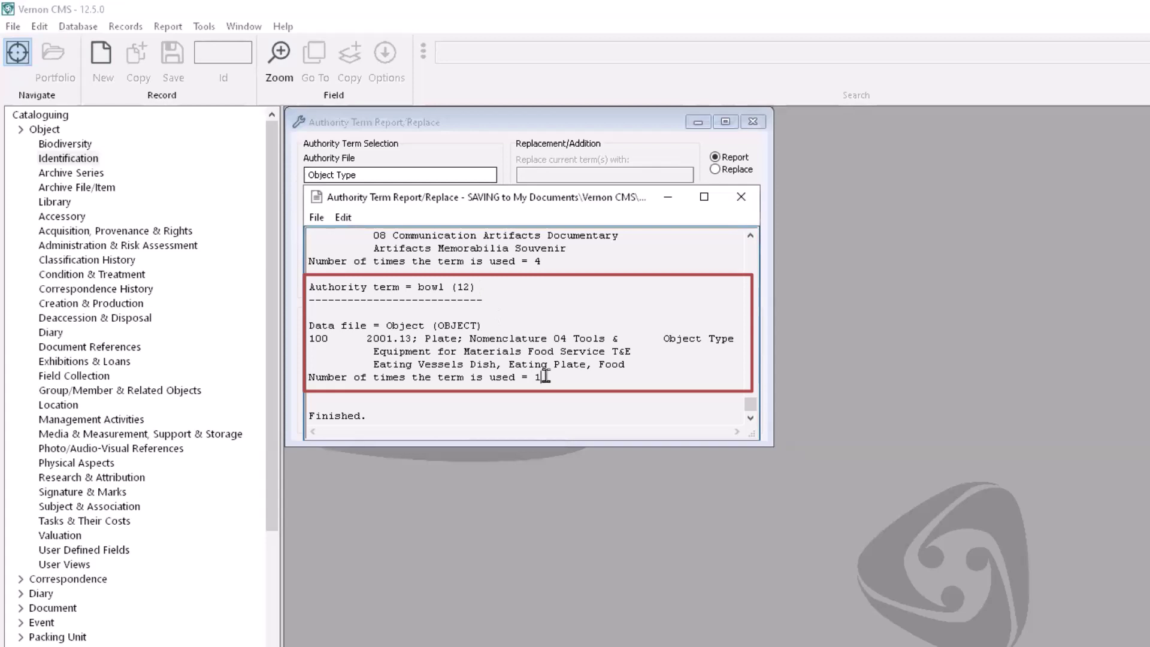
left_click_drag(548, 377, 535, 376)
mouse_move(361, 338)
left_mouse_down()
mouse_move(727, 340)
mouse_move(656, 354)
left_mouse_up()
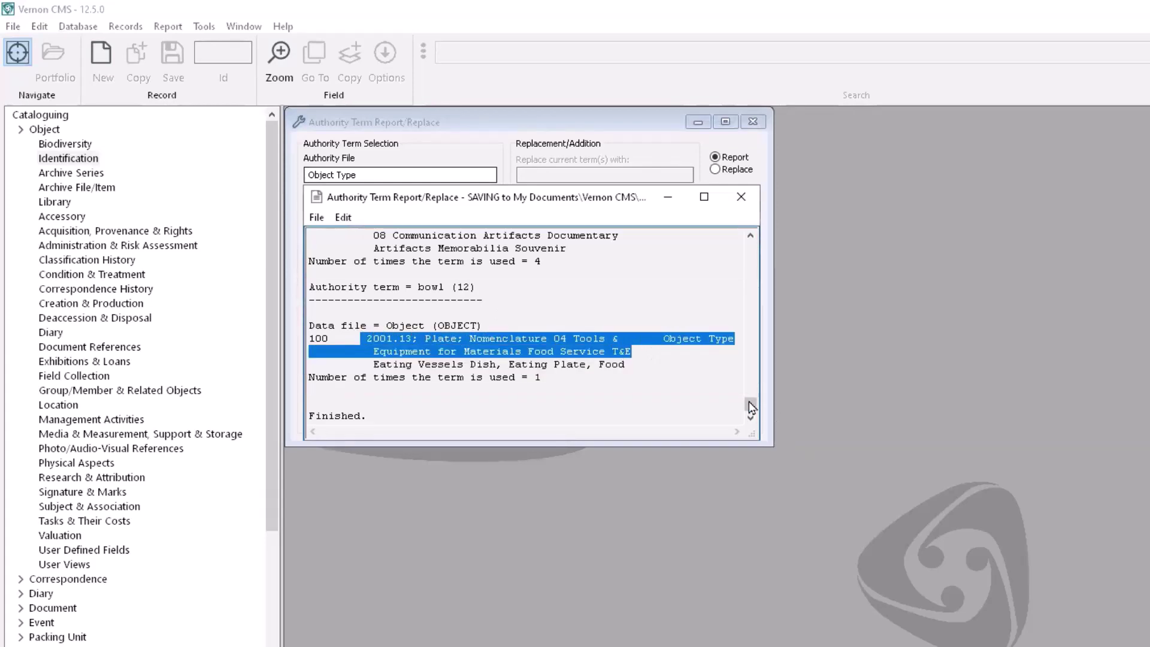
left_click_drag(751, 408, 751, 390)
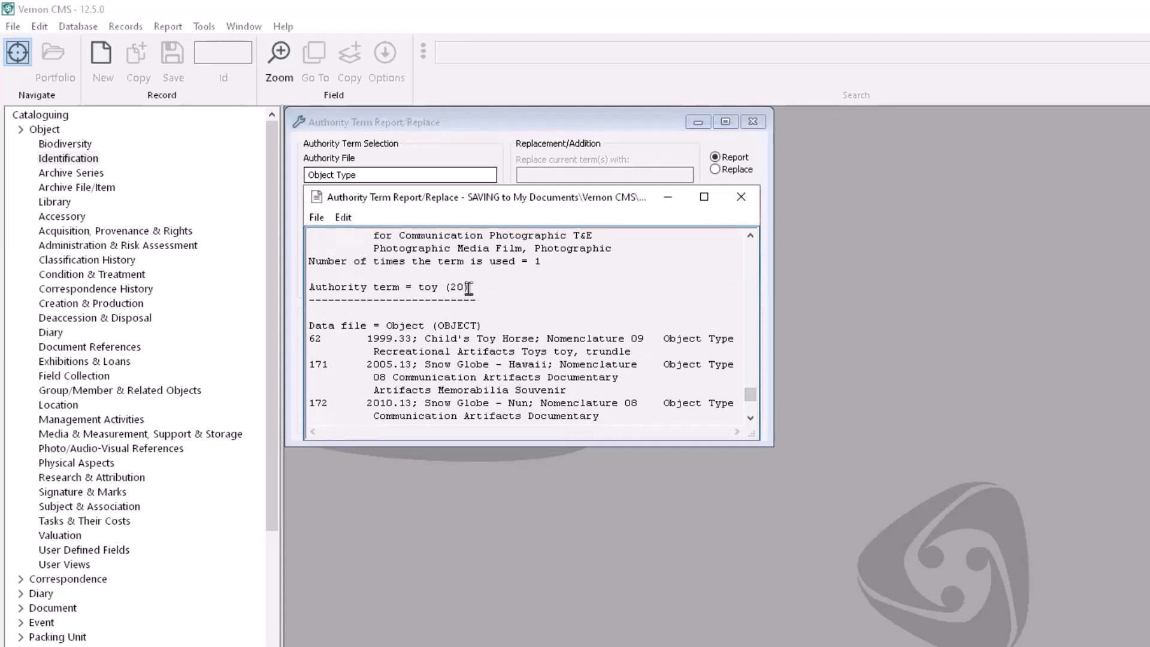
left_click(750, 419)
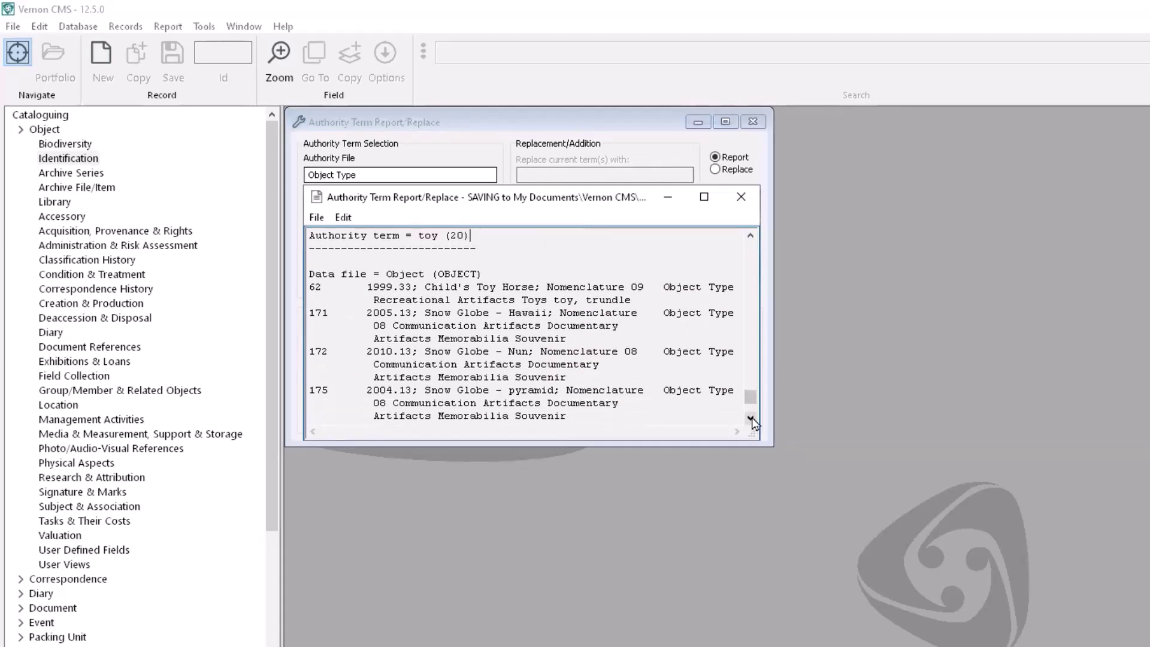
left_click(750, 418)
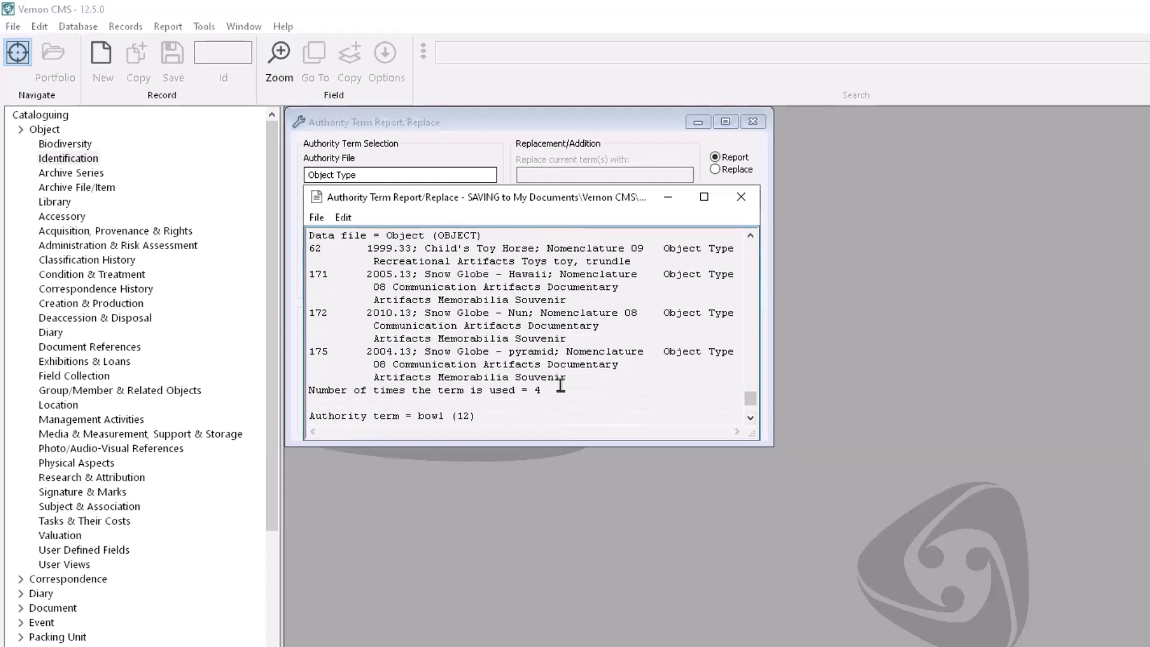
left_click(741, 197)
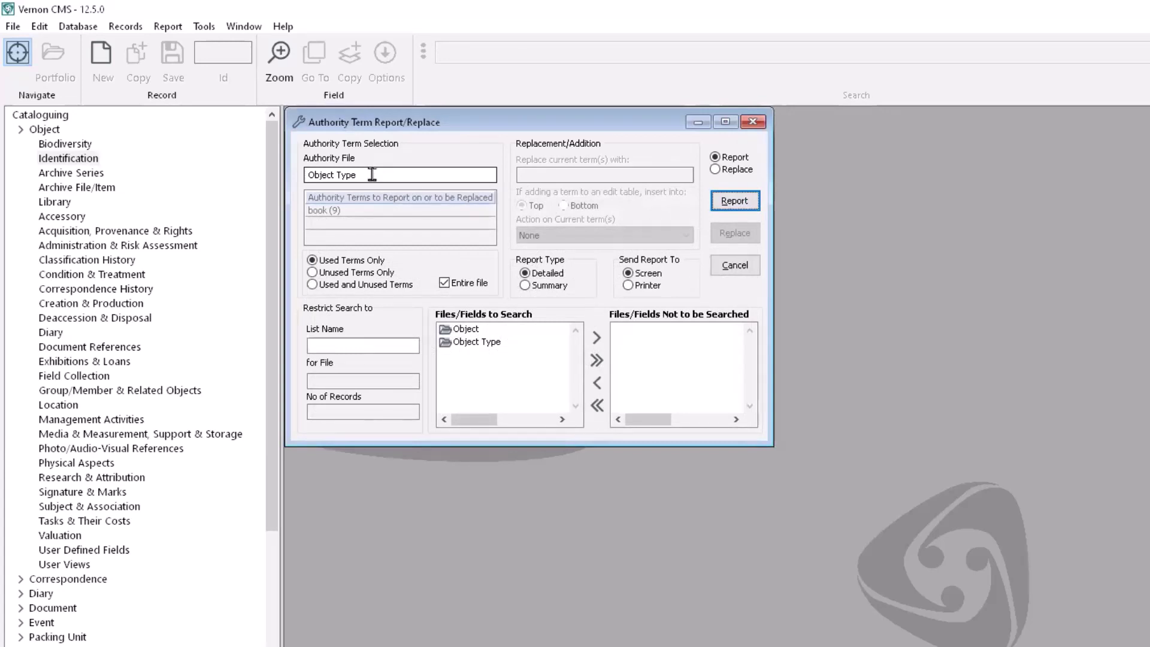
Step: Run a fresh Unused Terms Only report showing coin (13) used 0 times, then close it
left_click(313, 273)
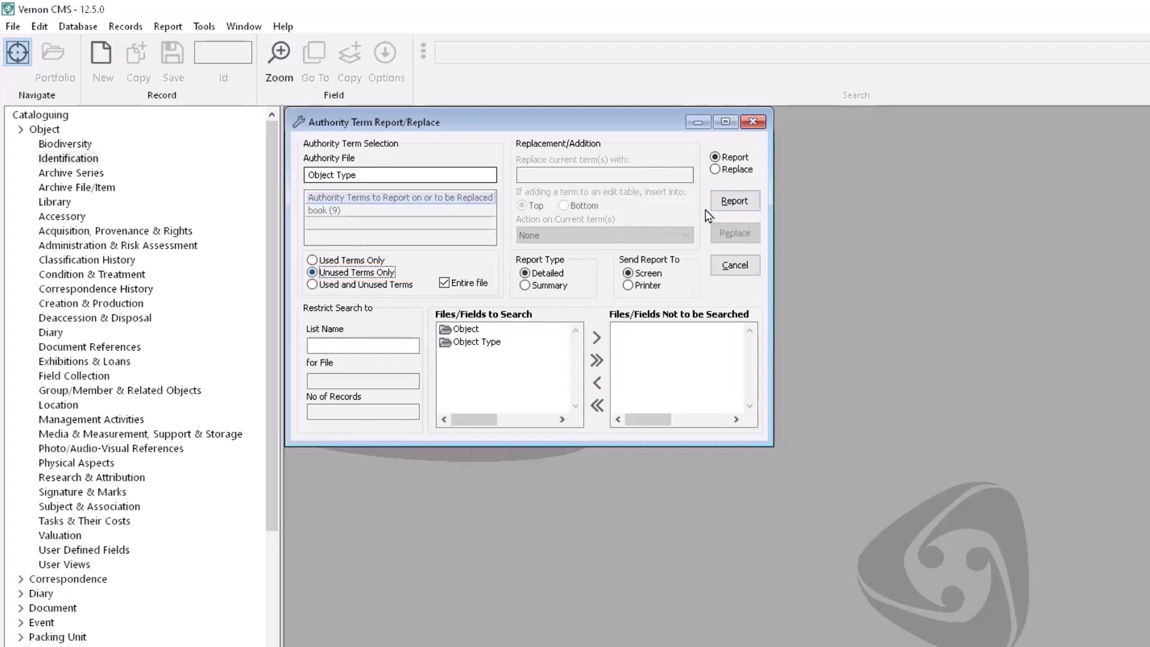
left_click(723, 204)
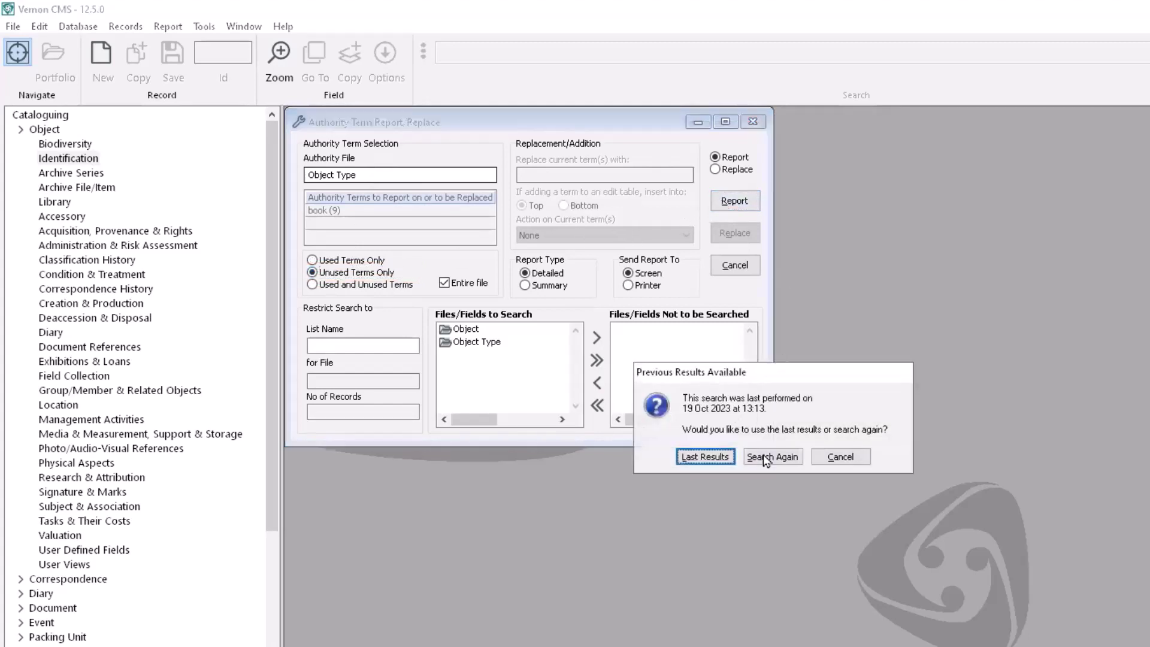
left_click(772, 457)
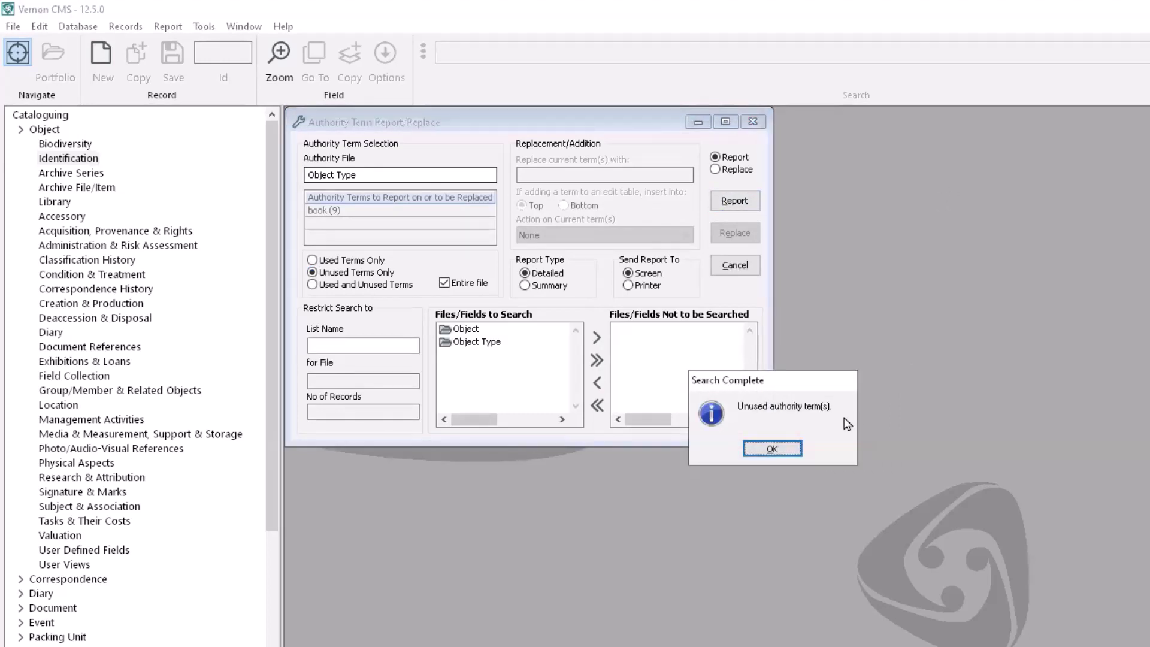
left_click(771, 450)
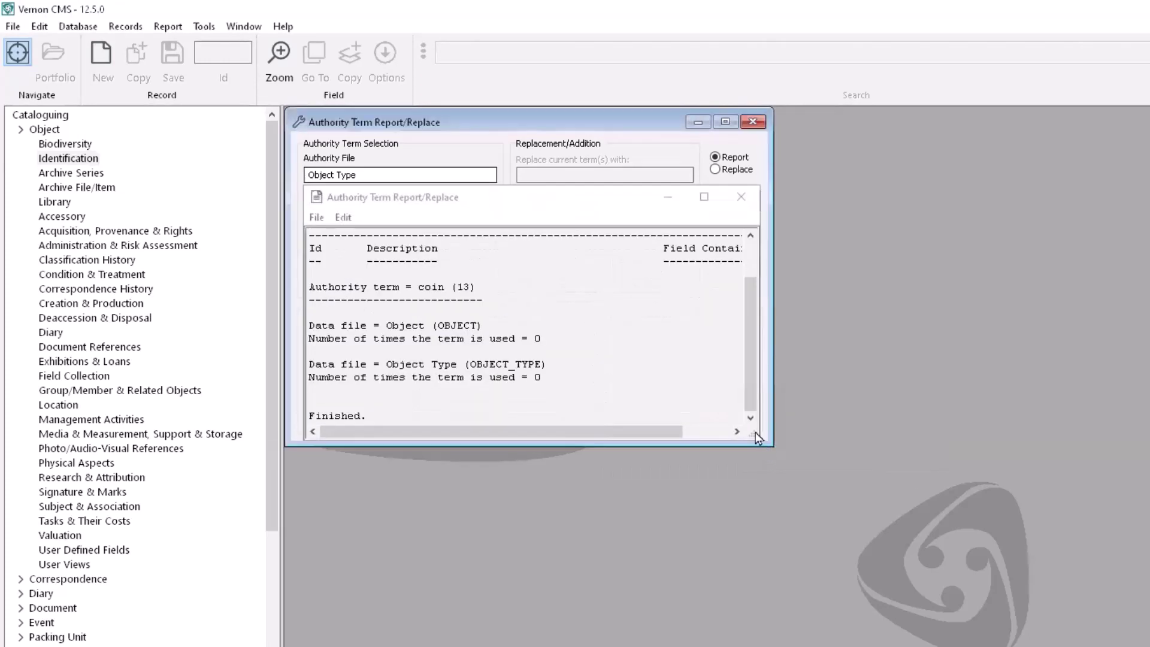
left_click_drag(753, 433, 872, 557)
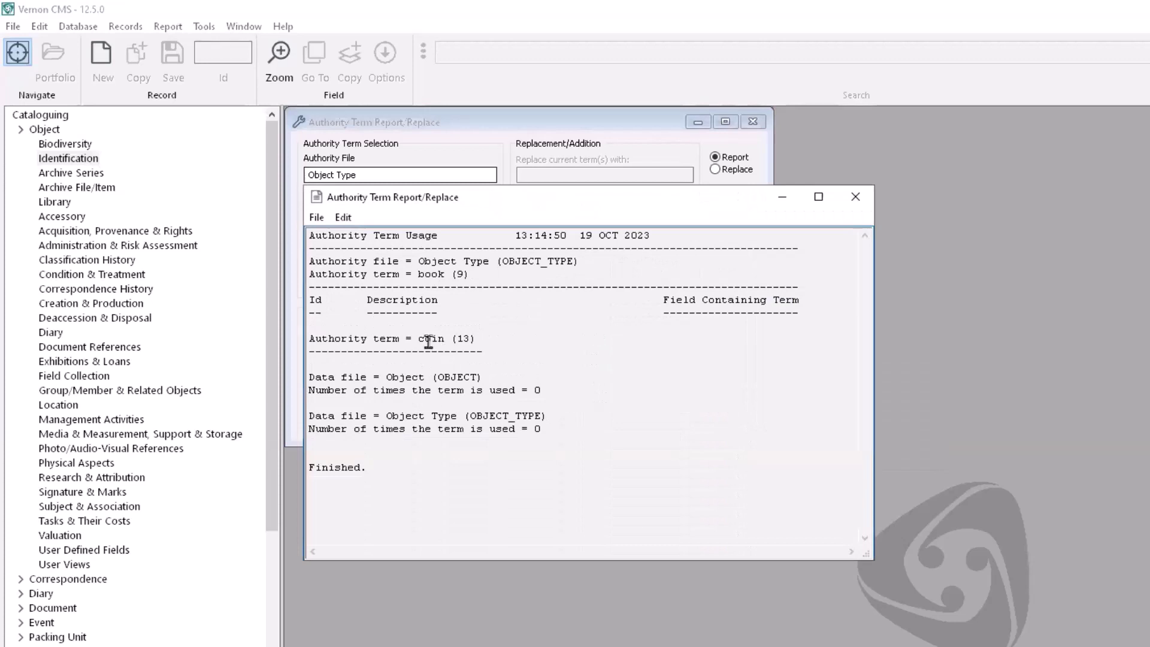
left_click_drag(425, 339, 444, 339)
left_click(514, 334)
left_click(855, 198)
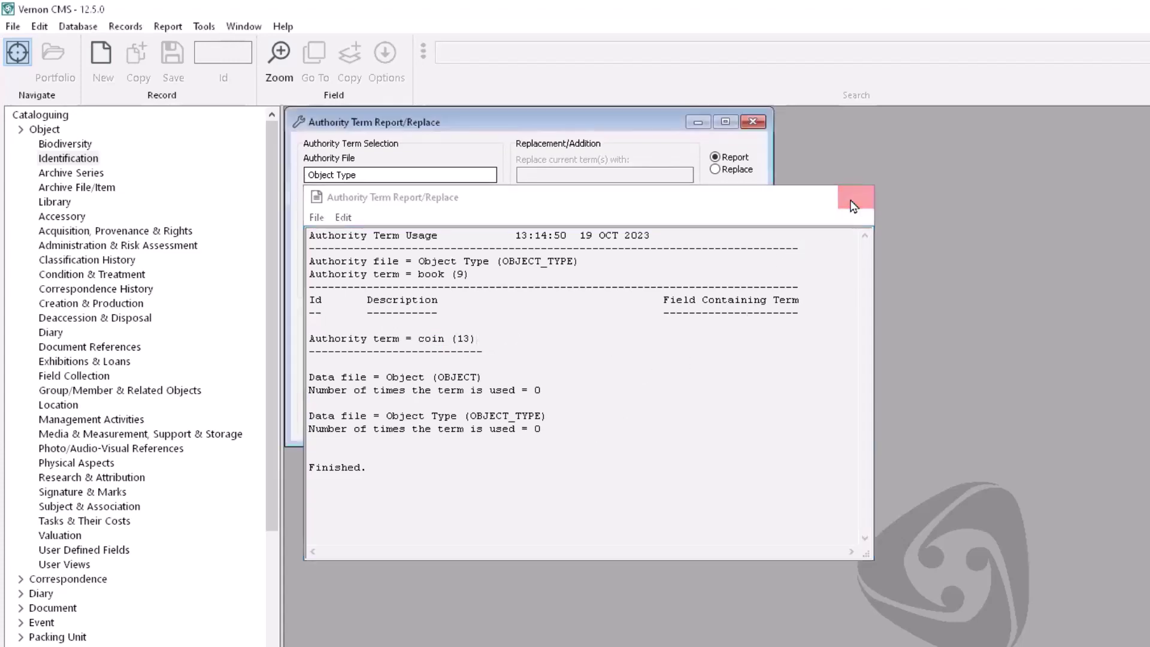
Step: Untick Entire file and choose coin as the term to work on
left_click(444, 283)
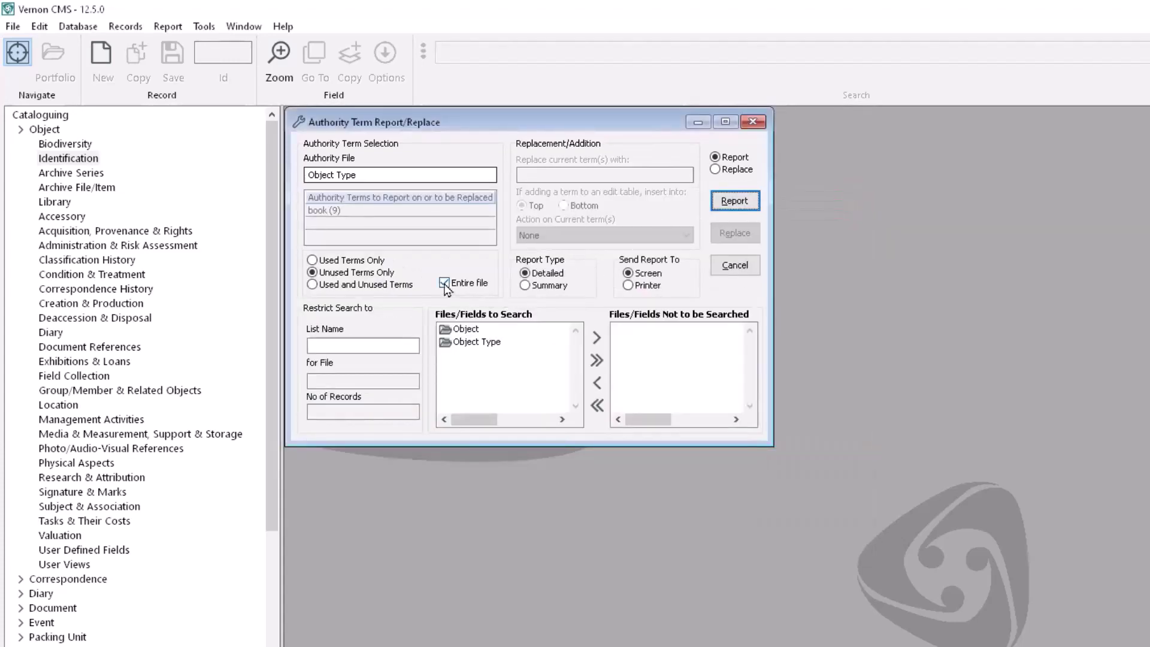
left_click(345, 210)
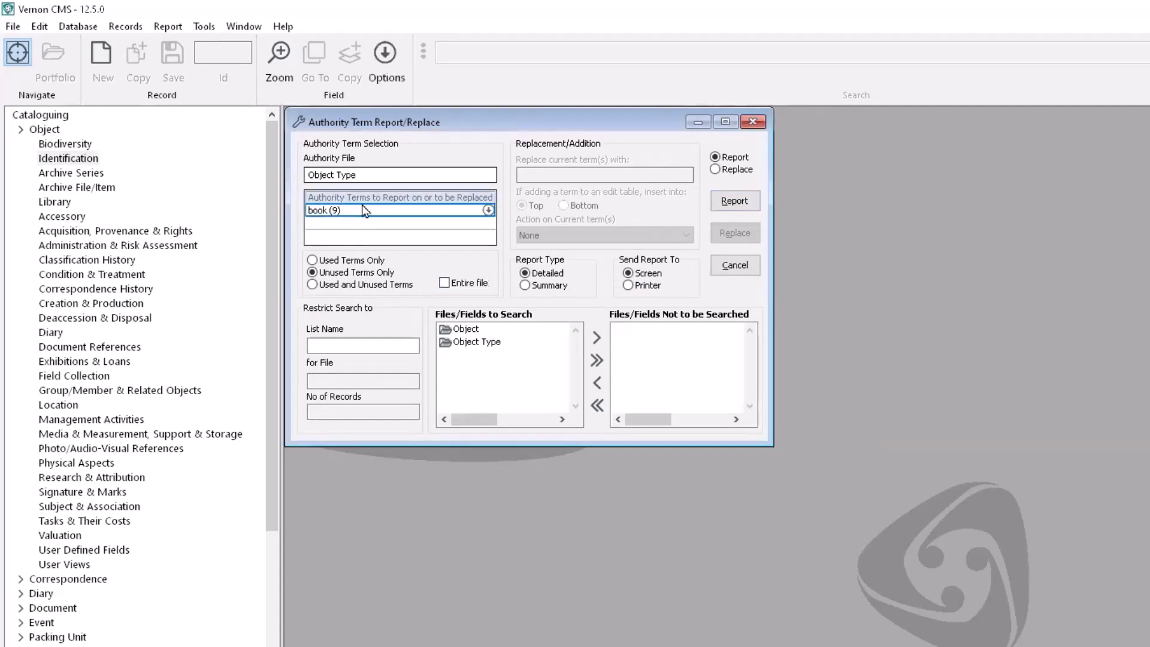
type("coin")
key("Return")
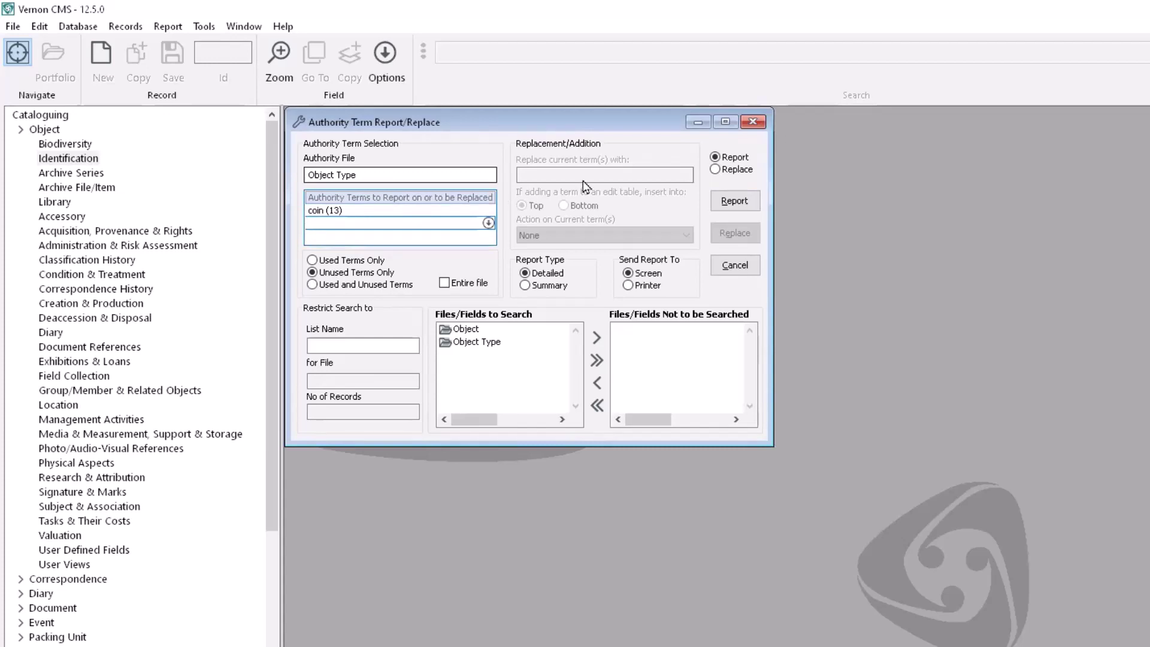
Step: Replace coin (13) with nothing using Delete, confirm the deletion, and close the windows
left_click(715, 169)
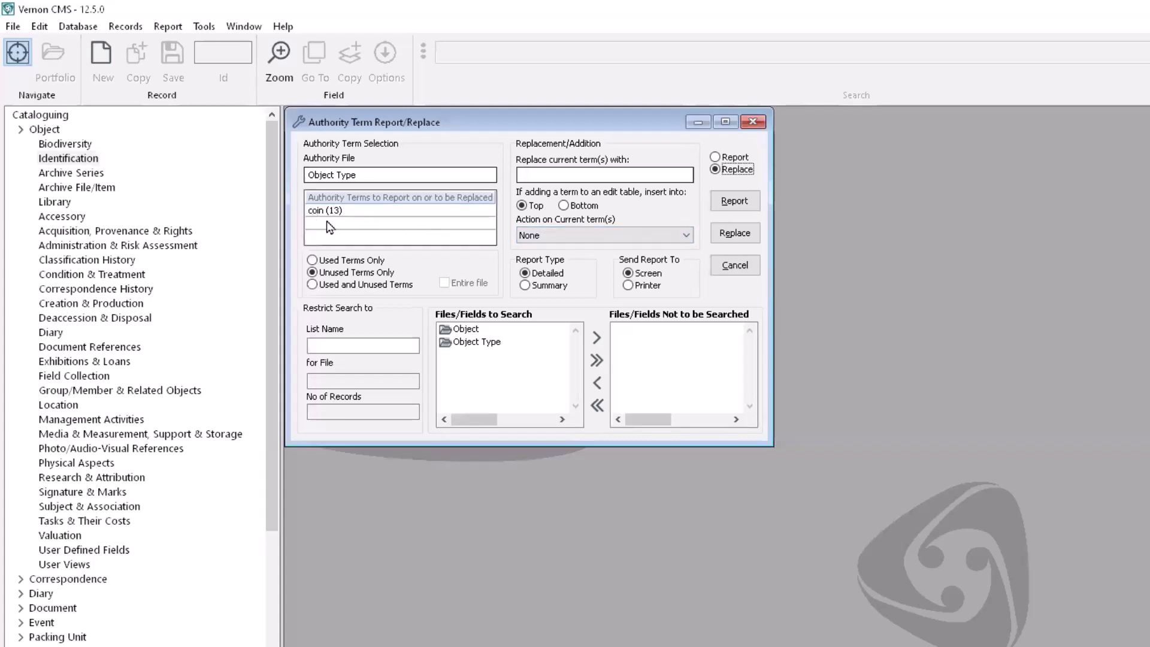
left_click(608, 236)
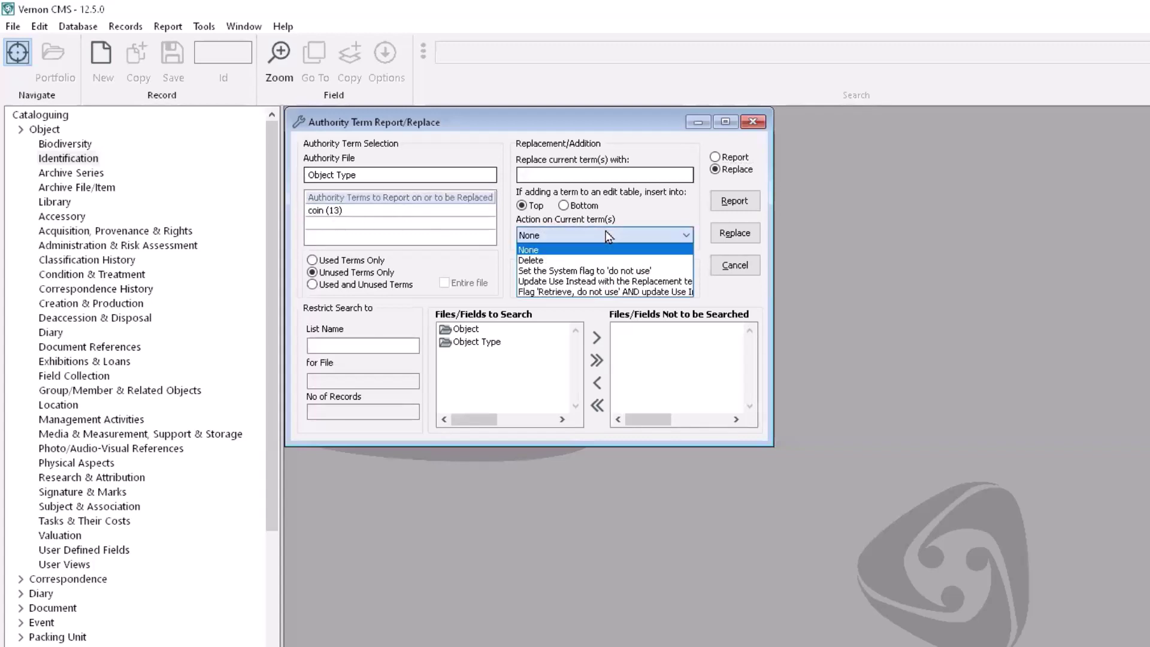
left_click(580, 261)
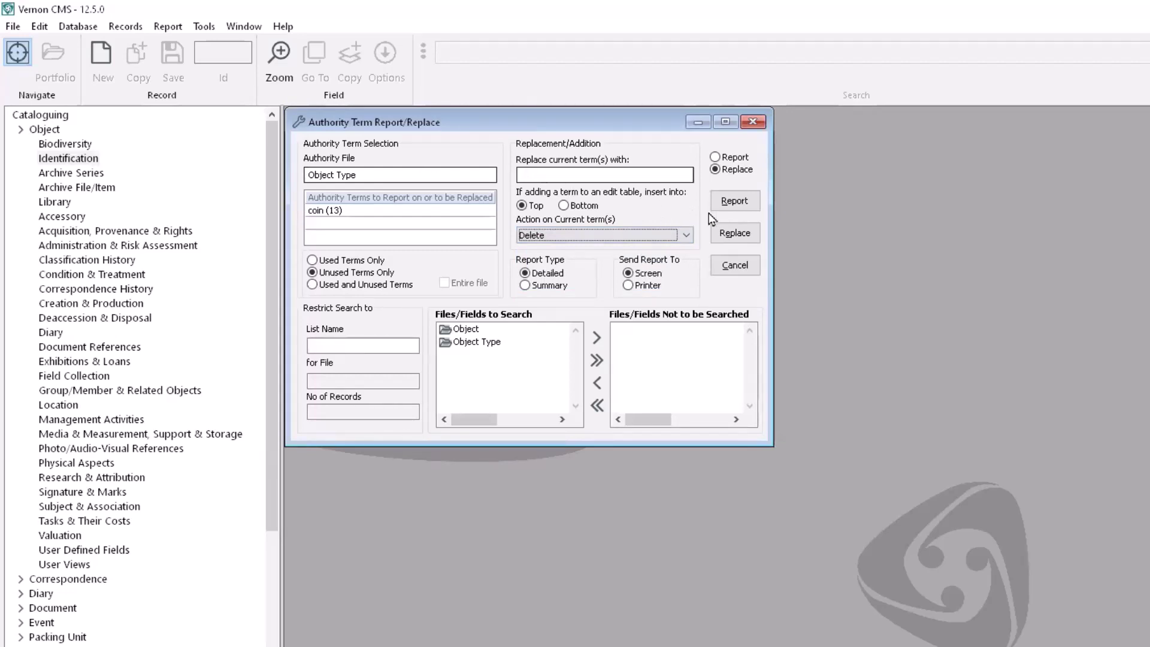
left_click(742, 236)
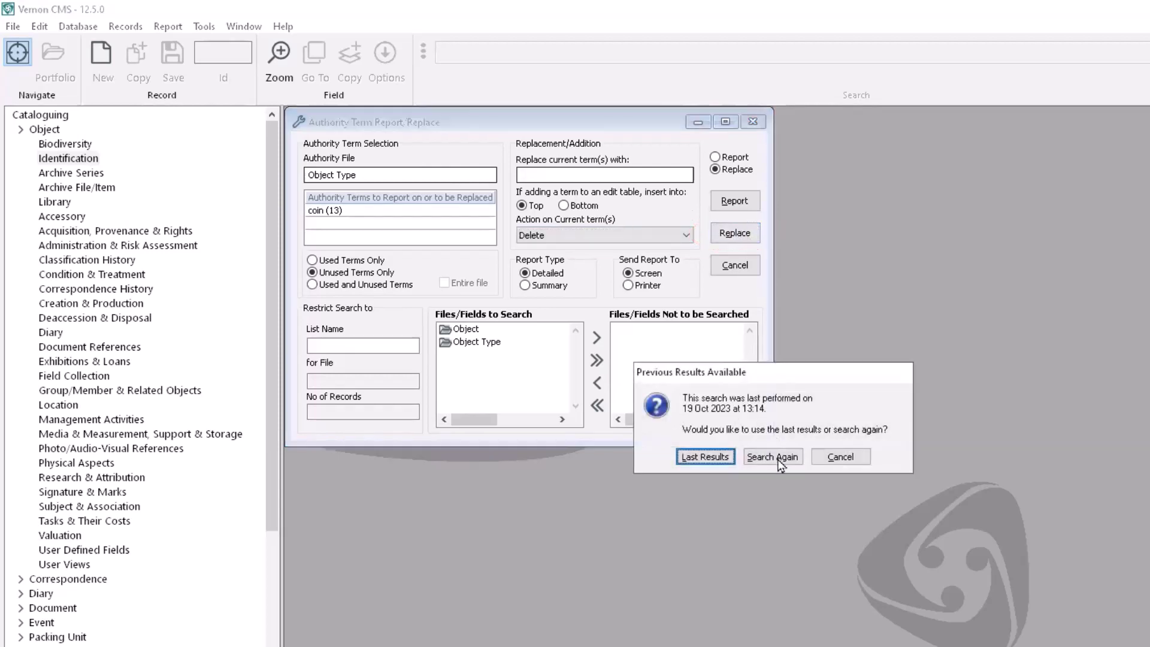
left_click(779, 460)
left_click(777, 448)
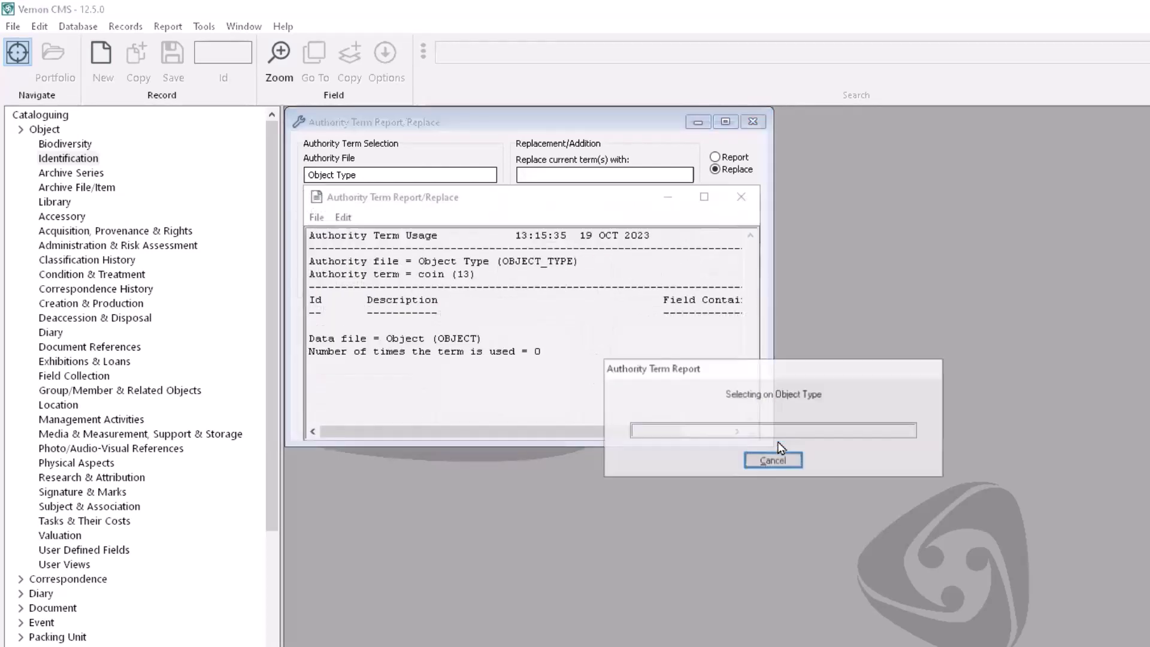
left_click(752, 446)
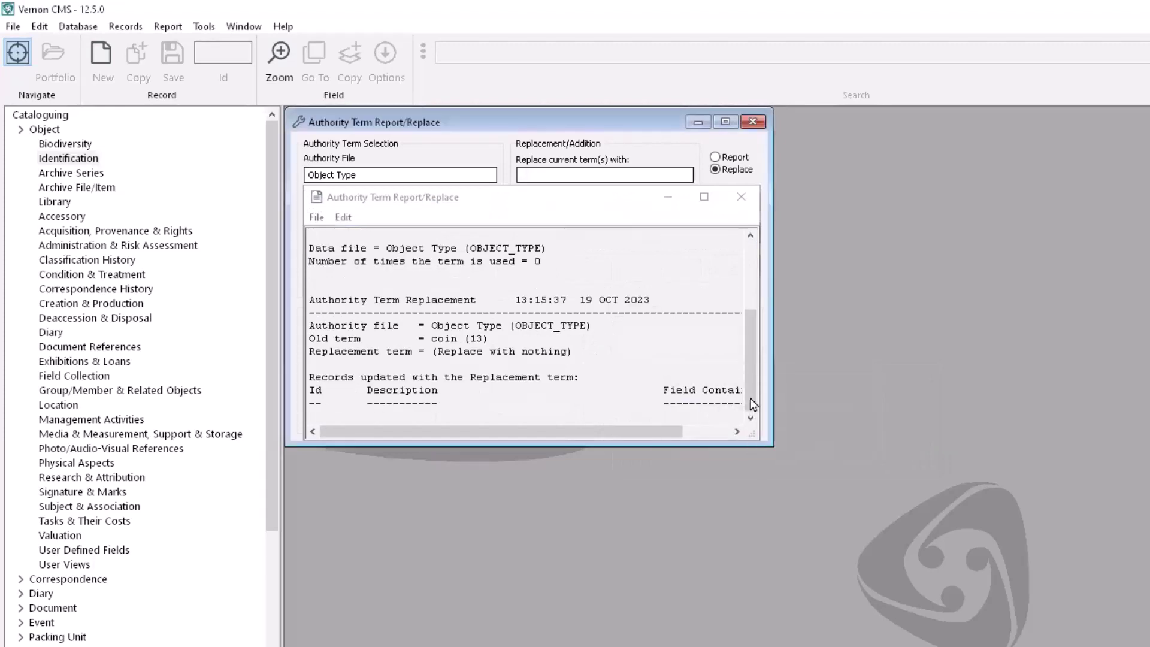
left_click(744, 455)
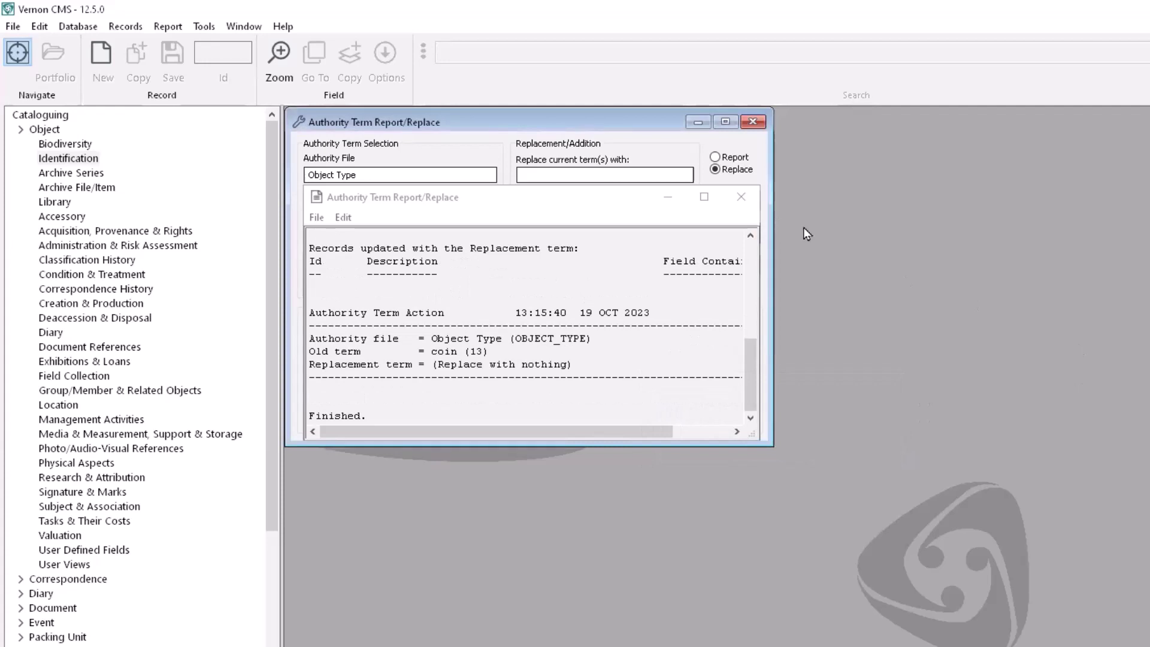
left_click(741, 198)
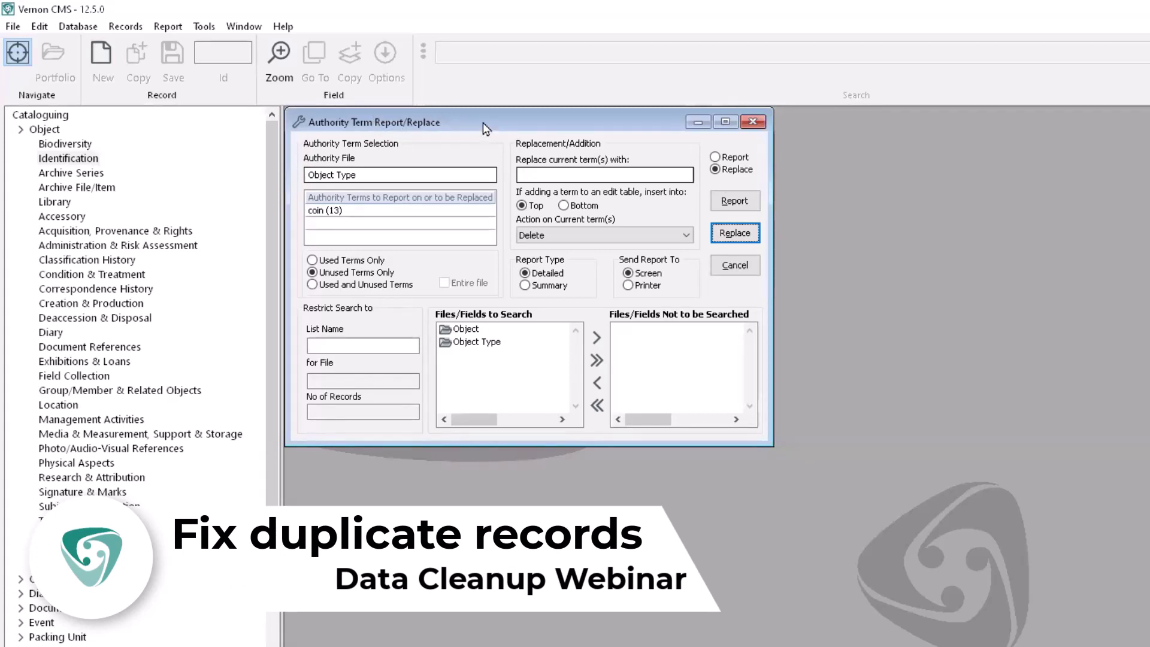
left_click(752, 122)
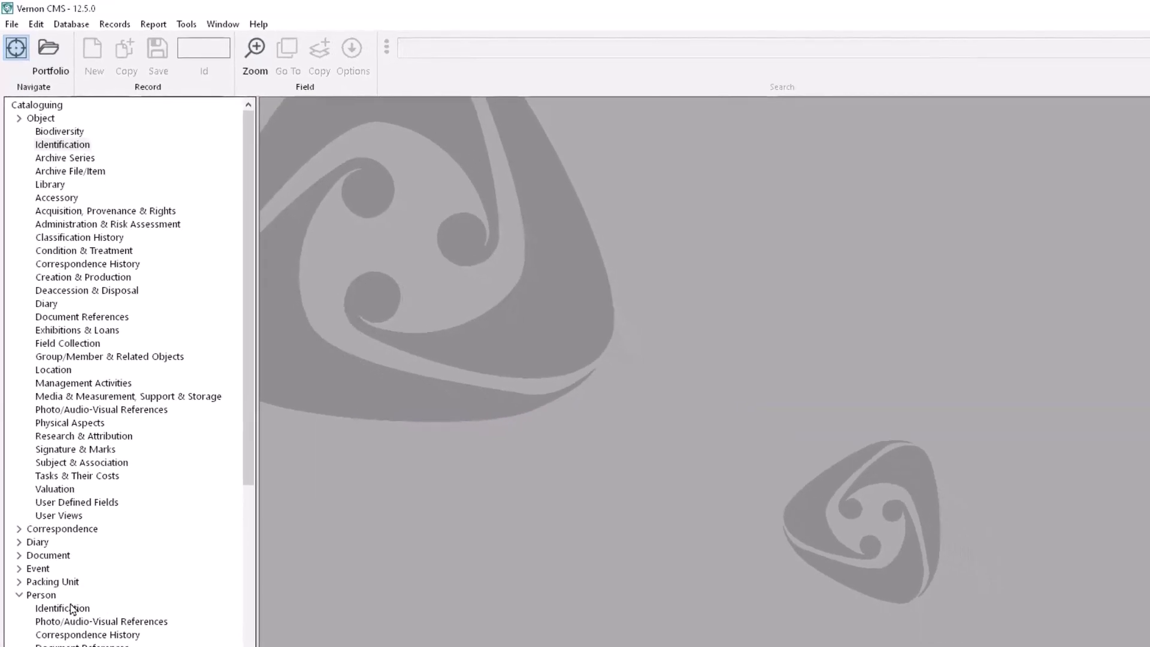
Step: Search Person Identification by surname and open the duplicate entries Id 281 and Id 1
left_click(63, 608)
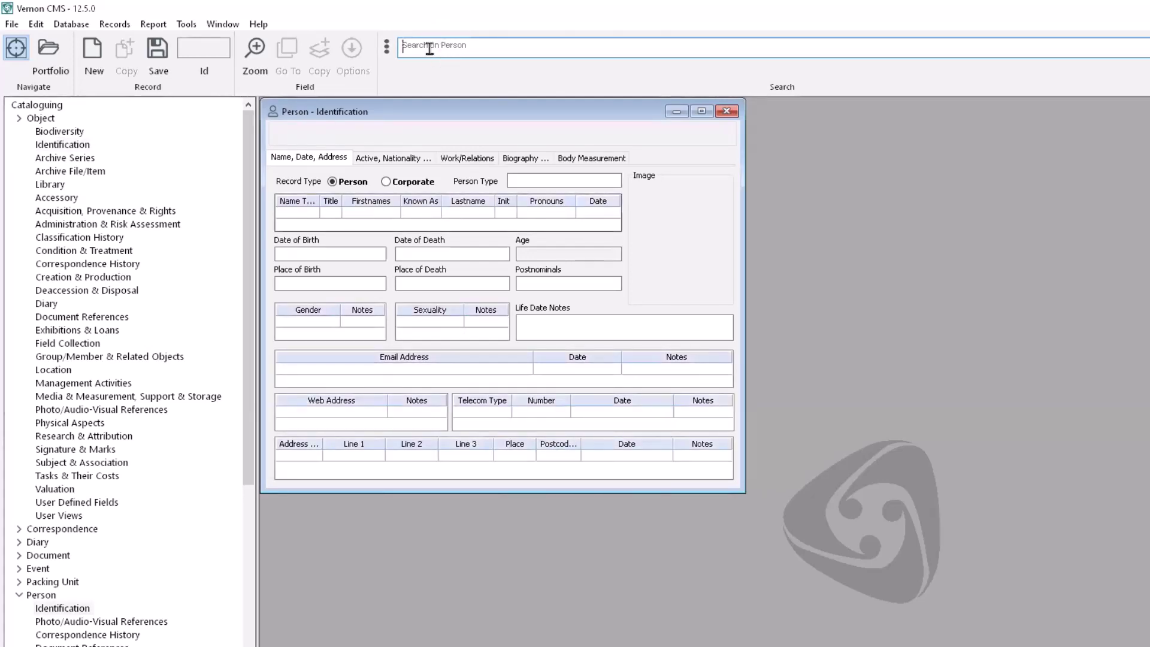
type("vernon")
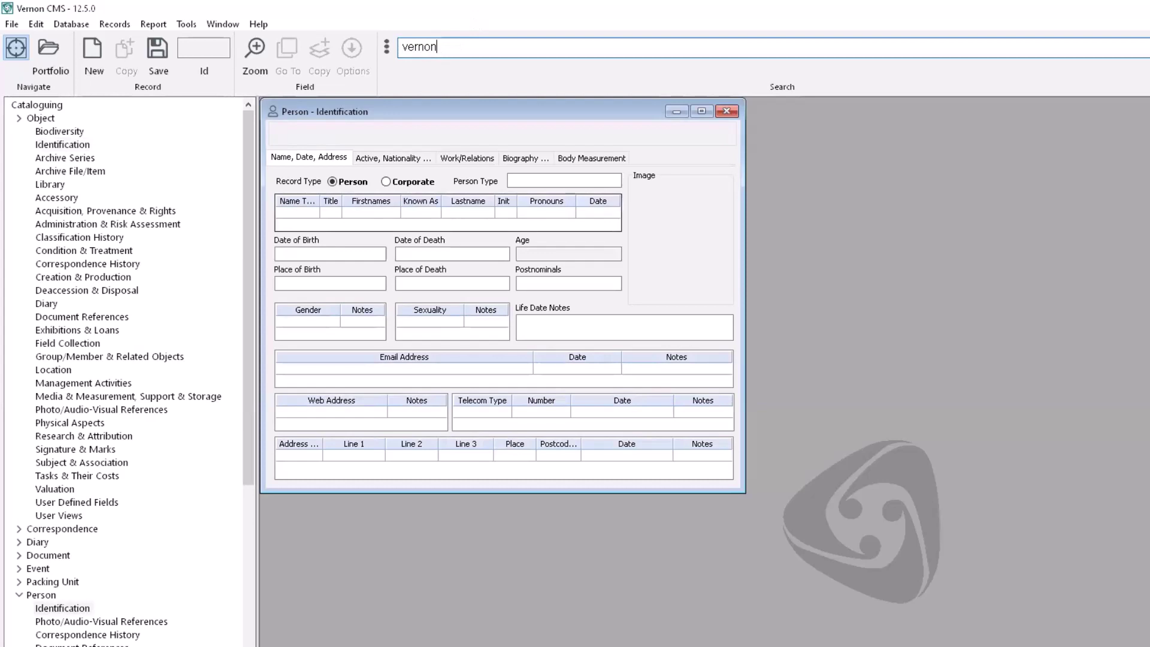
key("Return")
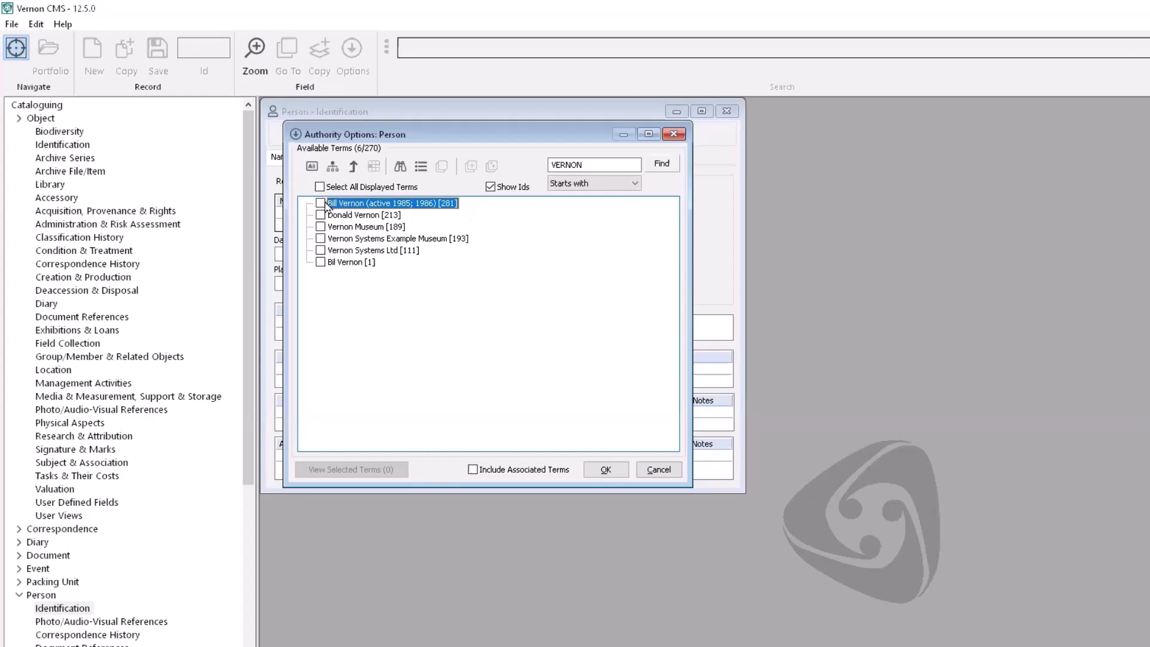
left_click(321, 203)
left_click(320, 262)
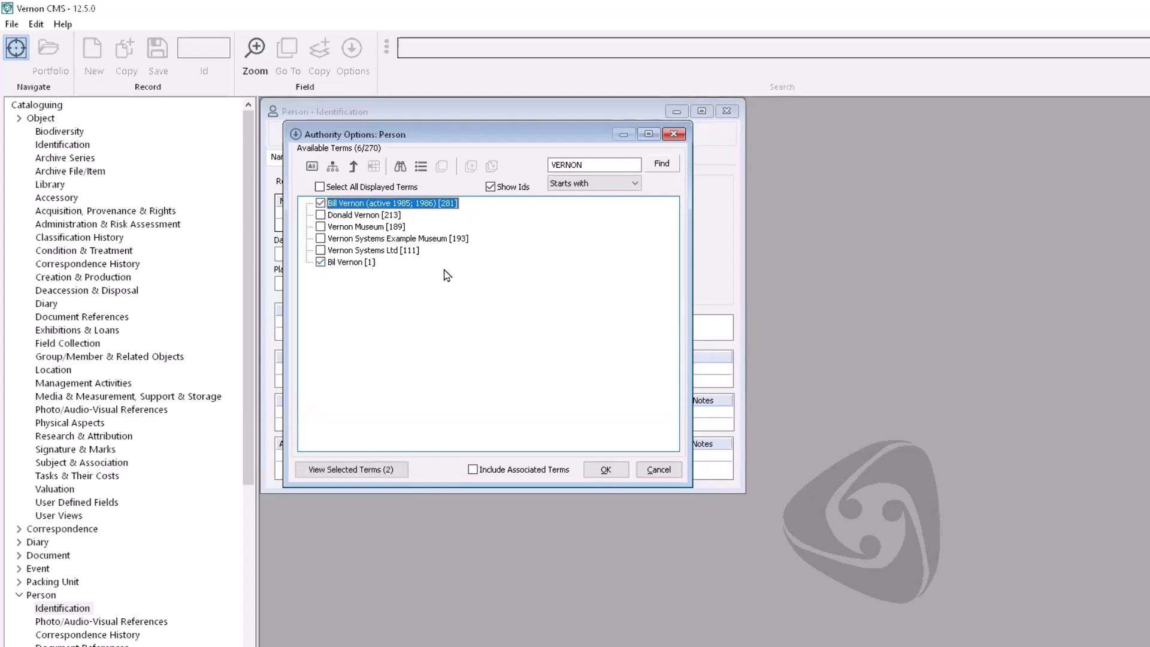
left_click(605, 470)
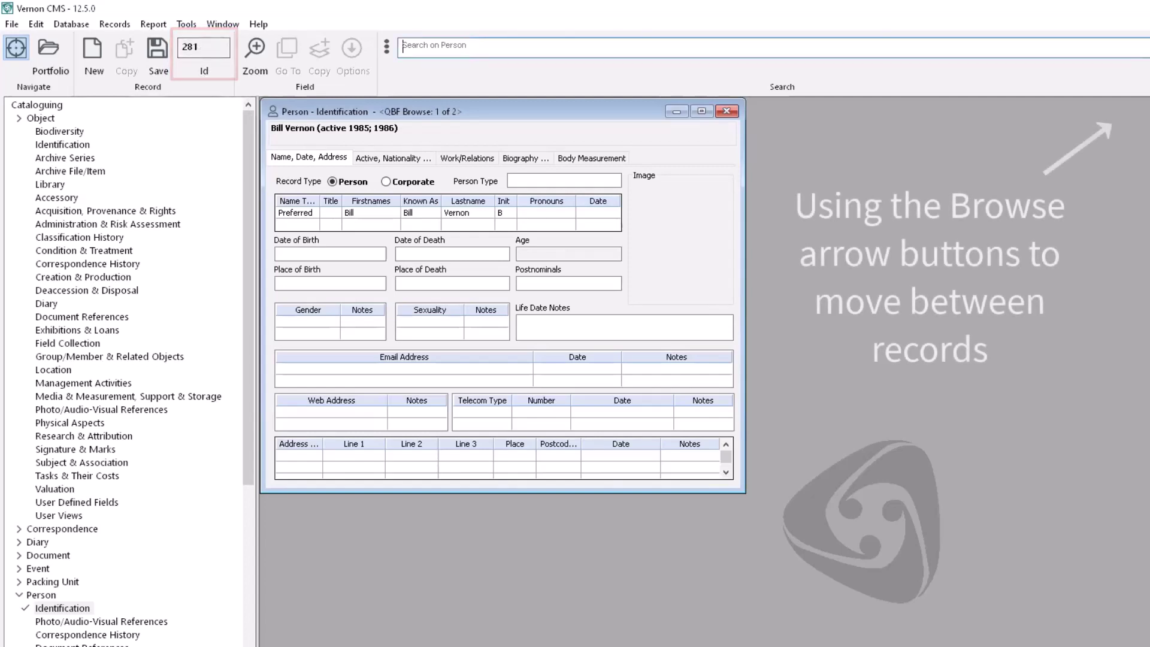
Step: Switch between Id 281 and Id 1 and inspect their Active Dates, including the 1985 entry
left_click(1147, 48)
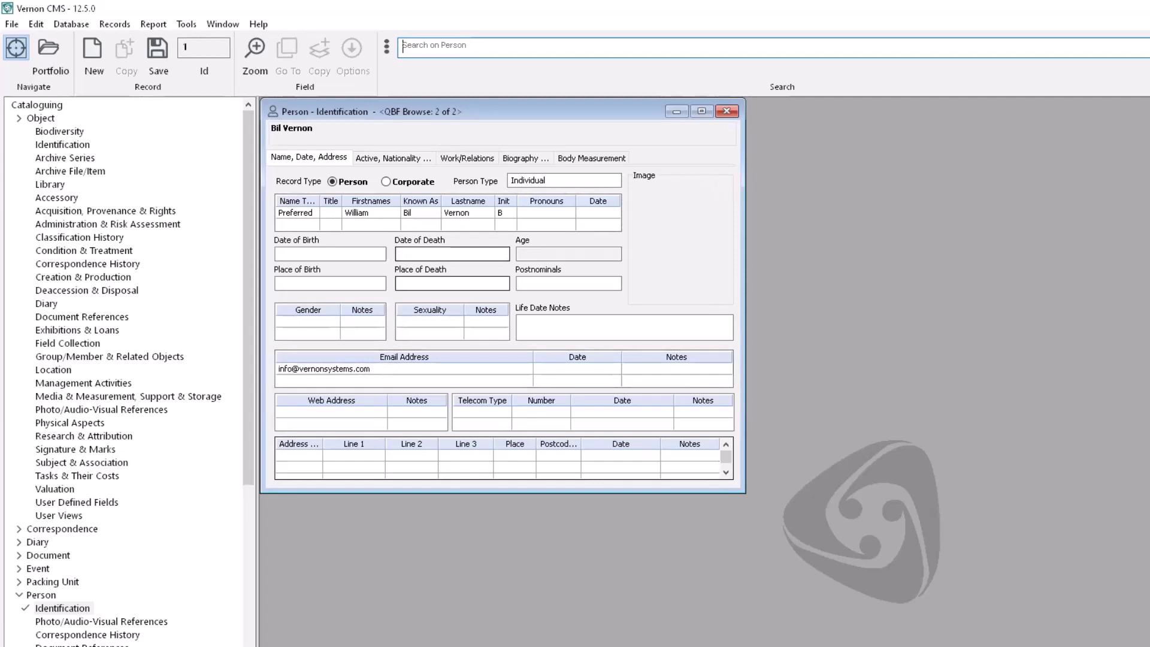
left_click(1147, 48)
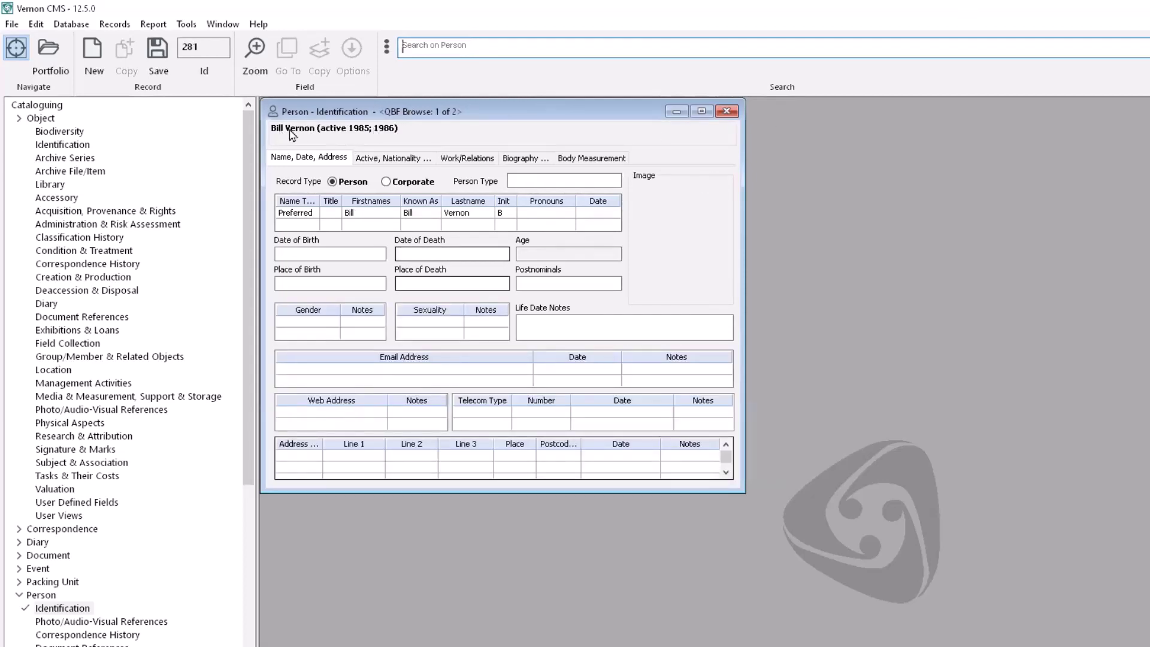
left_click(385, 158)
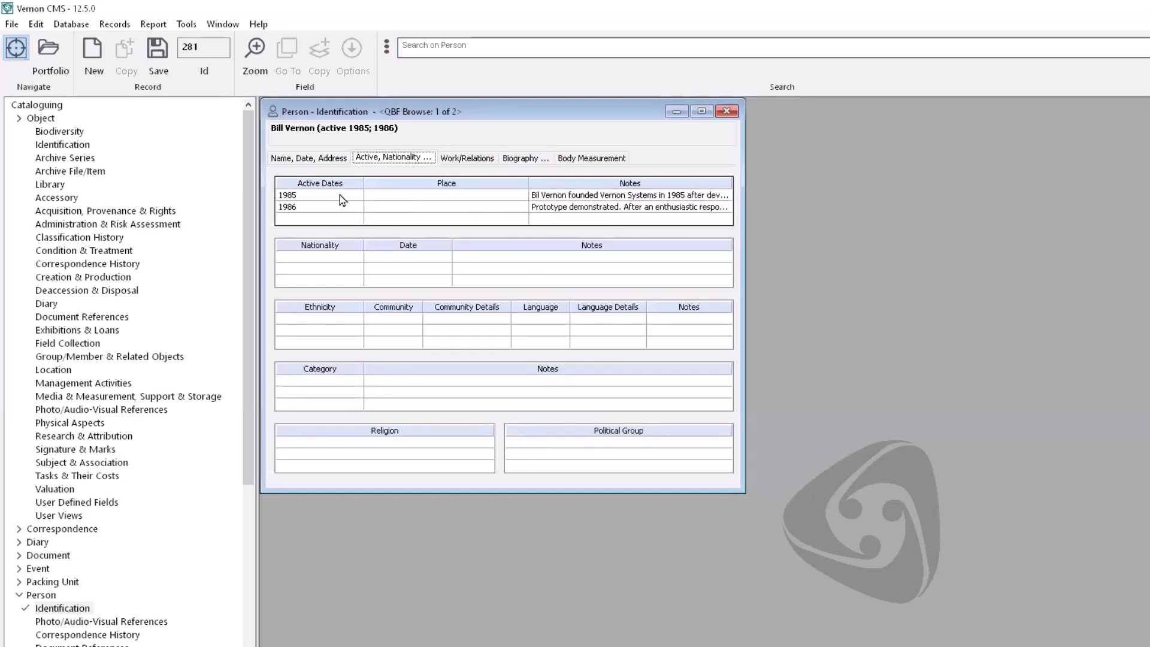
left_click(341, 197)
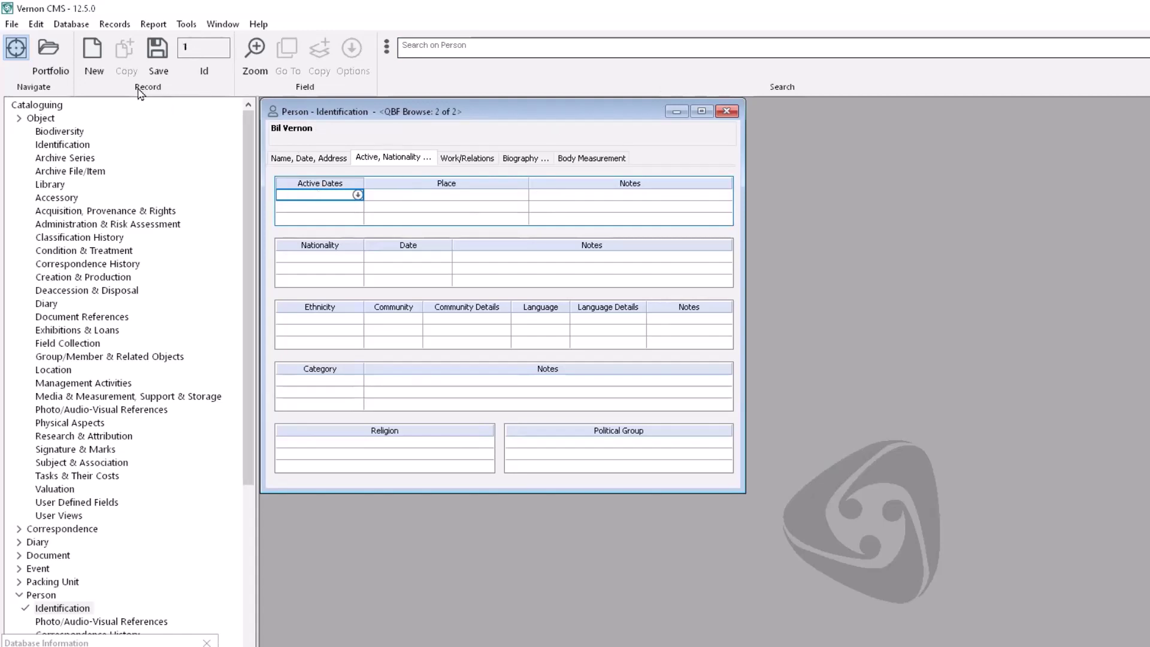
Step: Copy all Active Dates rows (1985, 1986) from the previous record into Id 1 and save
left_click(42, 27)
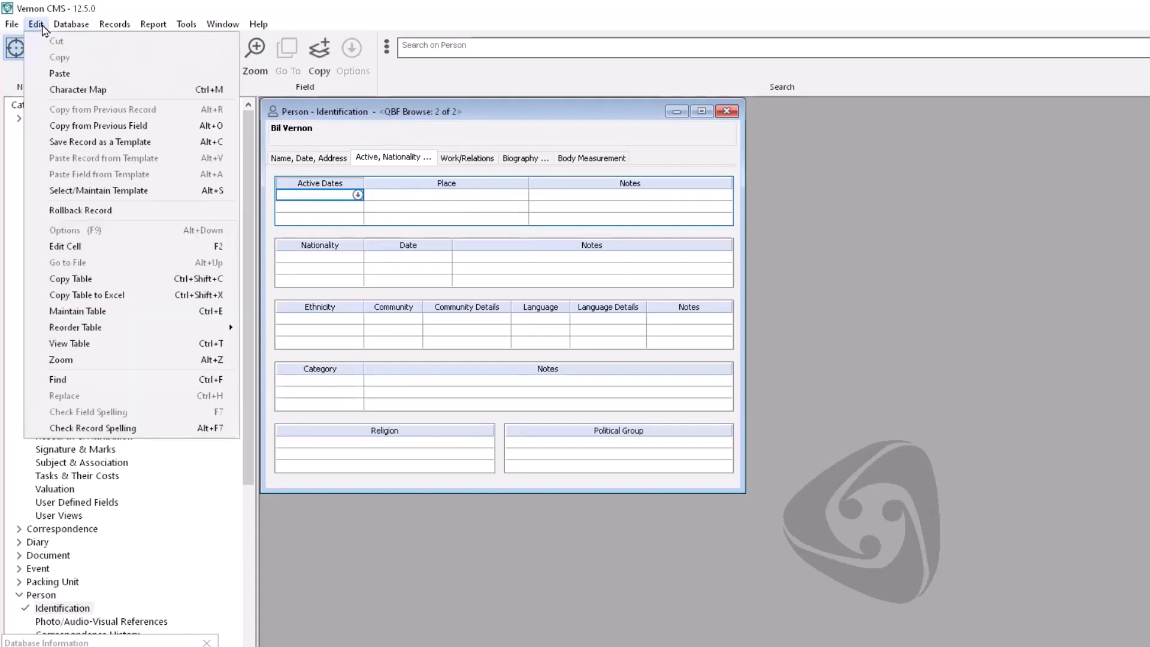
left_click(60, 126)
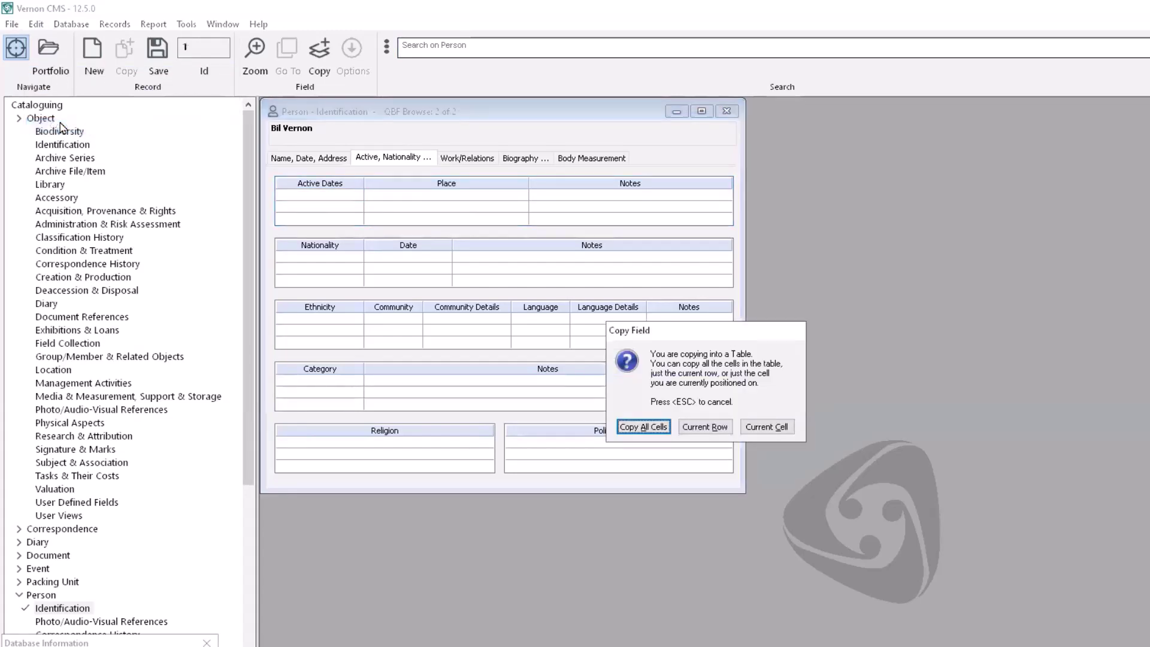
left_click(627, 427)
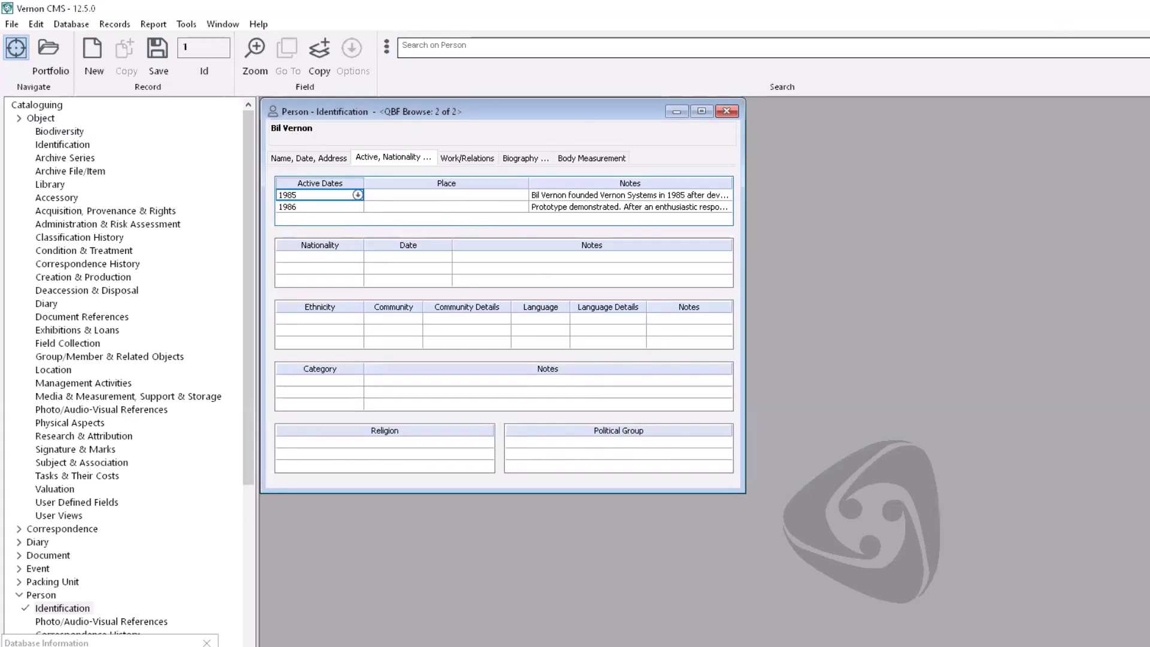
left_click(726, 110)
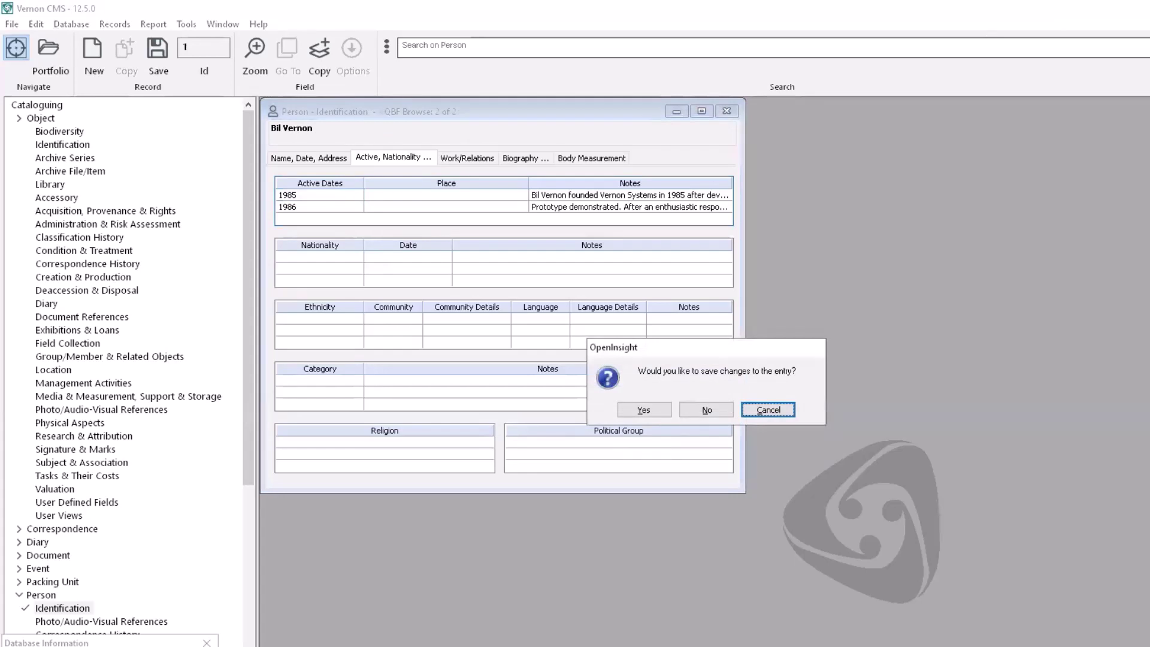
left_click(636, 413)
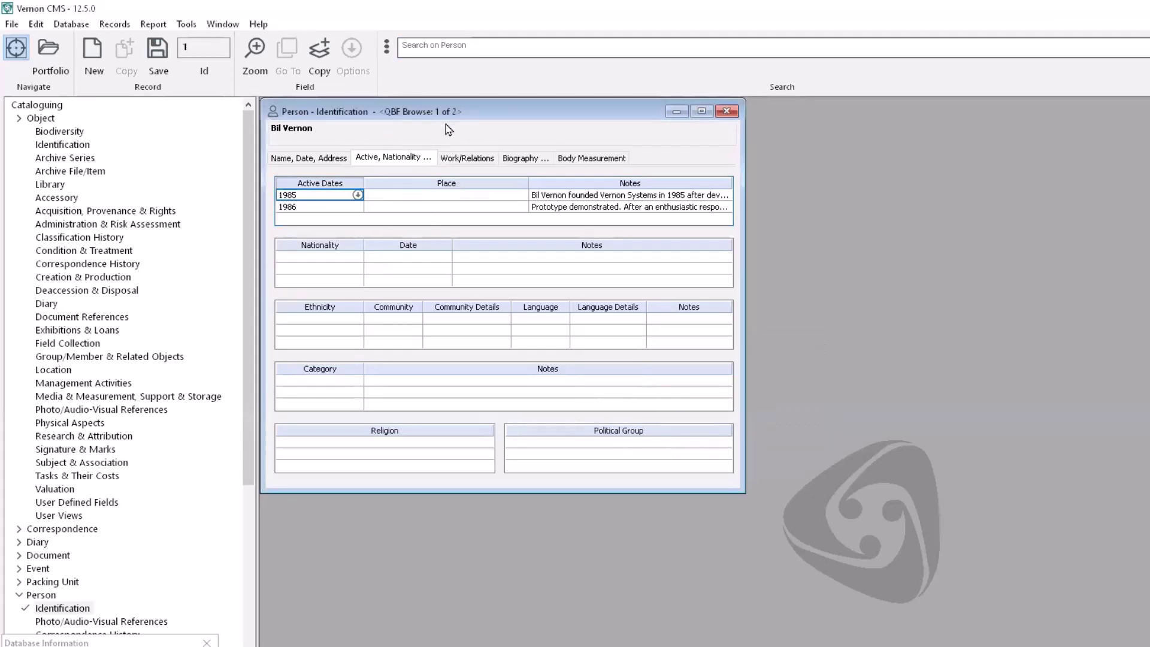
left_click(462, 157)
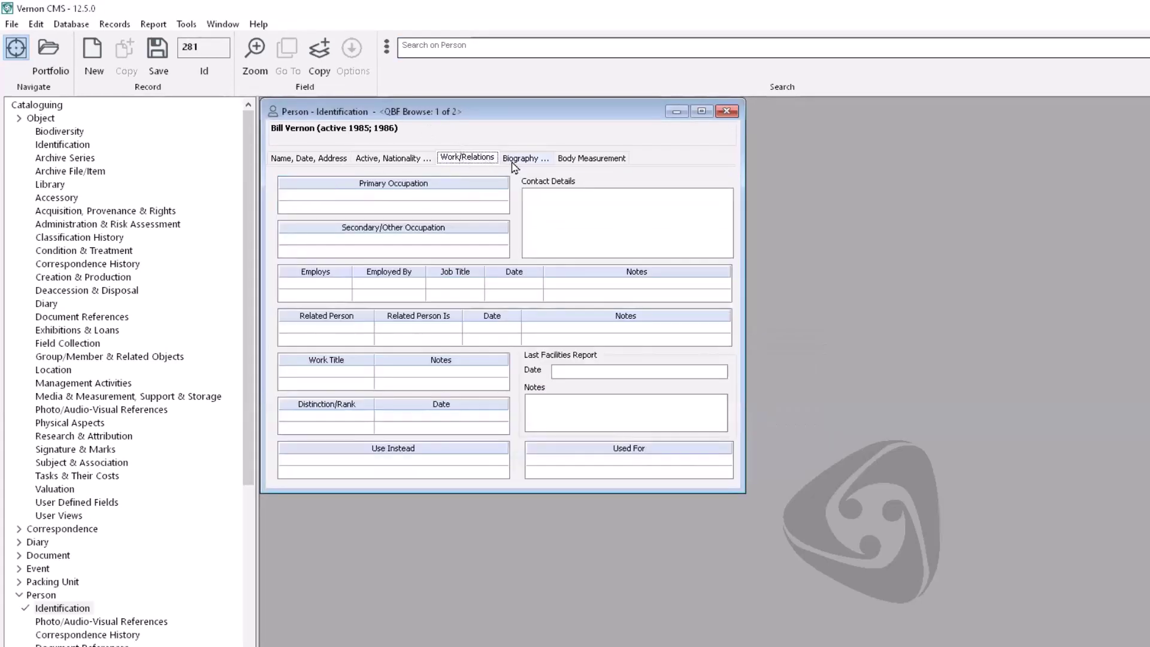
left_click(514, 160)
Step: Switch from record 281's Active, Nationality tab back to its Name, Date, Address details
left_click(394, 162)
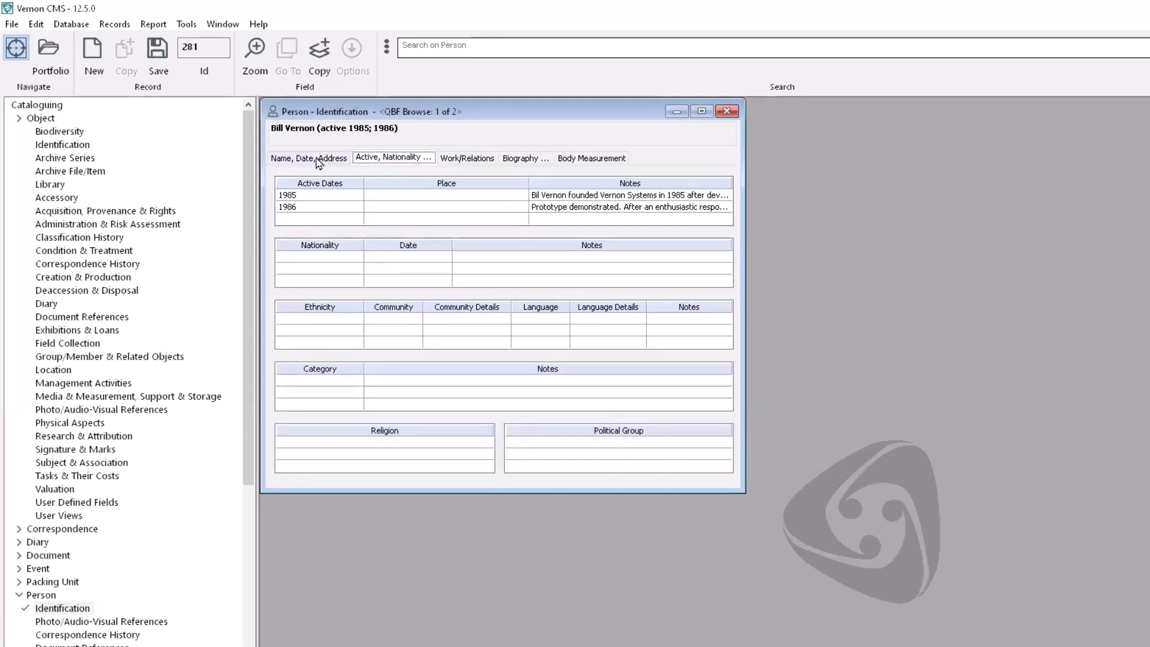
left_click(318, 160)
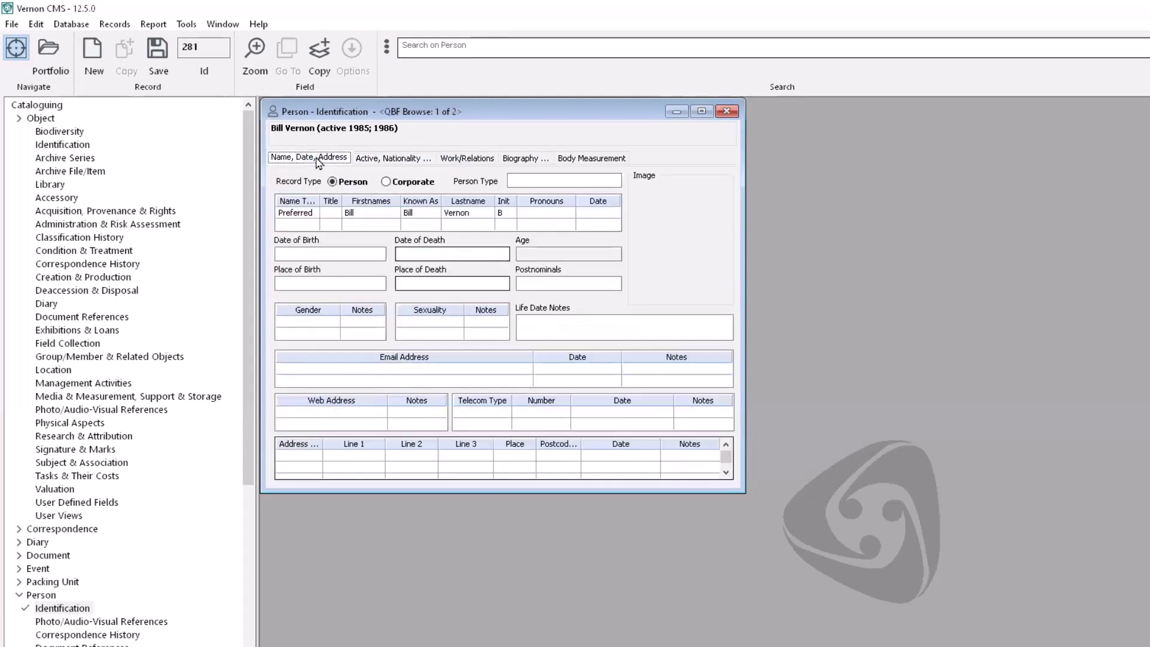
left_click_drag(247, 157, 240, 284)
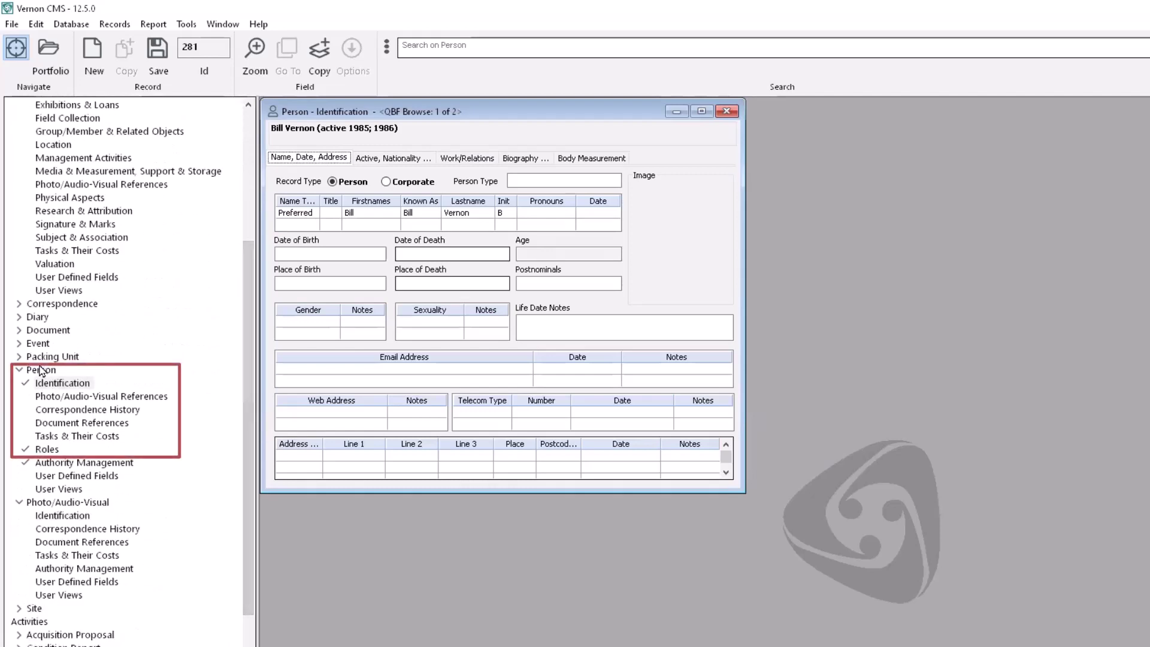
double_click(53, 449)
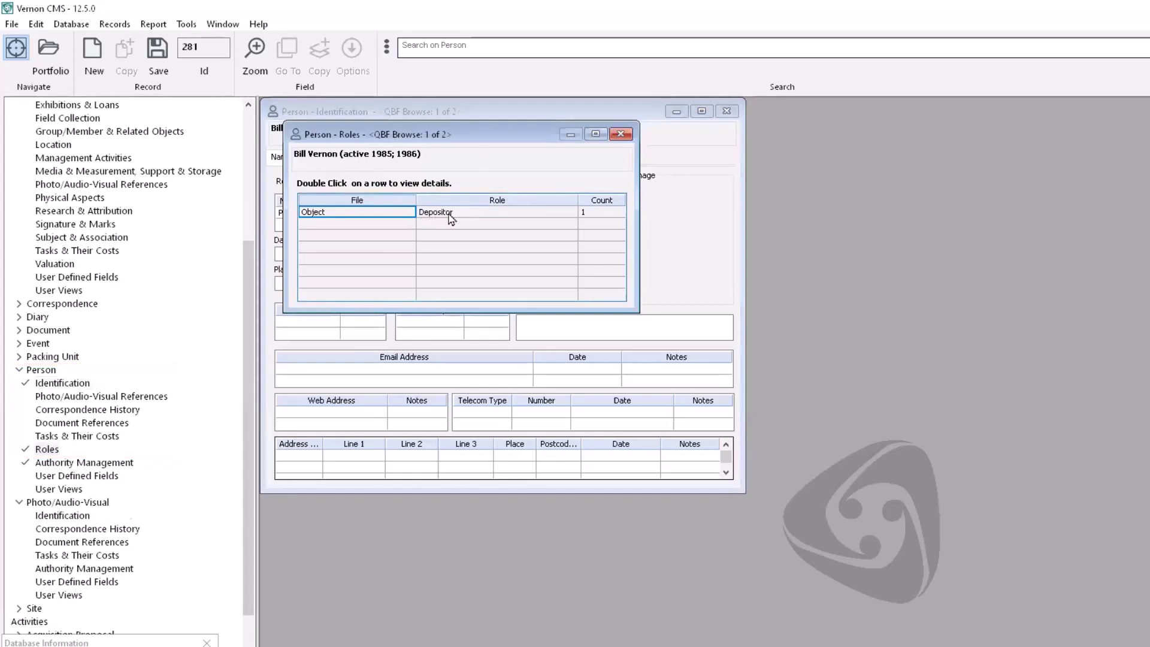
double_click(397, 216)
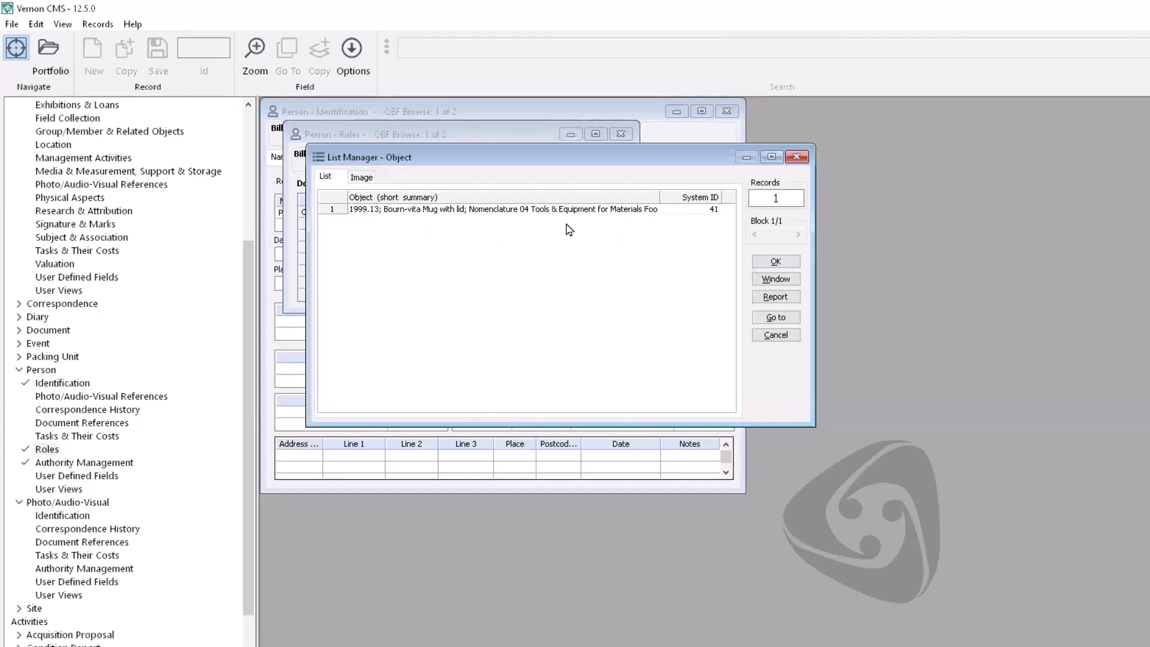
left_click(796, 157)
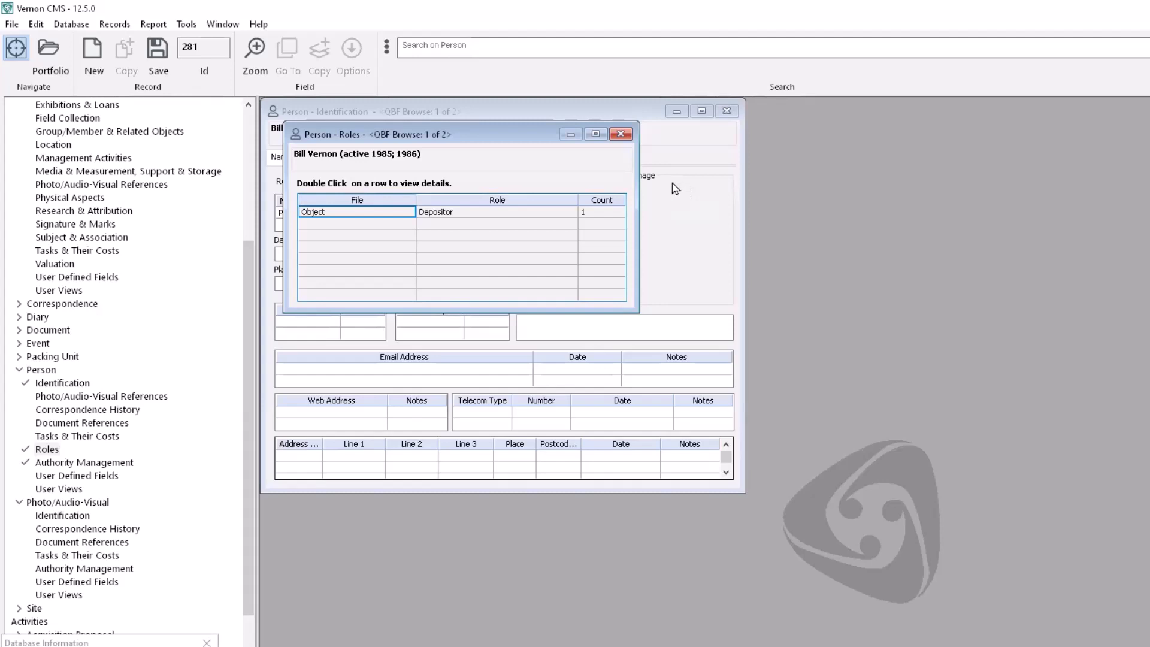
left_click(622, 135)
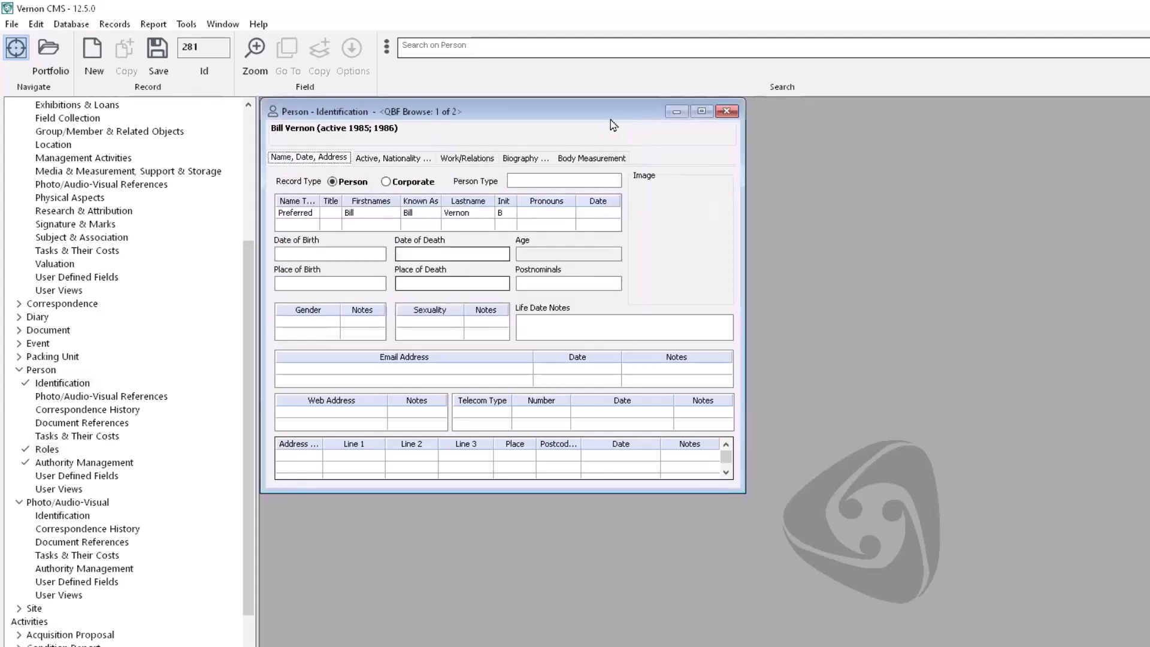
Step: Close the person window and launch Tools > Authority Tool > Authority Term Report/Replace
left_click(729, 114)
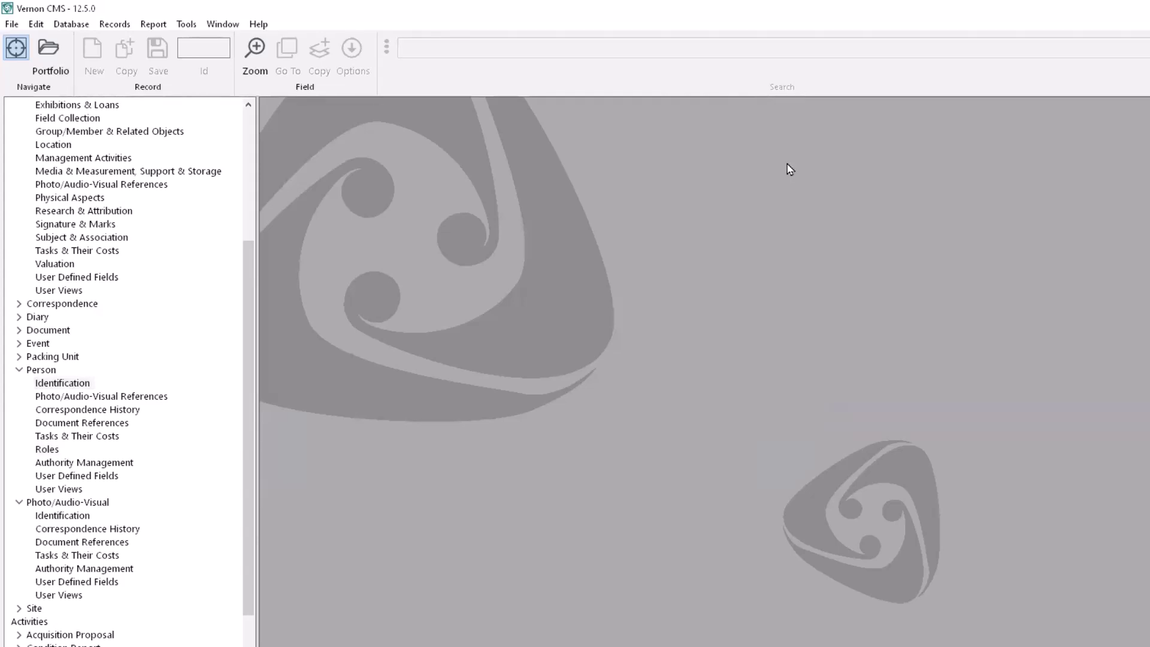
left_click(186, 25)
mouse_move(278, 60)
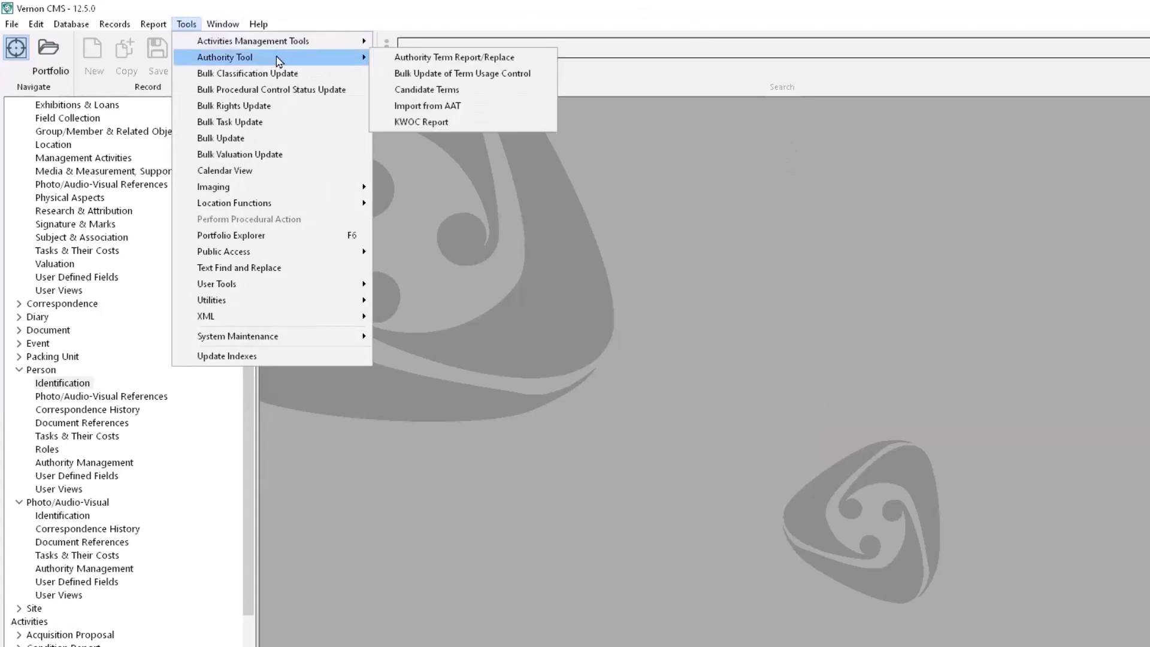
left_click(514, 59)
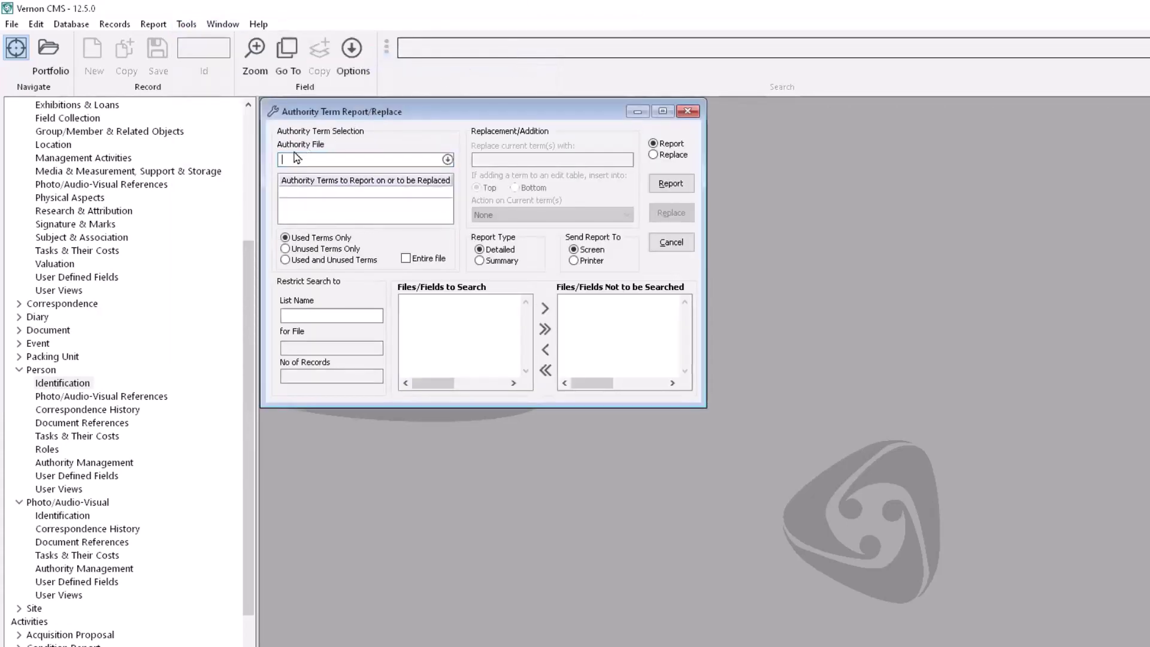
Step: Choose Person as the authority file and enter the Id 281 person term in the grid
type("person")
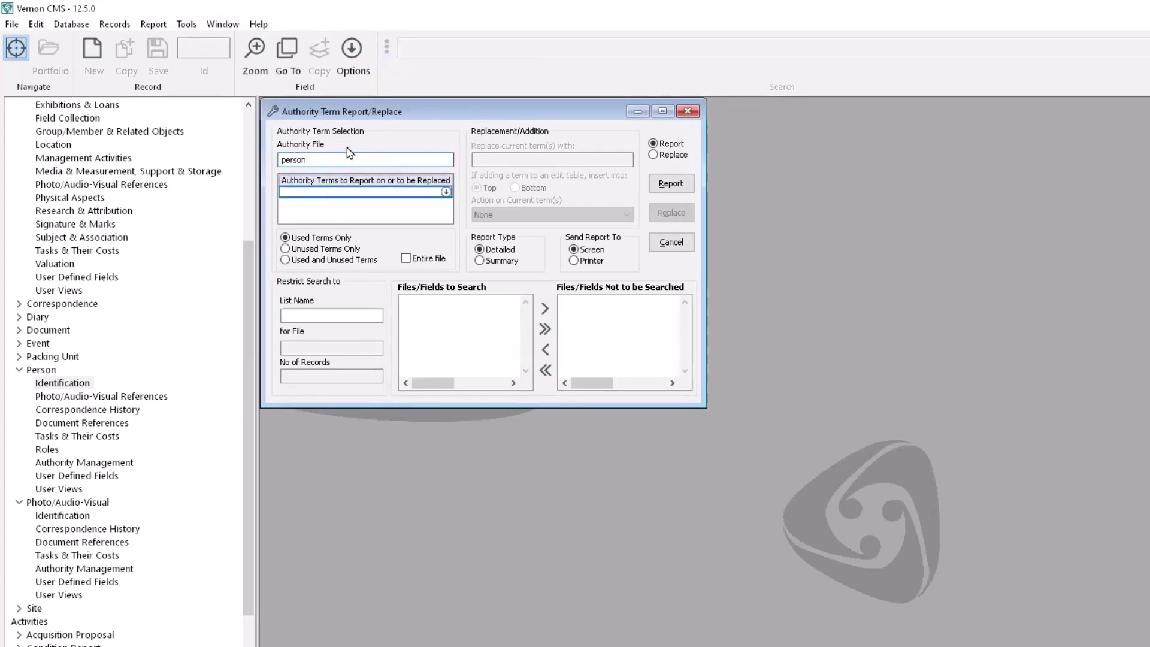
key("Return")
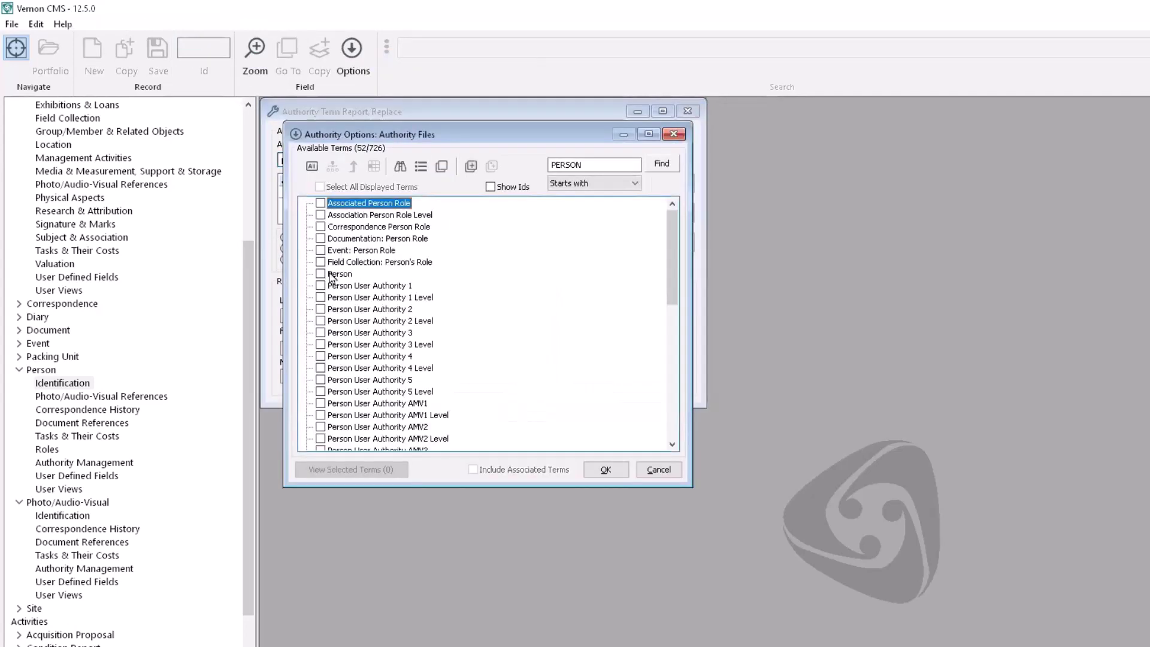
left_click(321, 274)
left_click(605, 469)
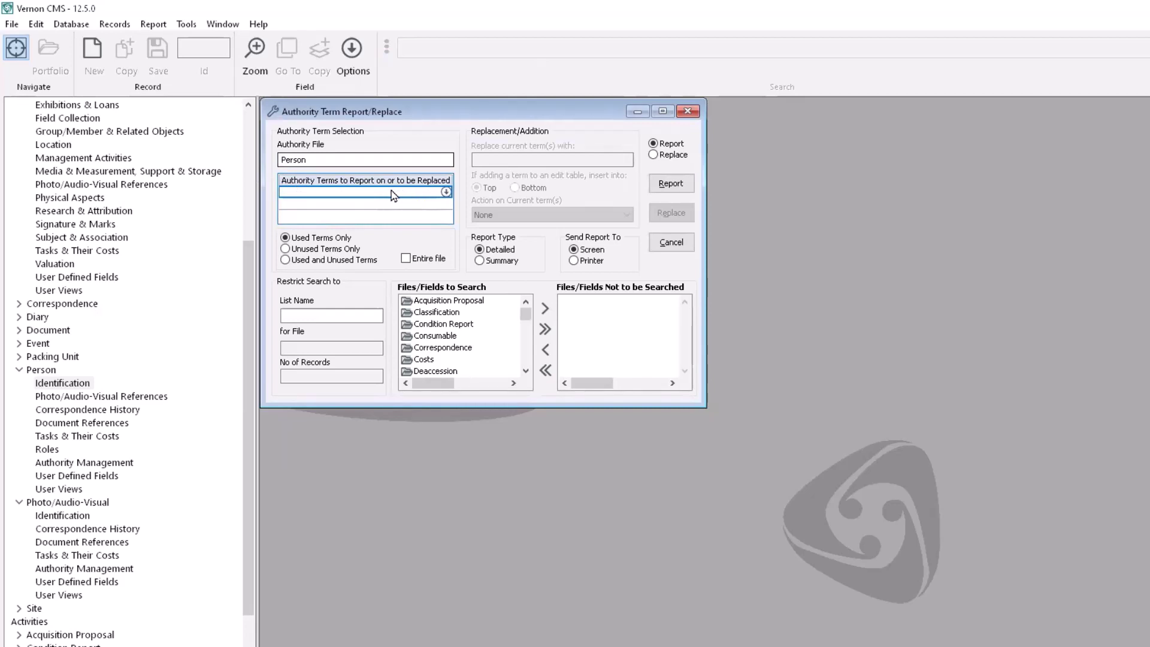
key("Return")
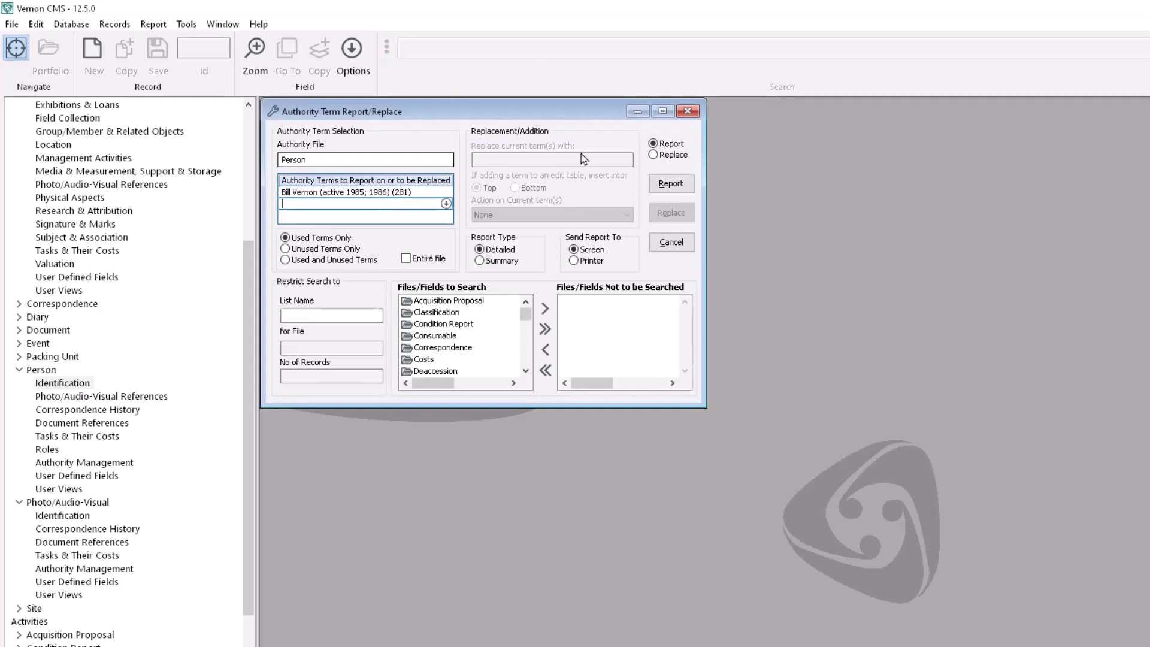
Step: Switch to Replace, enter the other spelling as replacement term, and set the old term to Delete
left_click(659, 156)
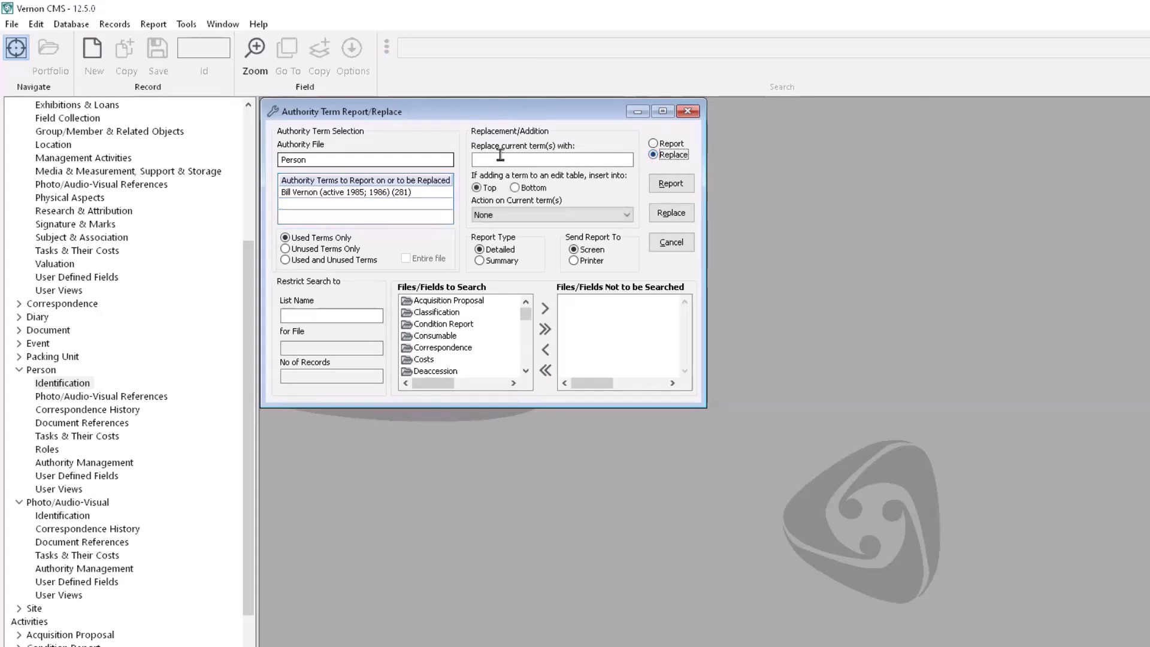
left_click(500, 157)
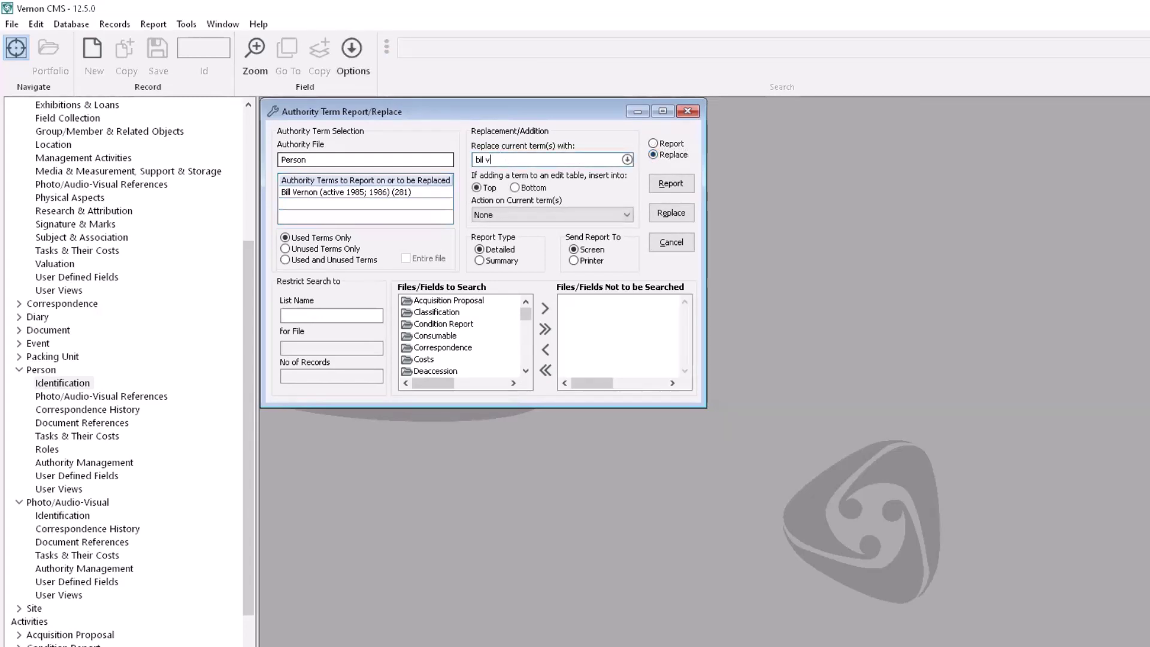
key("Tab")
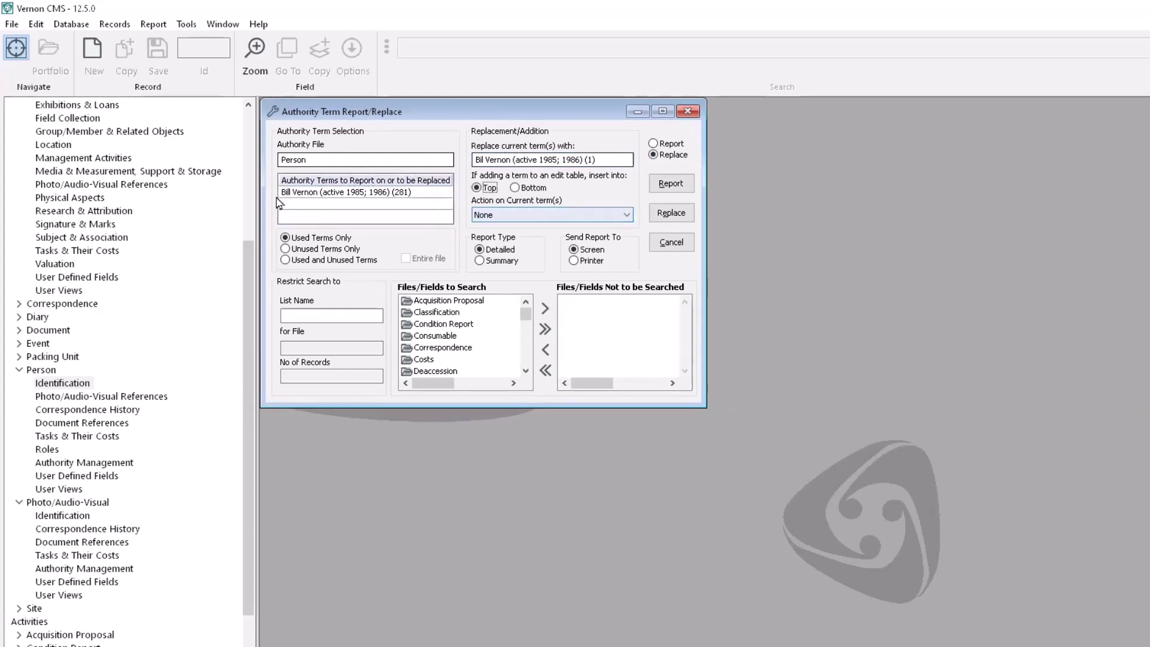
left_click(625, 217)
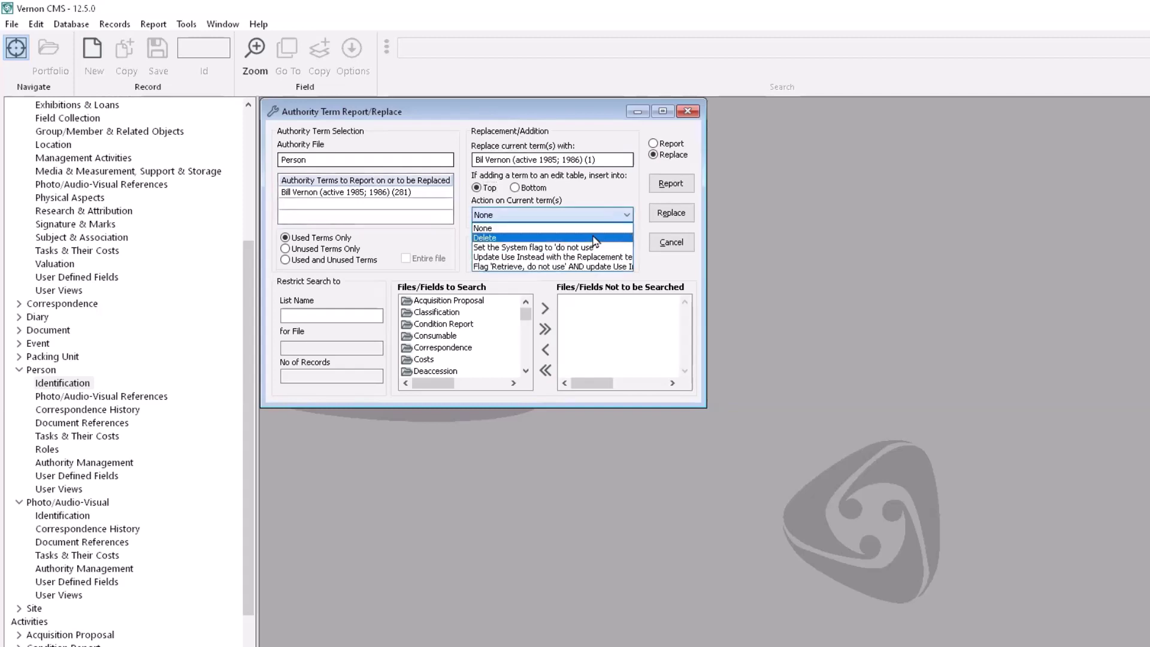
left_click(594, 239)
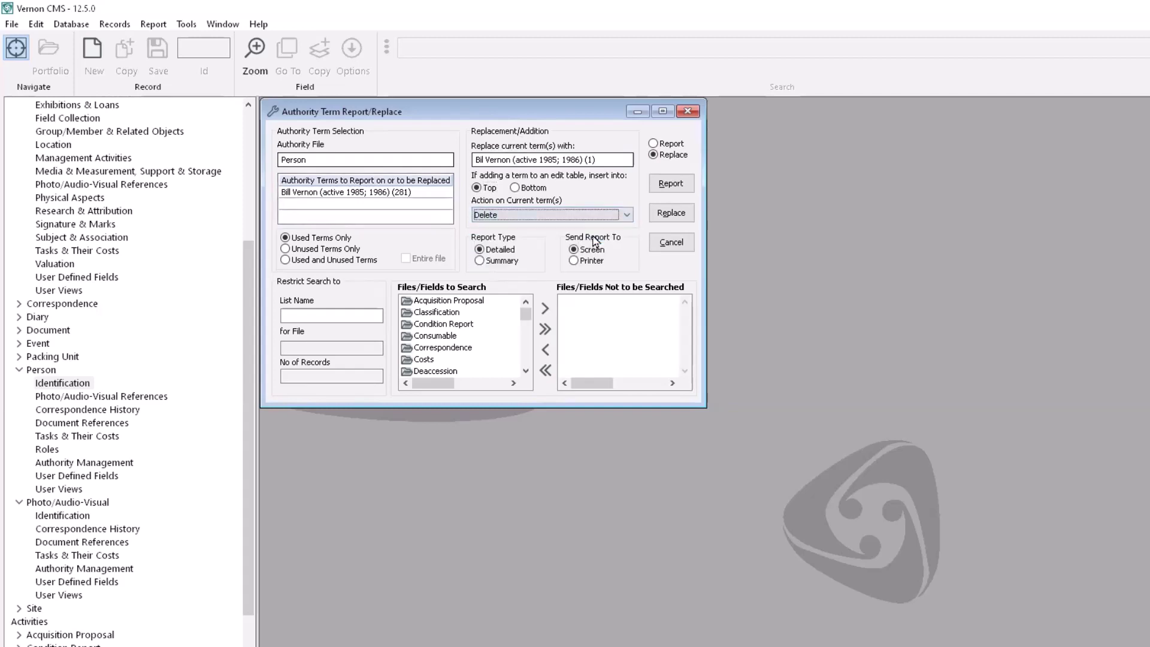
Step: Run the replacement, confirm both prompts, and close the report and the tool
left_click(659, 213)
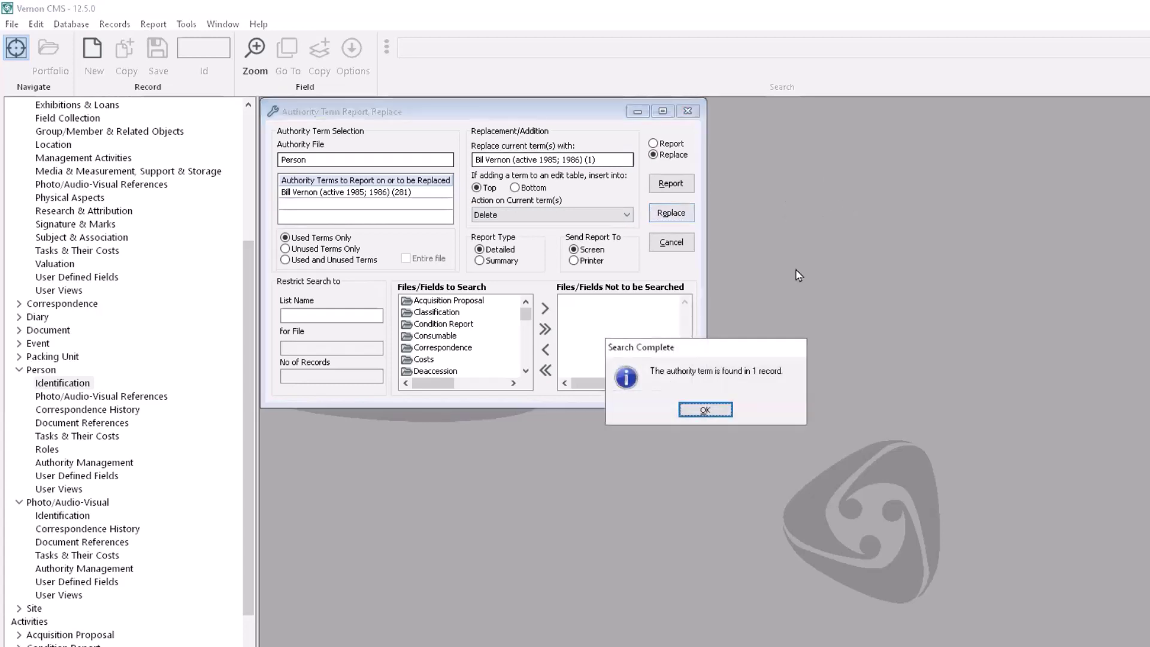
left_click(724, 411)
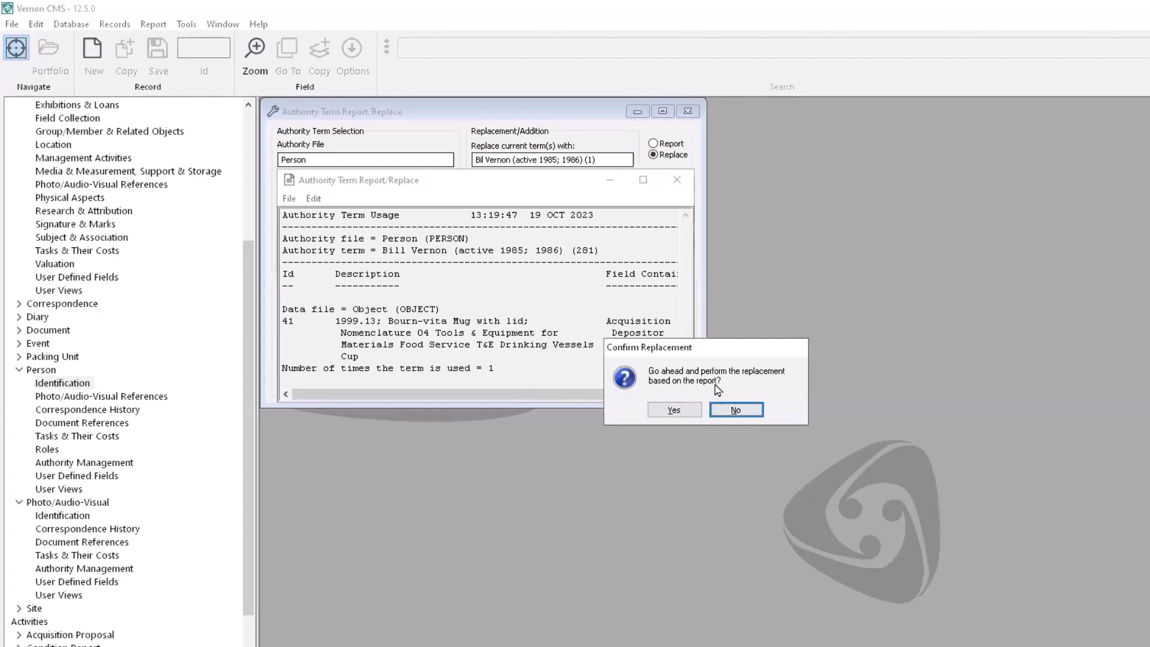
left_click(687, 411)
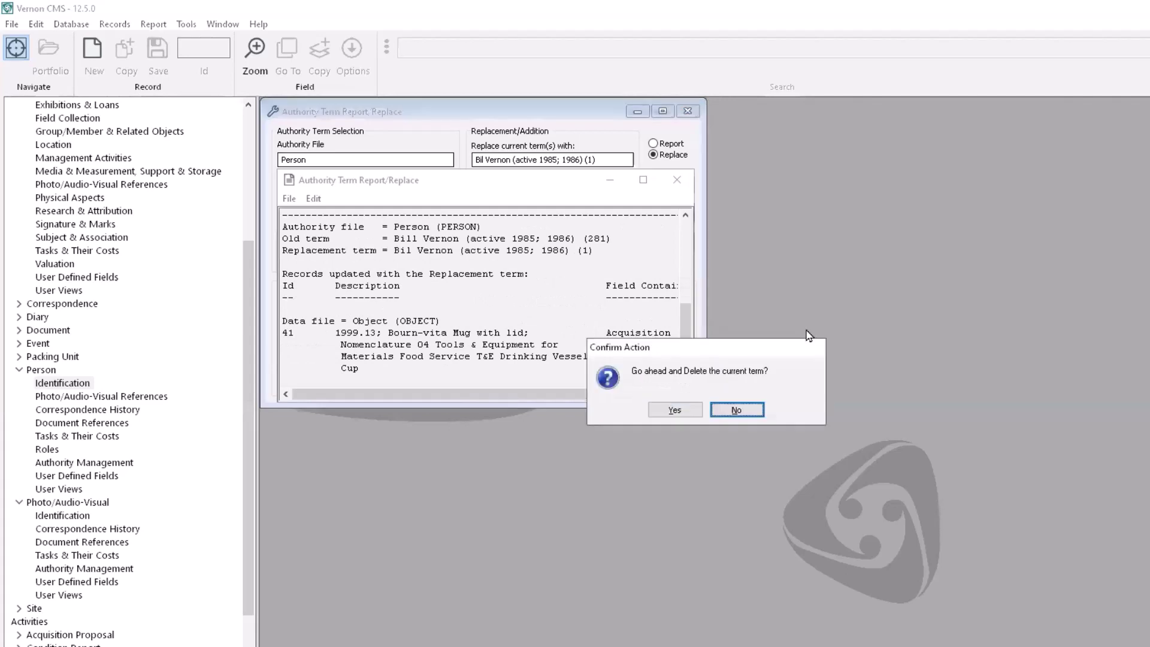
left_click(690, 409)
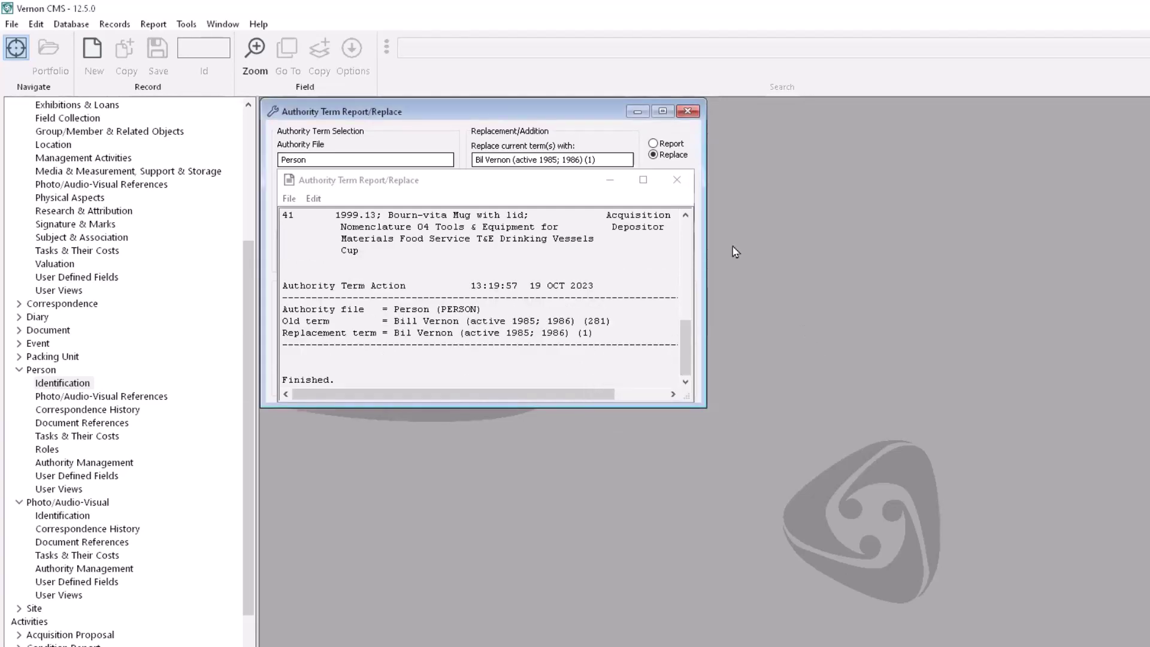
left_click(679, 181)
left_click(688, 111)
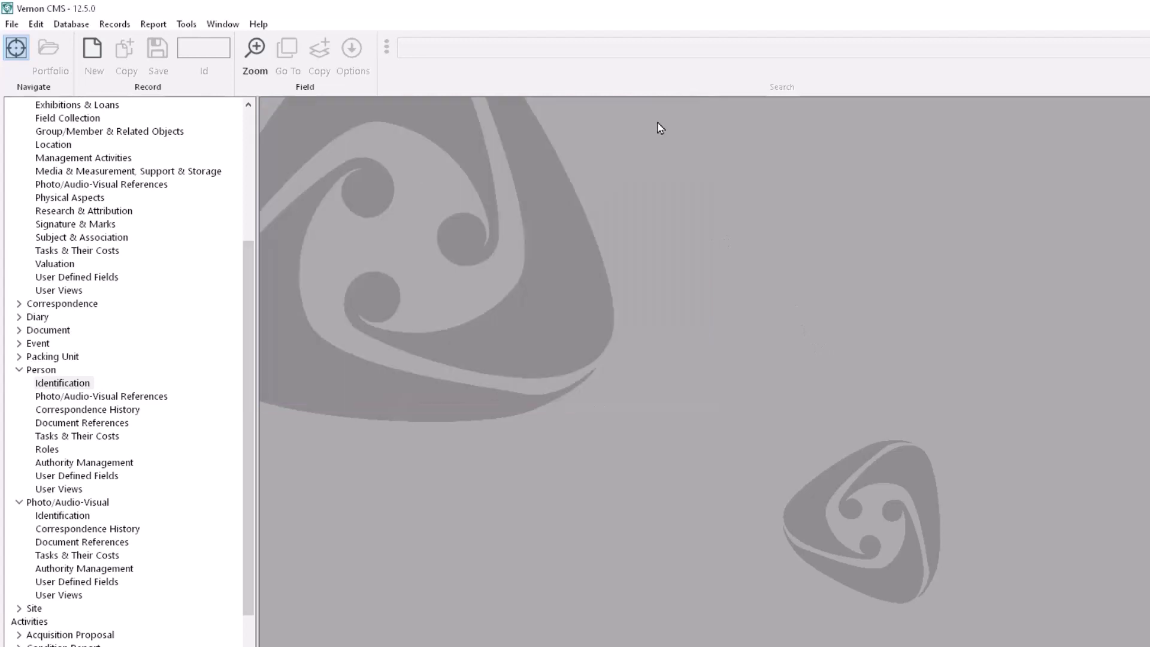
scroll(73, 147, "up", 6)
double_click(74, 147)
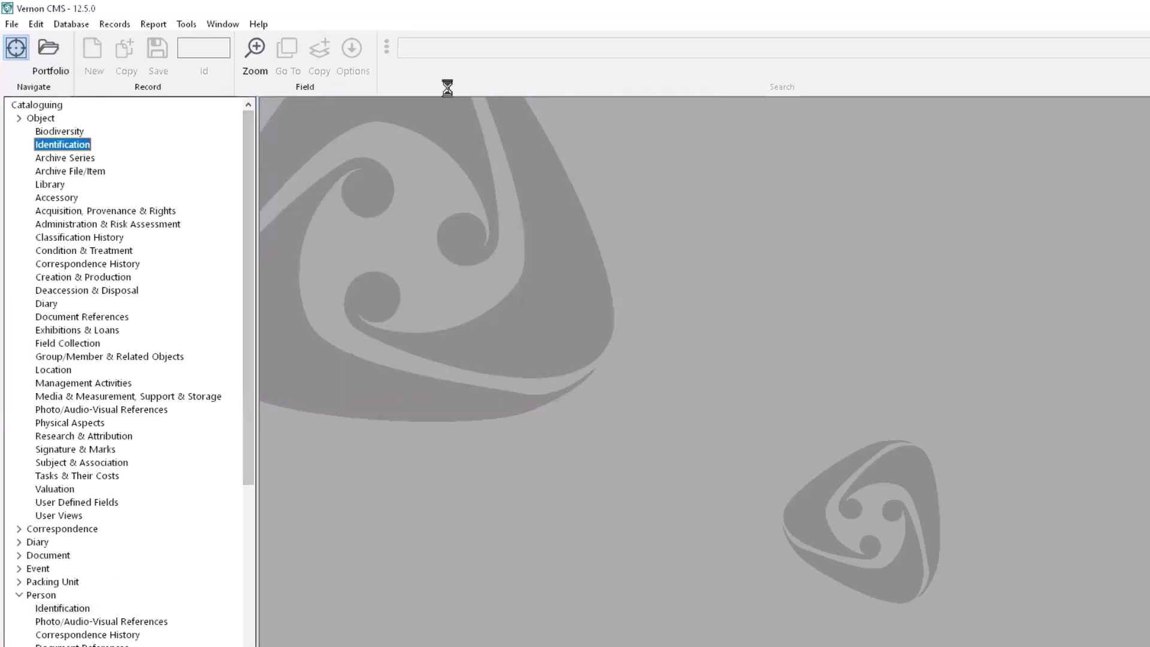
left_click(542, 34)
type("1999")
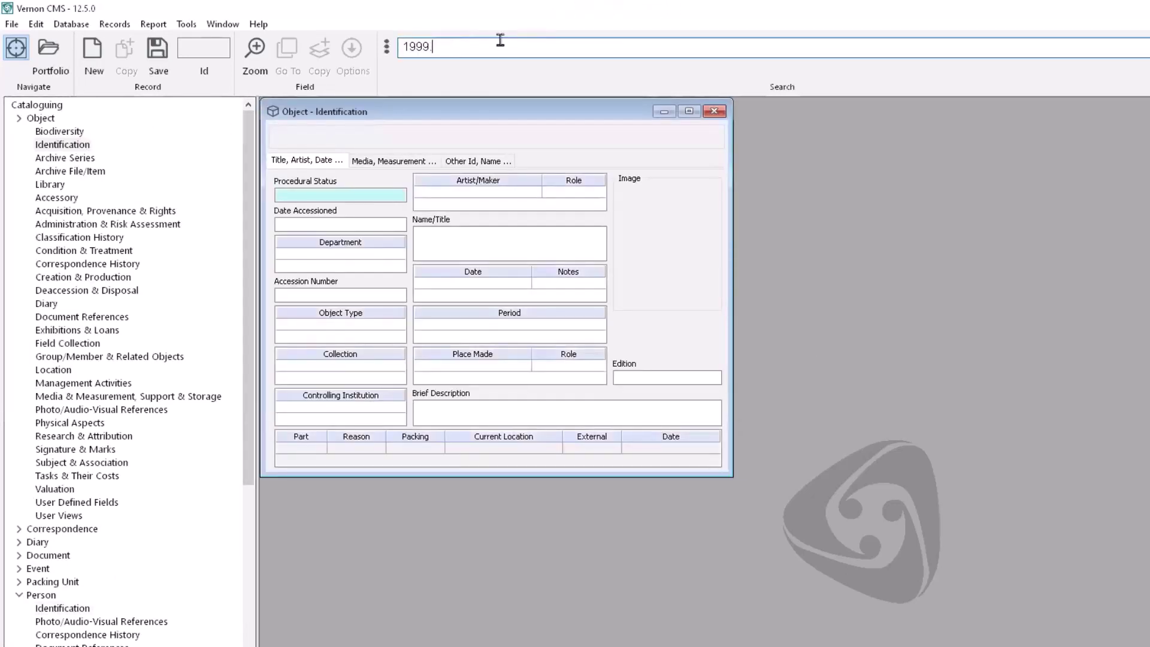
type(".13")
key("Return")
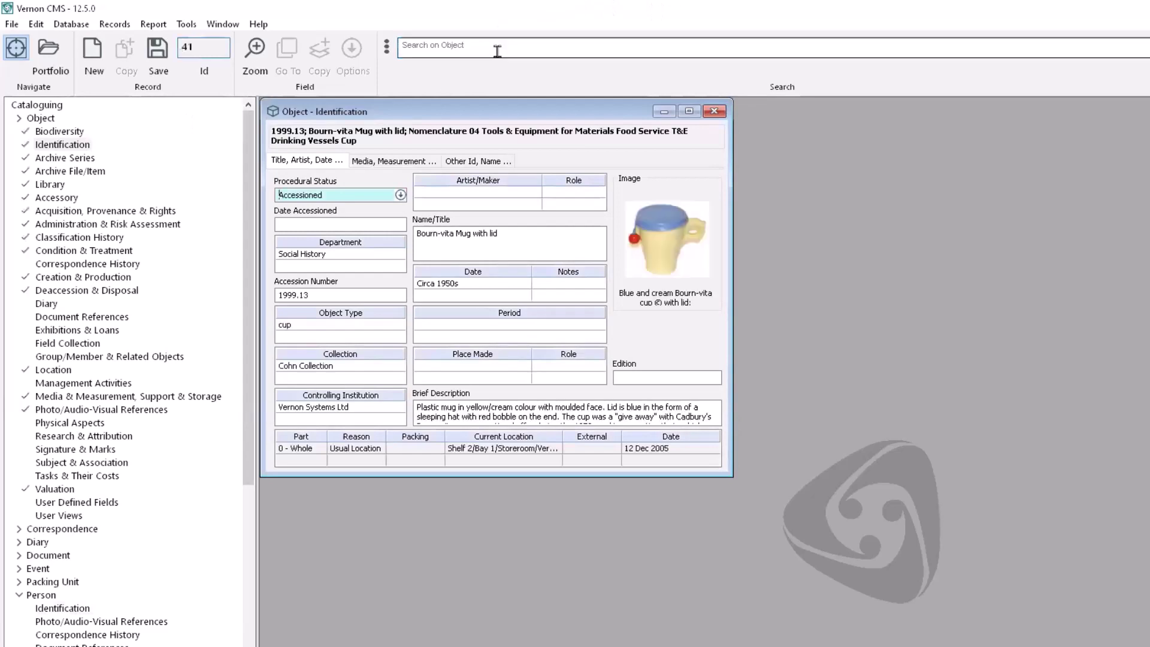
double_click(113, 211)
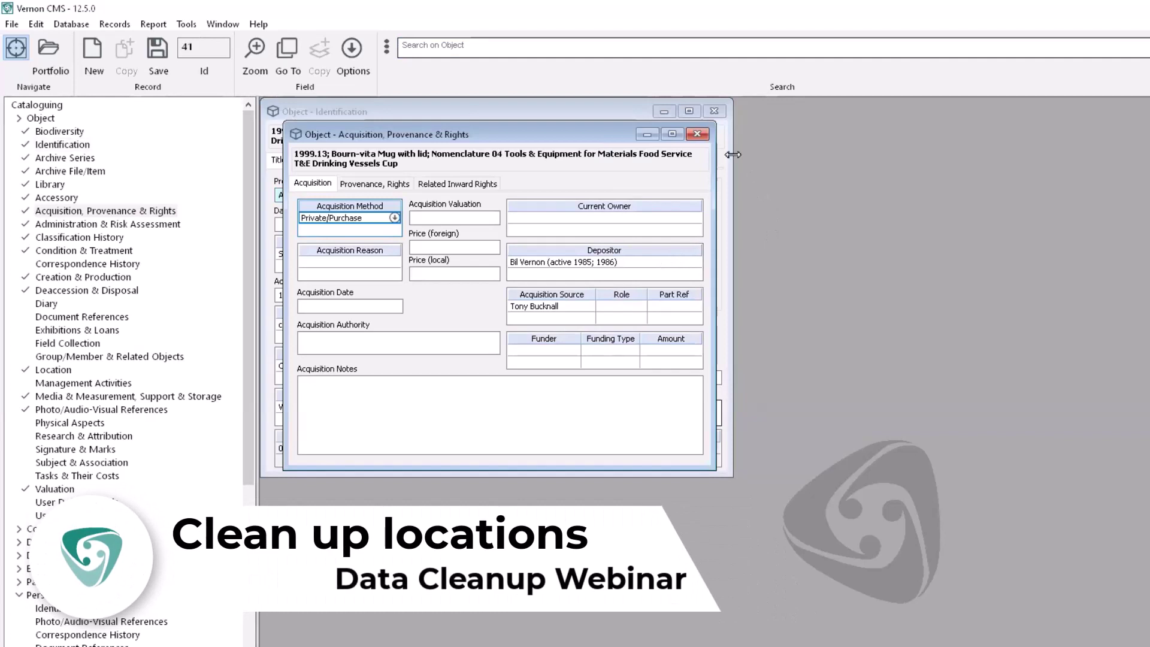
left_click(697, 134)
left_click(714, 111)
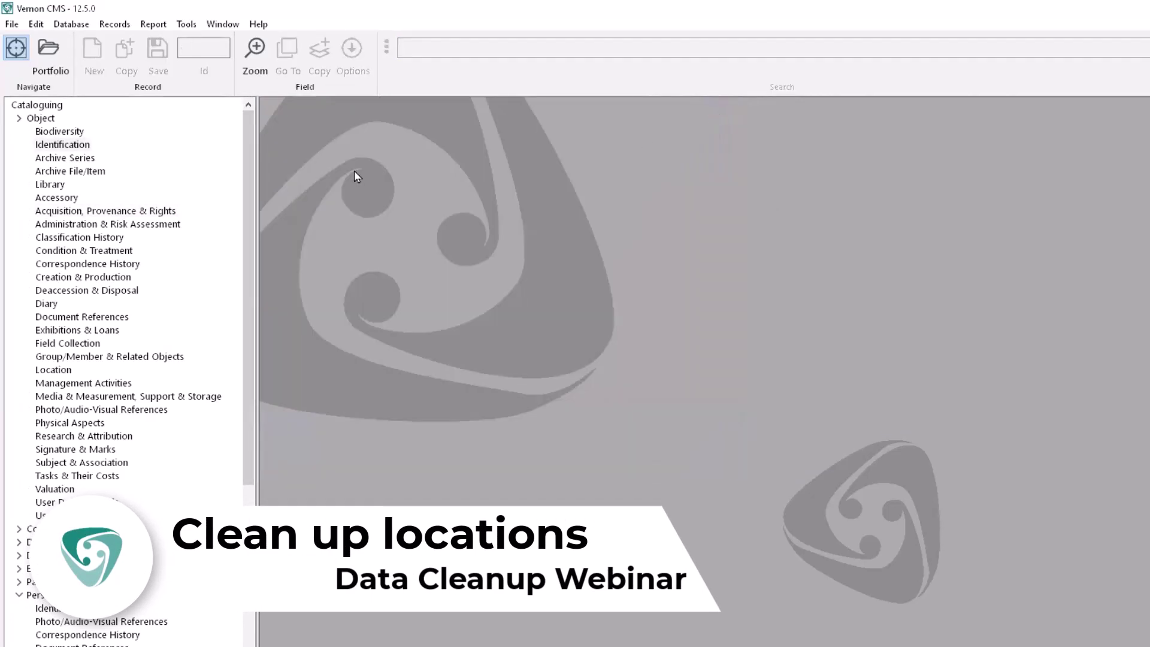
Step: Open the Location authority file through Database > Other Files and list all 42 location terms
left_click(76, 25)
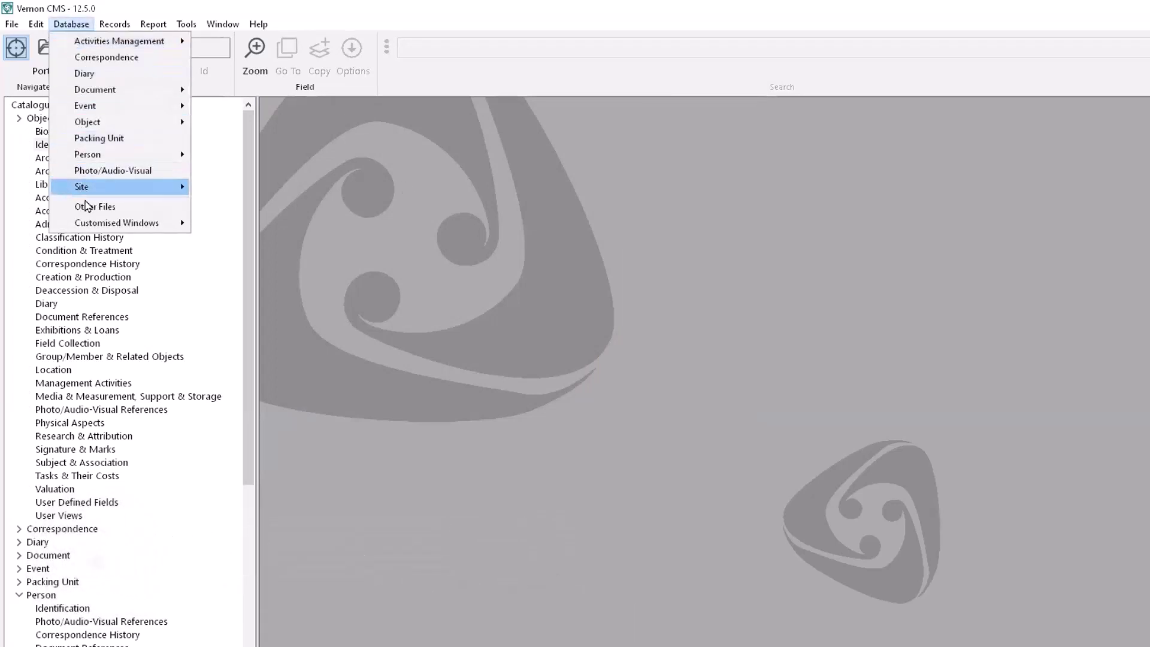
left_click(118, 207)
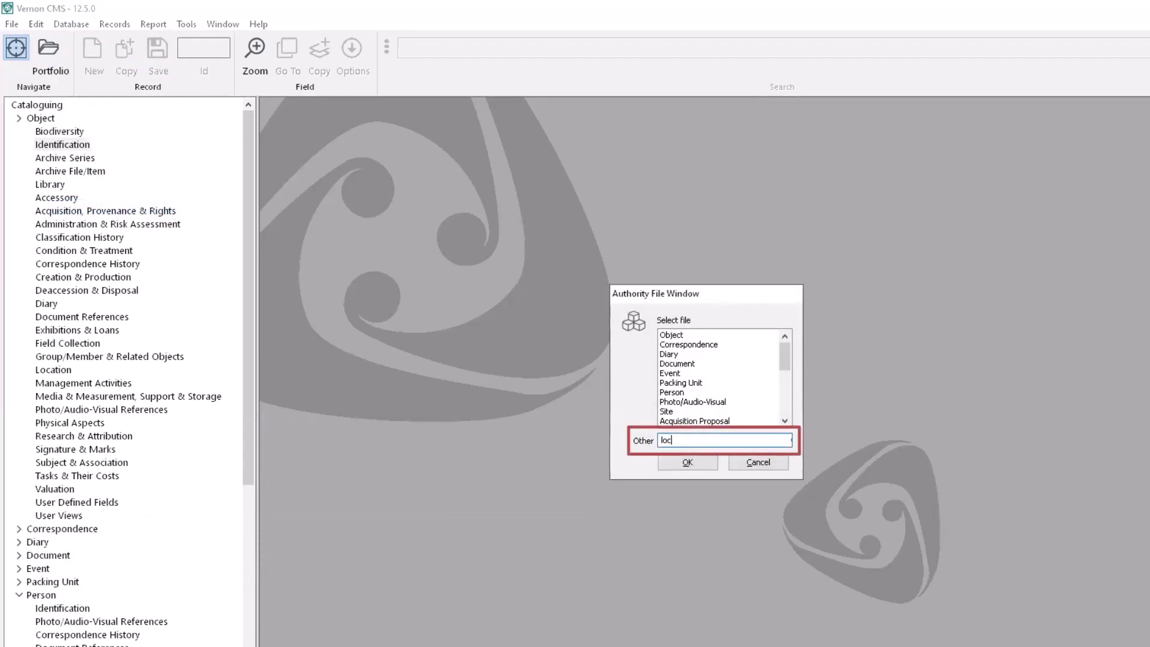
key("Return")
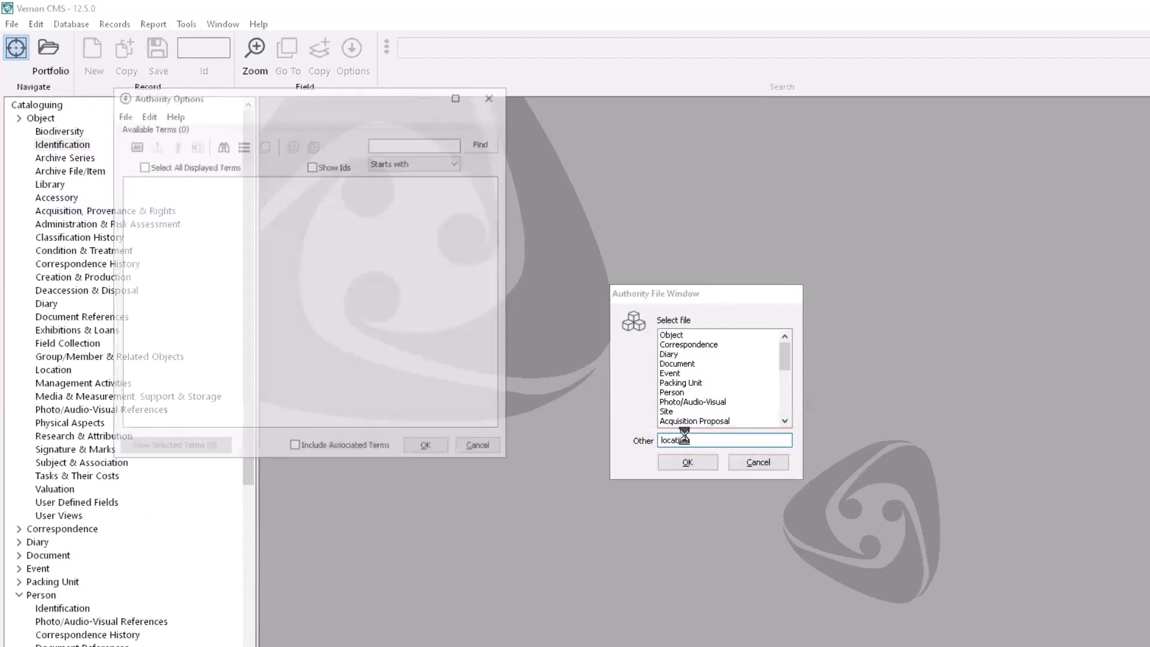
left_click(142, 193)
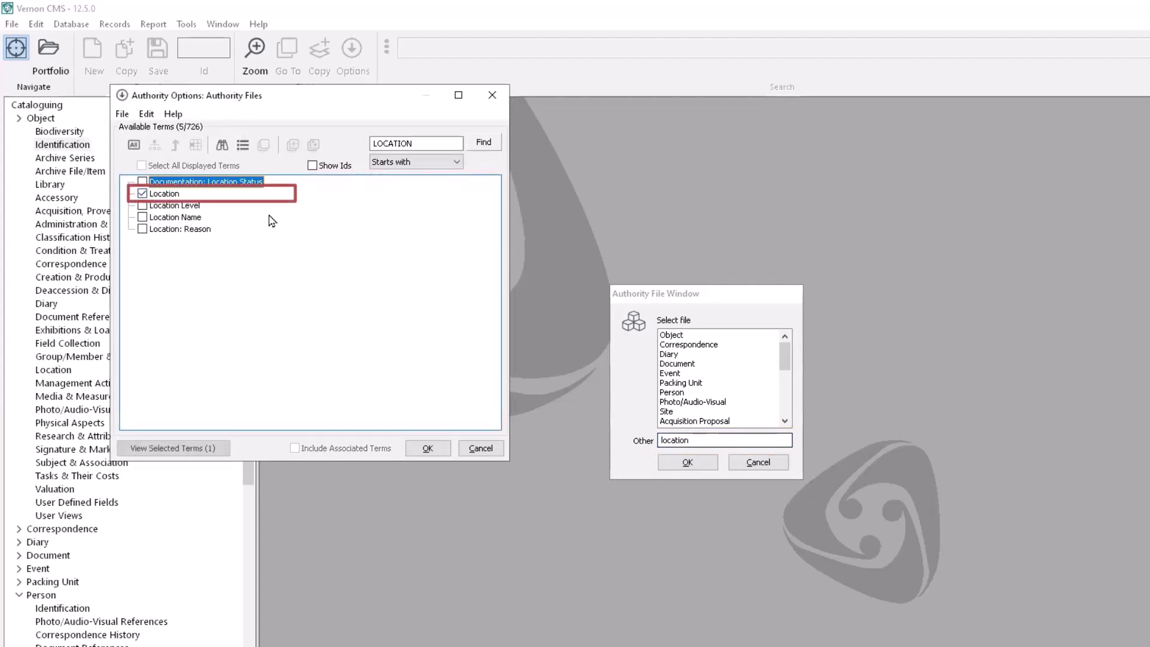
left_click(428, 448)
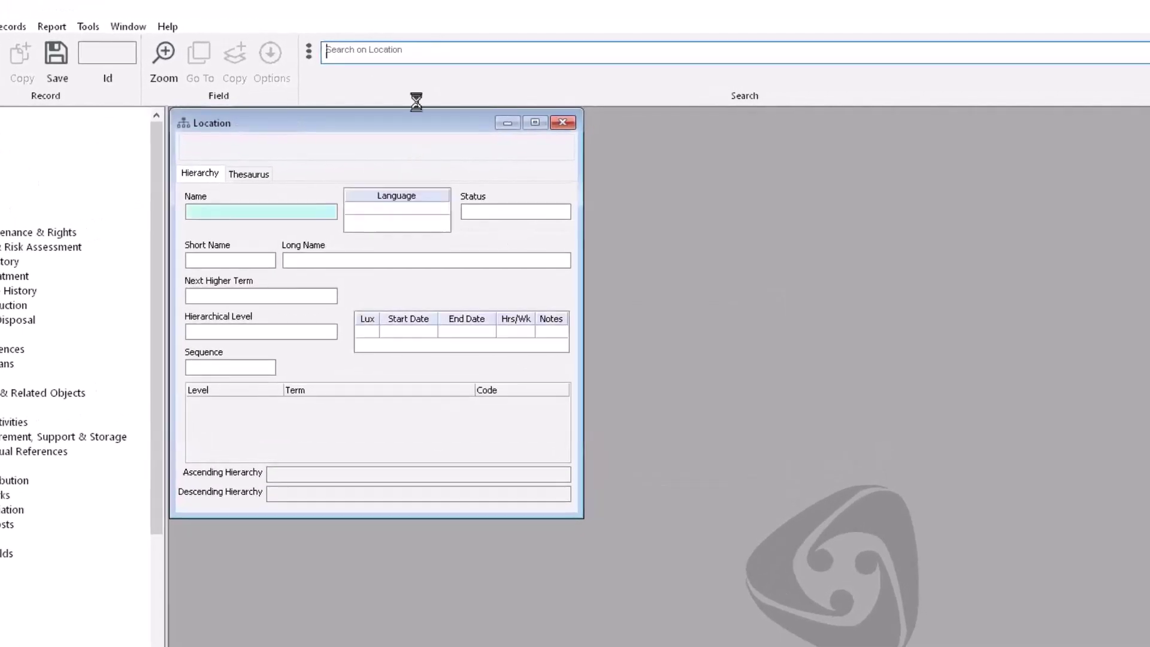
left_click(353, 53)
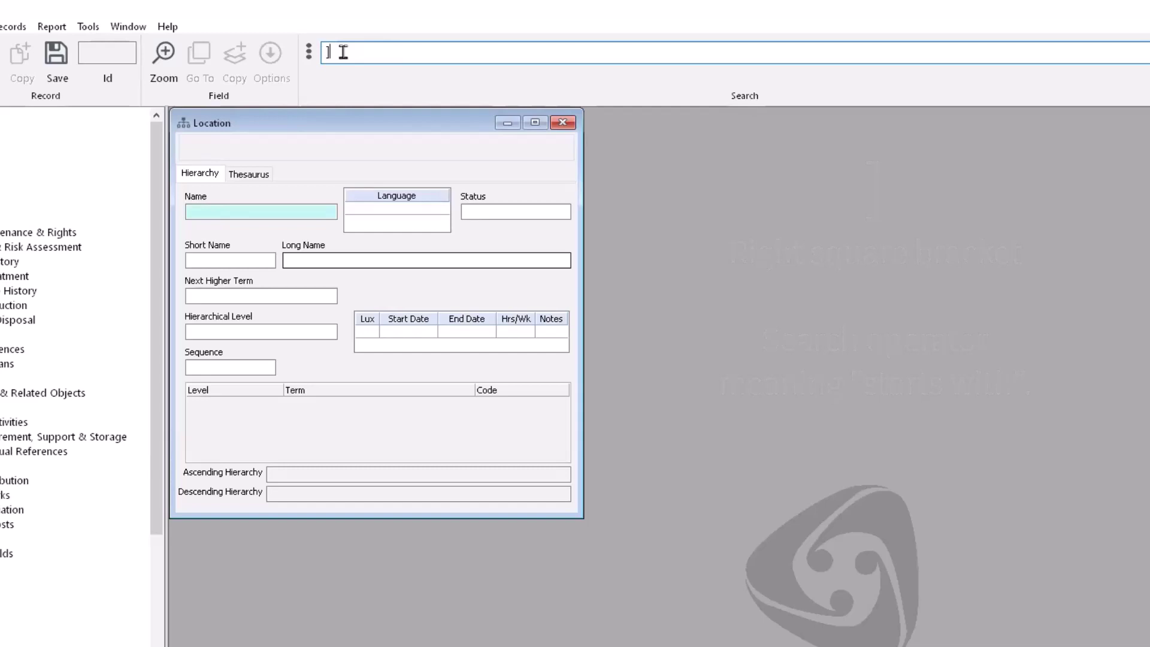
key("Return")
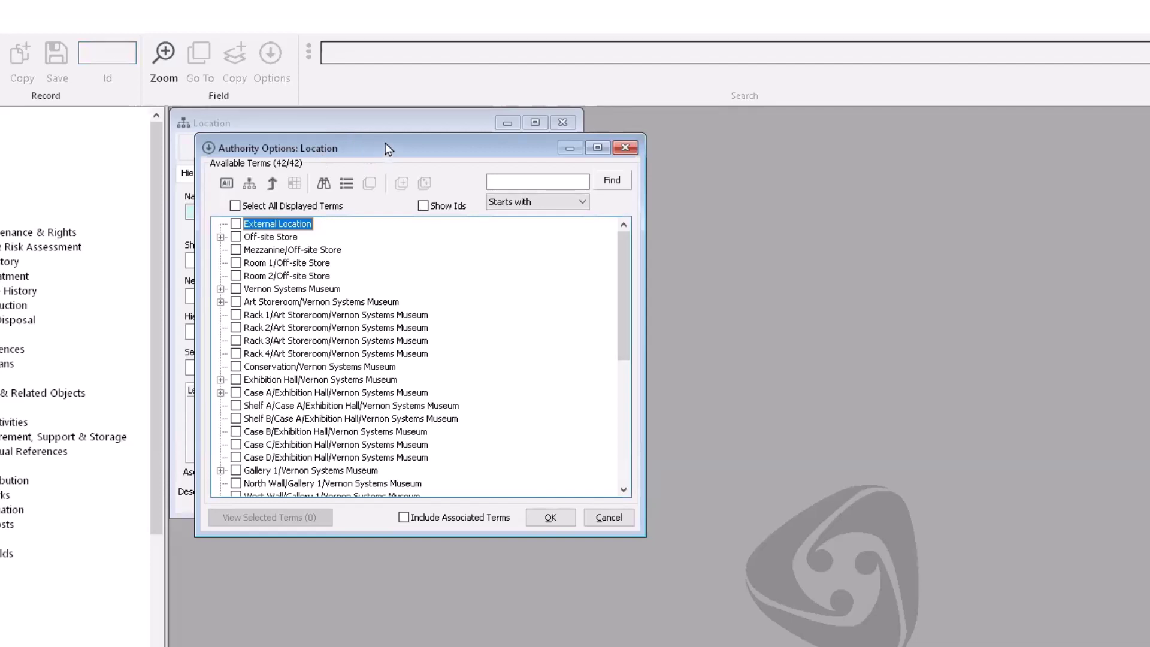
Step: Expand Vernon Systems Museum and Exhibition Hall to view Cases A–D, then cancel the browser
left_click(251, 185)
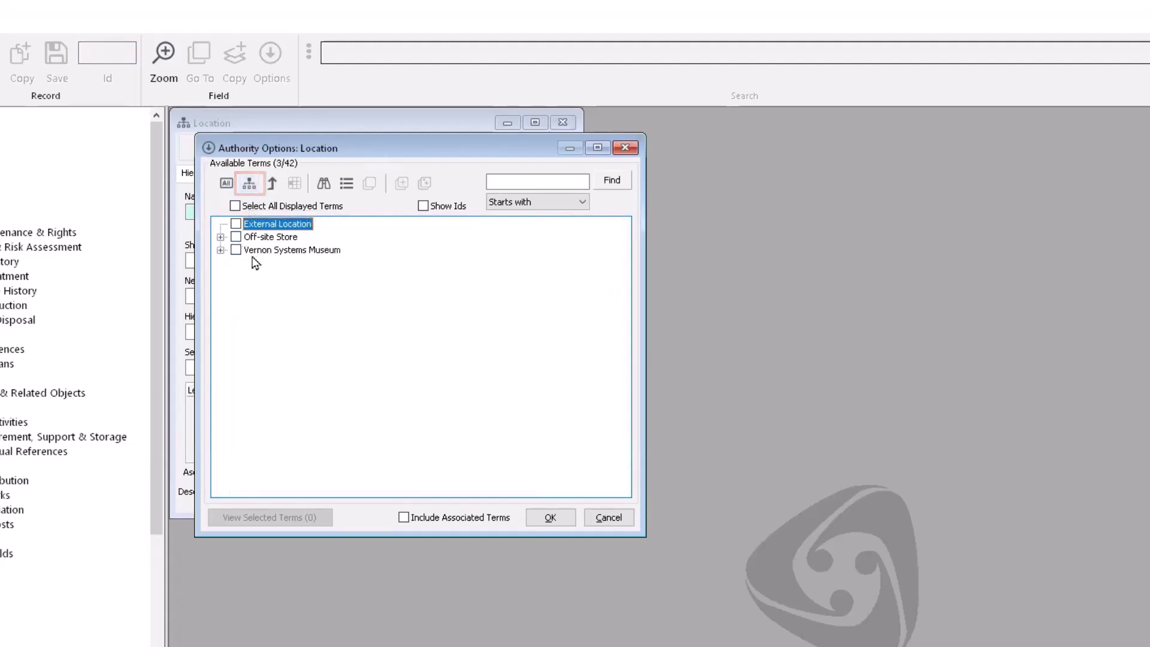
left_click(220, 250)
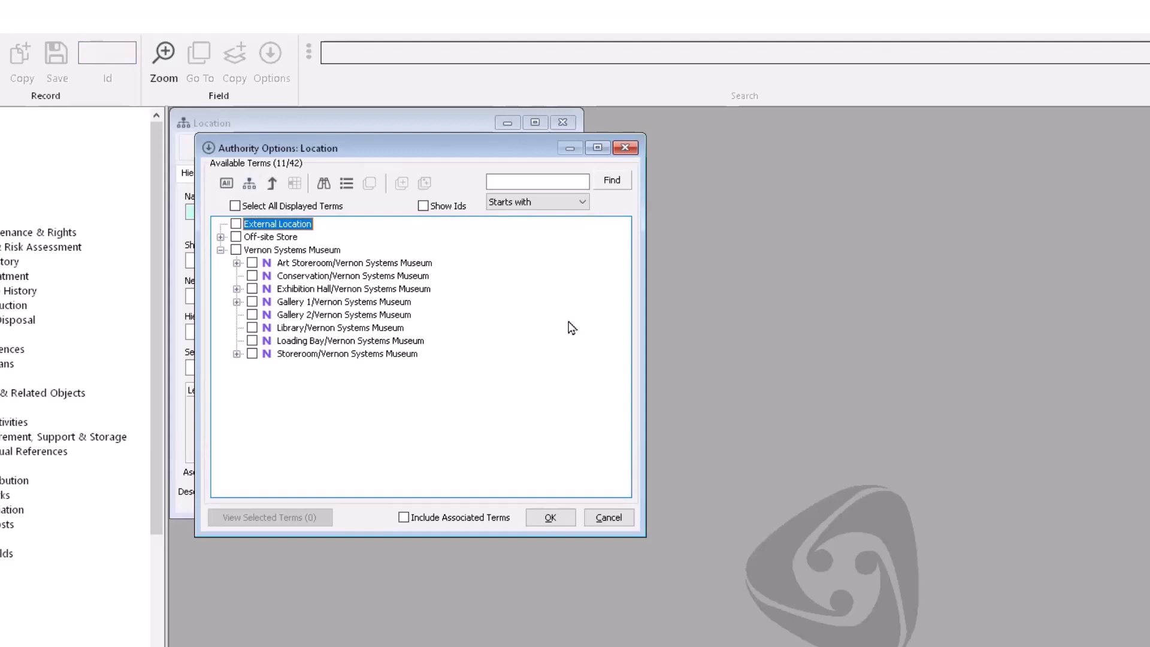
left_click(237, 289)
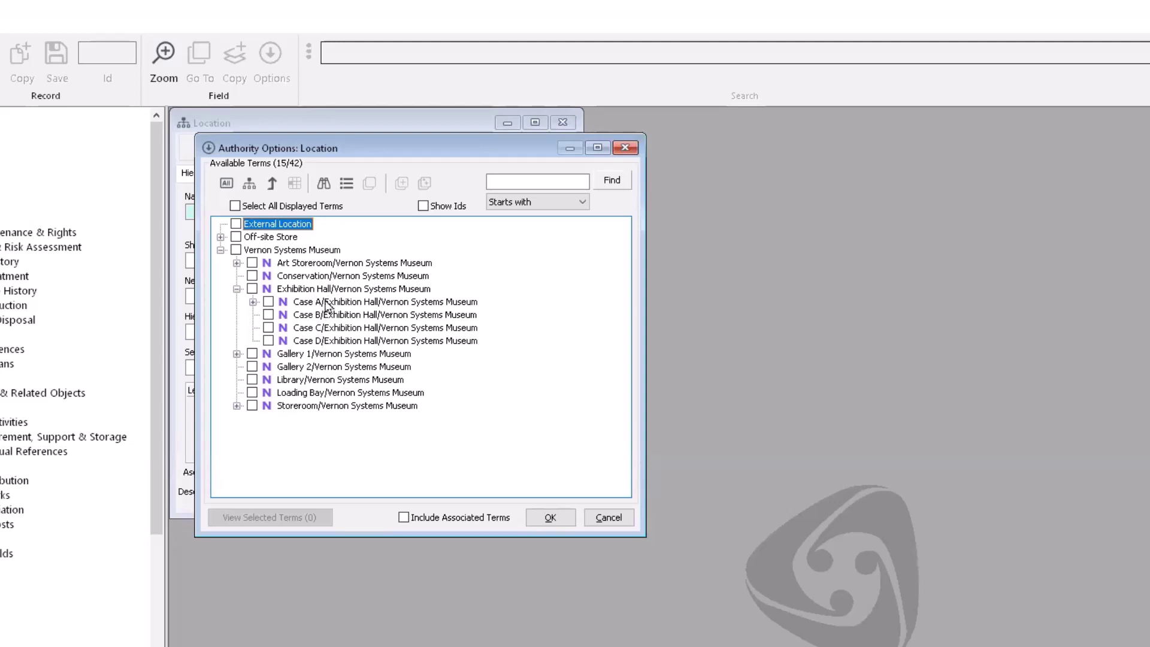
left_click(607, 518)
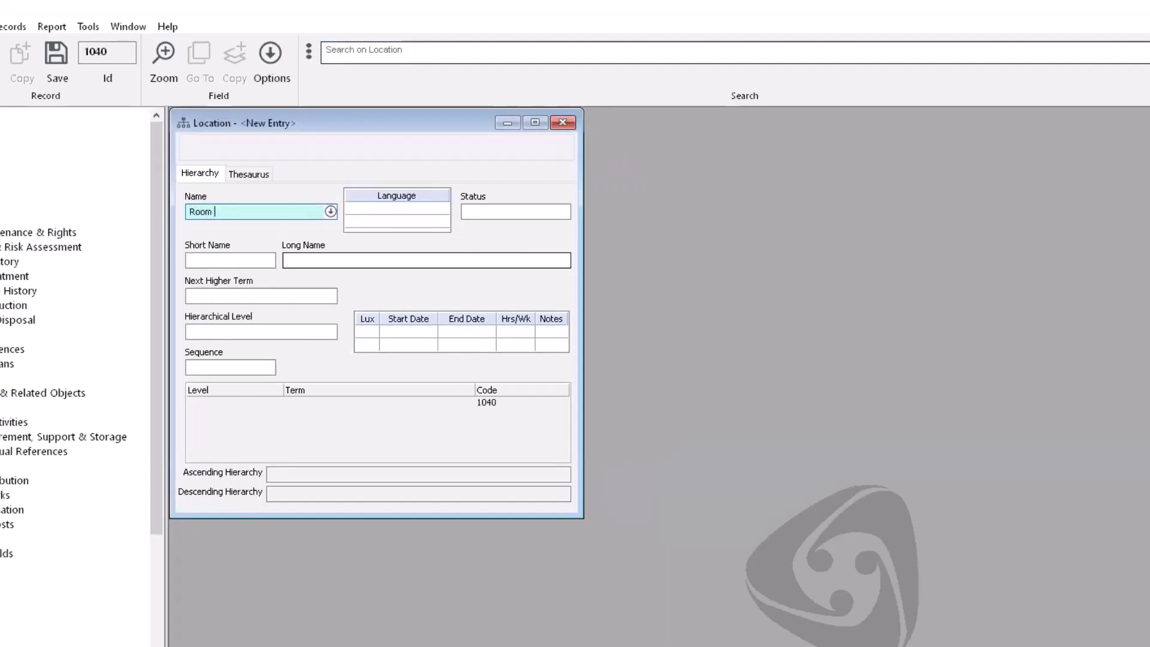
Step: Name location 1040 'Room 1', set Exhibition Hall as its next higher term, and save
left_click(202, 295)
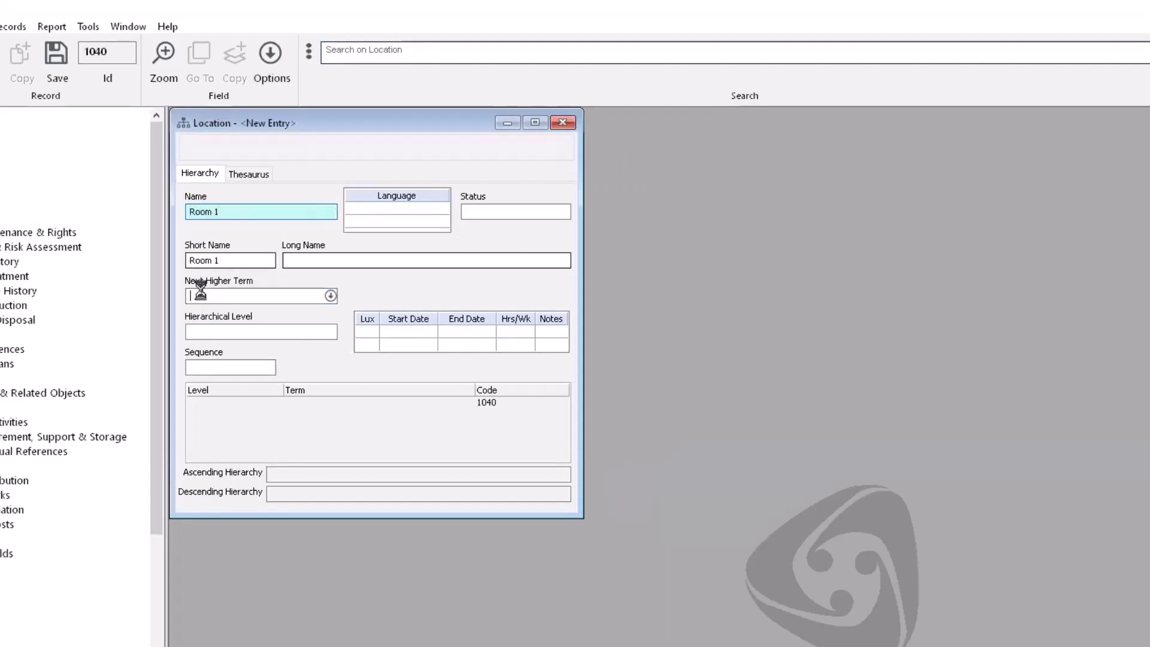
left_click(625, 465)
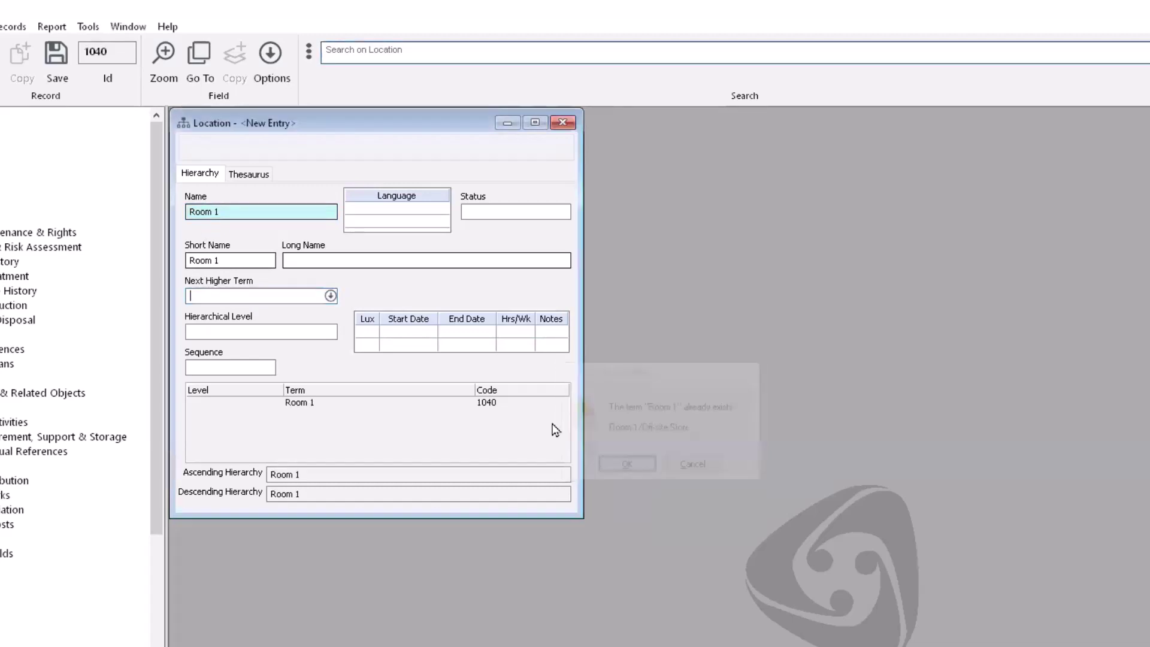
type("exhib")
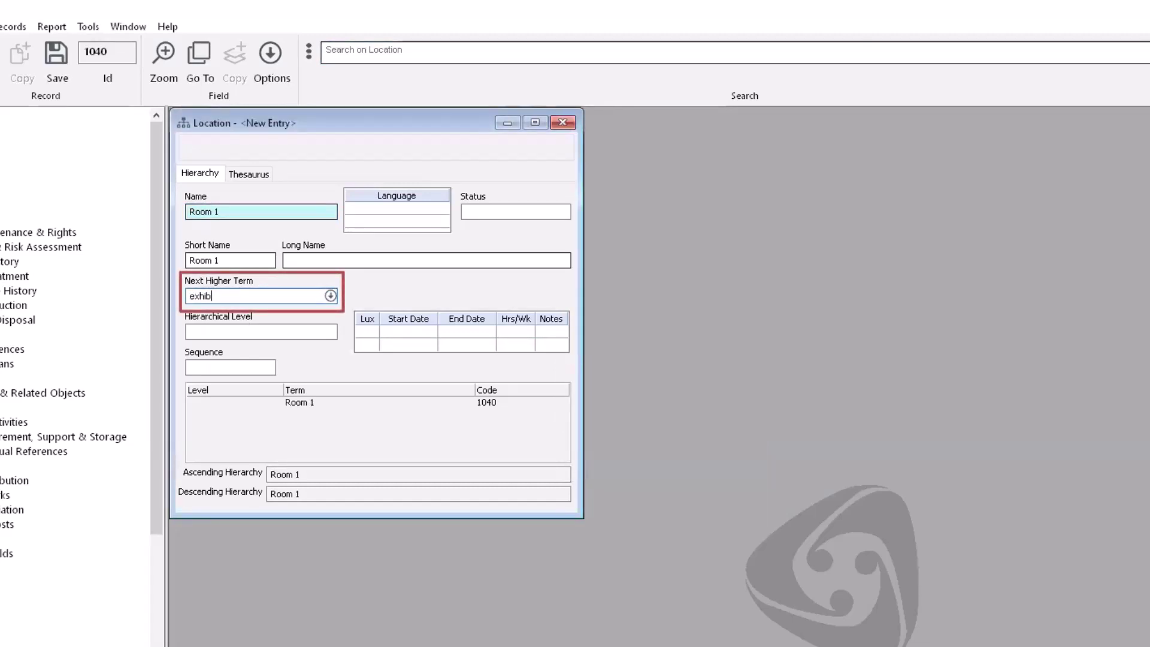
type("ition hall")
key("Tab")
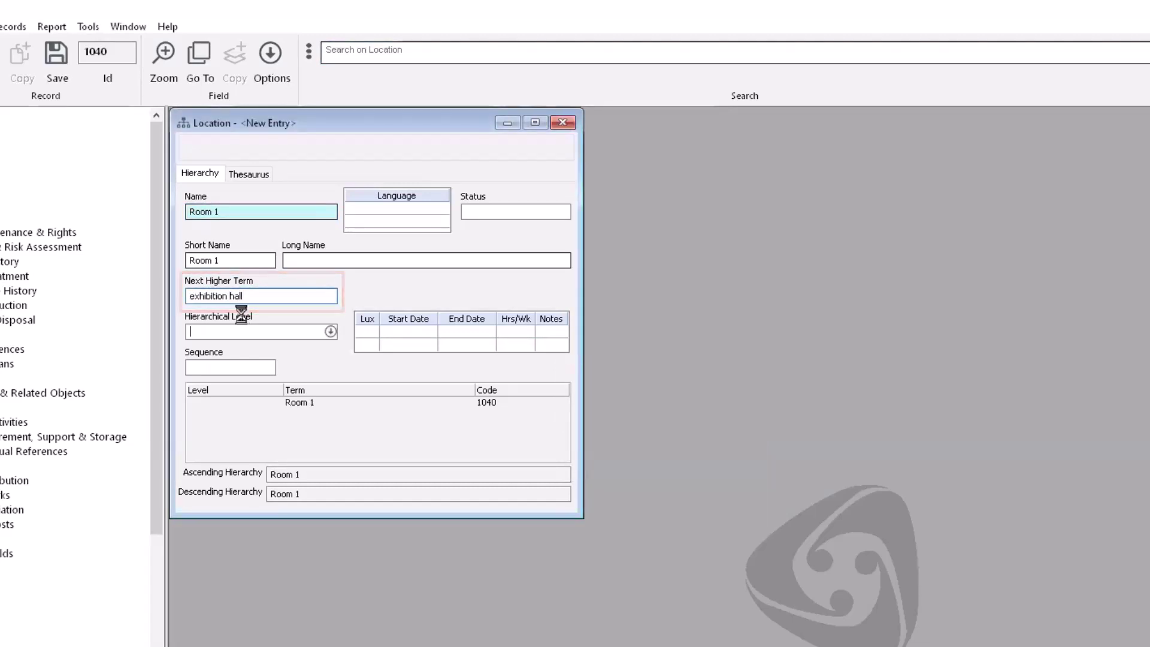
left_click(235, 224)
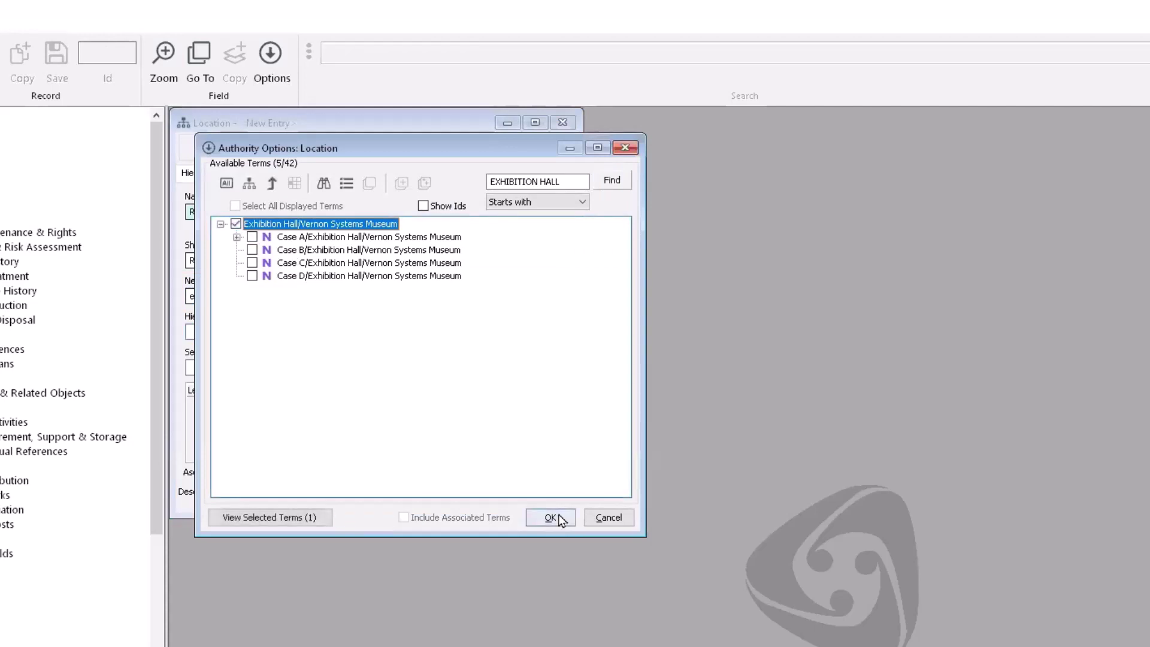
left_click(550, 517)
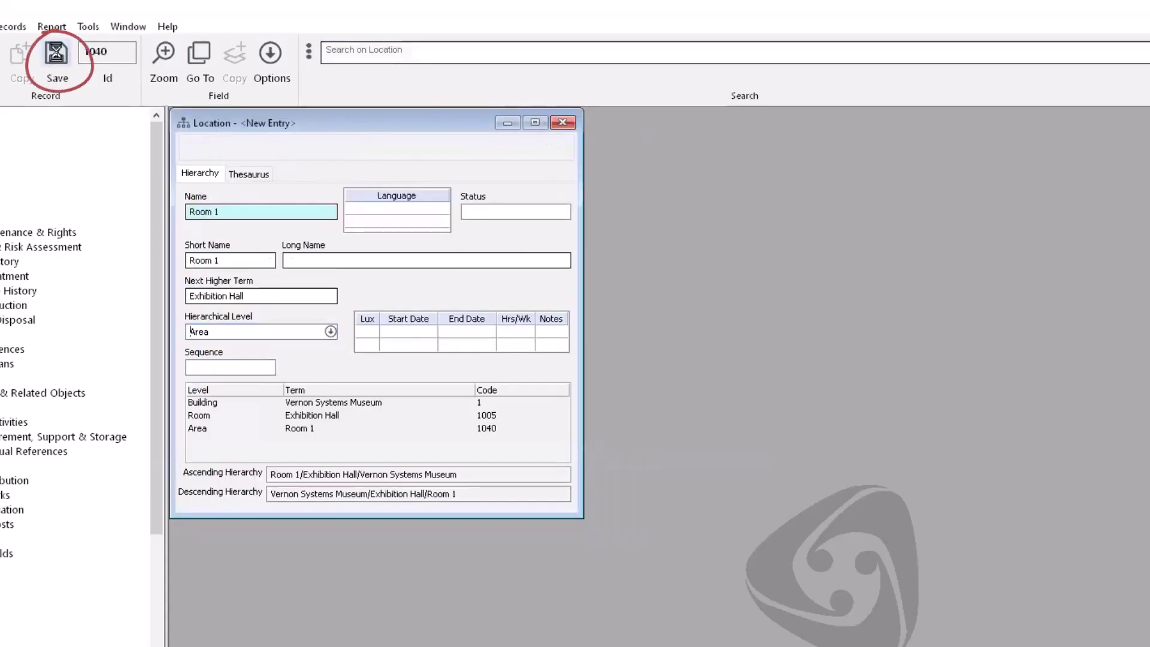
left_click(56, 55)
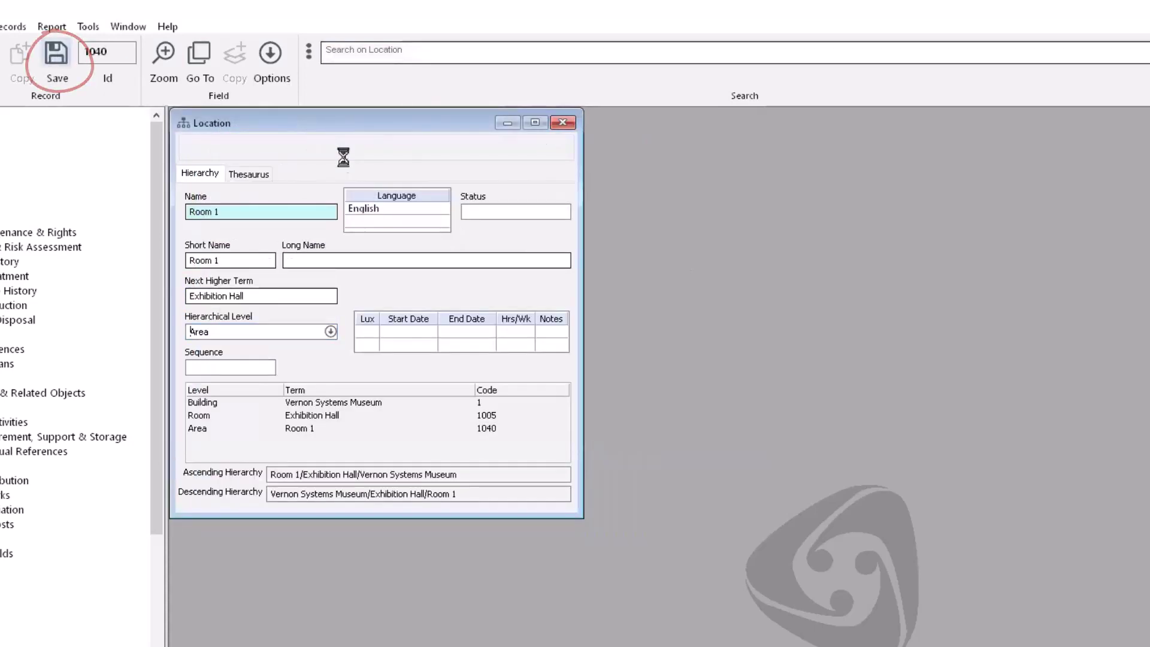
Step: Create location 'Room 2' with Exhibition Hall as its next higher term and save it
left_click(288, 212)
type("Room 2")
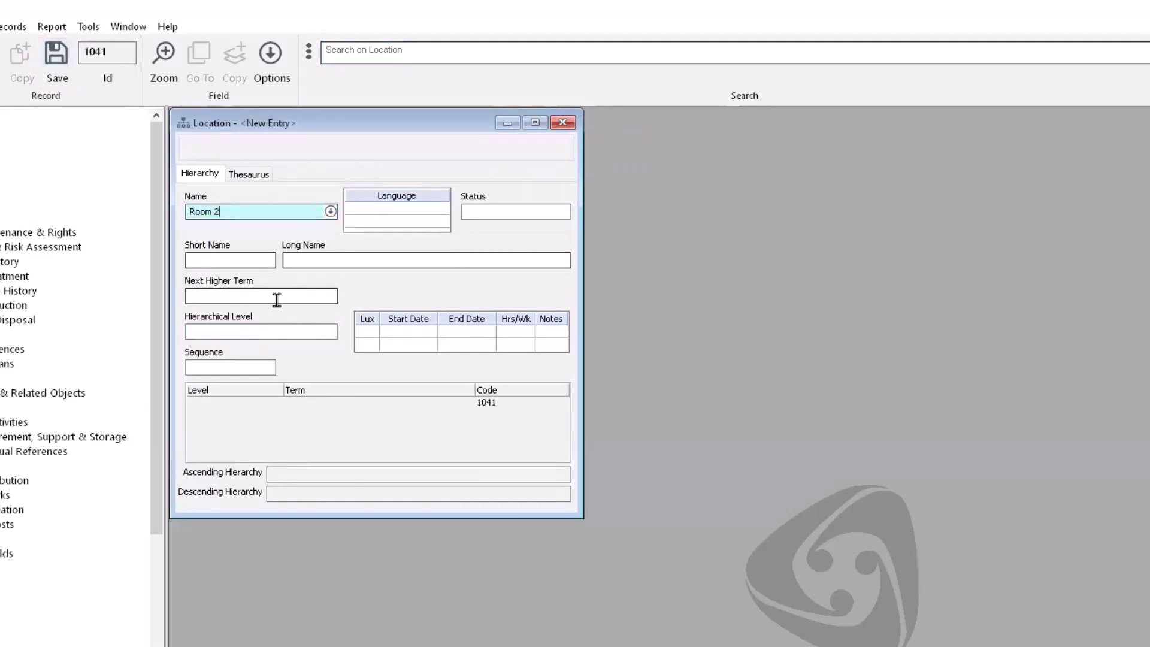
left_click(276, 299)
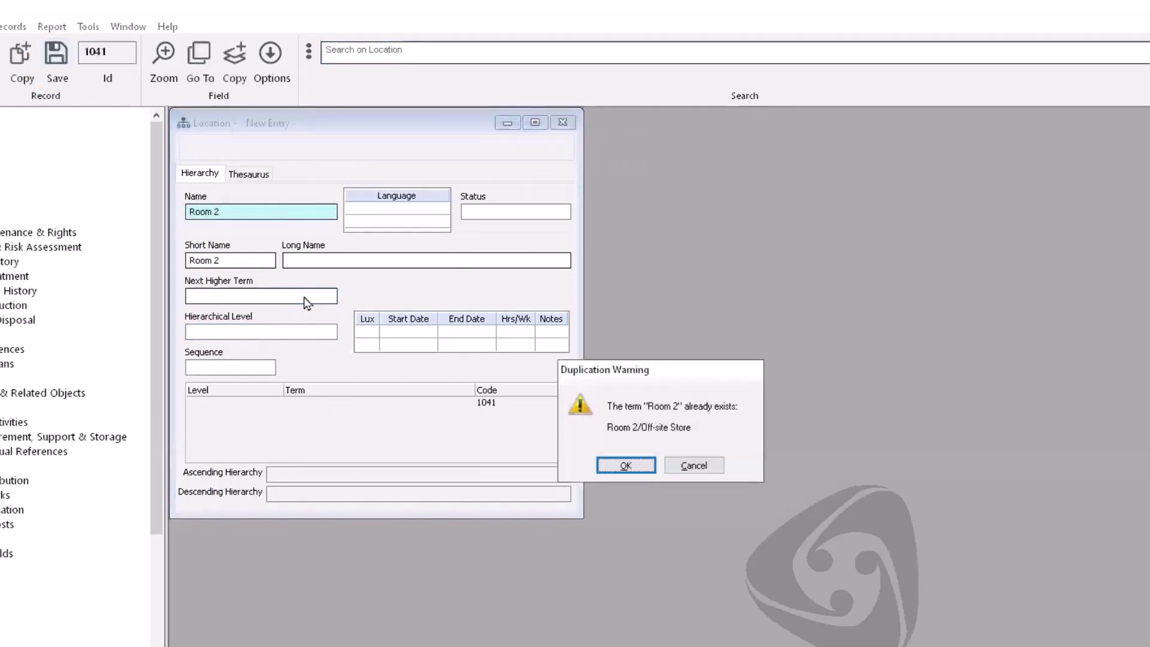
left_click(623, 466)
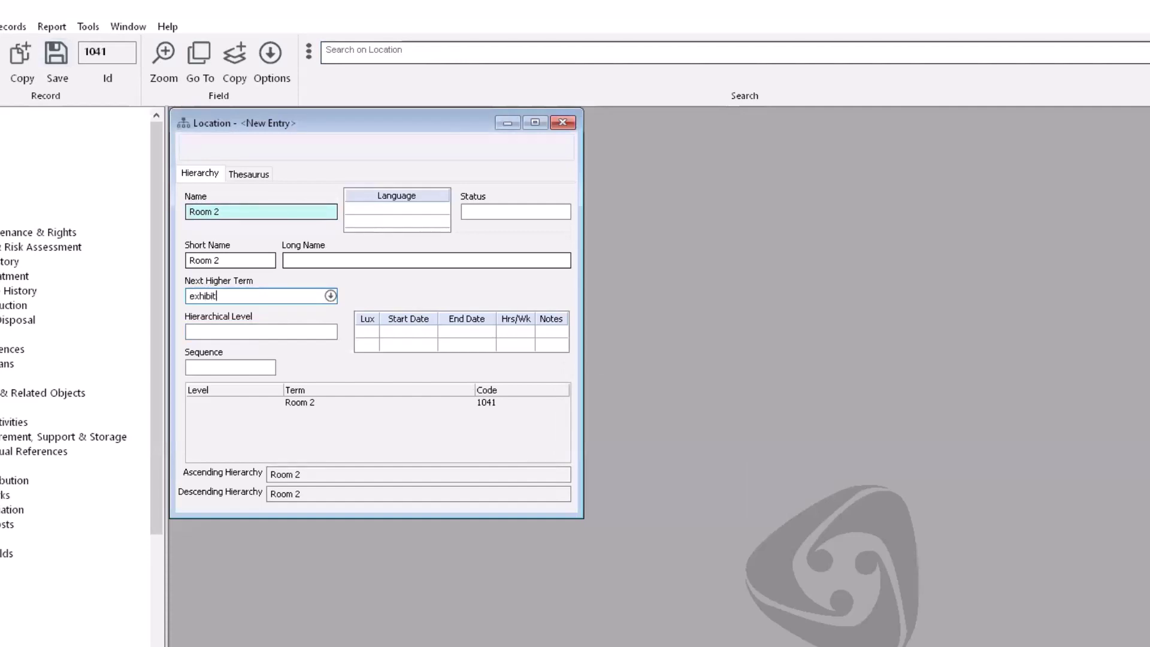
key("Tab")
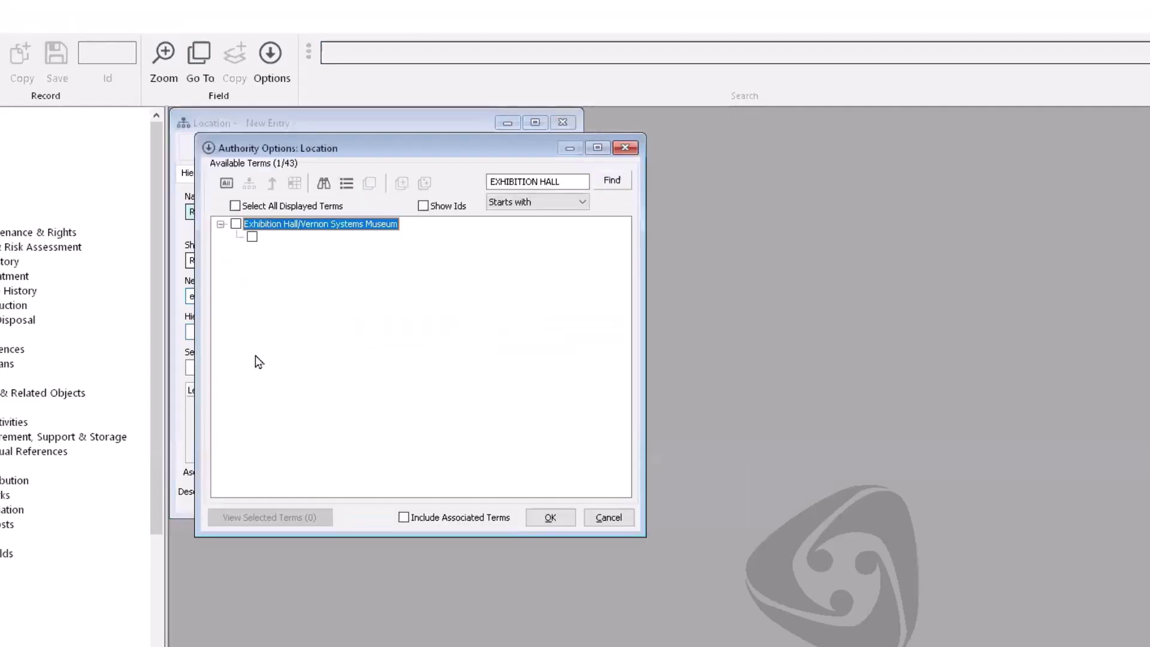
left_click(236, 225)
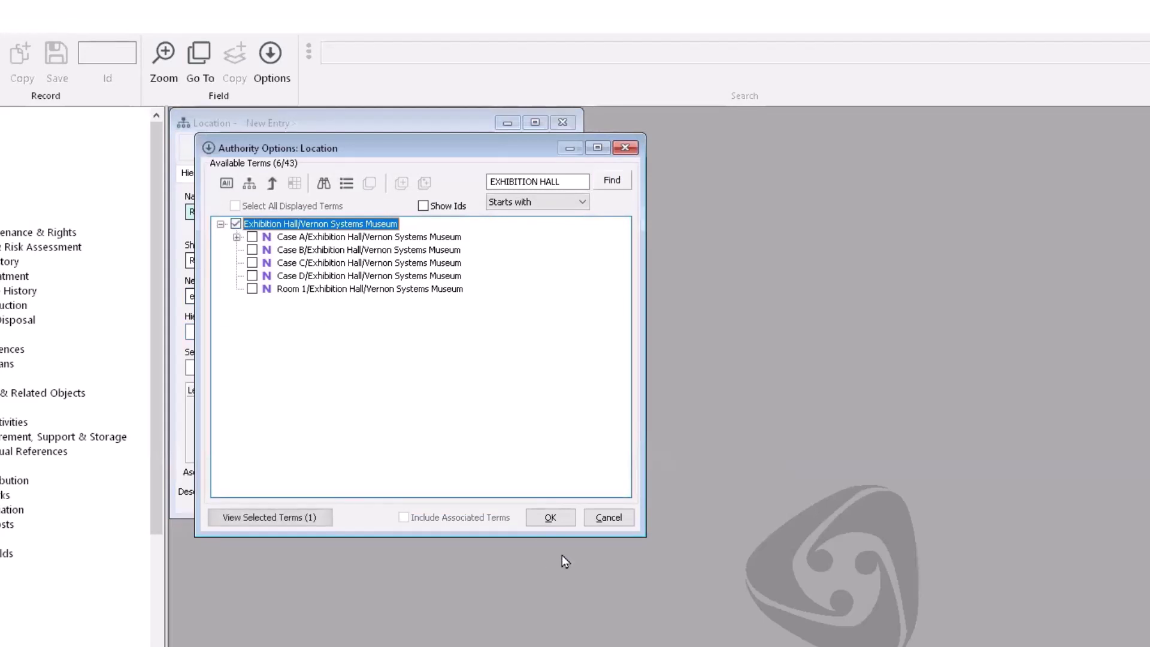
left_click(550, 516)
left_click(57, 54)
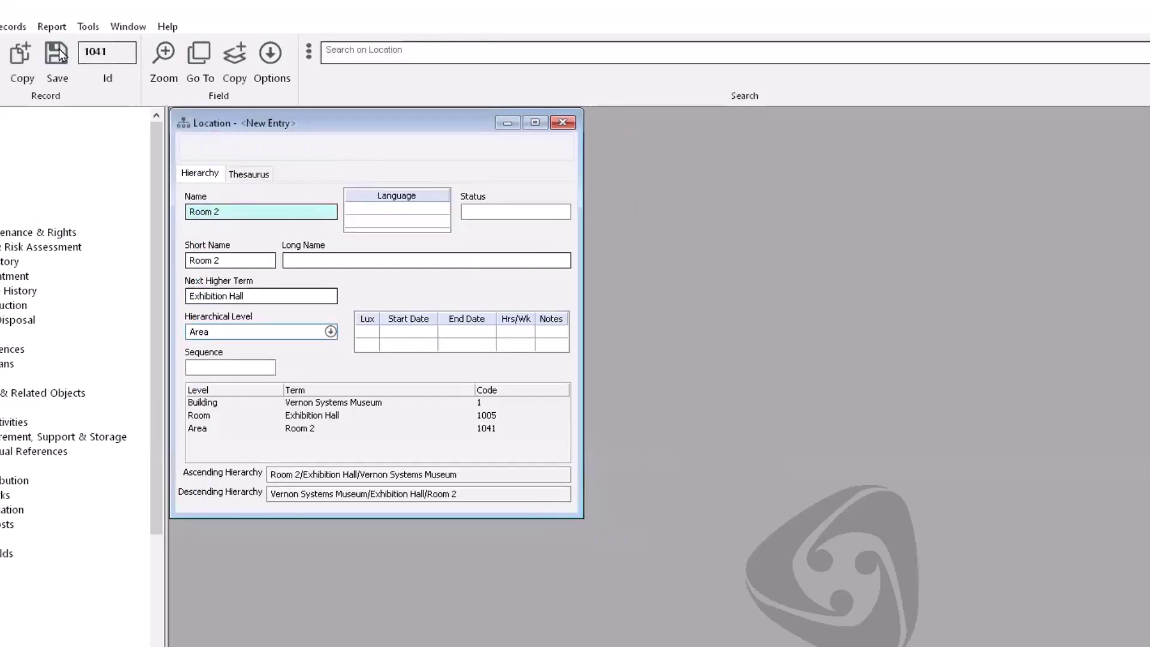
left_click(452, 56)
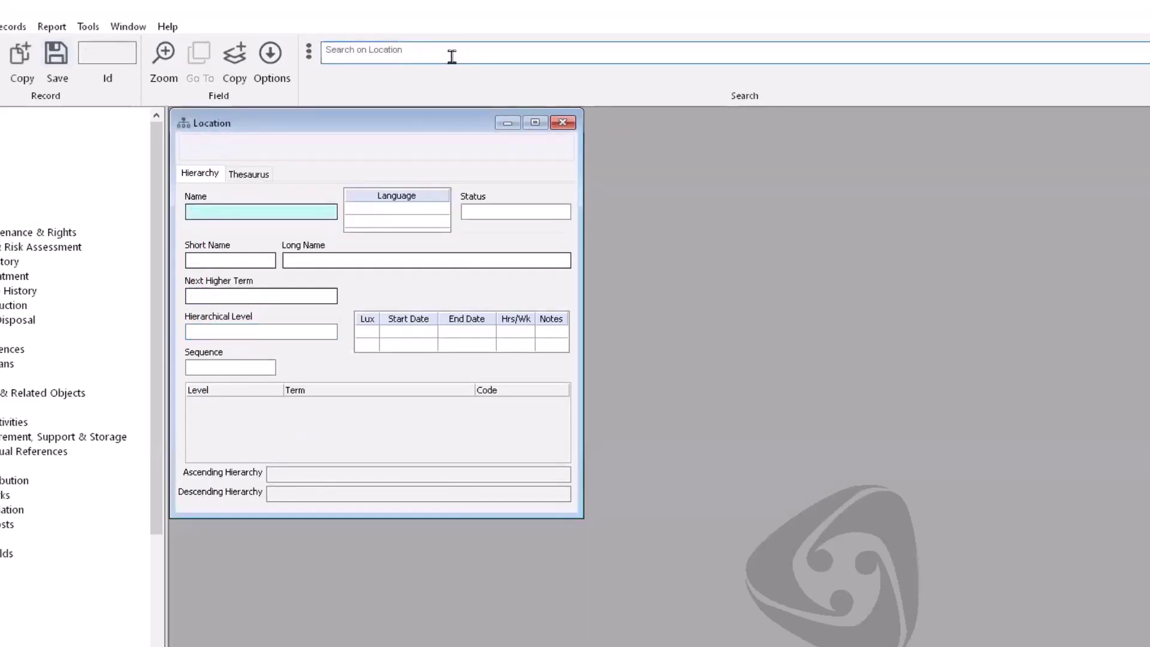
Step: Browse the location hierarchy to confirm Exhibition Hall holds Cases A–D plus Rooms 1 and 2
key("Return")
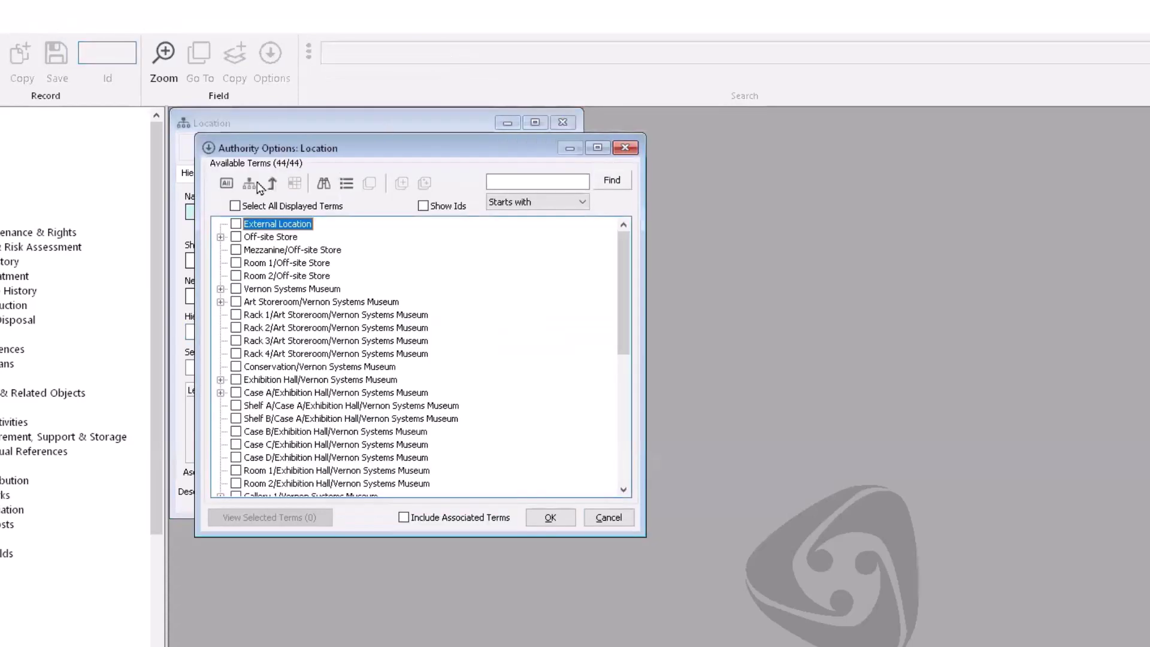
left_click(249, 183)
left_click(221, 250)
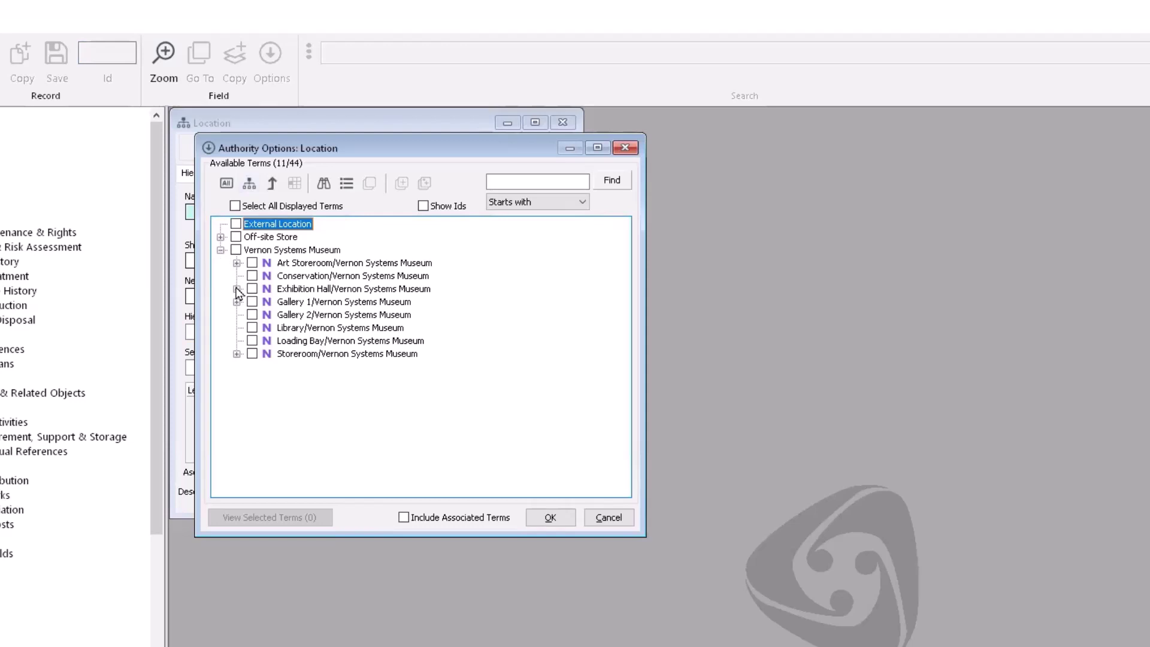
left_click(236, 289)
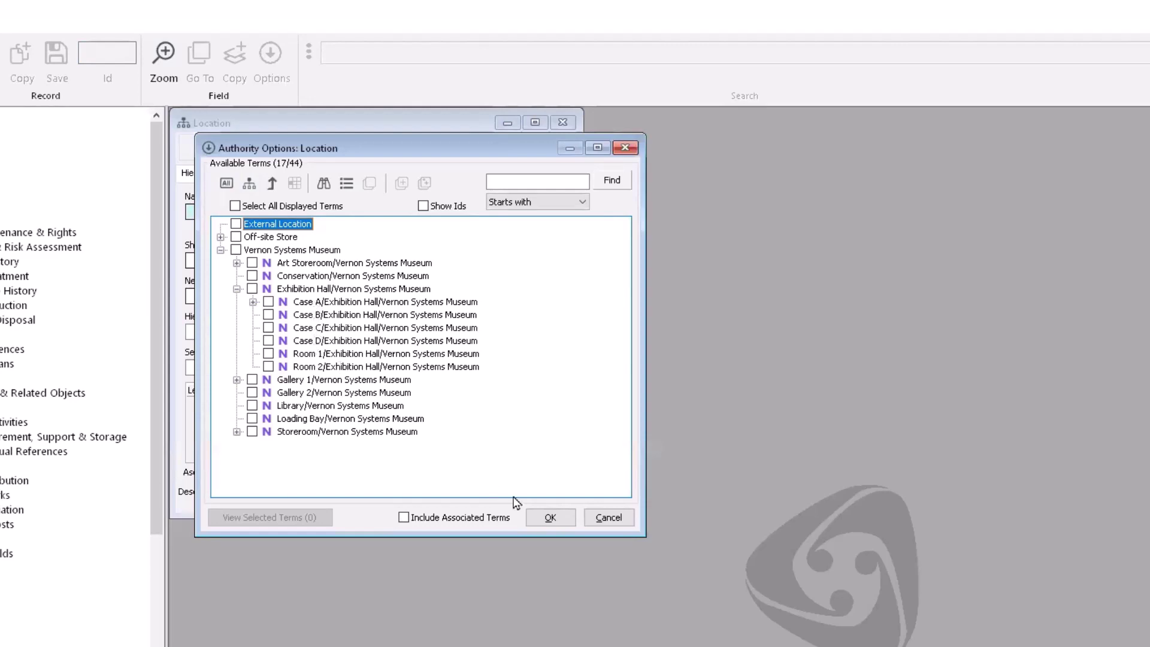
left_click(620, 514)
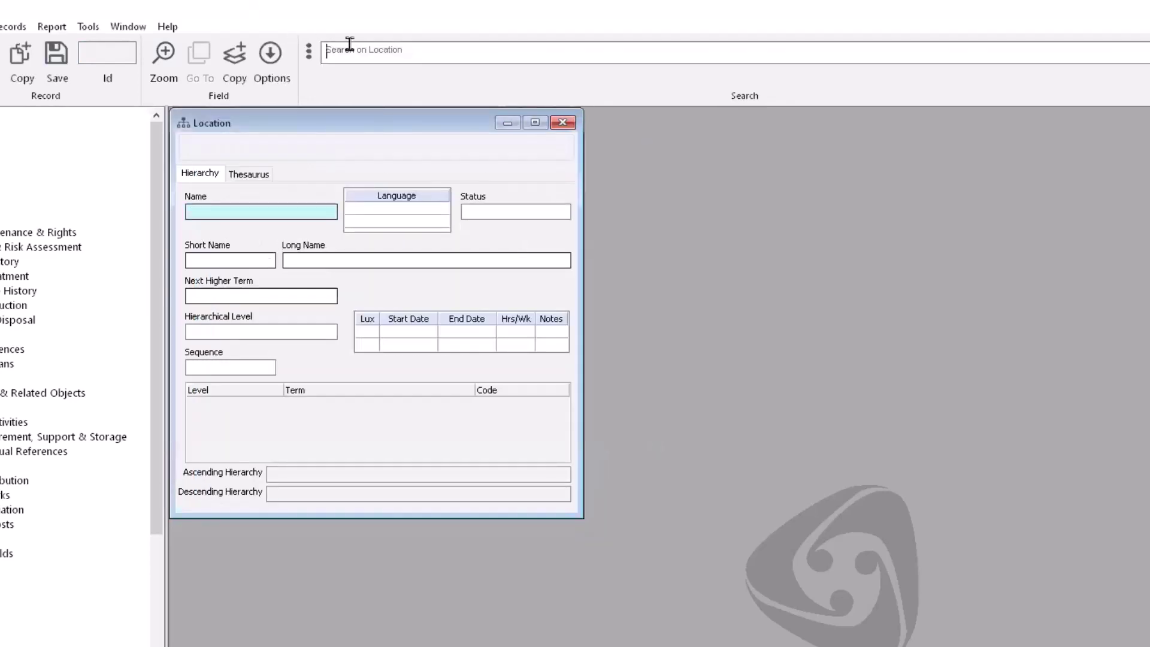
Step: Search for CASE locations and open all four Case records for editing
left_click(330, 52)
type("case")
key("Return")
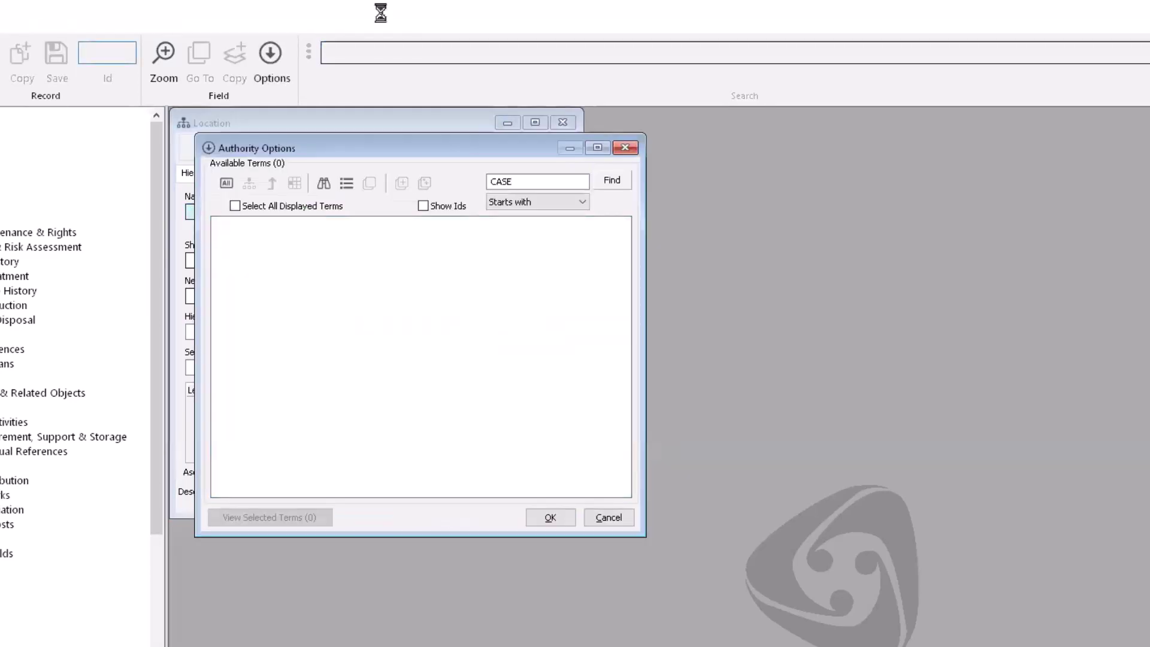
left_click(235, 206)
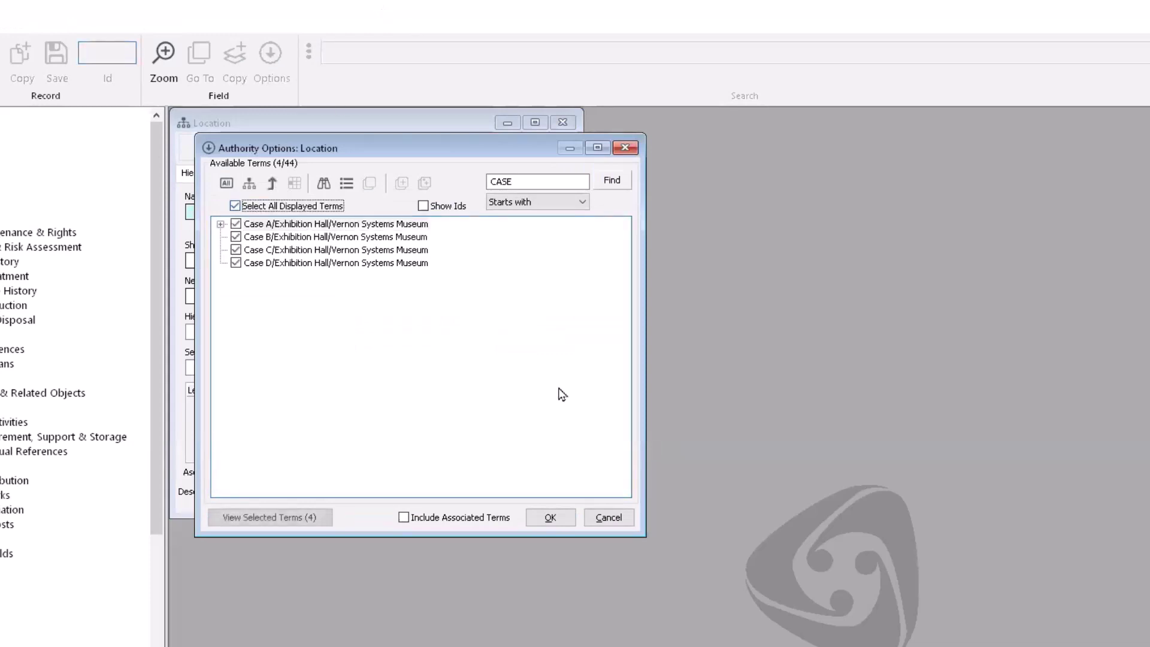
left_click(554, 517)
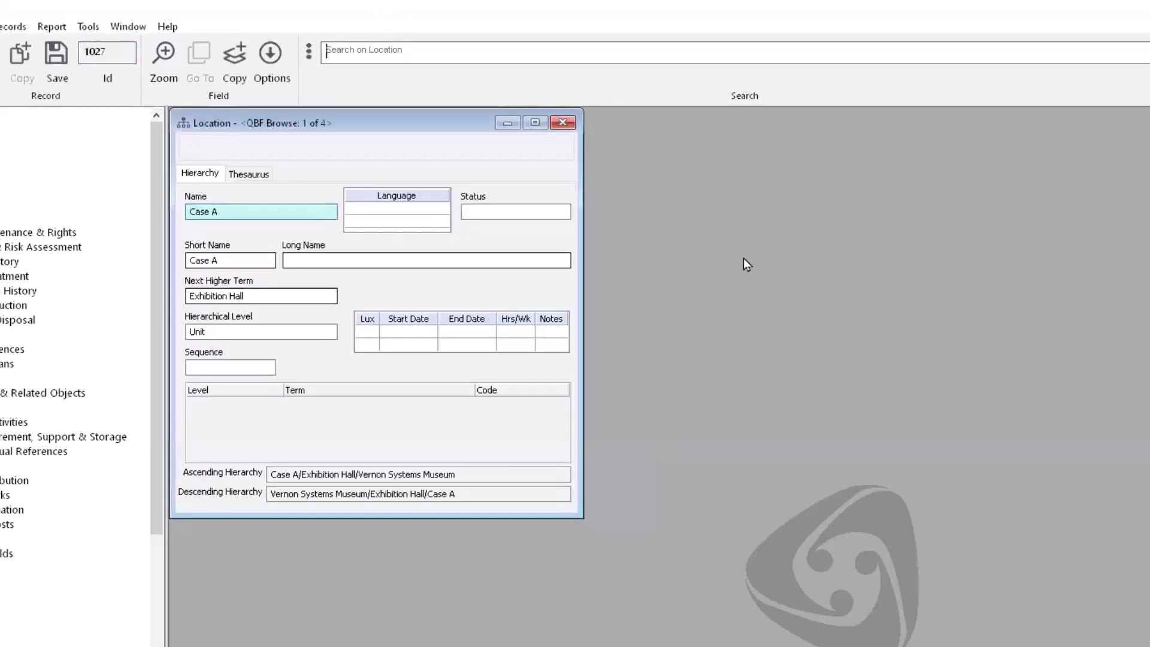
Step: Re-parent Cases A and B under Room 1/Exhibition Hall, dropping Exhibition Hall, and save
left_click(264, 296)
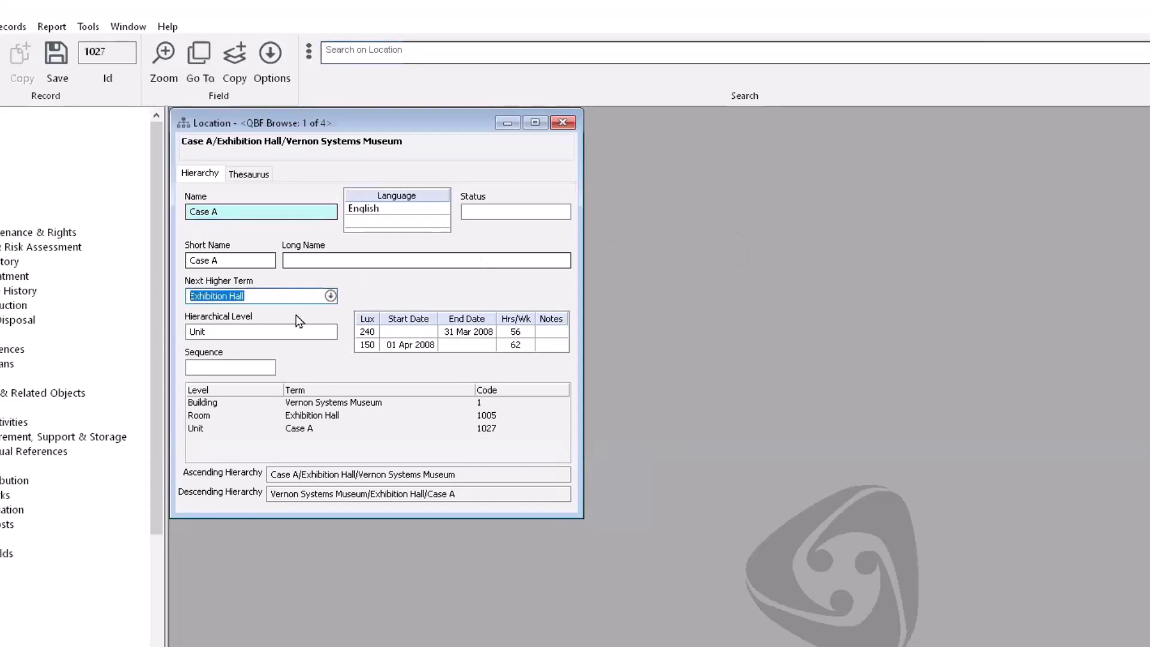
type("room 1")
key("Tab")
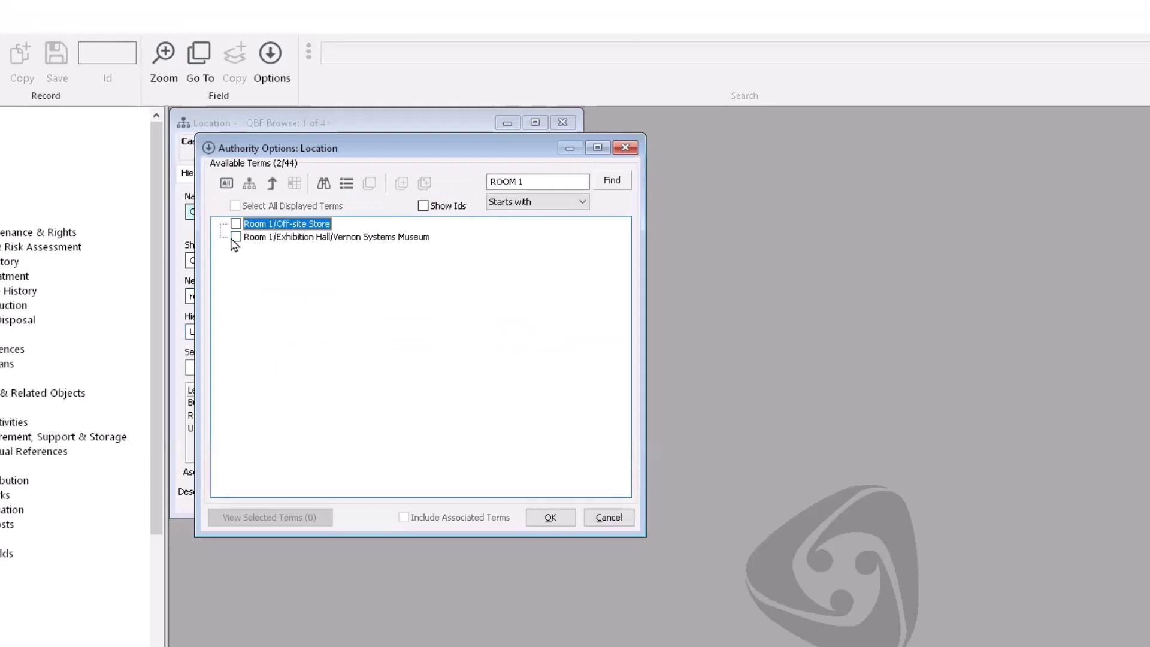
left_click(235, 237)
left_click(550, 517)
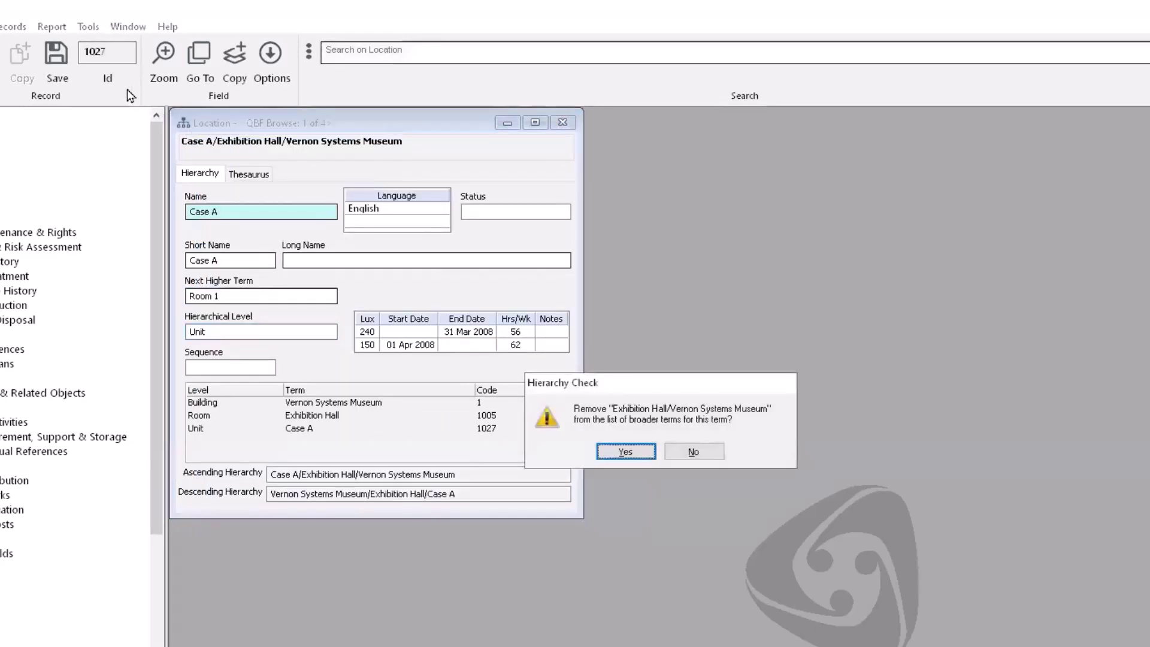
key("Return")
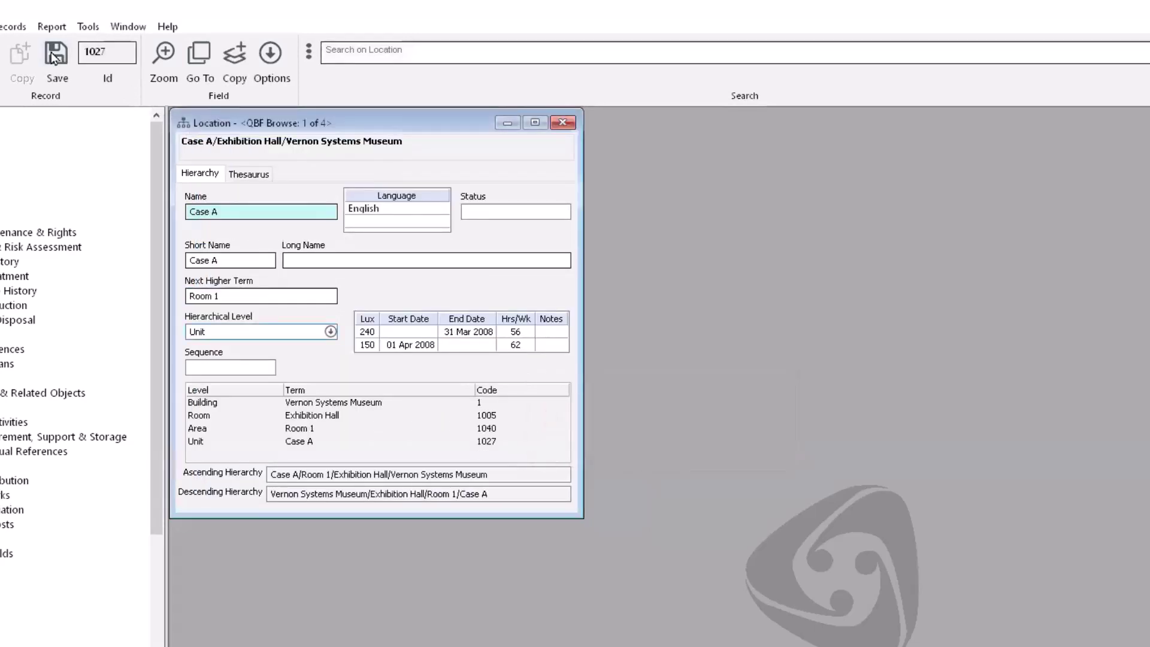
left_click_drag(261, 296, 177, 294)
type("room 1")
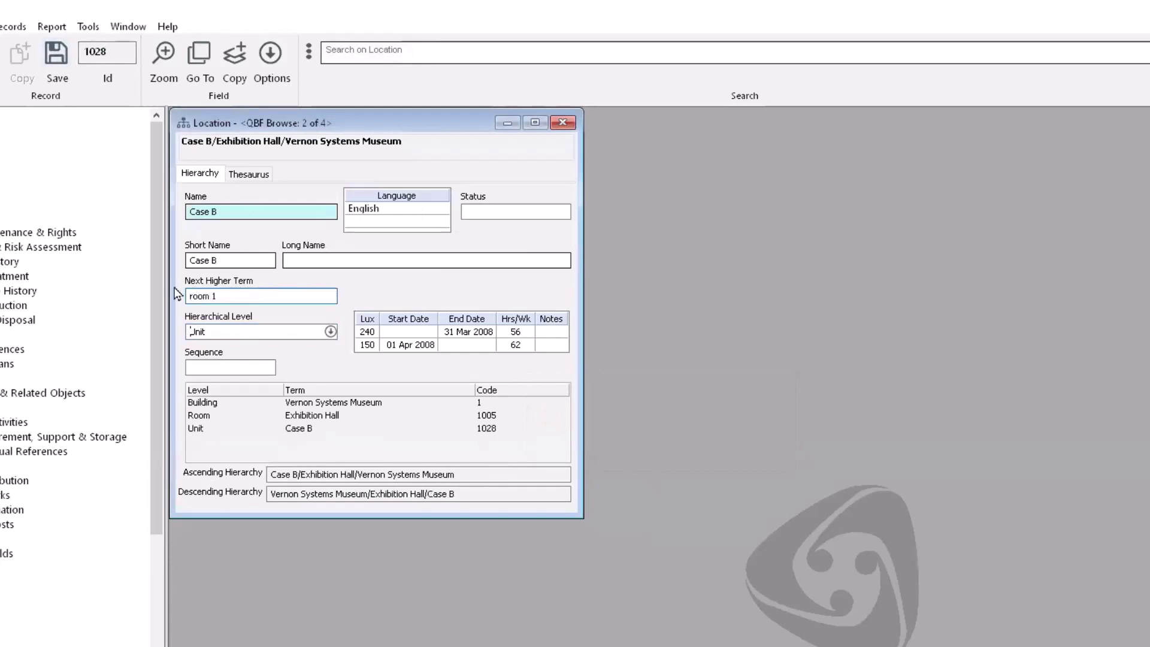
key("Tab")
left_click(235, 237)
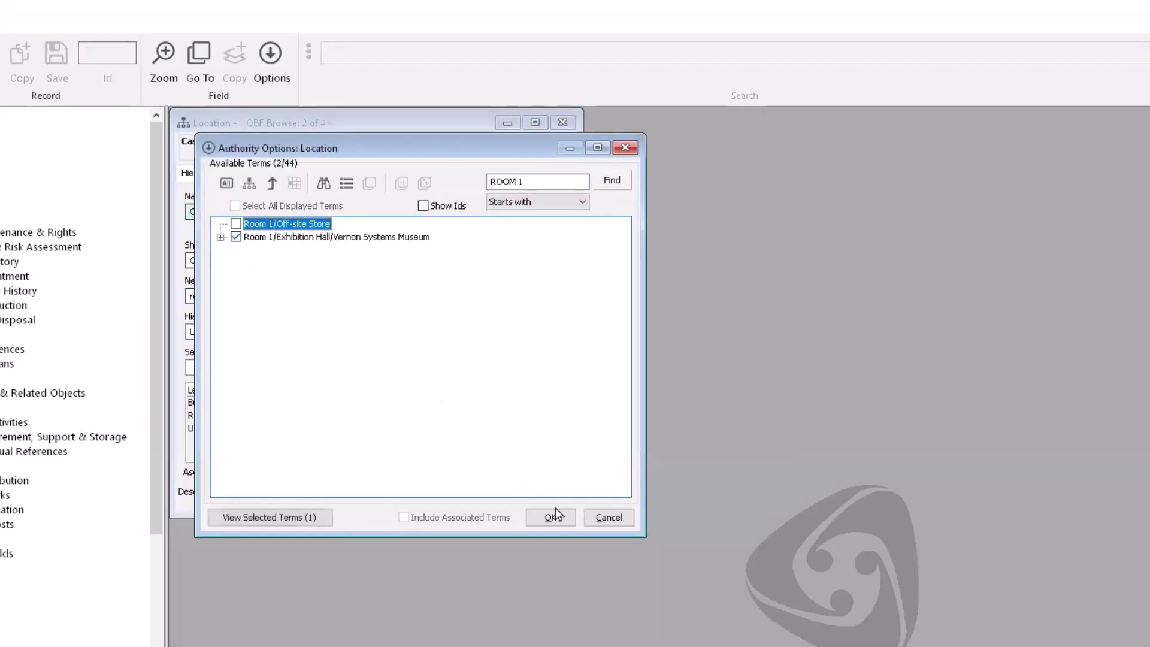
left_click(551, 516)
left_click(627, 456)
left_click(56, 55)
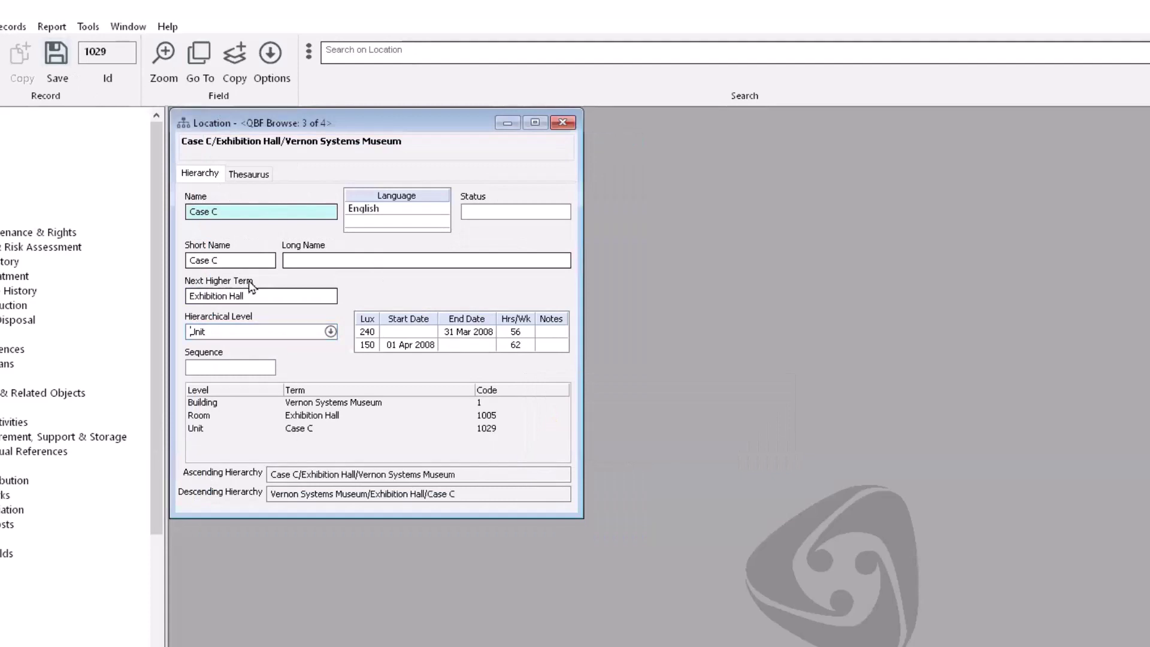
Step: Re-parent Cases C and D under Room 1/Exhibition Hall, dropping Exhibition Hall as broader term
left_click_drag(263, 296, 176, 290)
type("room 1")
key("Tab")
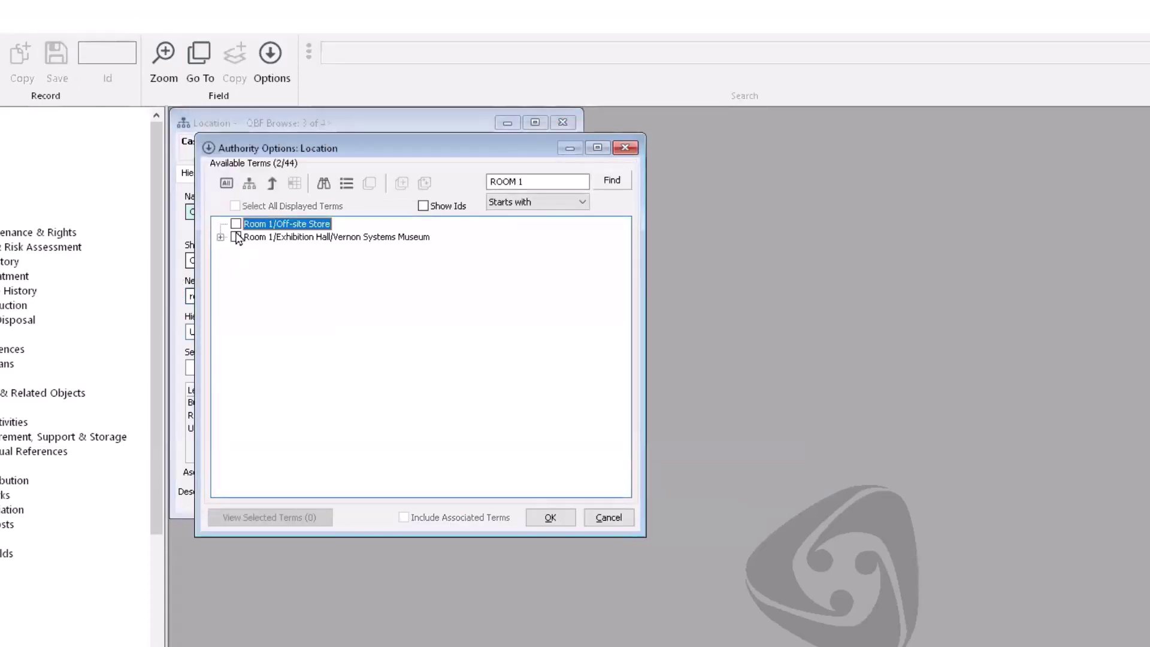
left_click(235, 237)
left_click(548, 517)
key("Return")
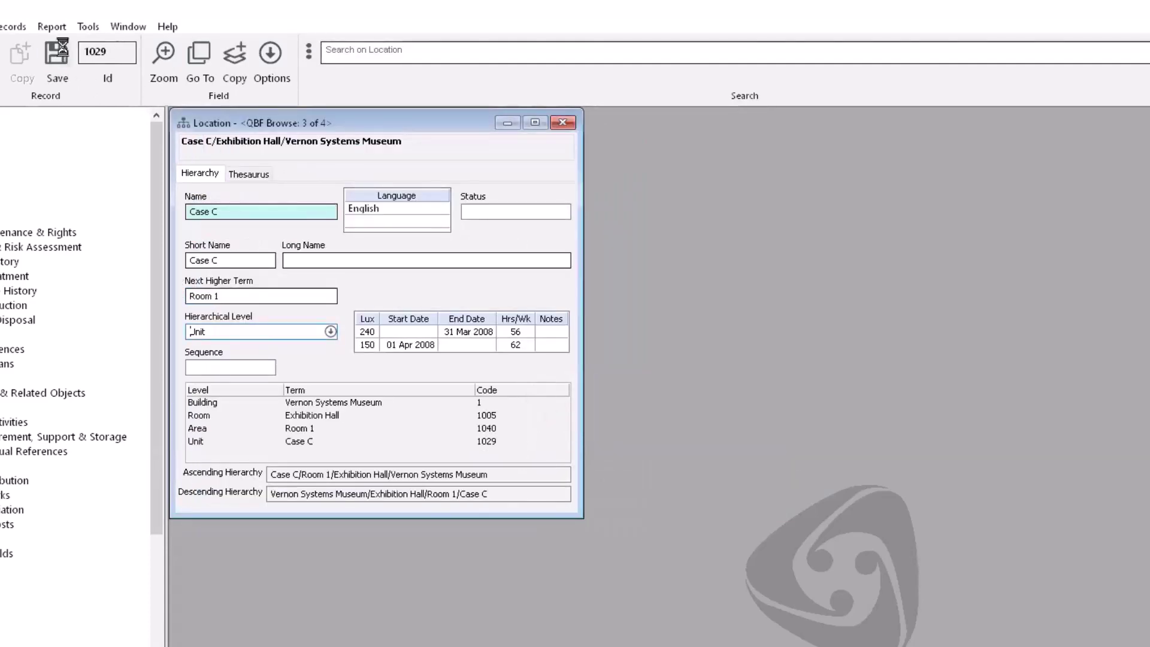
left_click_drag(264, 296, 180, 295)
type("room 1")
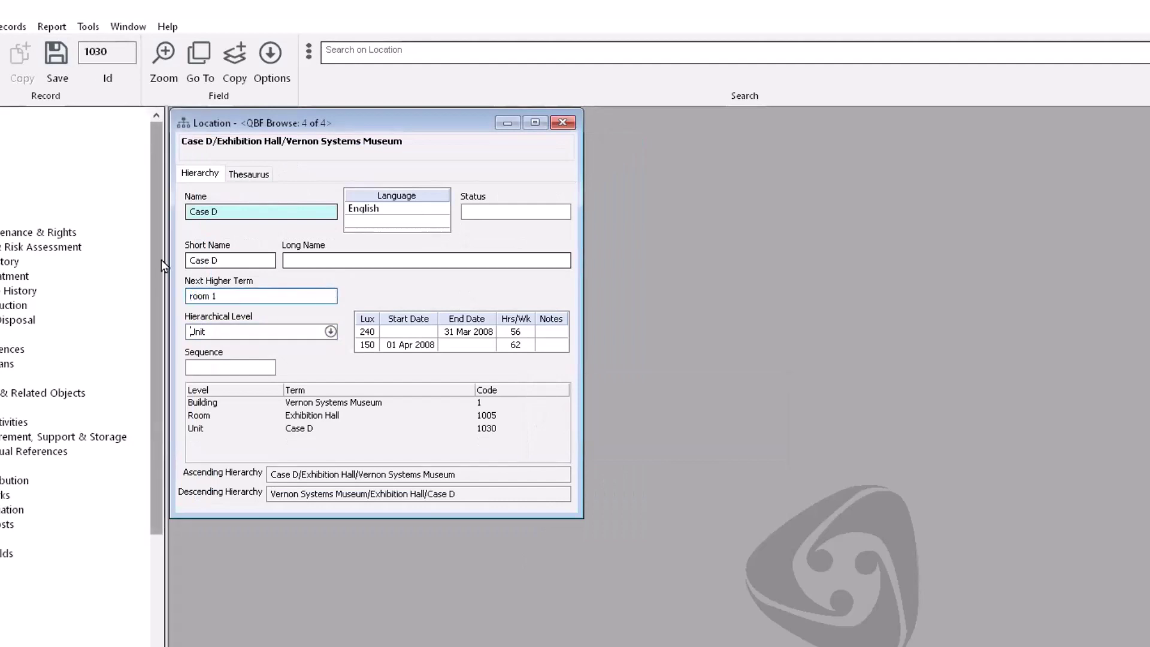
key("Tab")
left_click(235, 238)
key("Return")
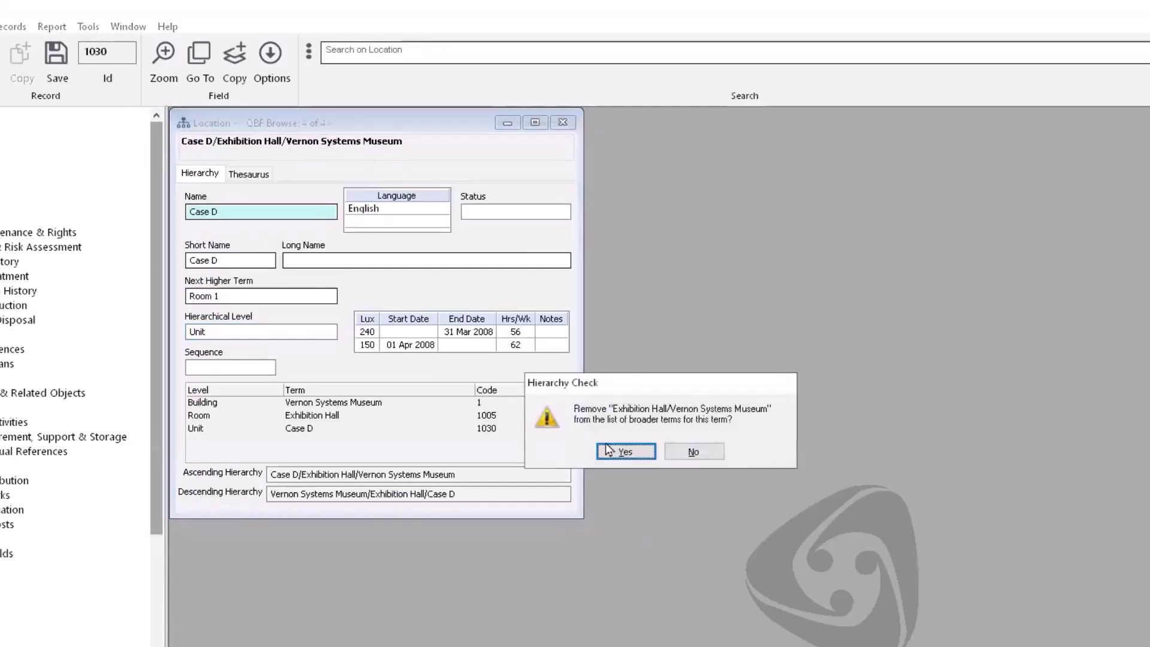
key("Return")
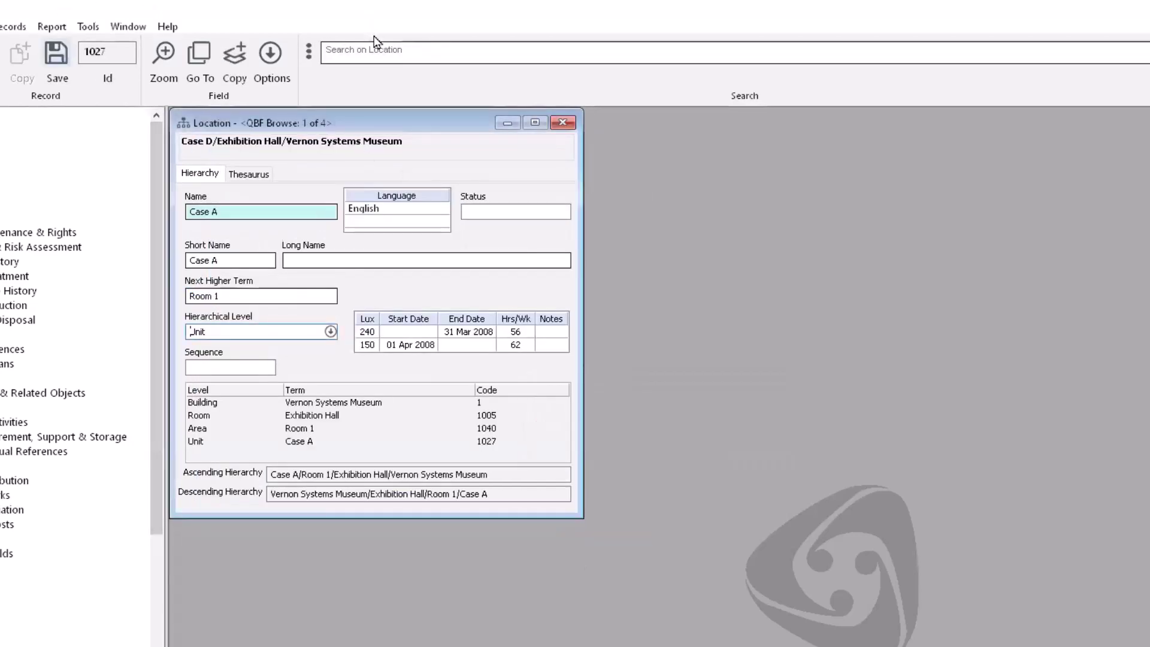
Step: Save, then expand Vernon Systems Museum > Exhibition Hall > Room 1 to confirm Cases A–D
left_click(57, 59)
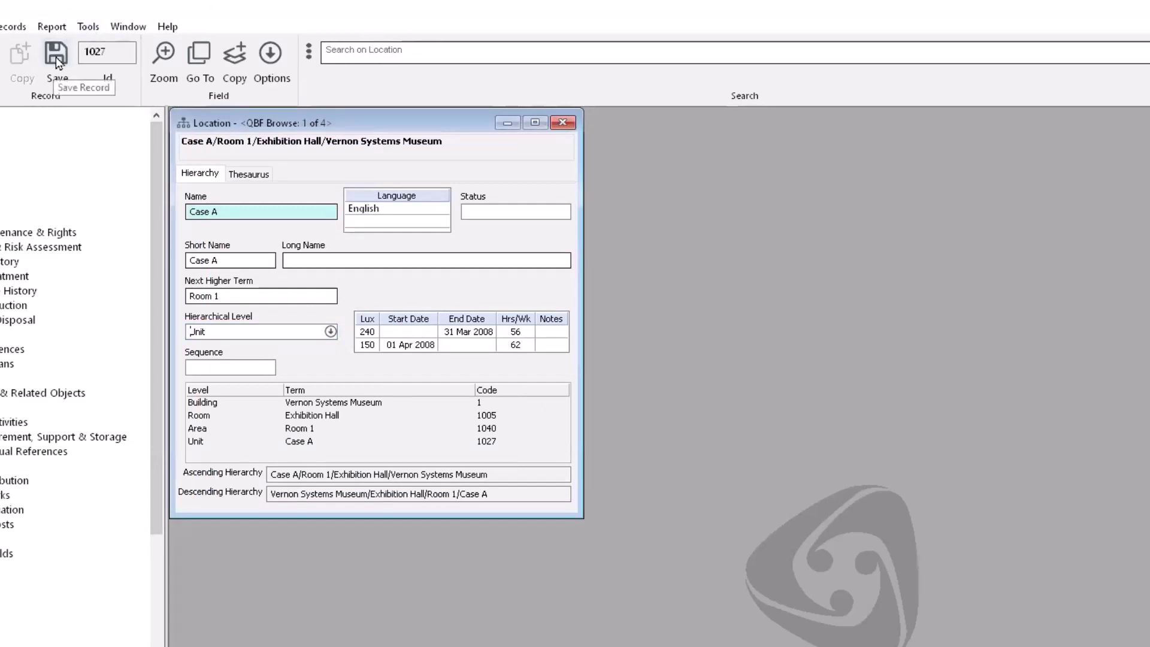
left_click(367, 52)
type("]")
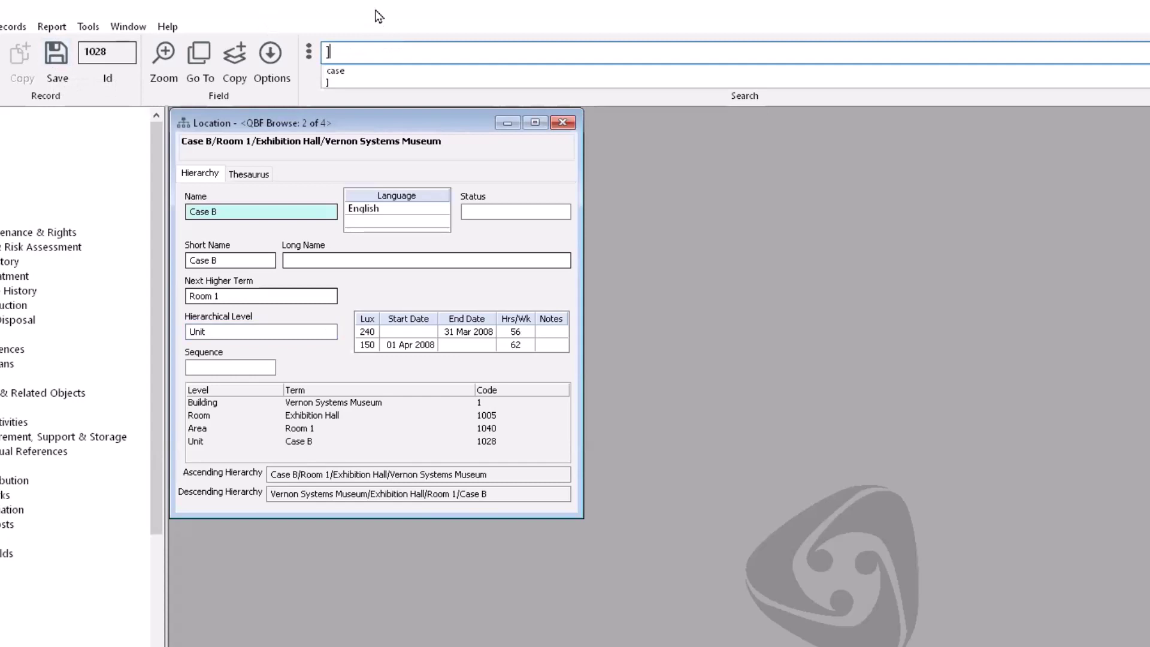
key("Return")
left_click(610, 451)
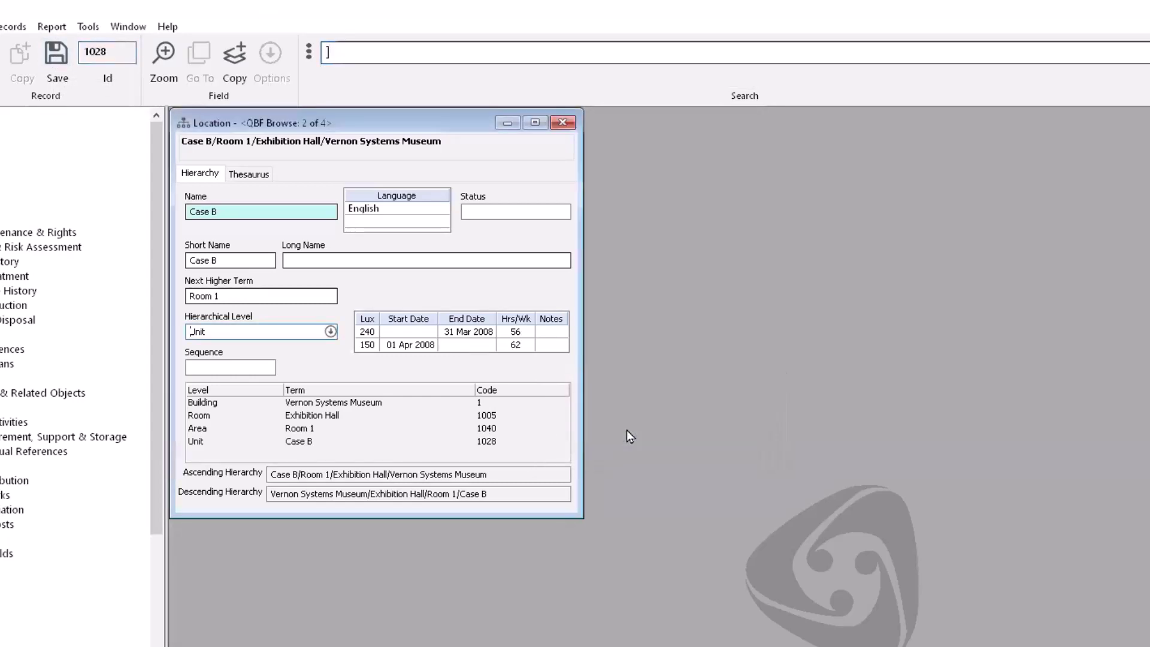
left_click(249, 183)
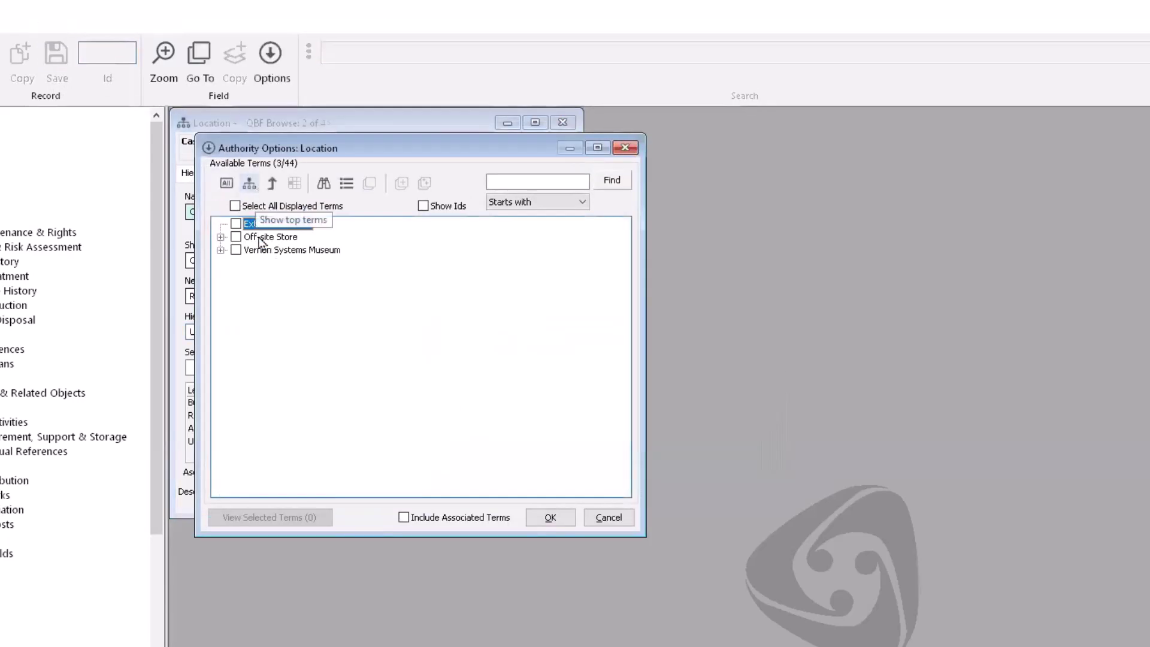
left_click(220, 250)
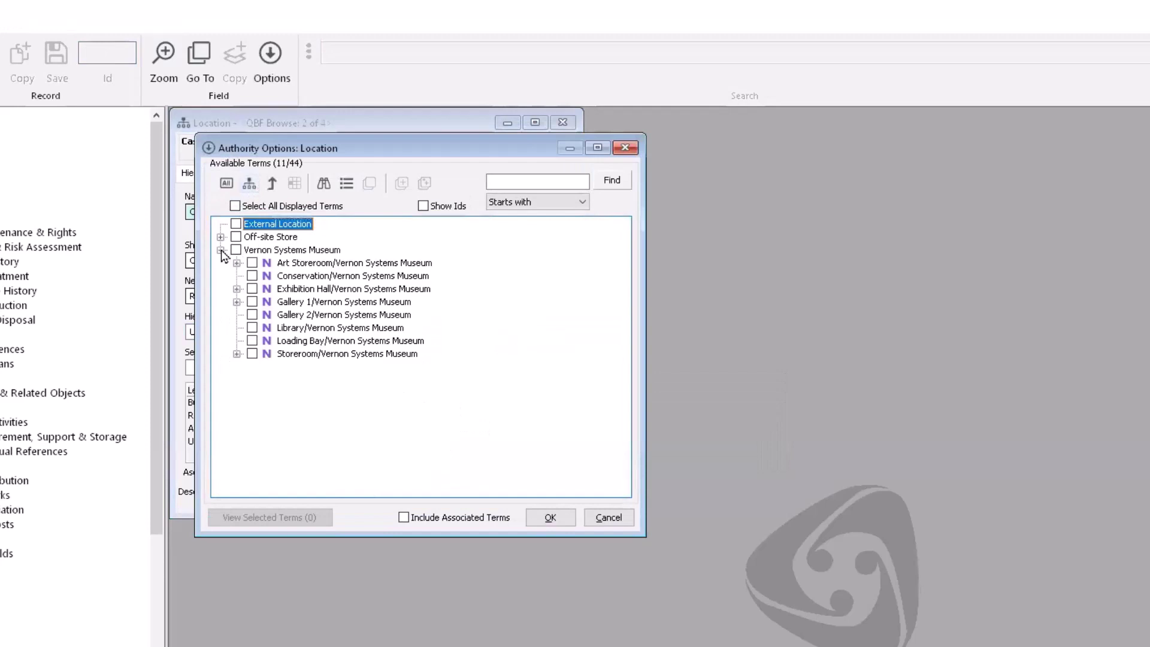
left_click(237, 288)
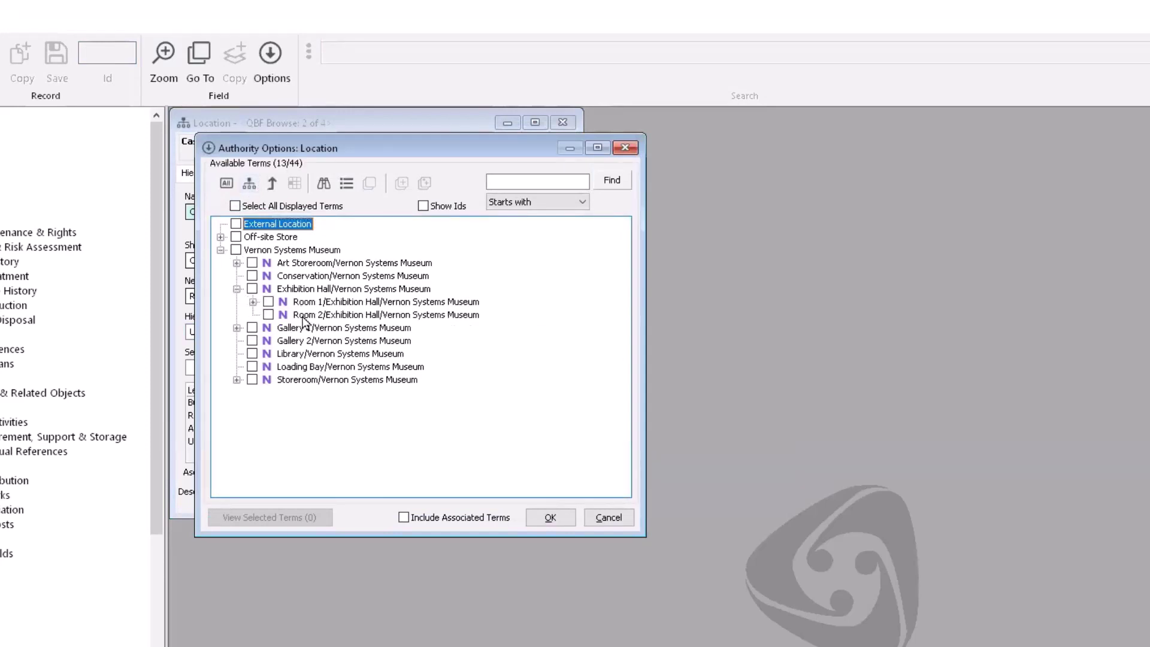
left_click(252, 302)
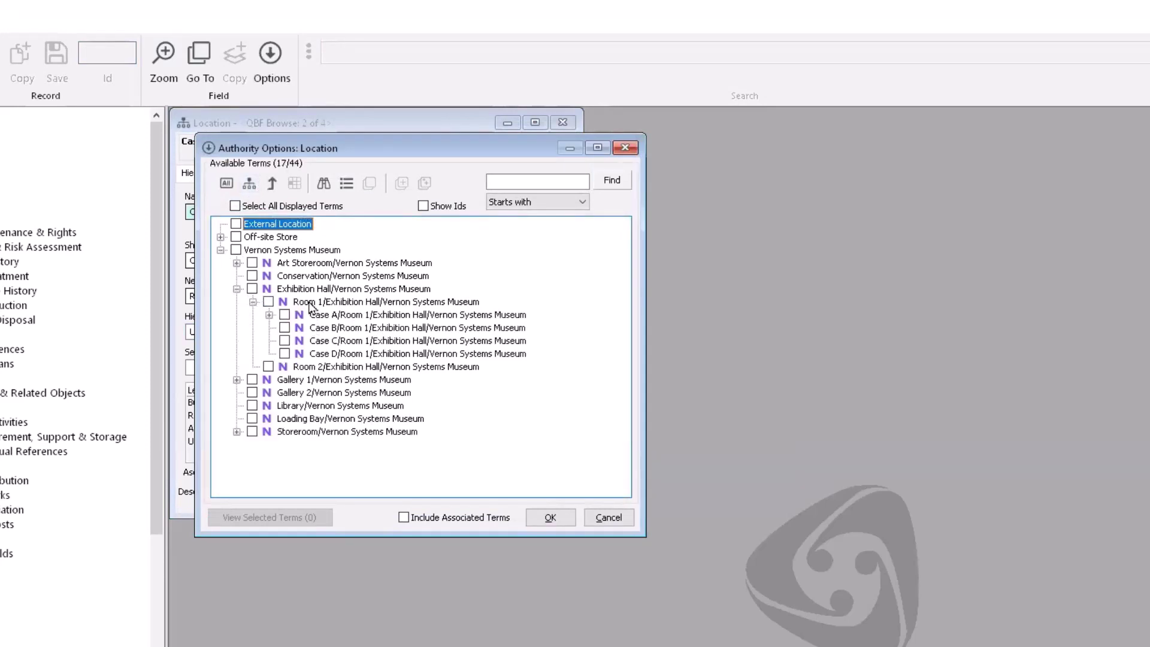
left_click(609, 519)
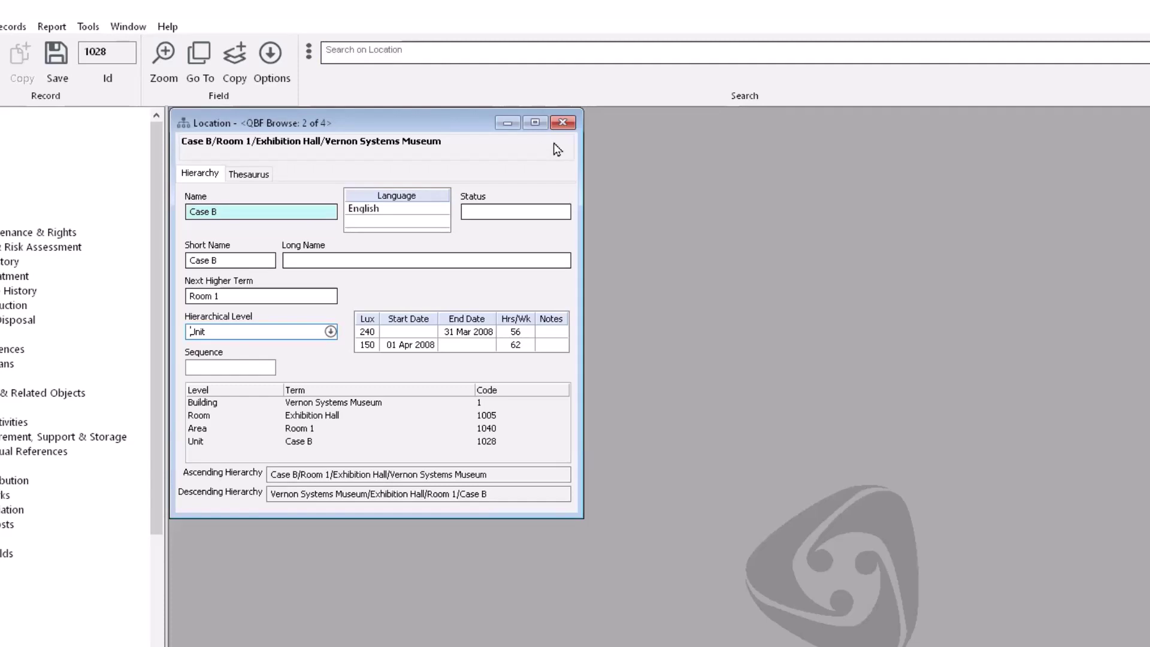
Step: Search all locations with ']' and open the top-level Vernon Systems Museum record
left_click(377, 51)
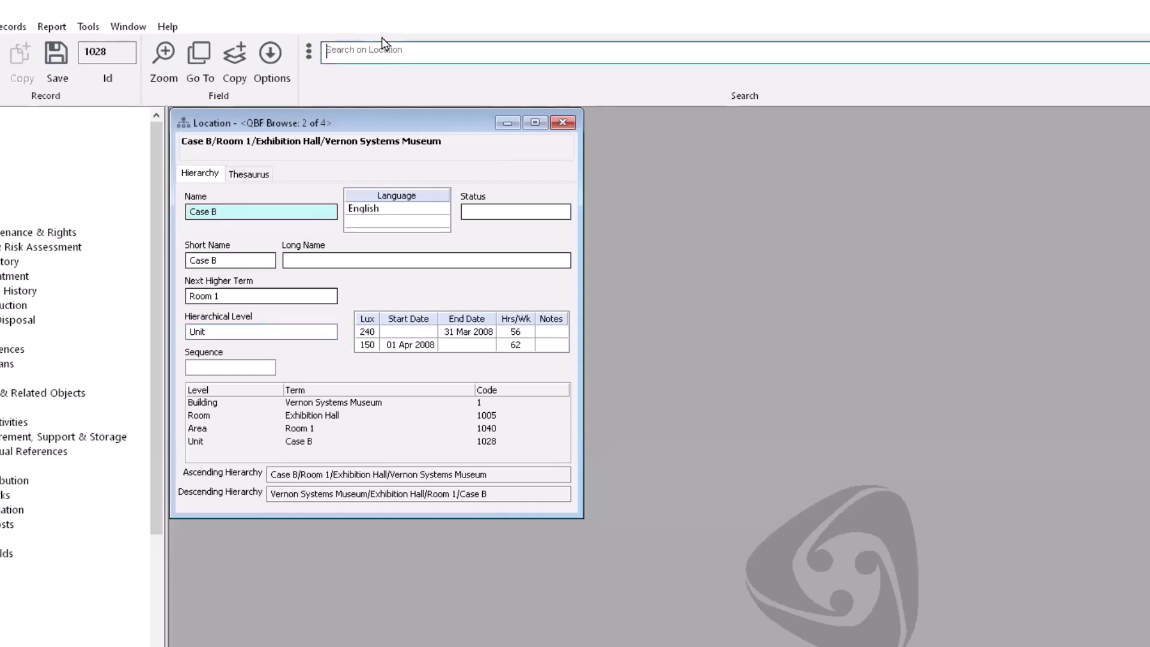
type("]")
key("Return")
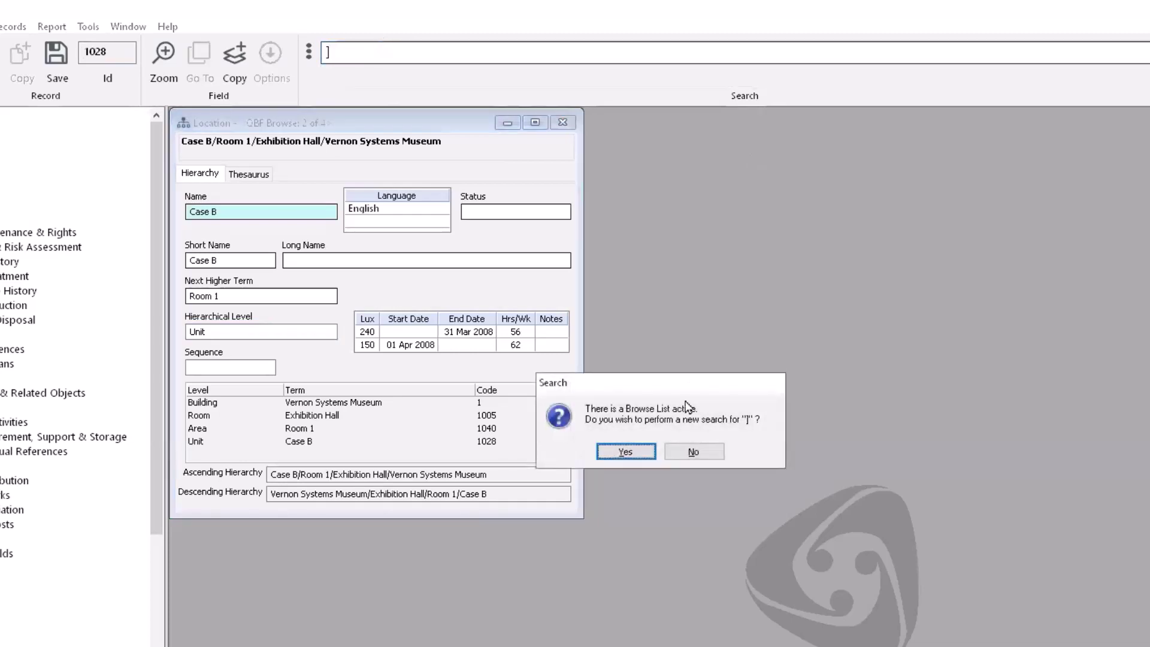
left_click(641, 454)
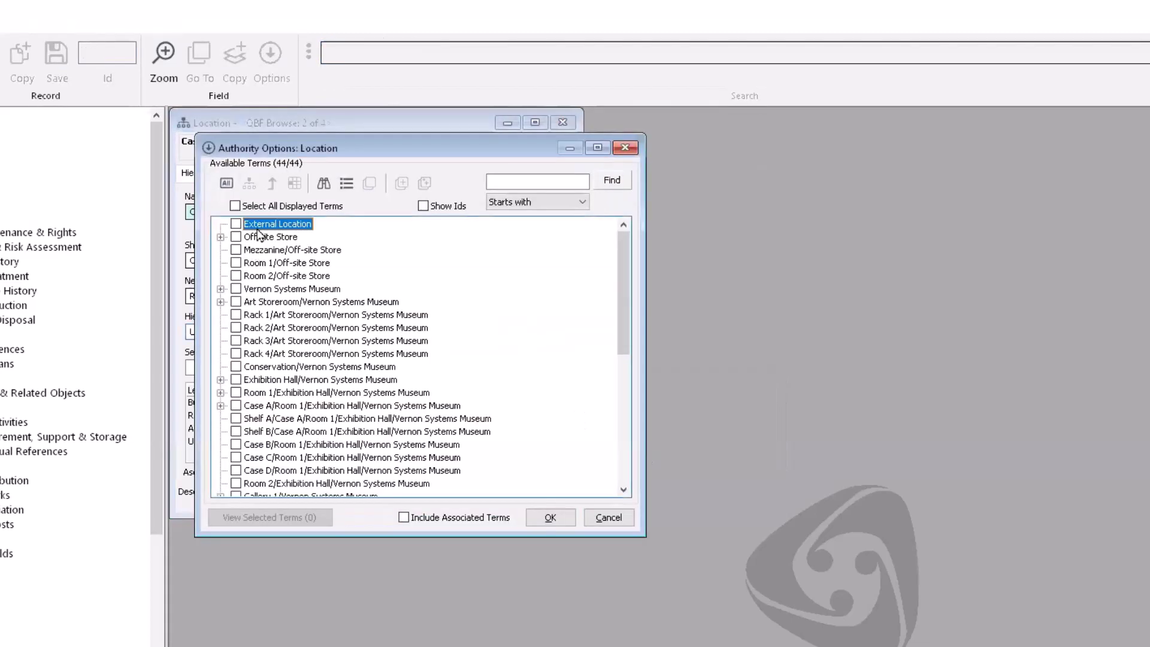
left_click(249, 183)
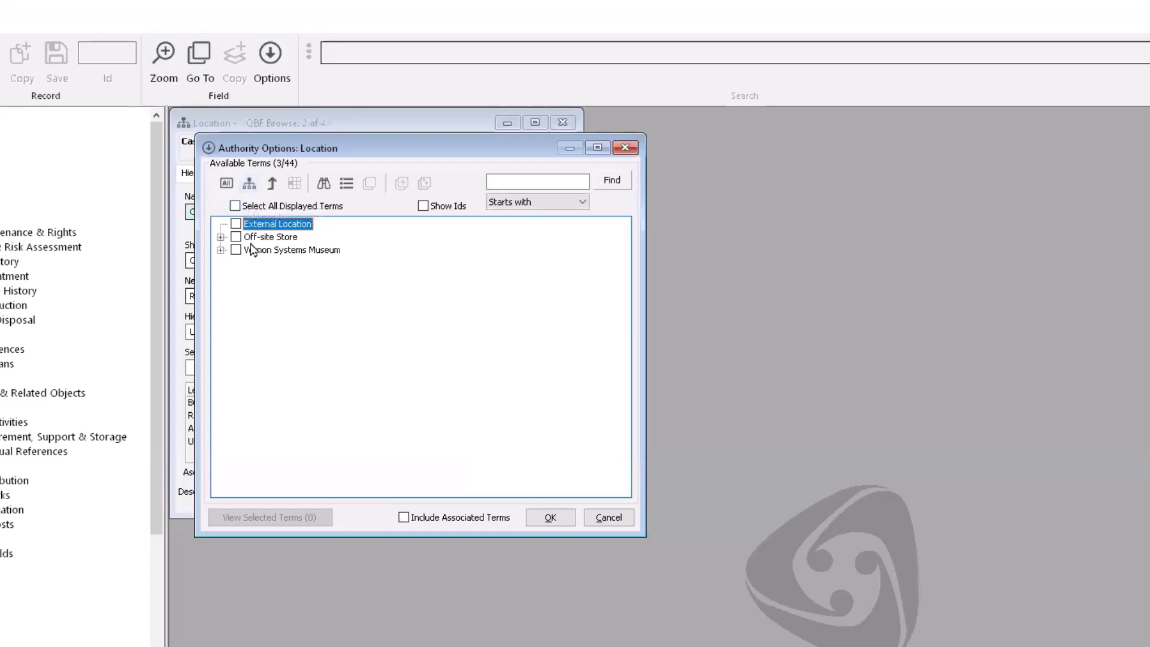
left_click(221, 250)
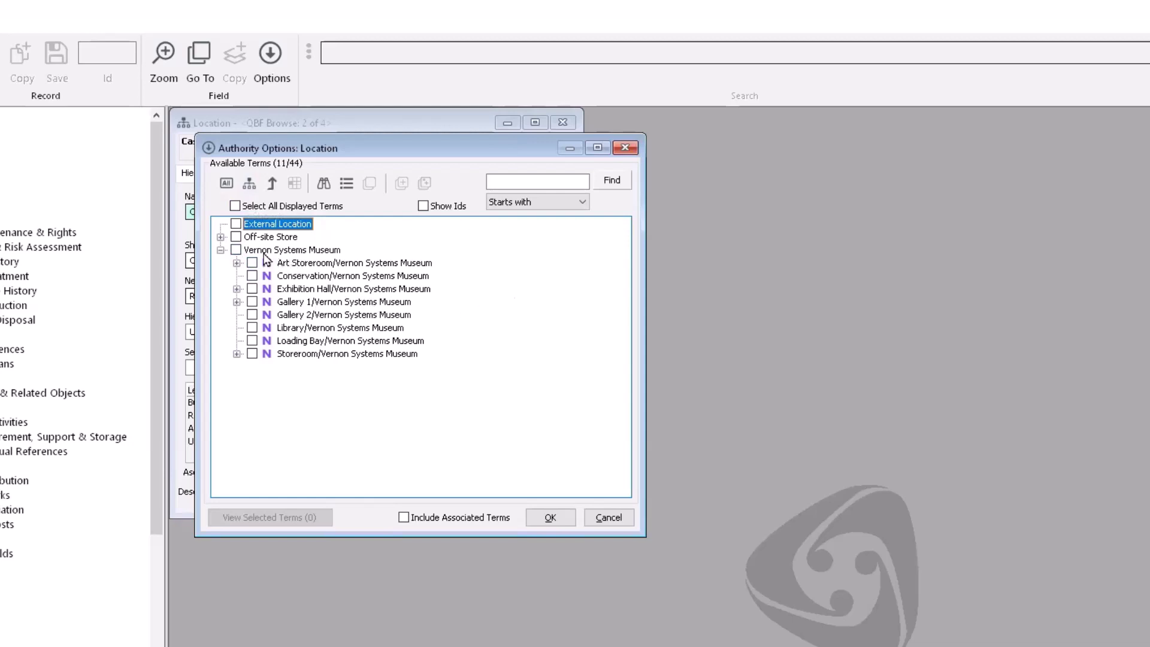
left_click(235, 249)
left_click(255, 250)
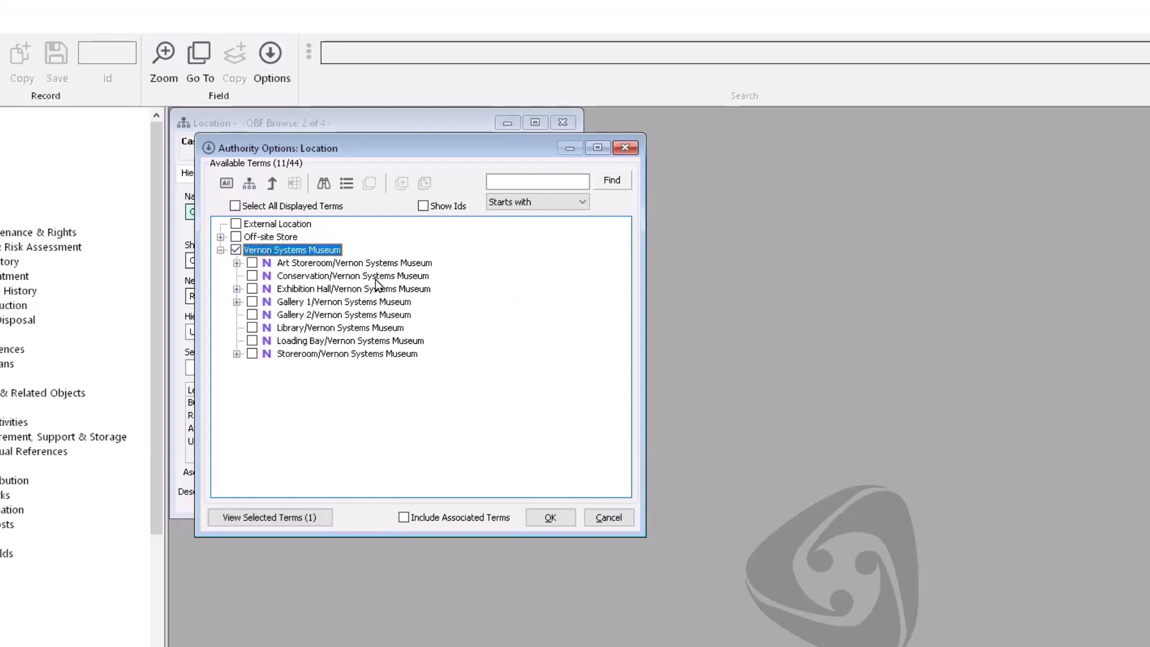
left_click(562, 520)
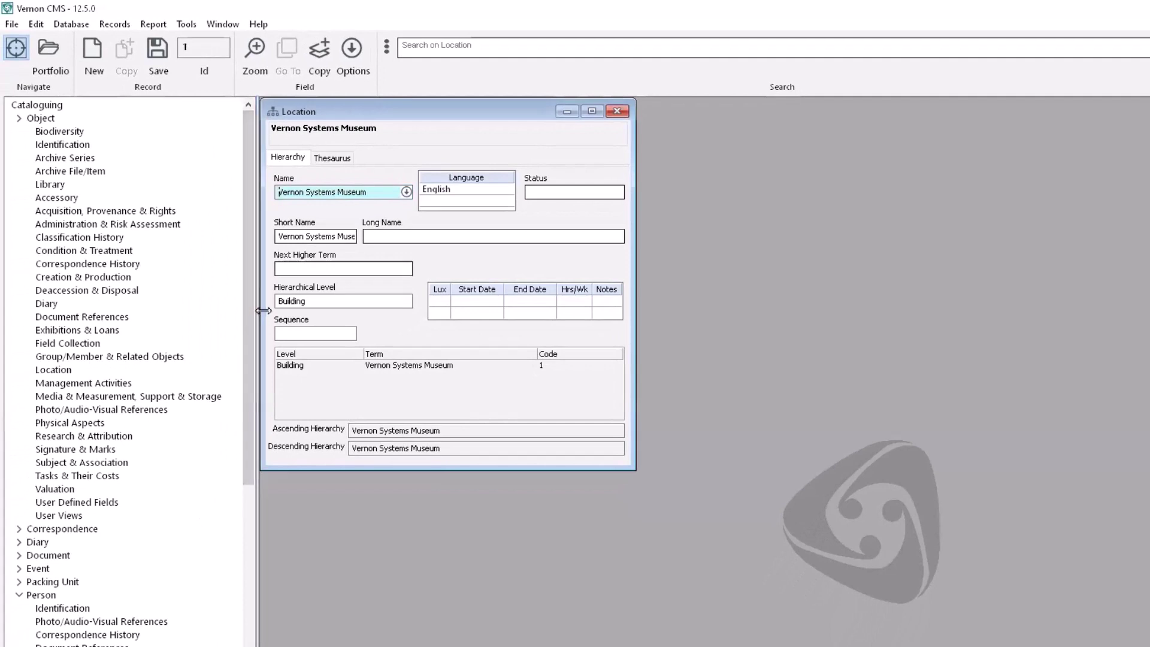
Step: Open Authority Management for the Vernon Systems Museum location record via Other Files > Location
left_click(79, 26)
left_click(218, 5)
left_click_drag(249, 135, 246, 383)
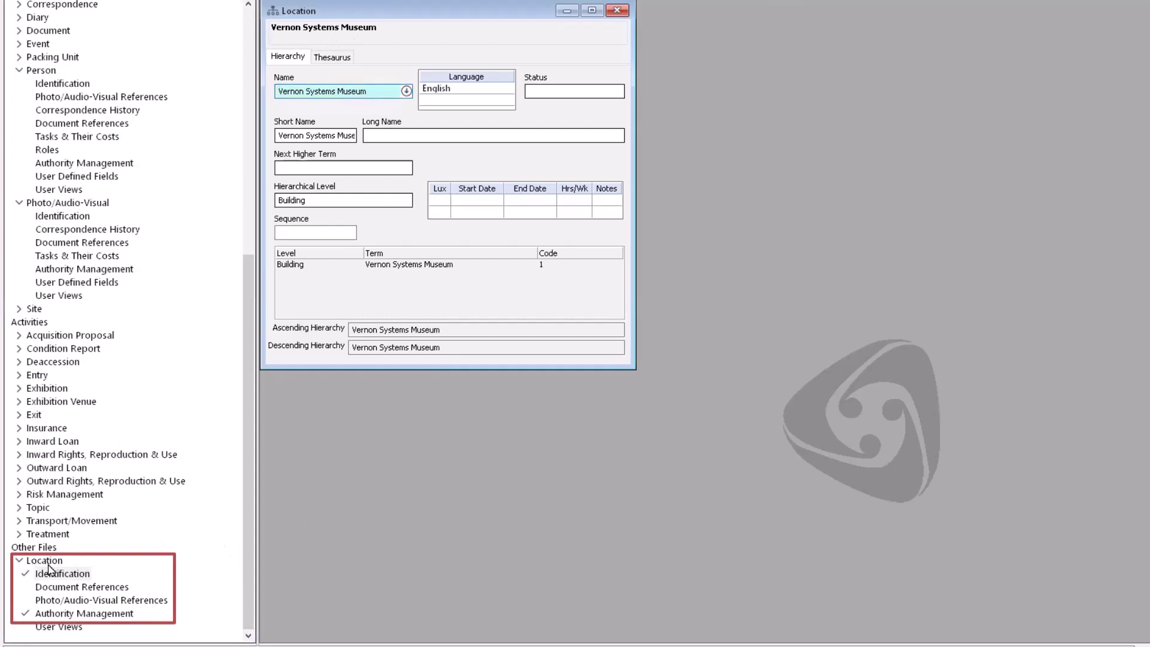
double_click(54, 613)
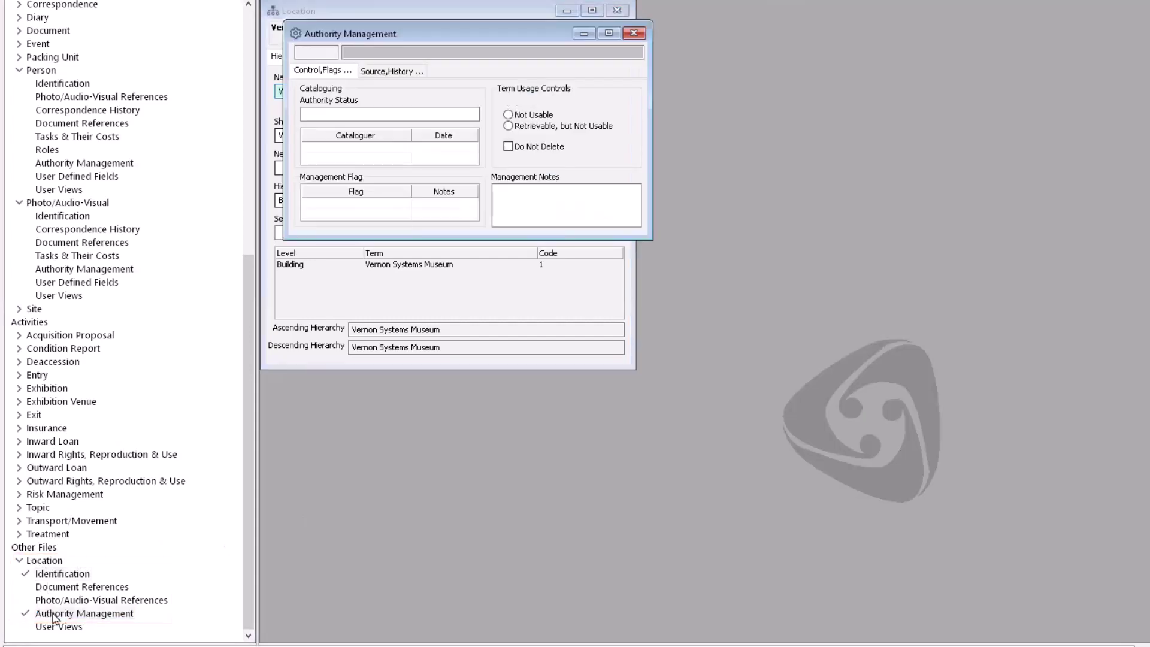
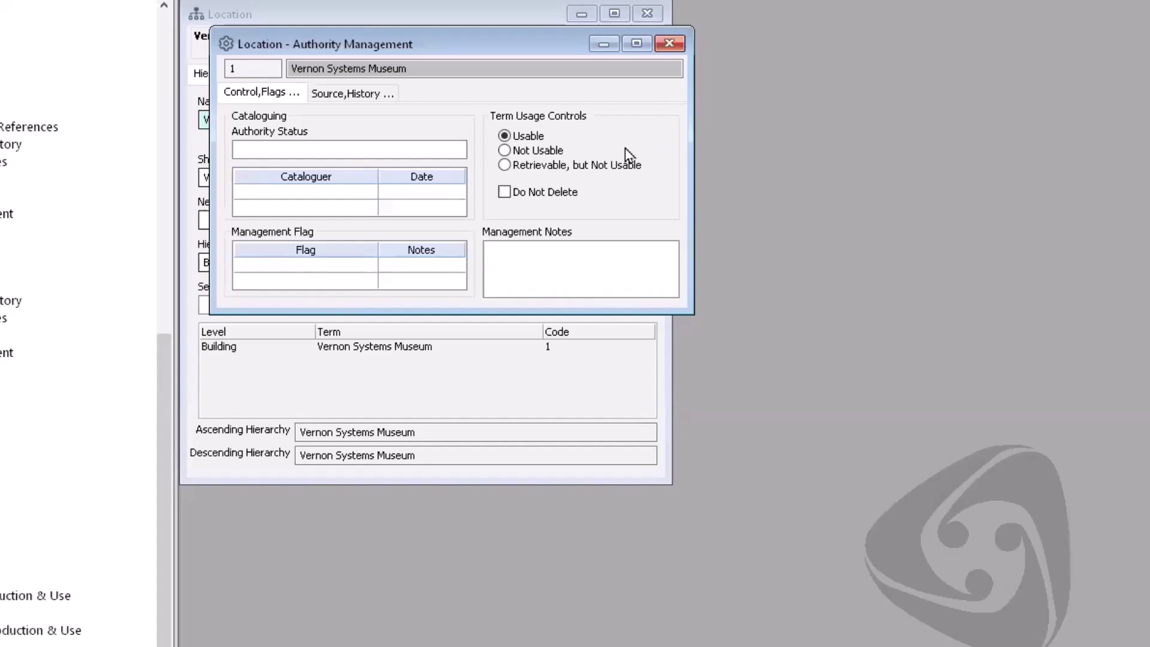
Step: Set the Vernon Systems Museum location term to 'Retrievable, but Not Usable' and save it
left_click(507, 167)
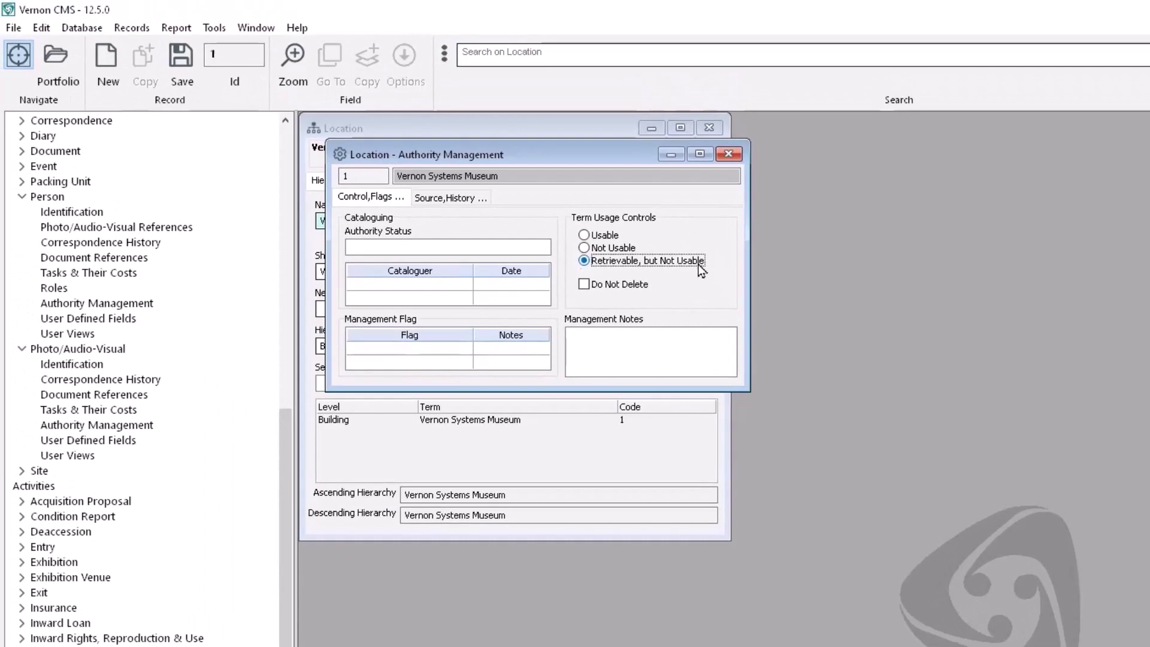
left_click(181, 56)
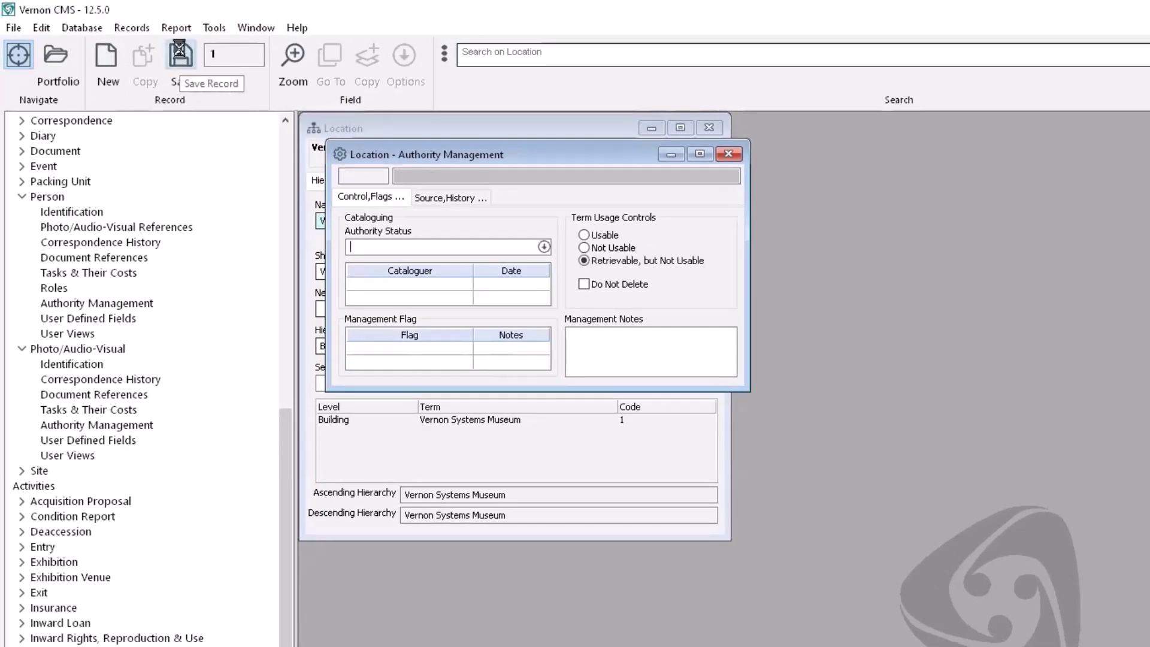
scroll(282, 155, "up", 10)
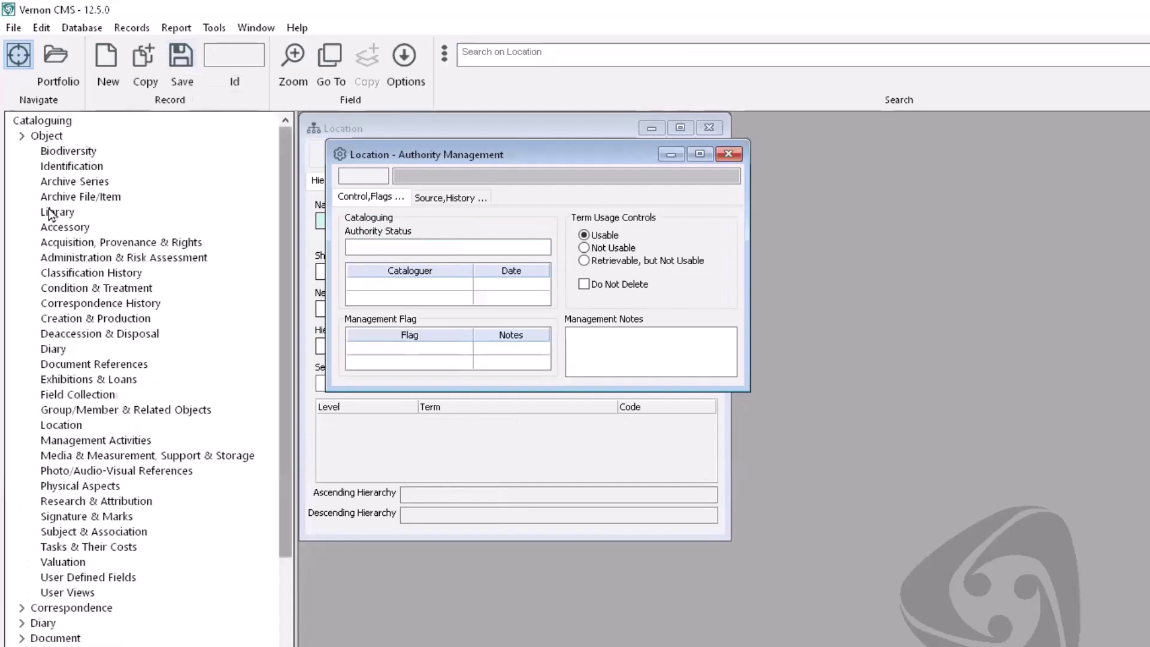
Step: On a new object's Identification and Location, list the top-level terms for Usual Location
left_click(58, 166)
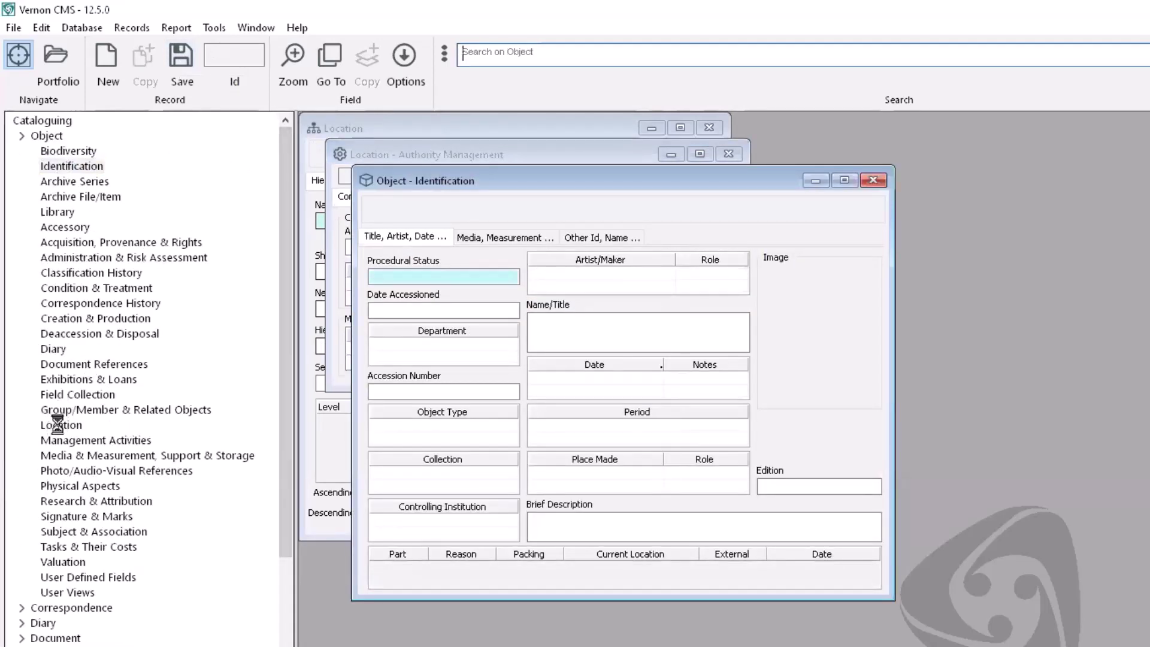
left_click(61, 424)
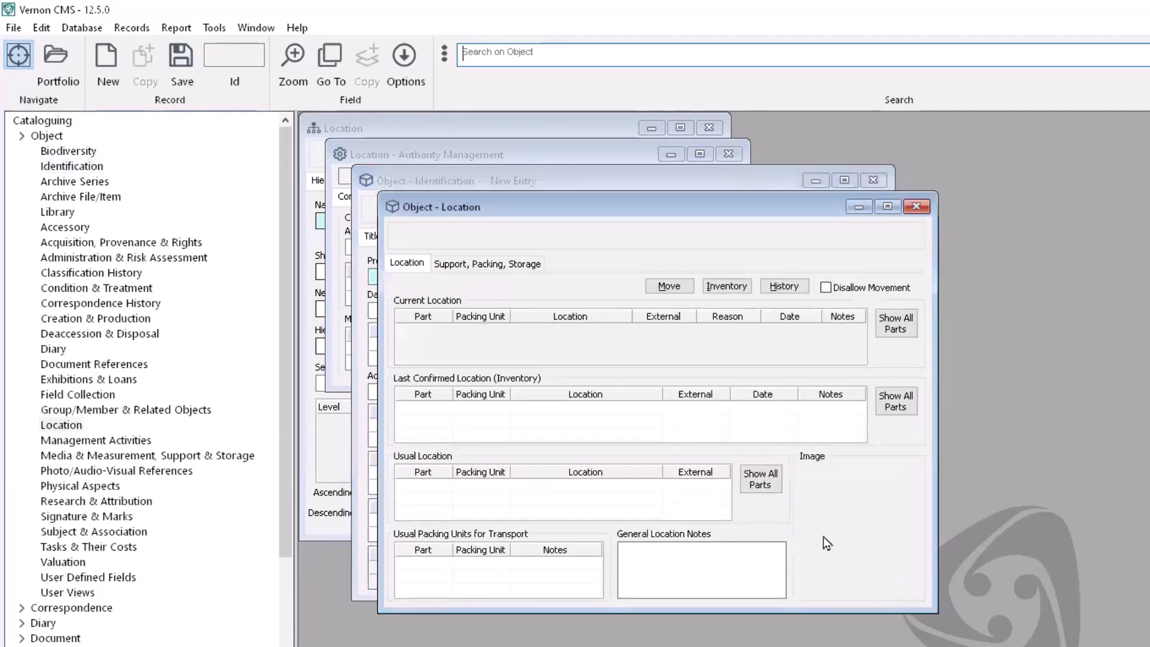
left_click(584, 486)
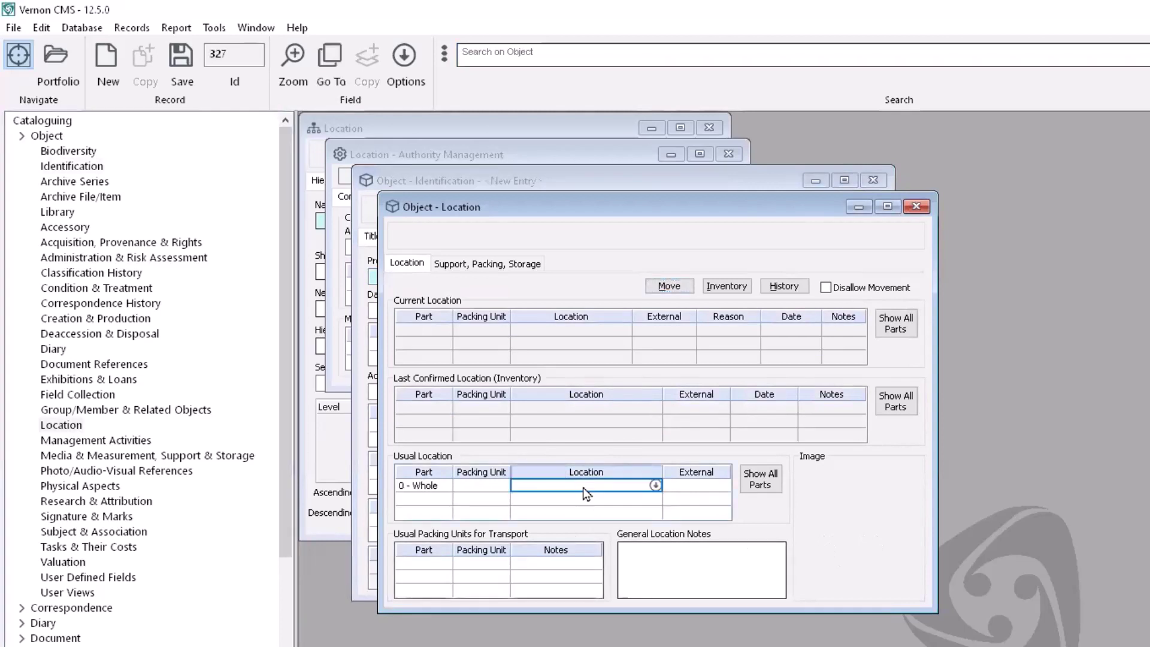
left_click(656, 487)
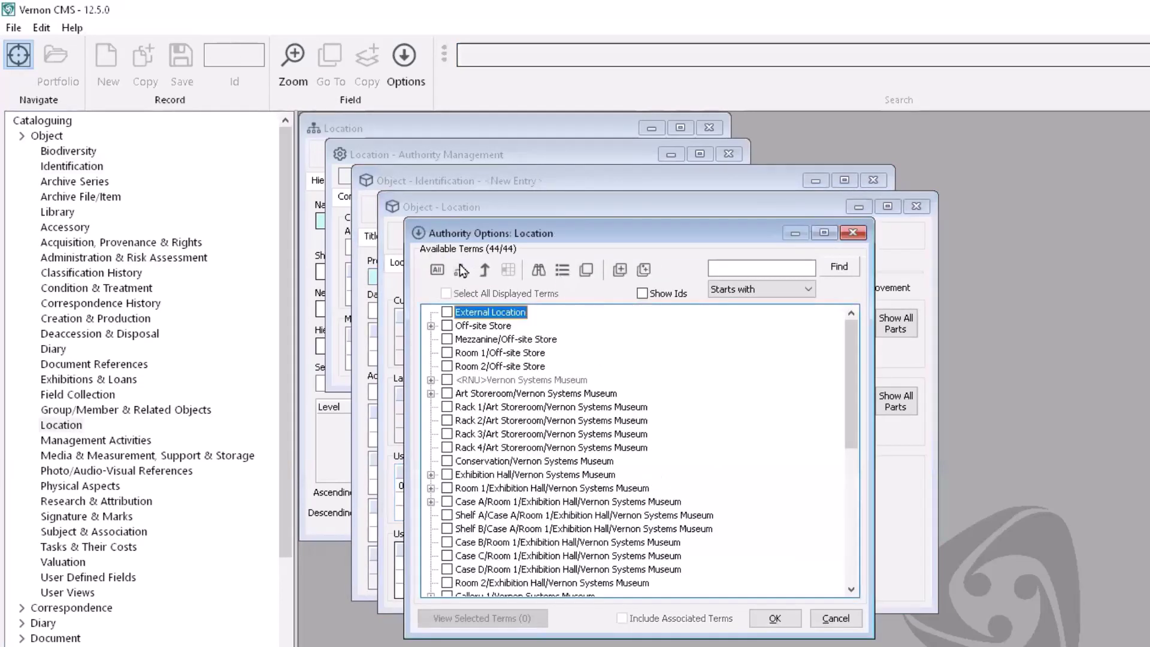
left_click(461, 270)
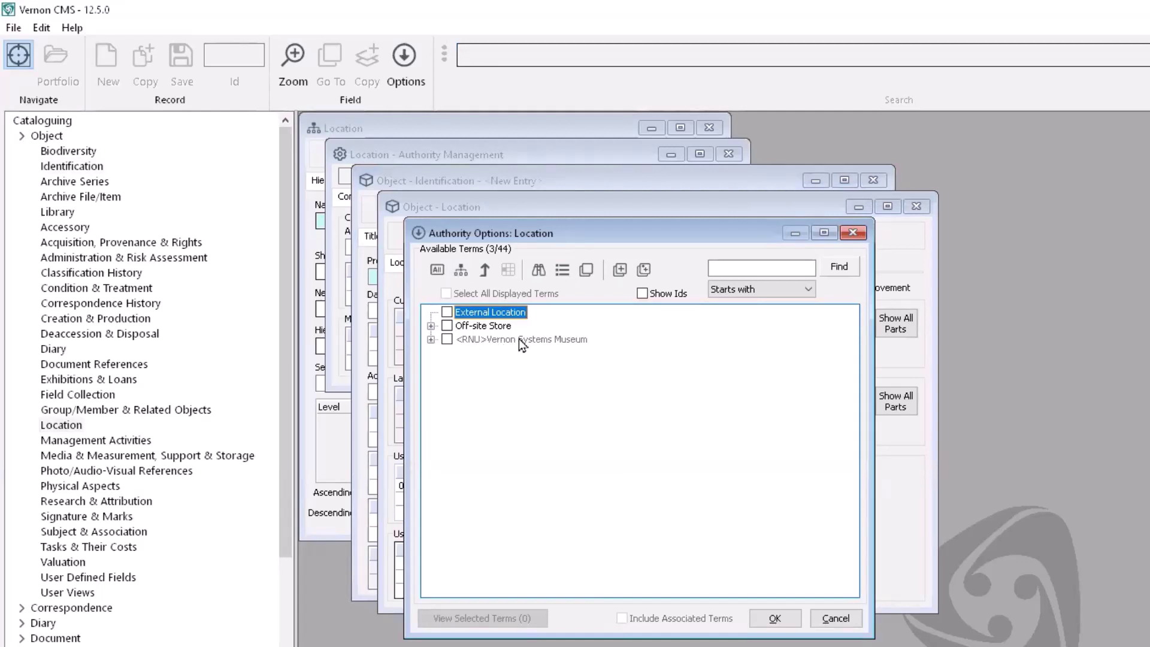
Step: Try picking <RNU>Vernon Systems Museum, accept the refusal, and expand its sub-locations
left_click(447, 339)
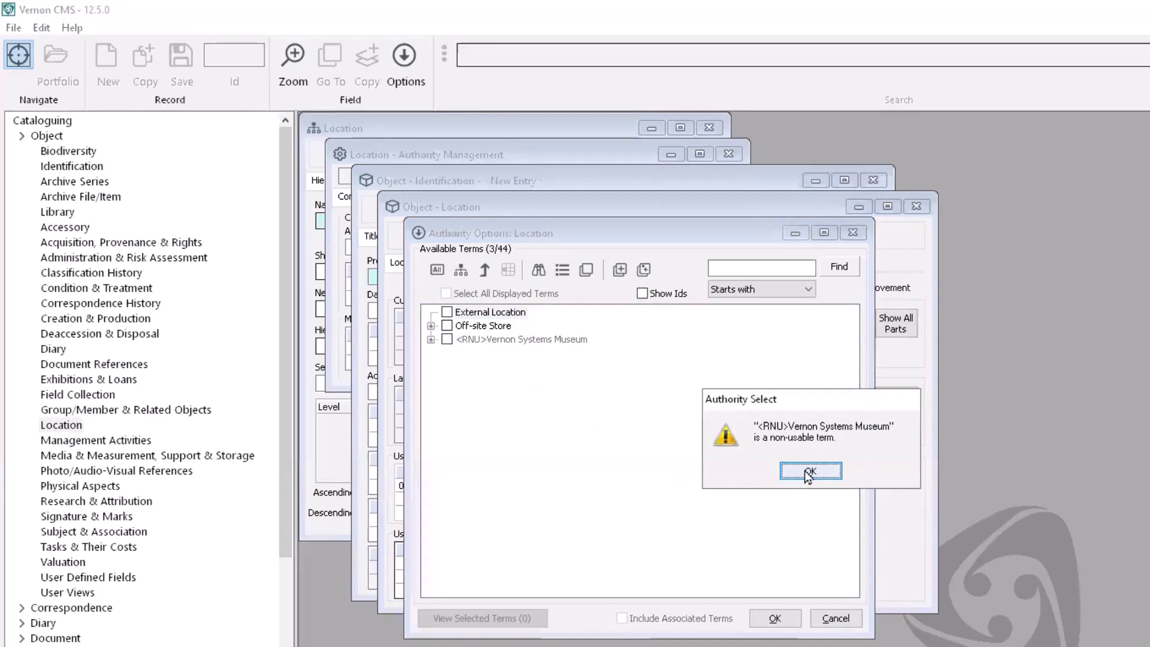
left_click(803, 470)
left_click(430, 340)
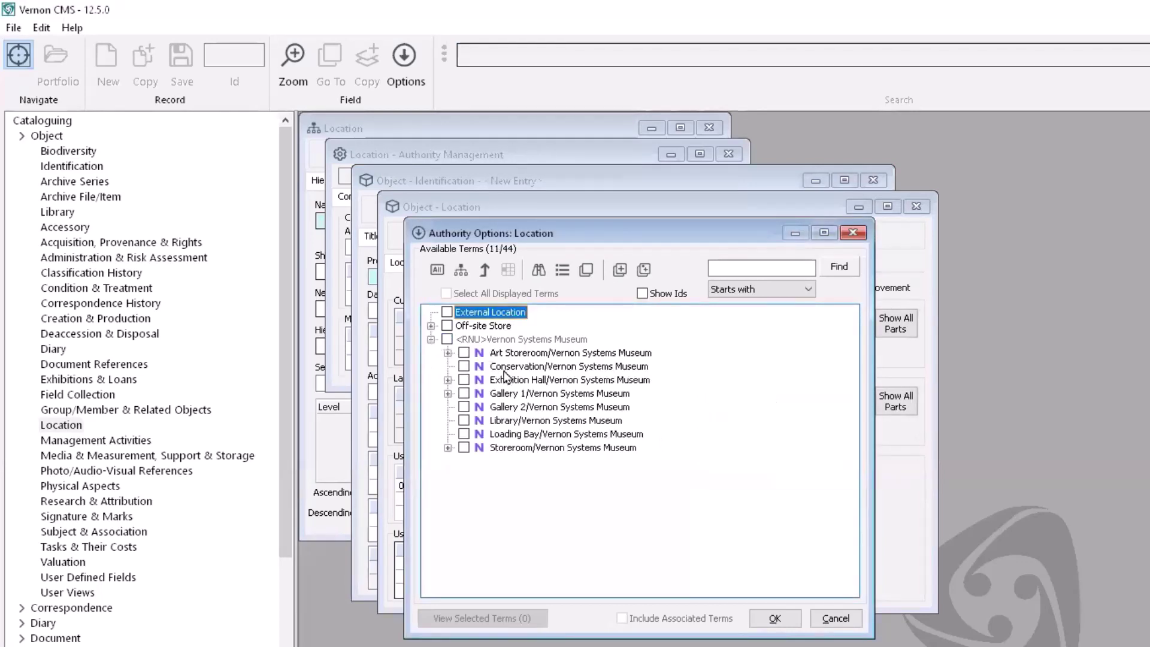
left_click(836, 618)
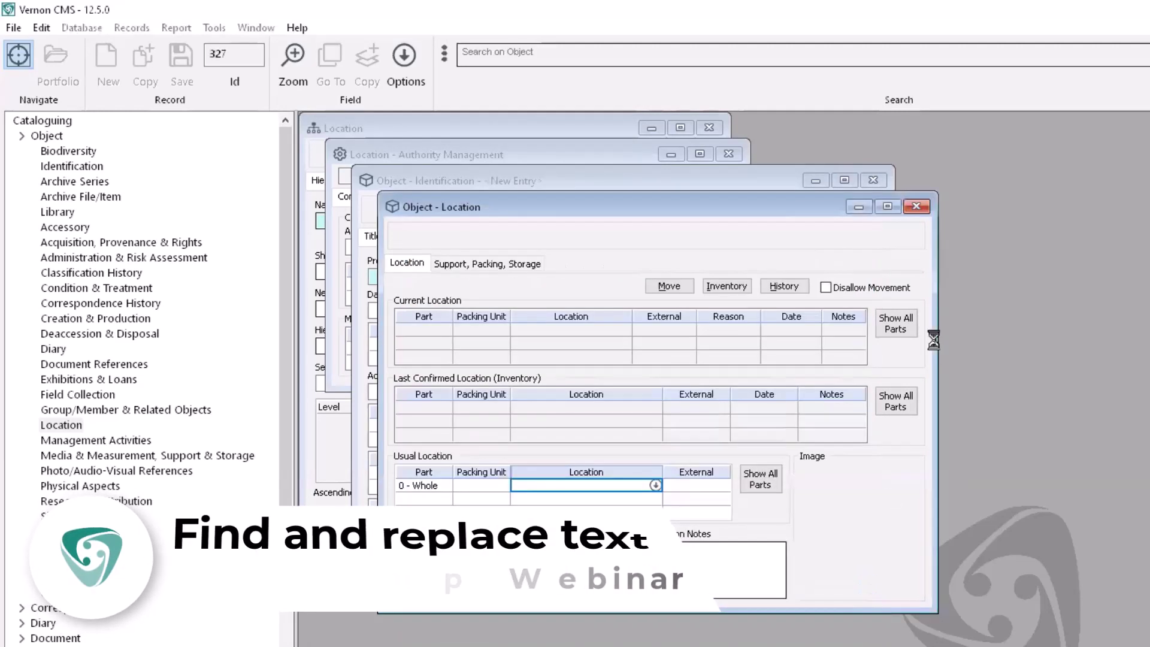
Step: Close the object windows without saving and the location windows, then launch Text Find and Replace
left_click(915, 206)
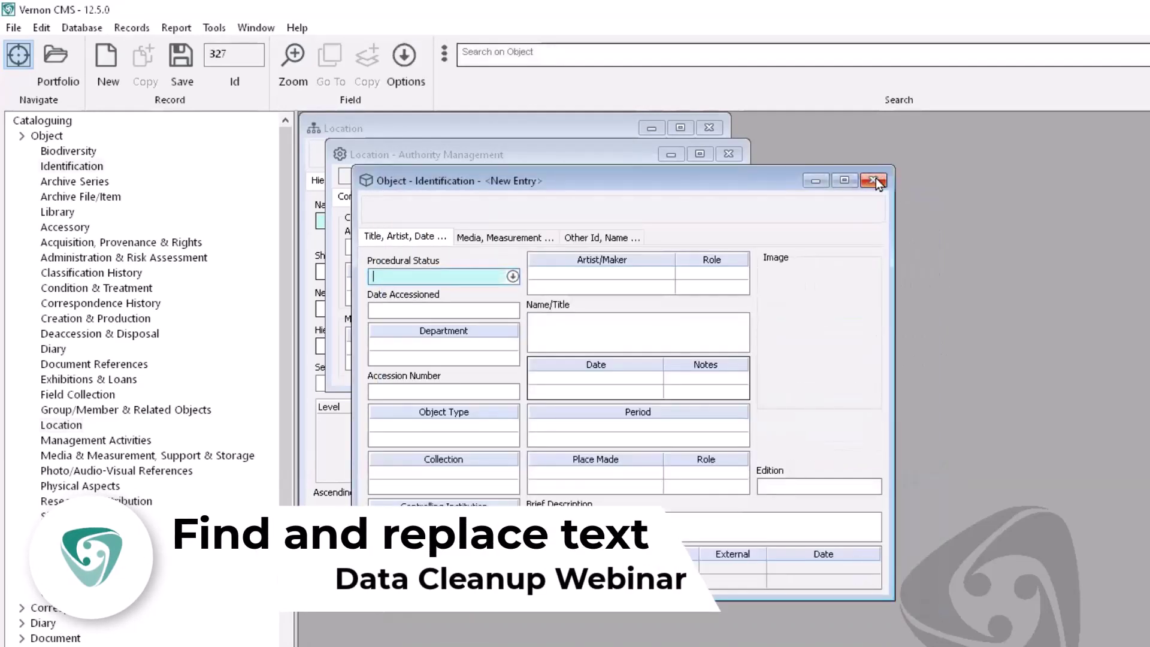
left_click(876, 182)
left_click(833, 470)
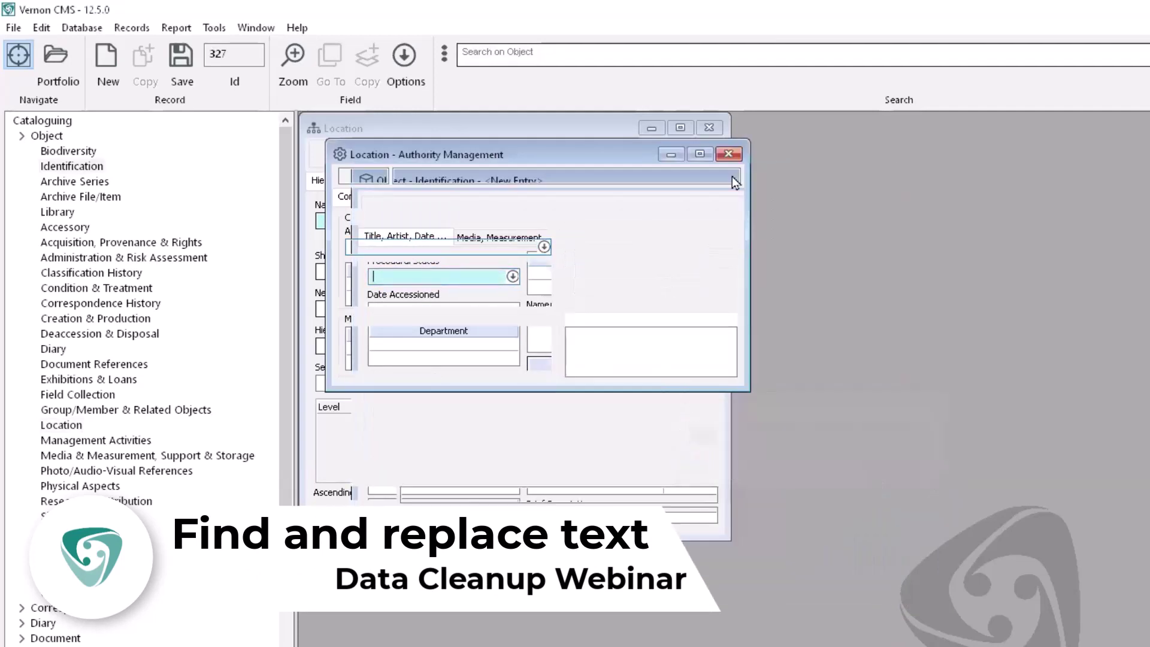
left_click(728, 154)
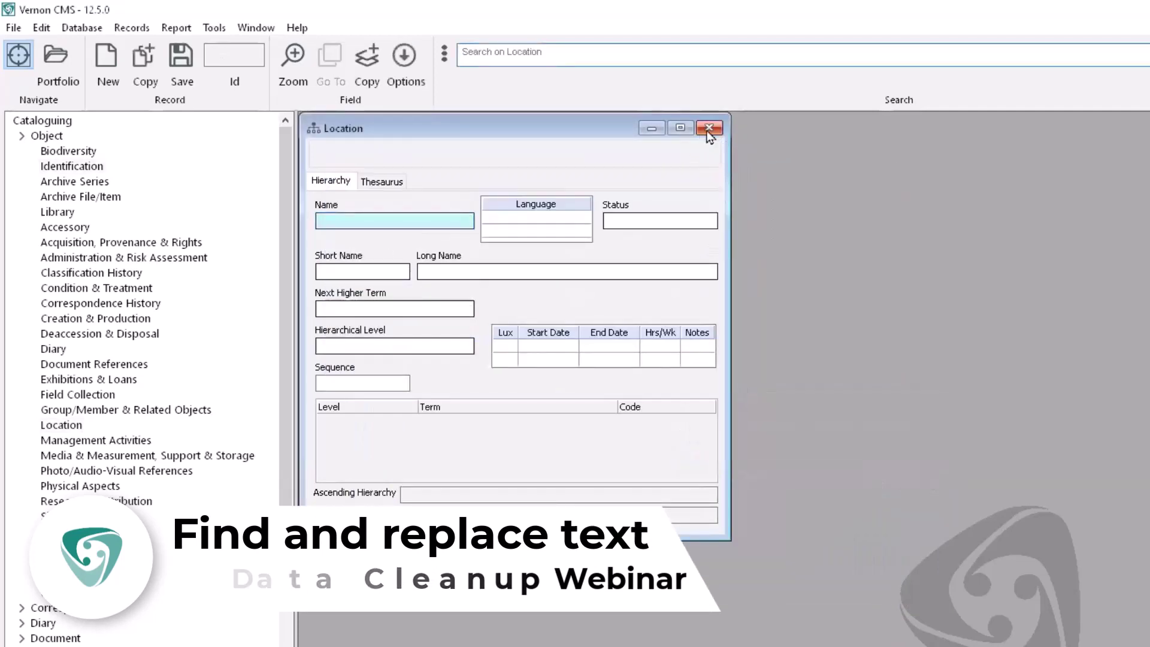
left_click(708, 129)
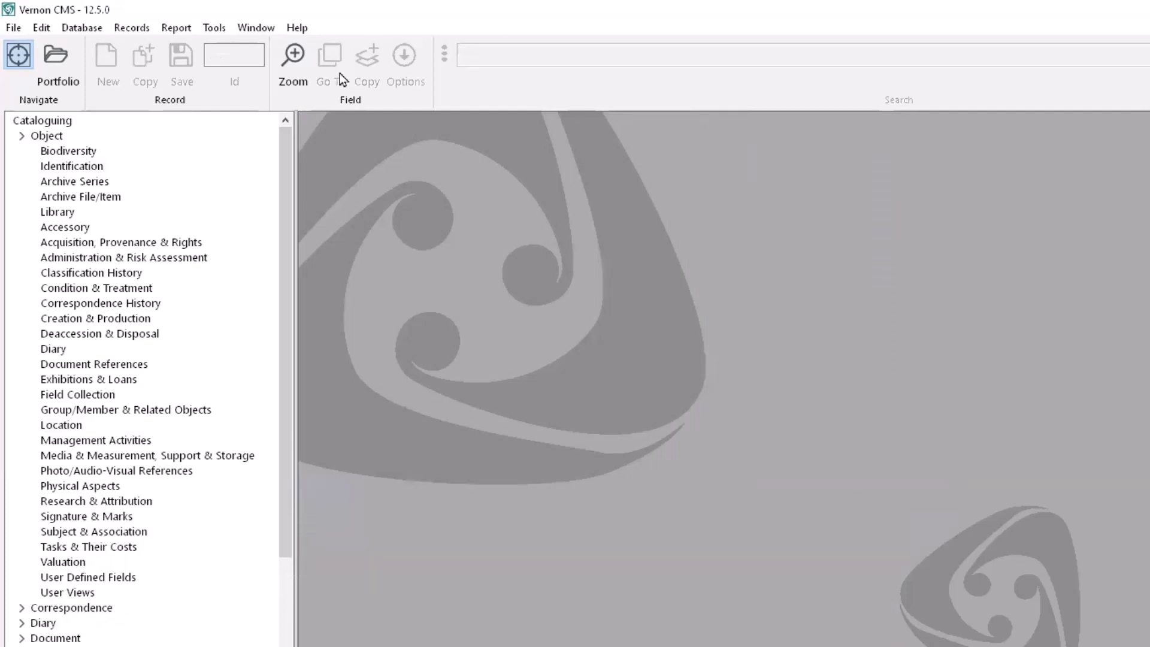
left_click(214, 27)
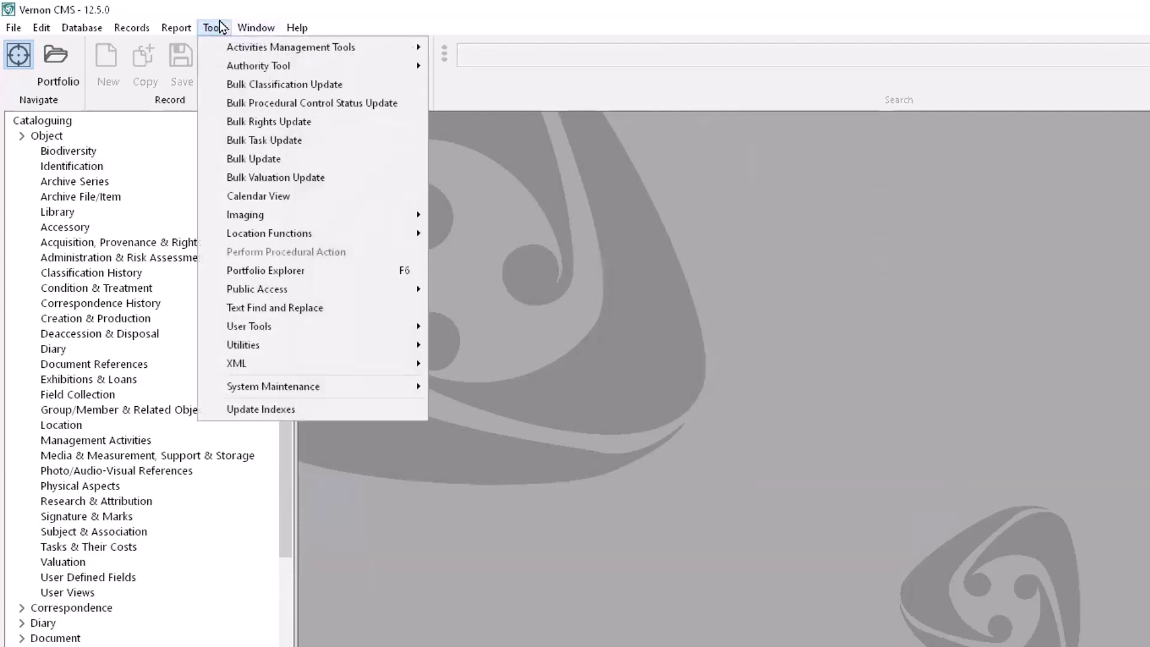
left_click(311, 307)
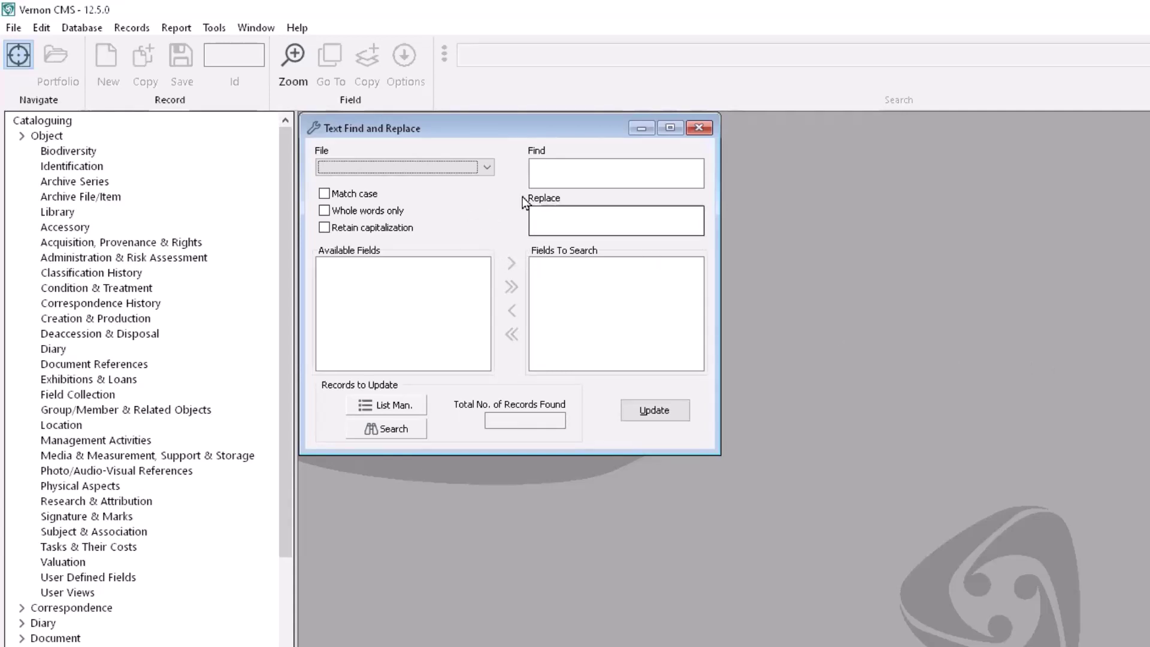
Step: Search Object Brief Description for 'Auckland', replacing it with 'Tamaki Makaurau (Auckland)'
left_click(490, 164)
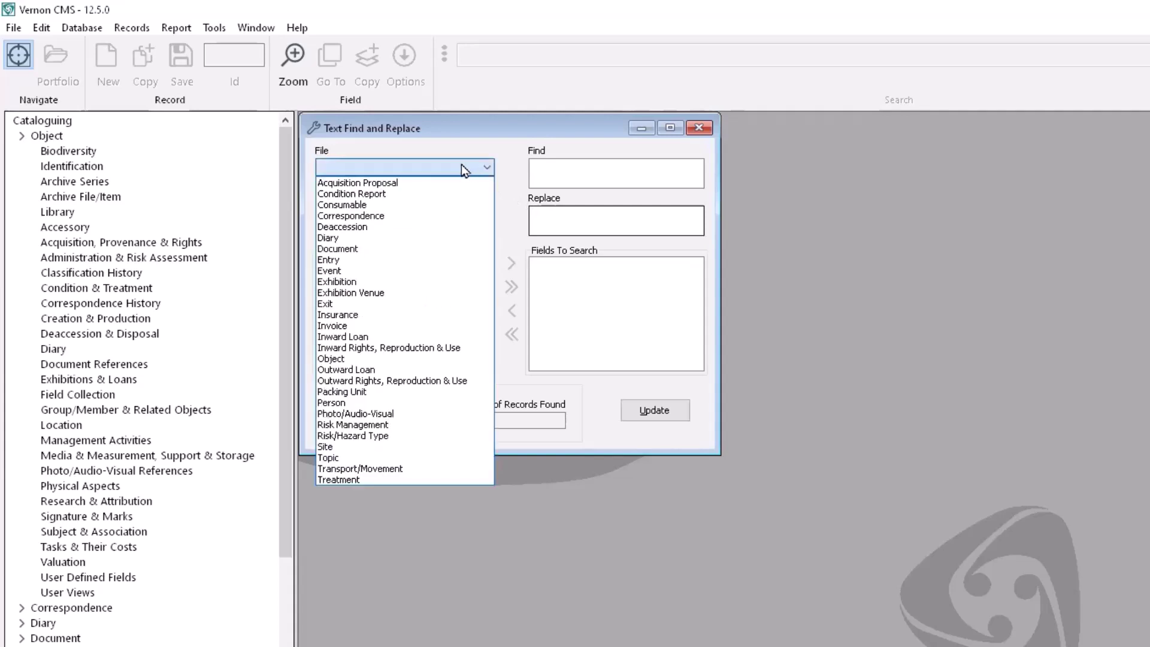
left_click(401, 359)
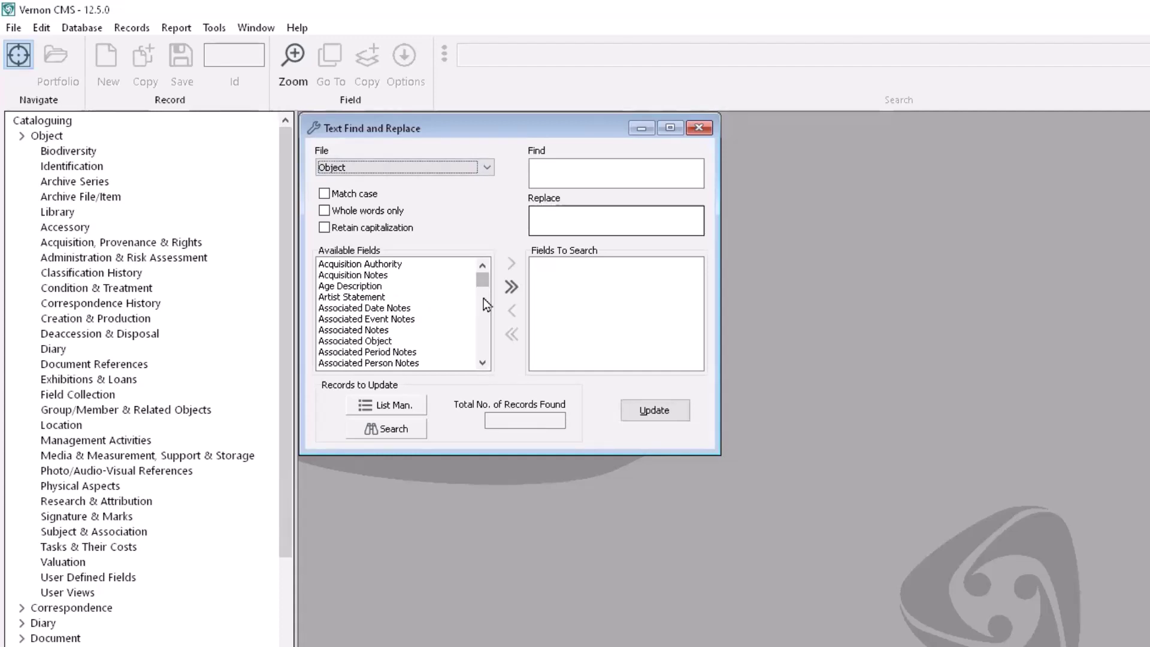
scroll(483, 298, "down", 3)
left_click(379, 287)
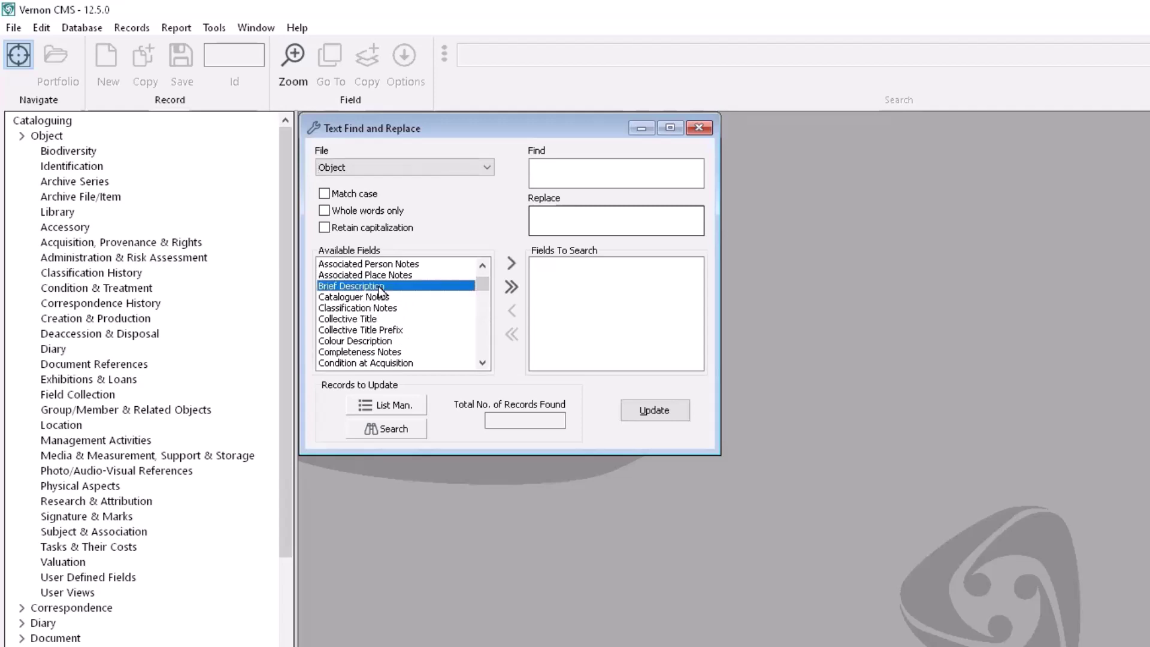
left_click(645, 174)
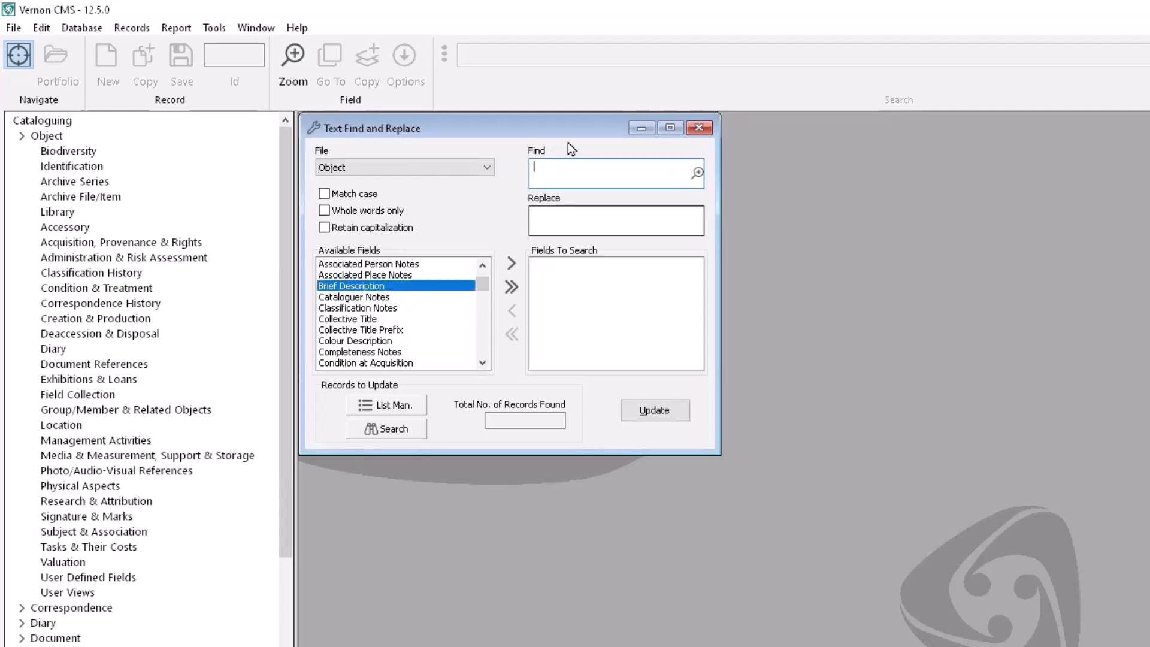
left_click(511, 264)
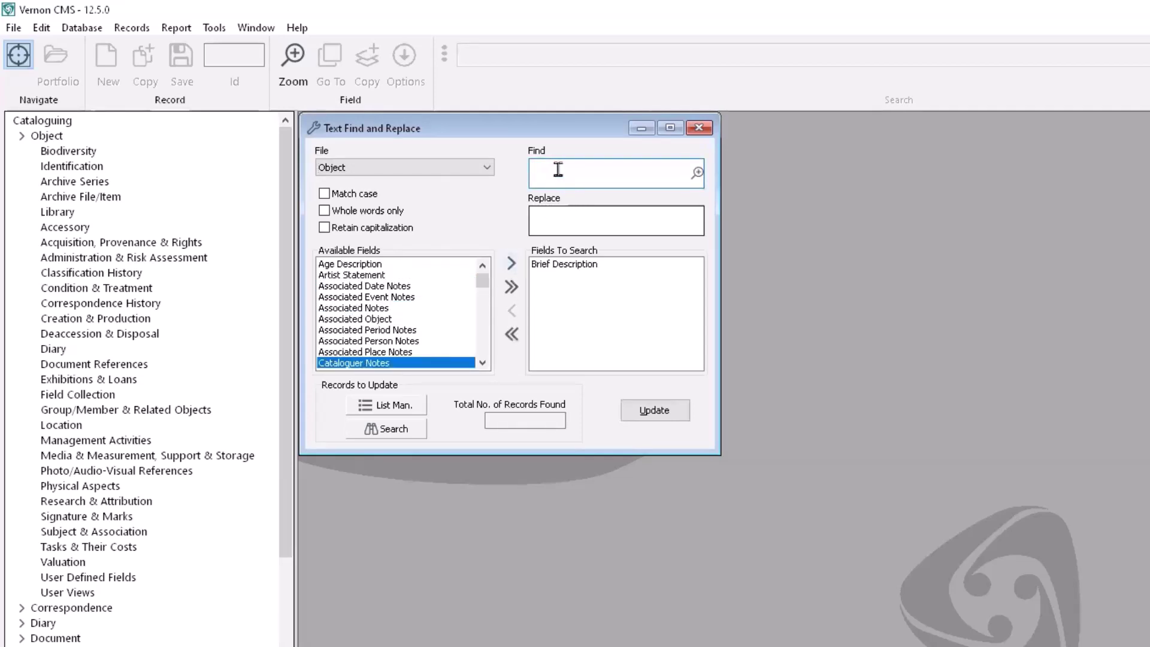
type("Auckland")
left_click(577, 211)
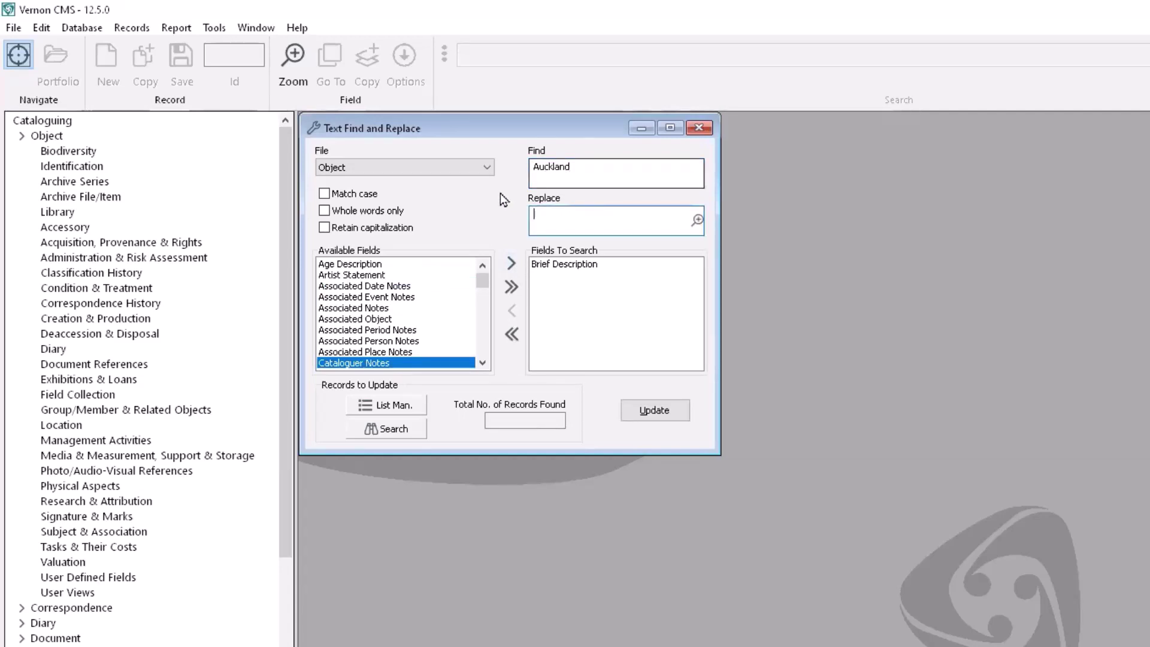
type("Tamaki Makaurau (Auckland")
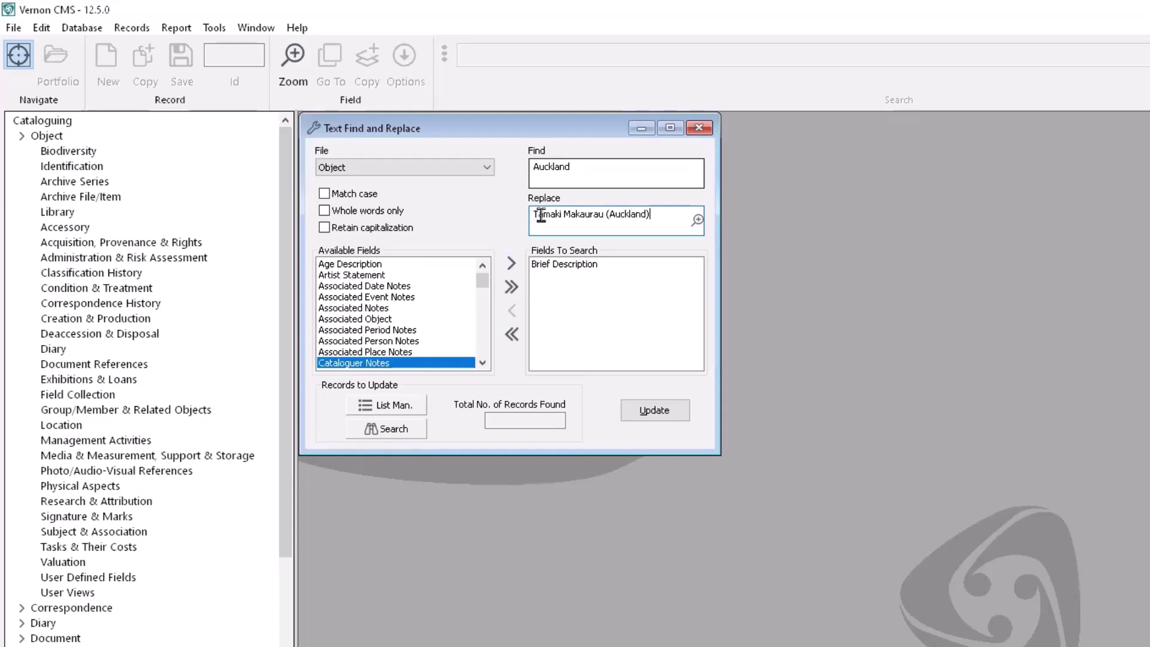
left_click(676, 218)
Step: Copy the character ā from Character Map for the replacement text
left_click(698, 222)
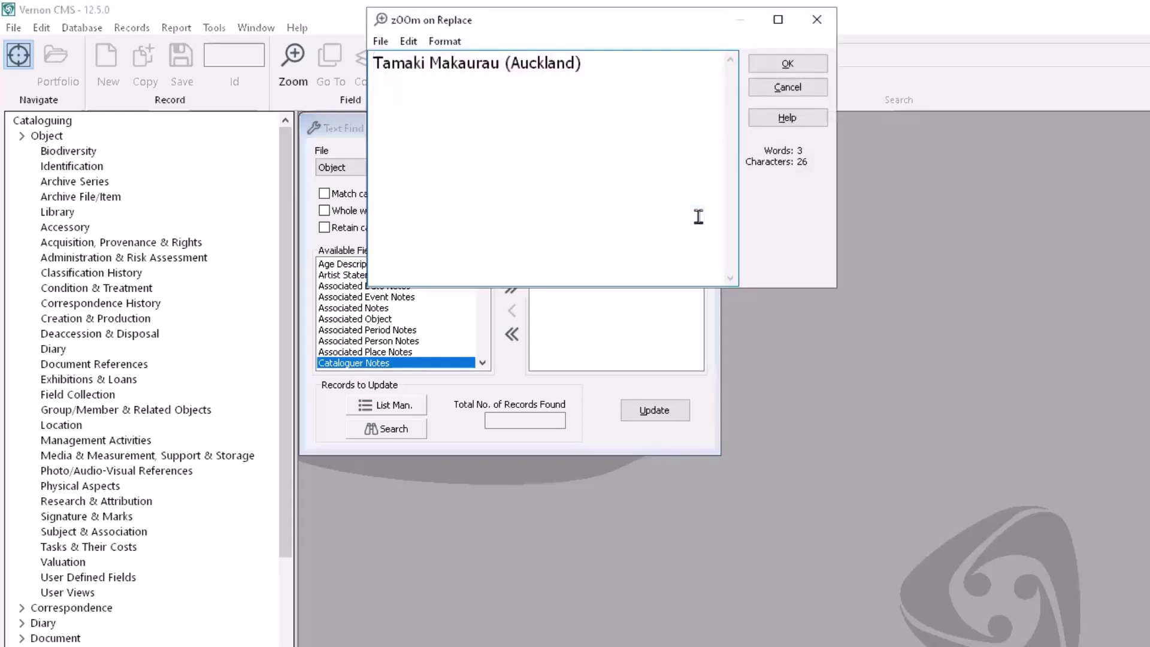
left_click(410, 42)
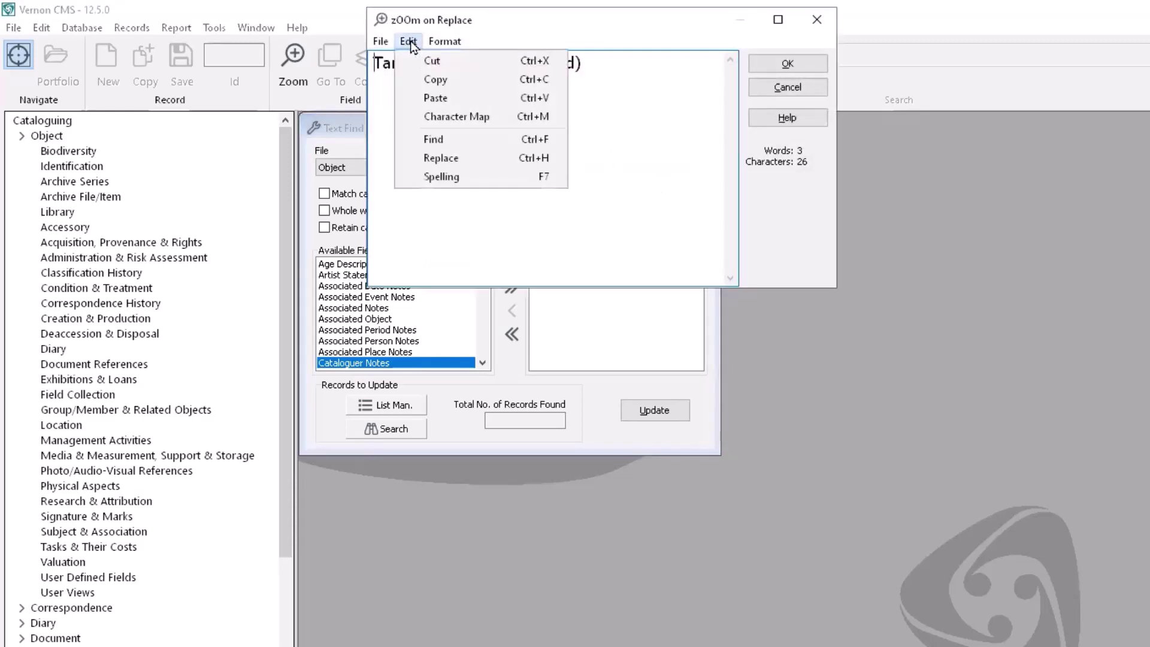
left_click(443, 117)
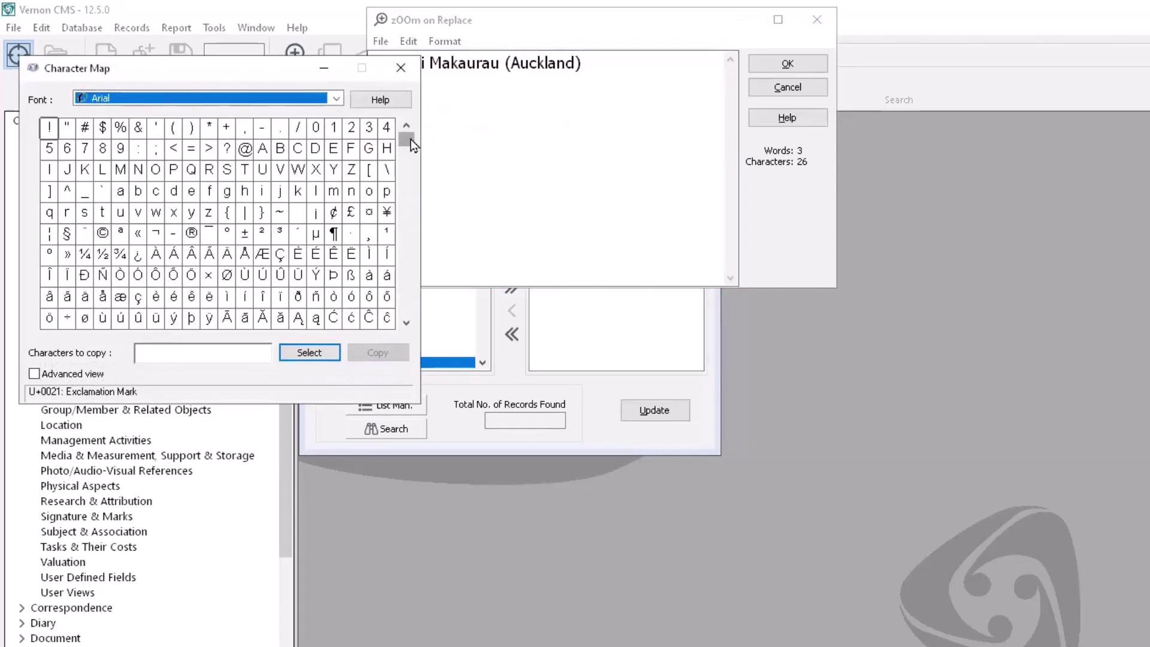
left_click(245, 317)
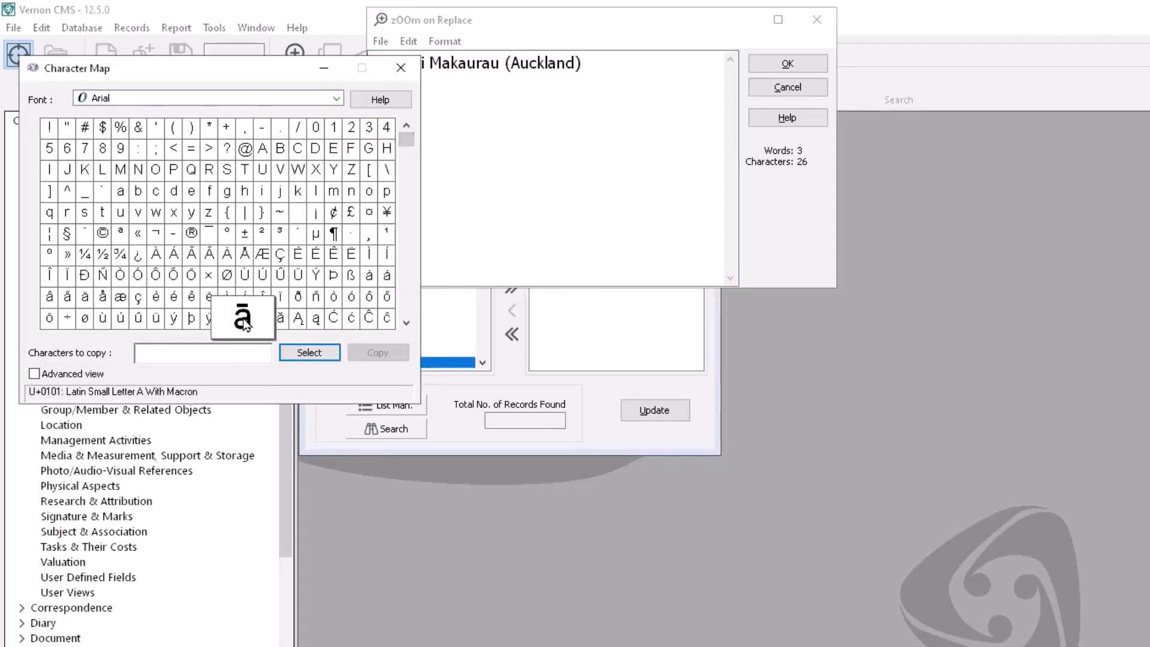
left_click(303, 354)
left_click(362, 352)
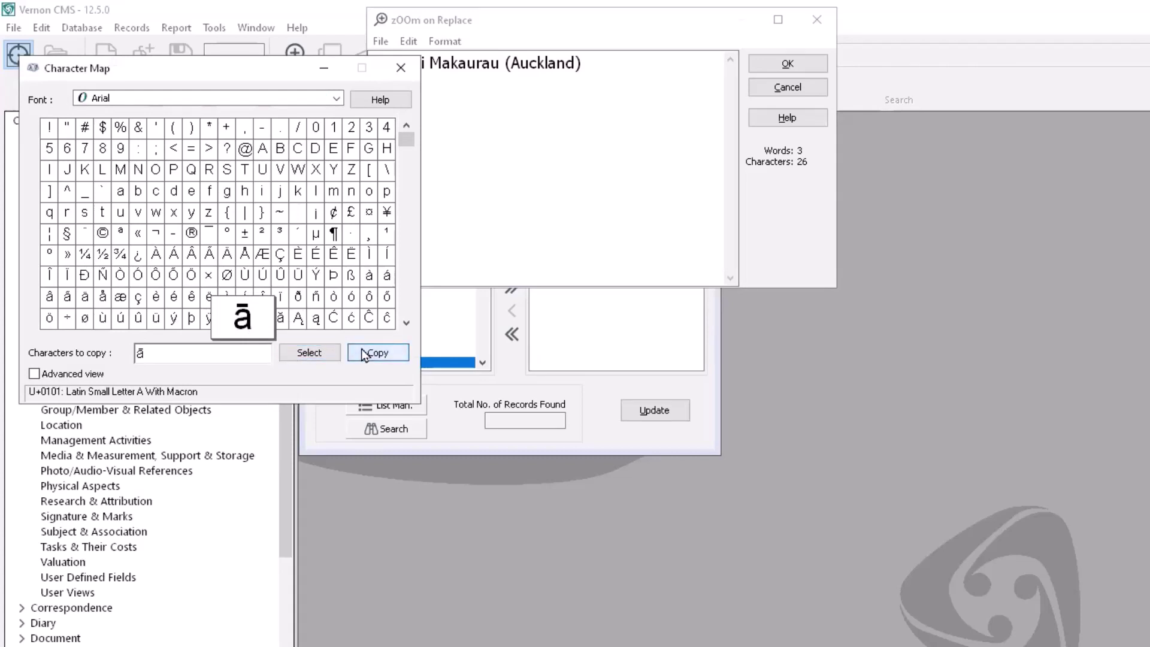
left_click(405, 66)
Step: Paste ā over the plain 'a' so the replacement reads 'Tāmaki Makaurau (Auckland)'
left_click_drag(383, 62, 393, 62)
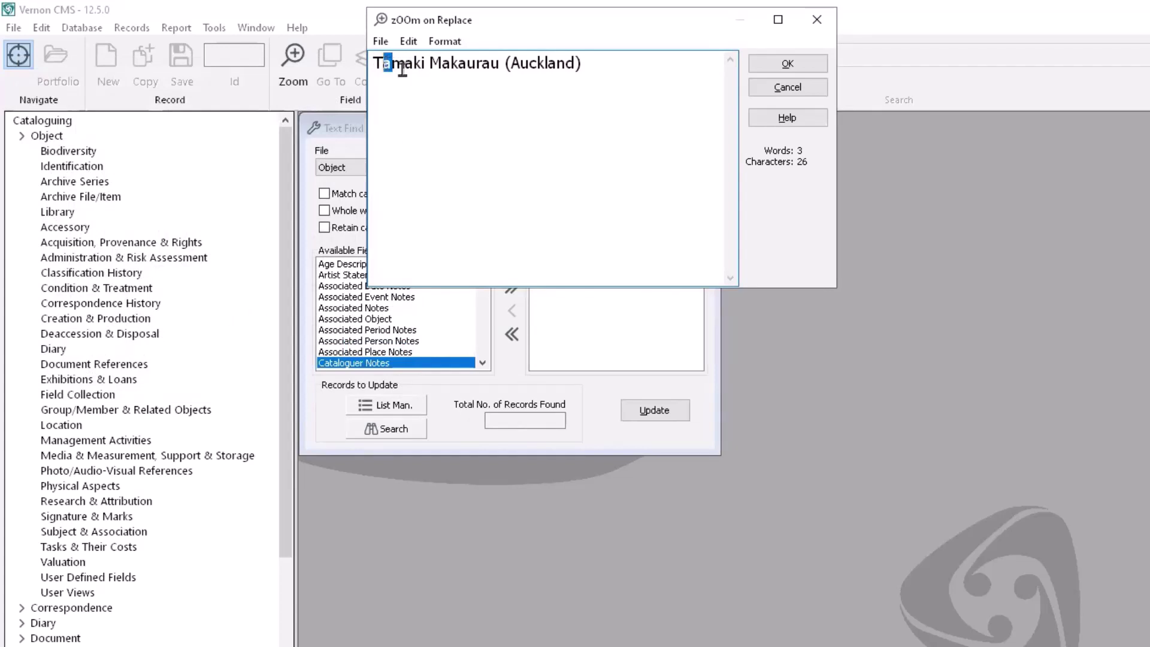
left_click(409, 41)
left_click(434, 98)
left_click(800, 66)
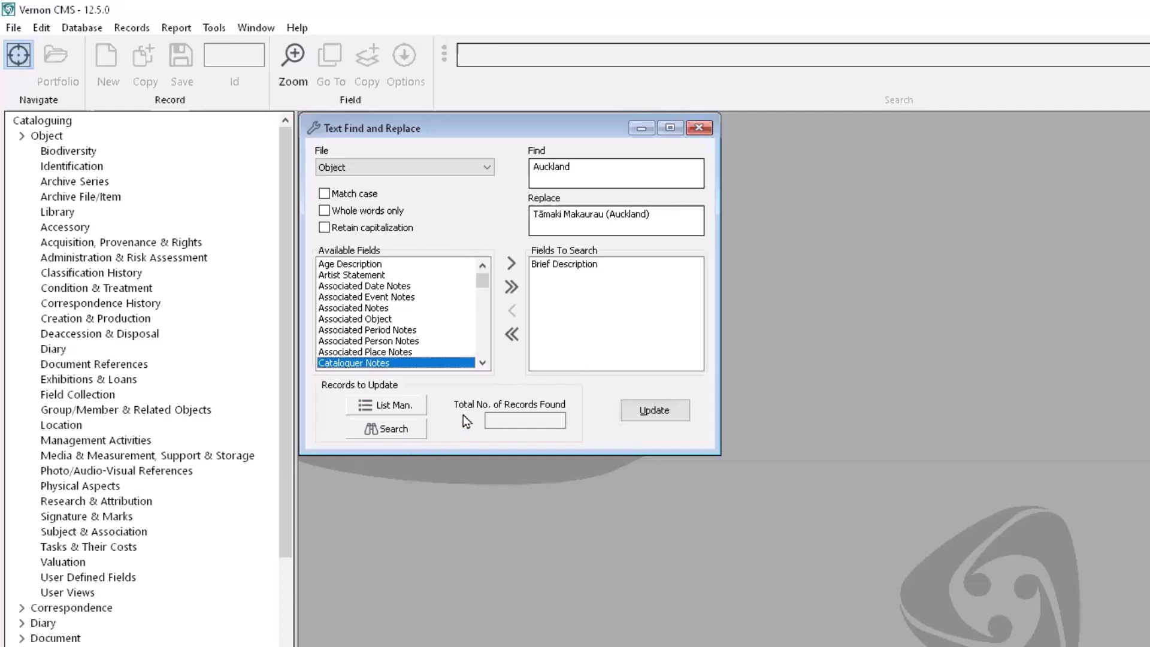
Step: Load the 19 Object records whose Brief Description contains 'auckland' and start updating them
left_click(420, 429)
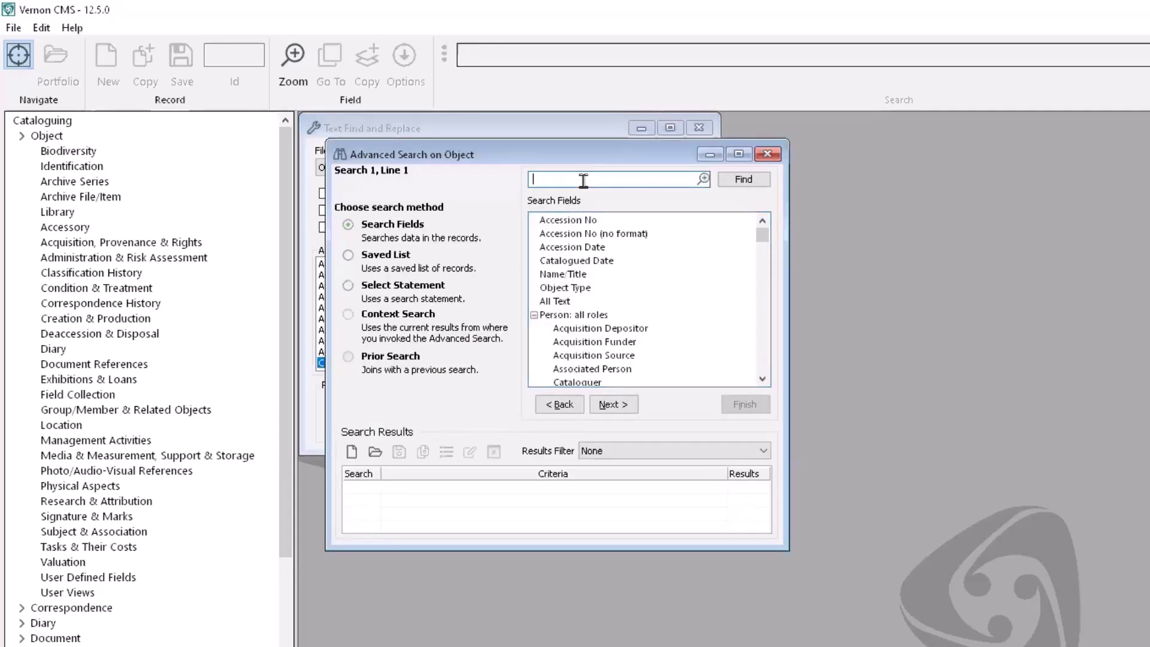
type("brief")
key("Return")
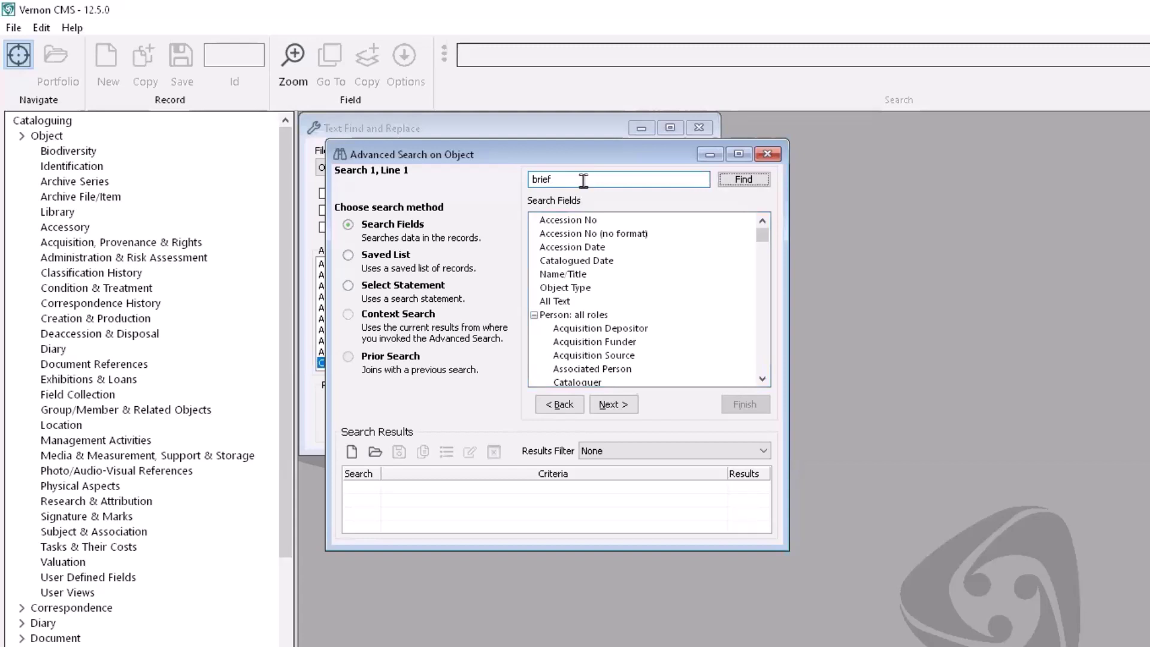
left_click(617, 402)
left_click(567, 196)
type("aucklan")
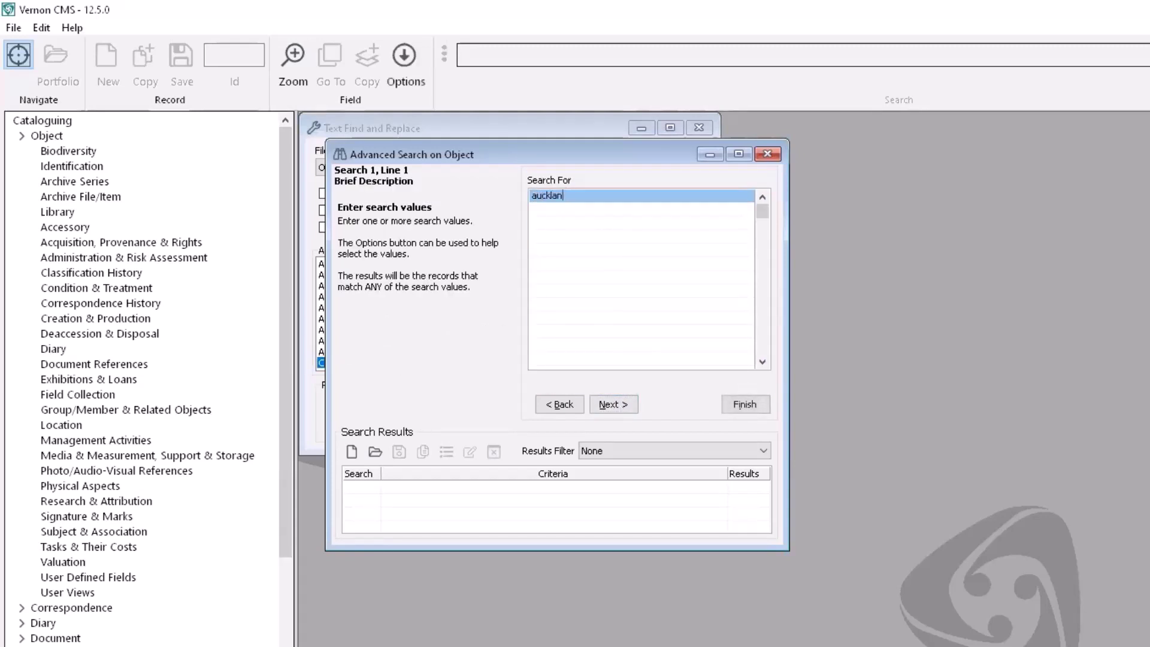
type("d")
key("Return")
left_click(629, 404)
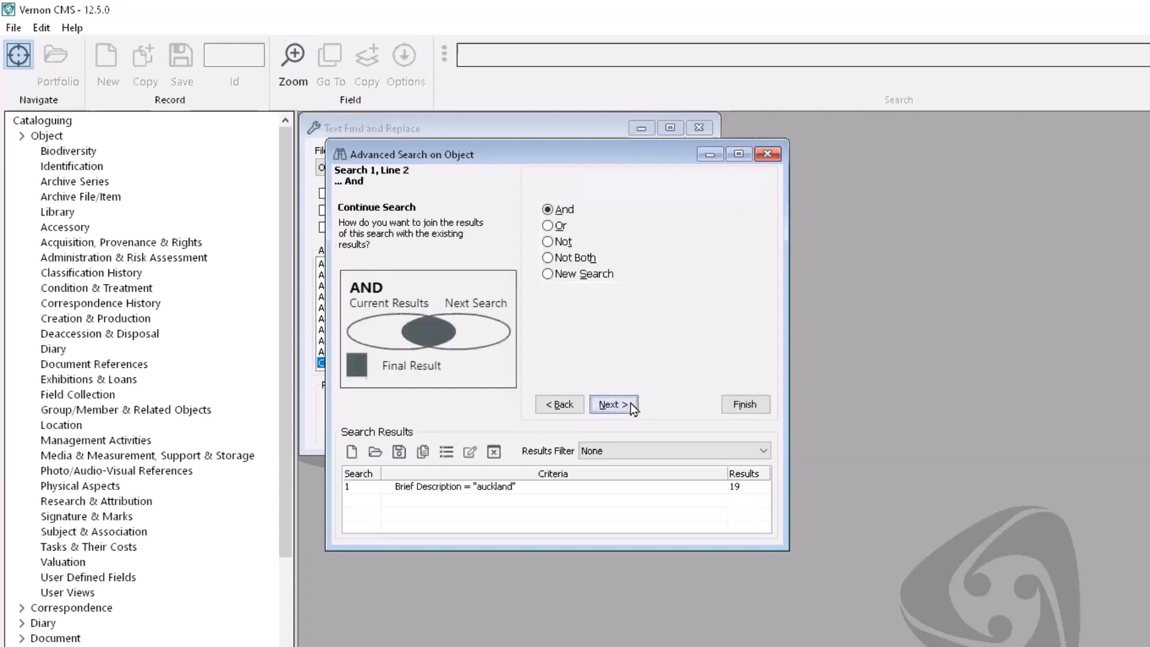
left_click(745, 405)
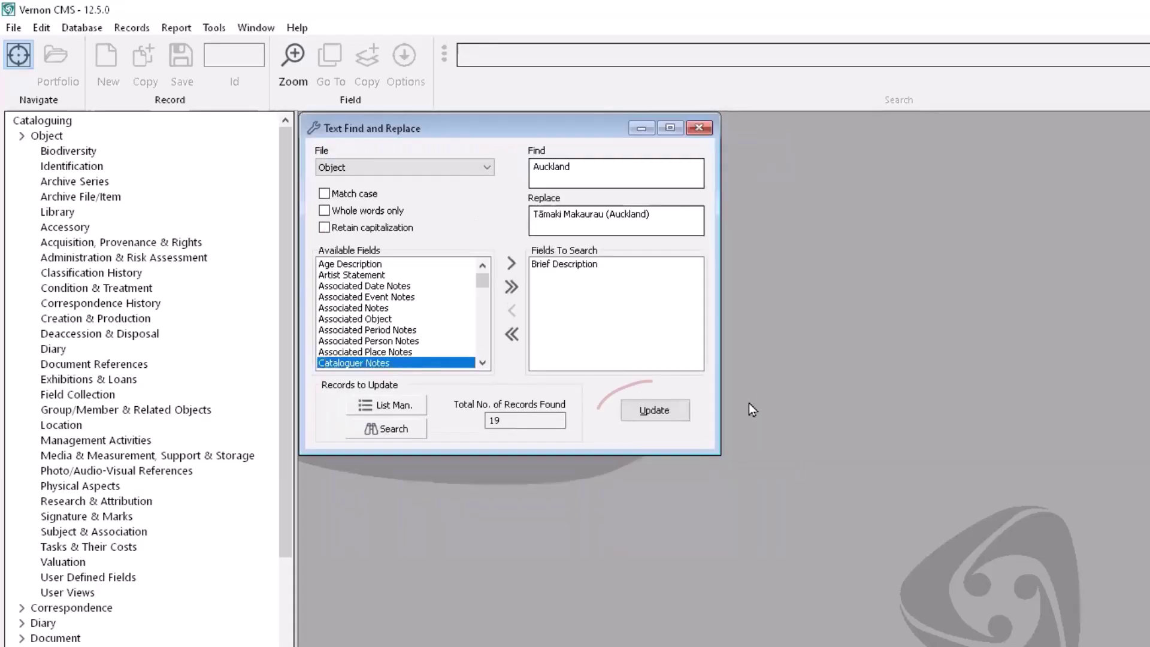
left_click(683, 412)
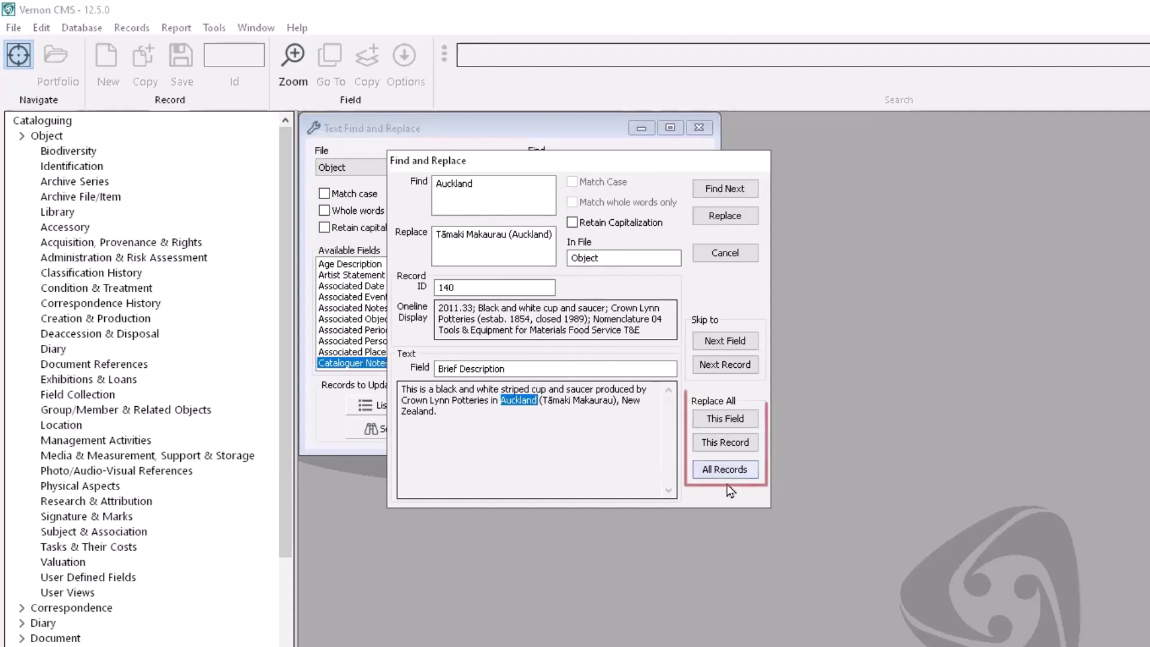
Step: Replace the text in all 19 records, acknowledge completion, and close the find-and-replace tool
left_click(732, 469)
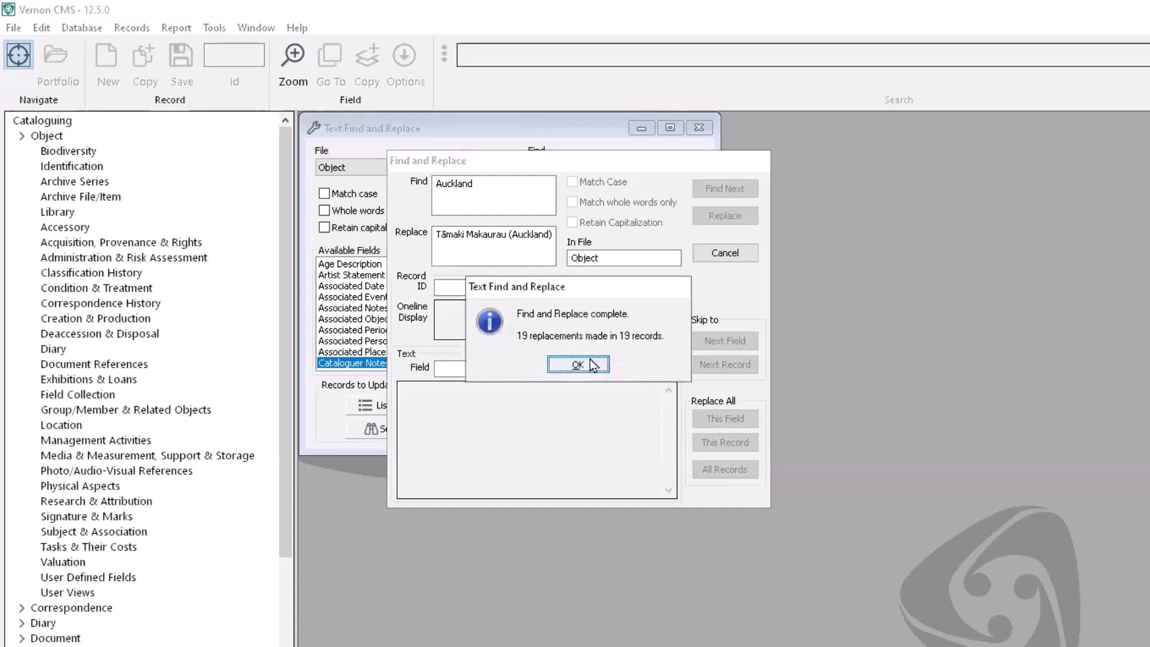
left_click(578, 365)
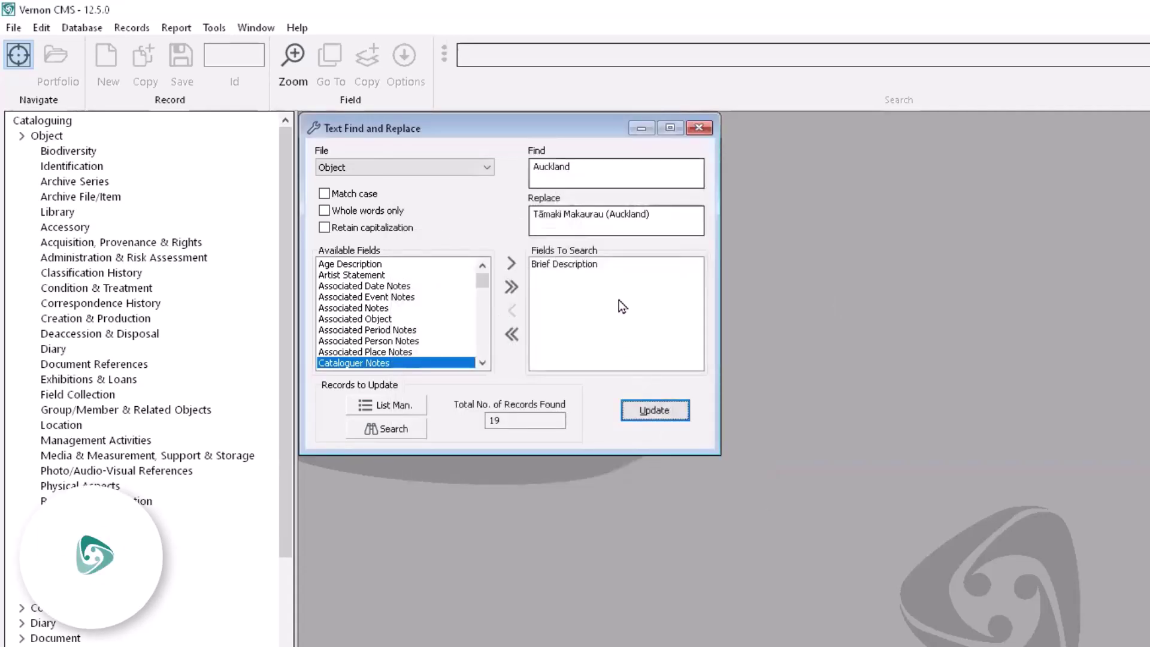
left_click(706, 128)
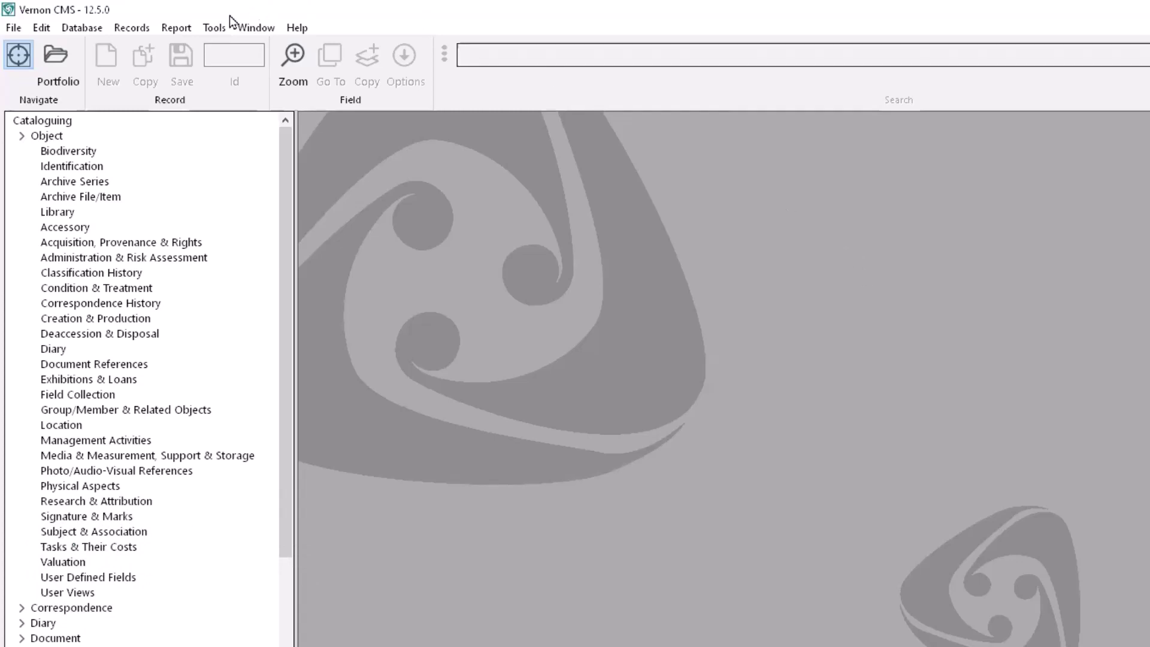
Step: Open Bulk Update with Object as the data file and begin a record search
left_click(216, 28)
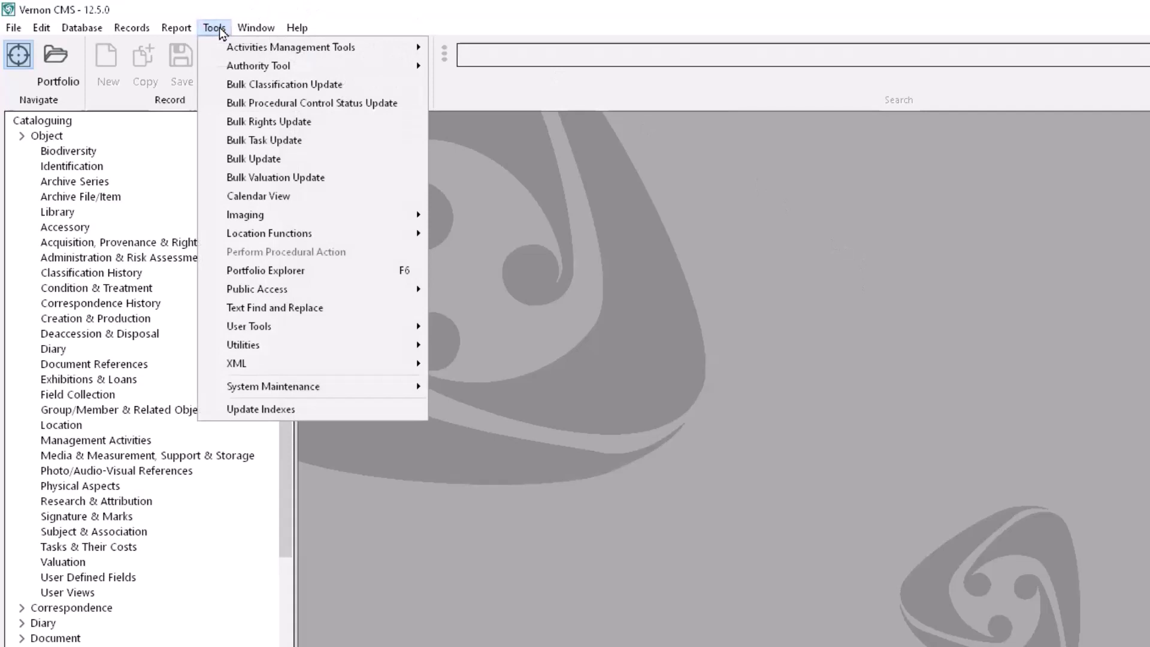
left_click(250, 158)
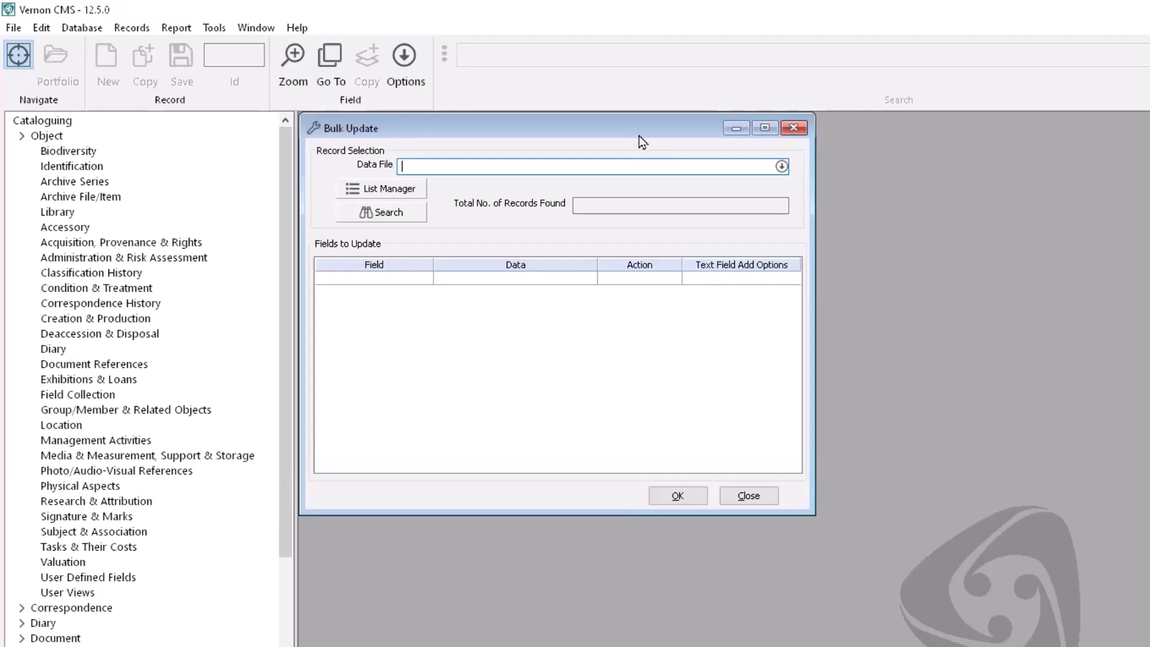
type("object")
key("Tab")
key("F4")
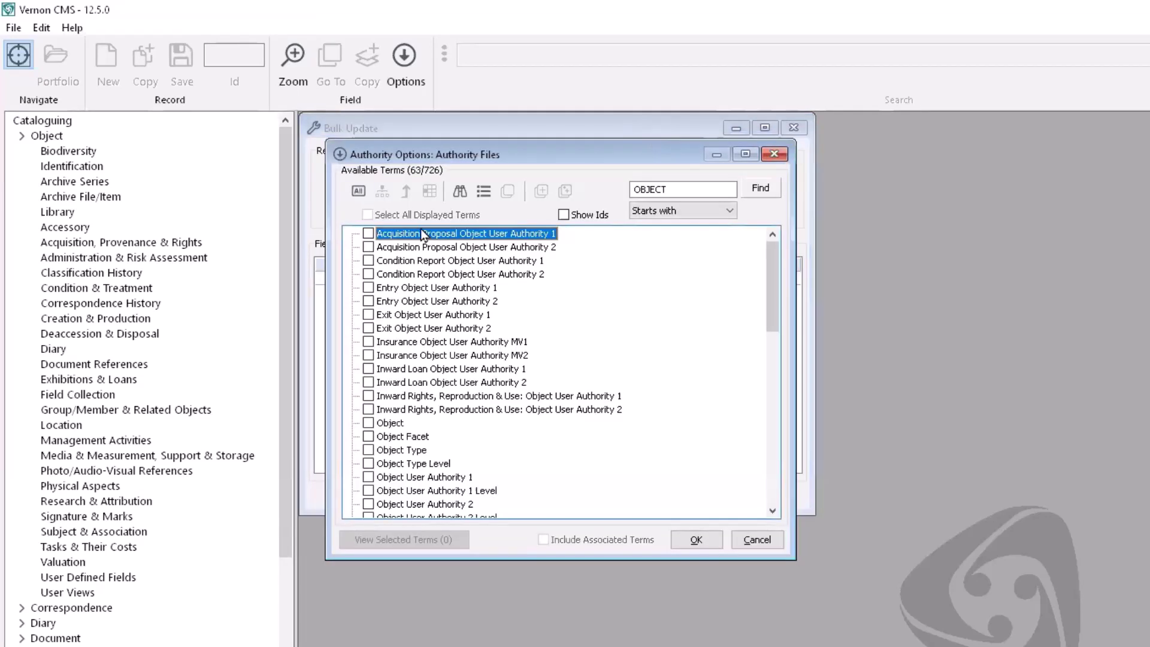
left_click(367, 422)
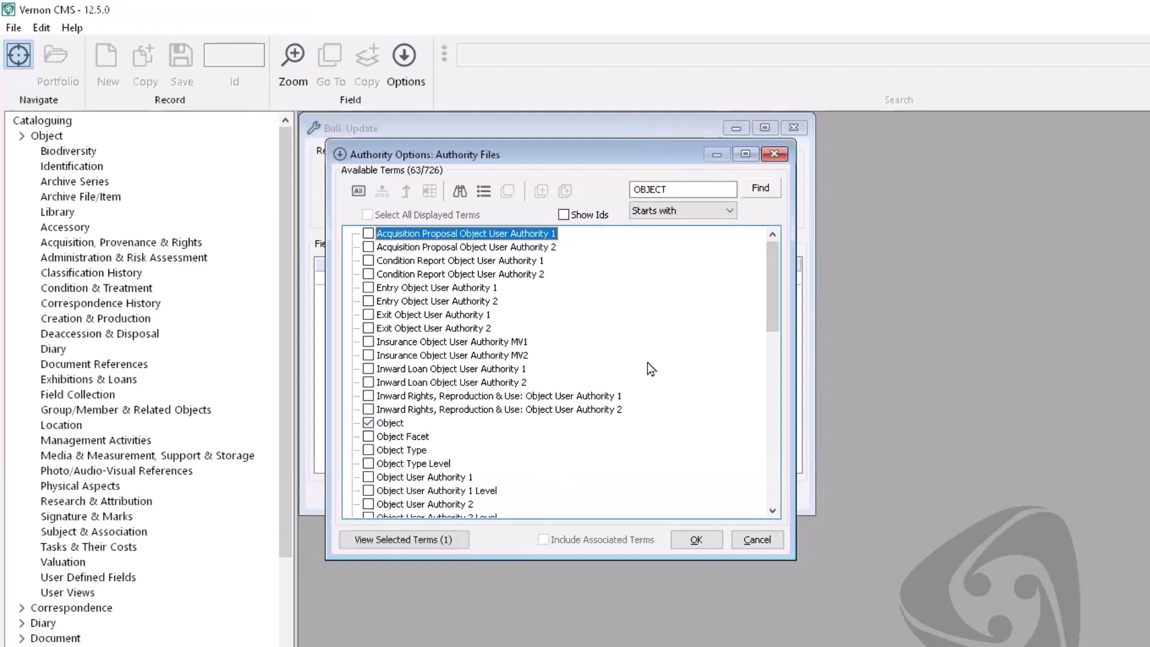
left_click(702, 539)
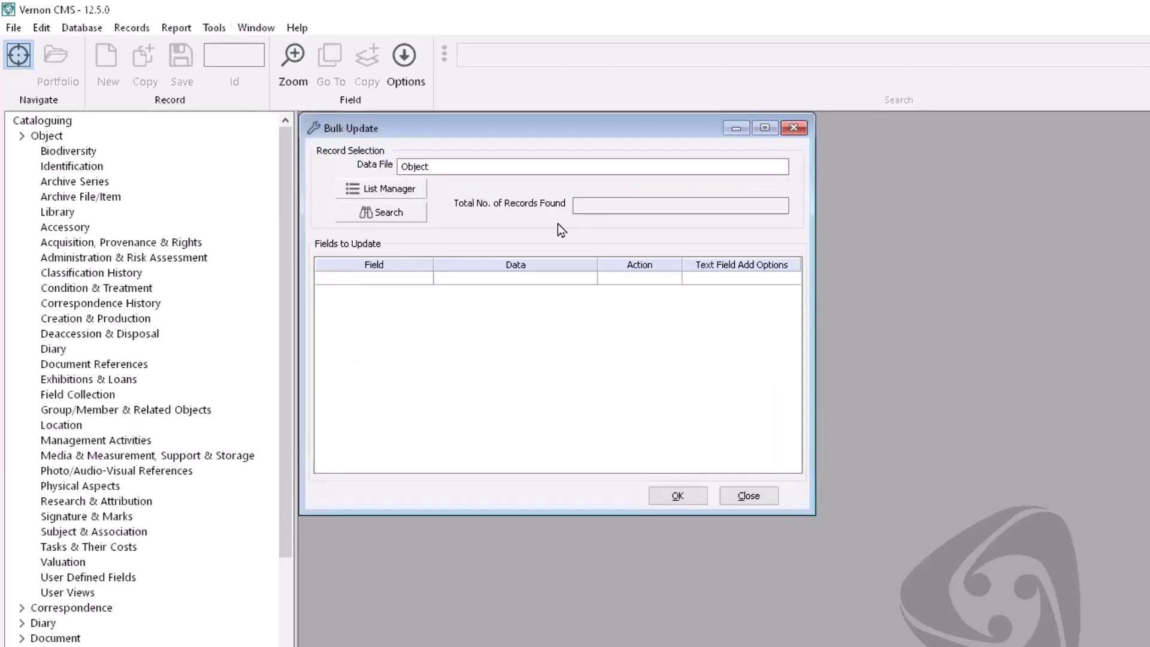
left_click(411, 213)
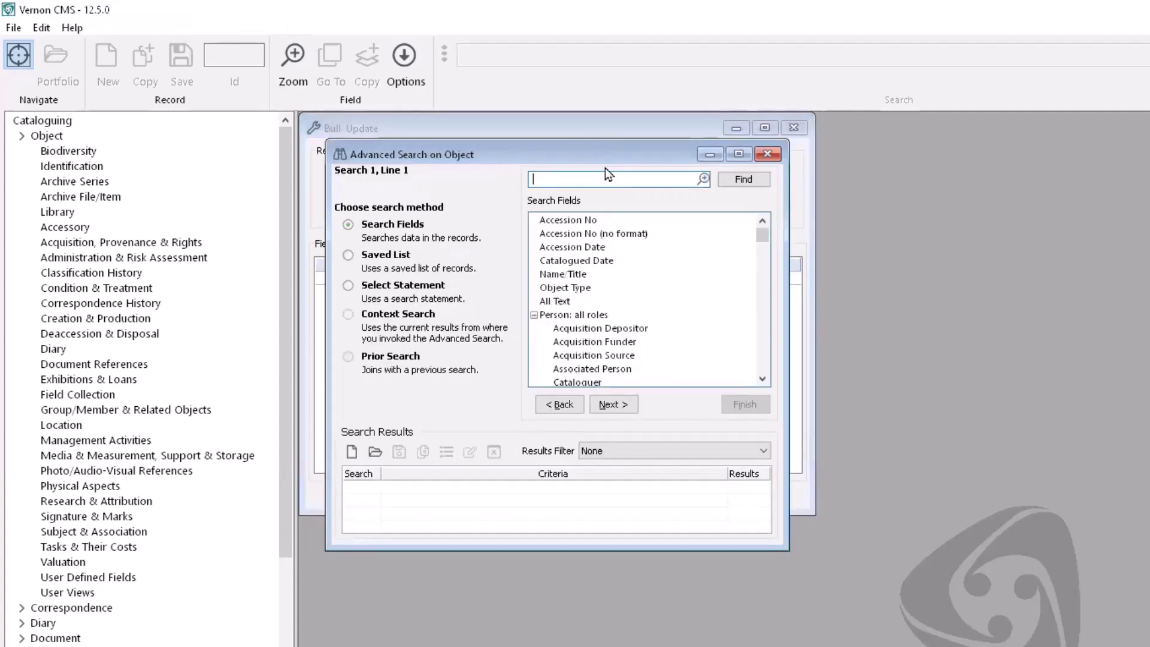
Step: Search Current Location for Art Storeroom, loading its 13 object records
type("current location")
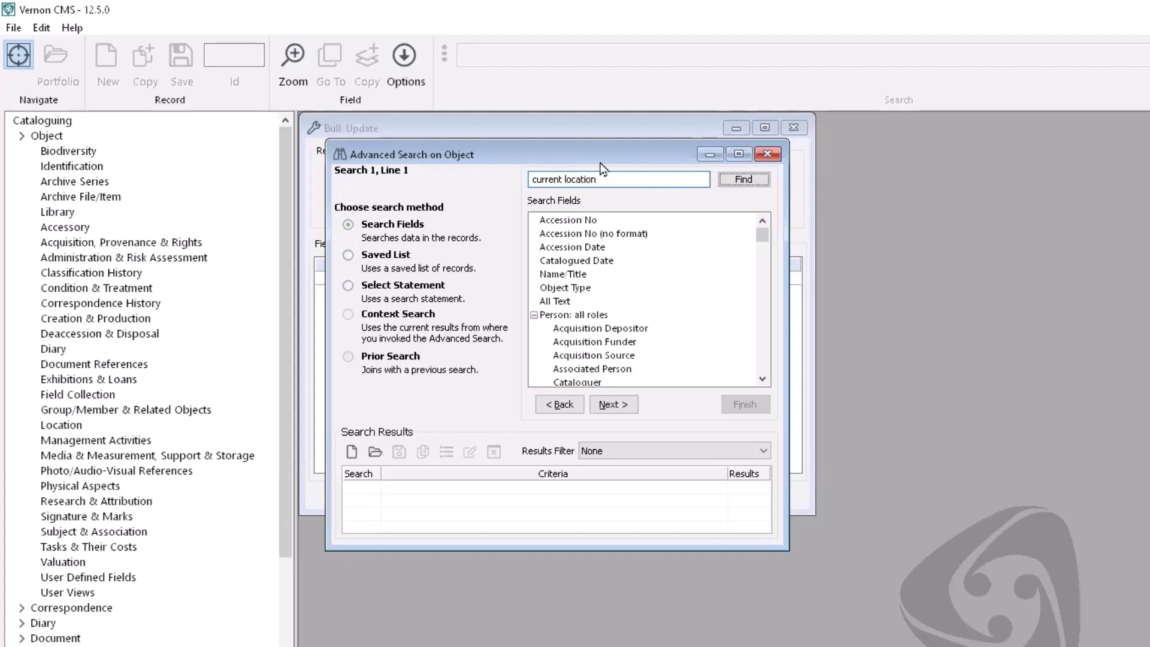
key("Return")
left_click(732, 179)
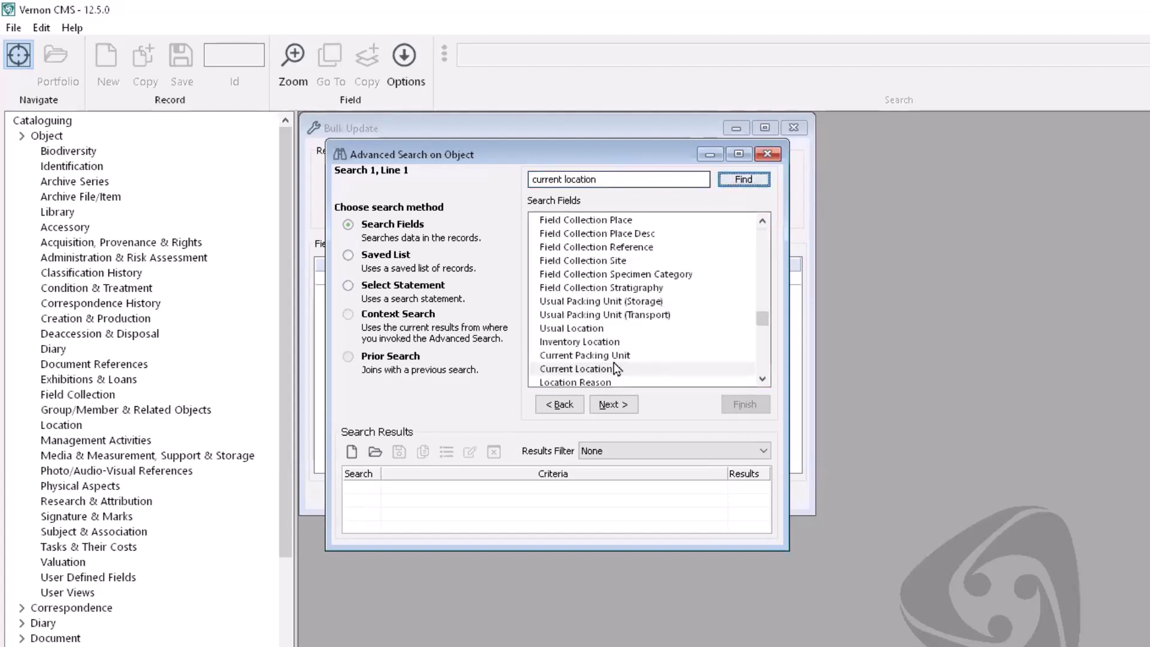
left_click(613, 368)
left_click(614, 399)
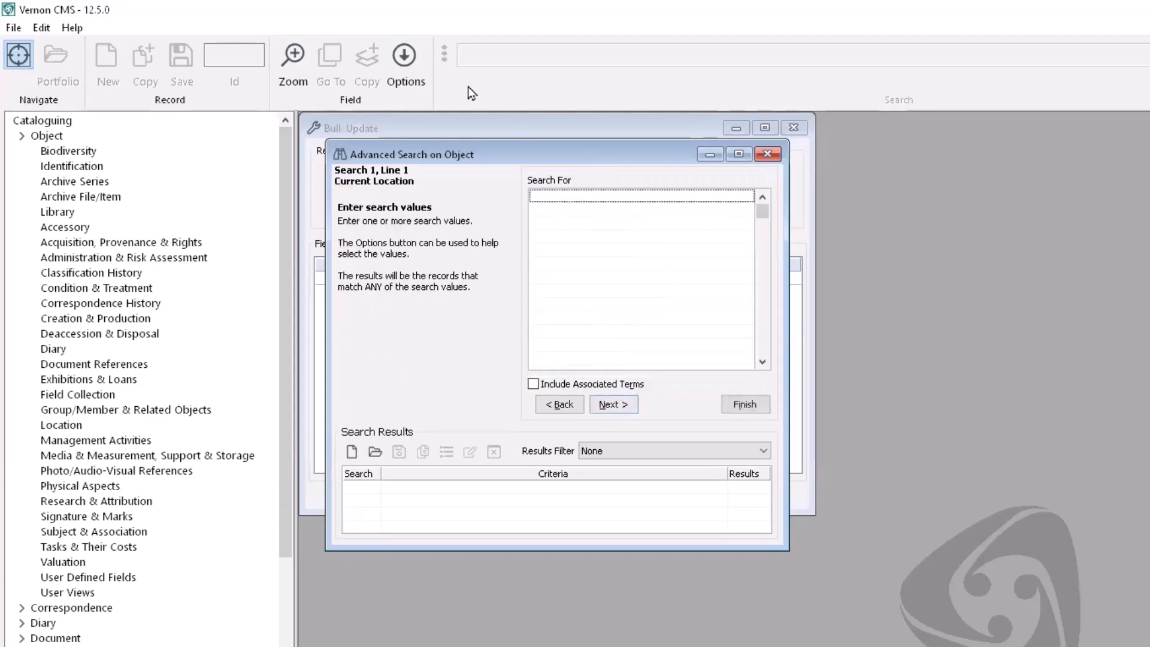
left_click(404, 56)
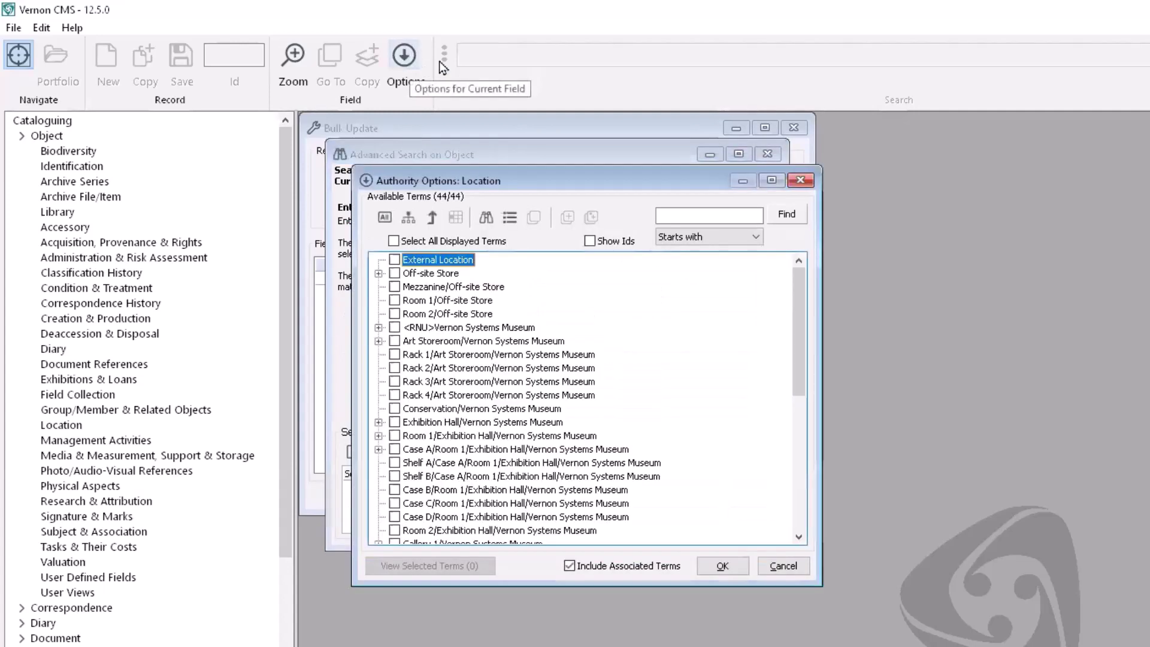
left_click(394, 341)
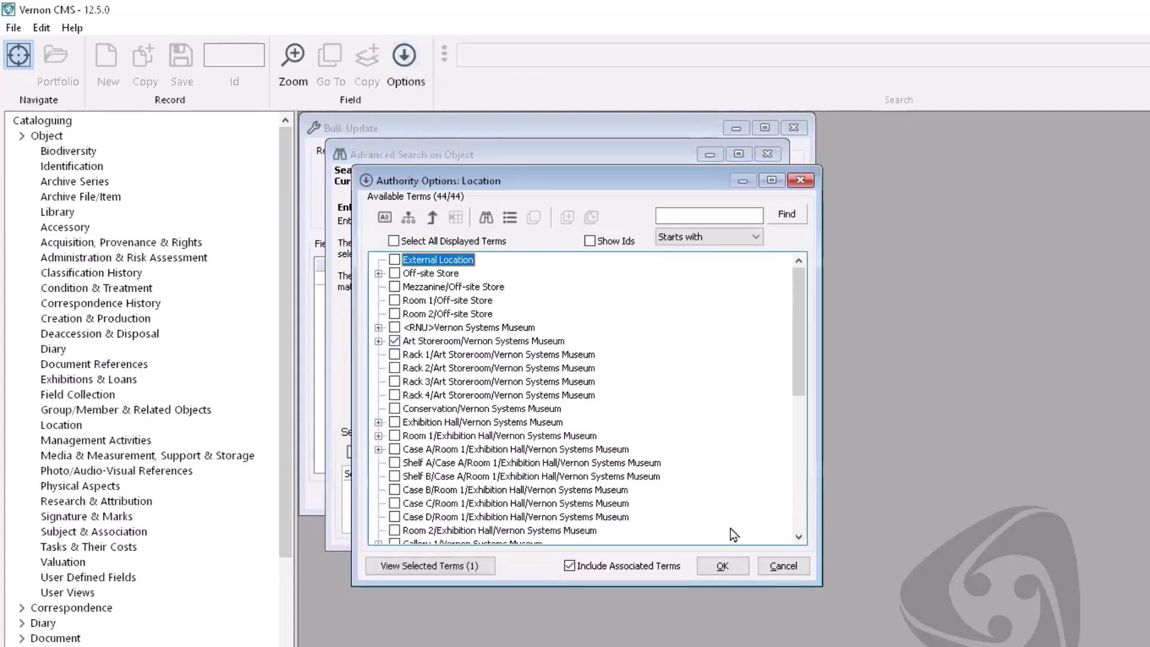
left_click(724, 566)
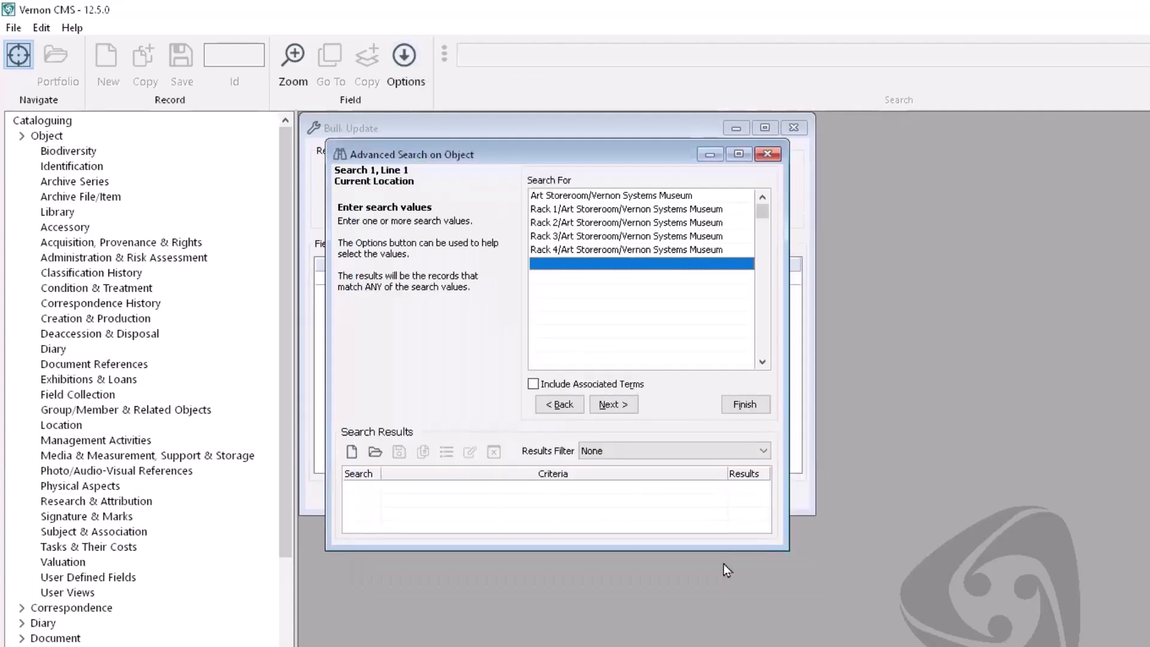
left_click(629, 407)
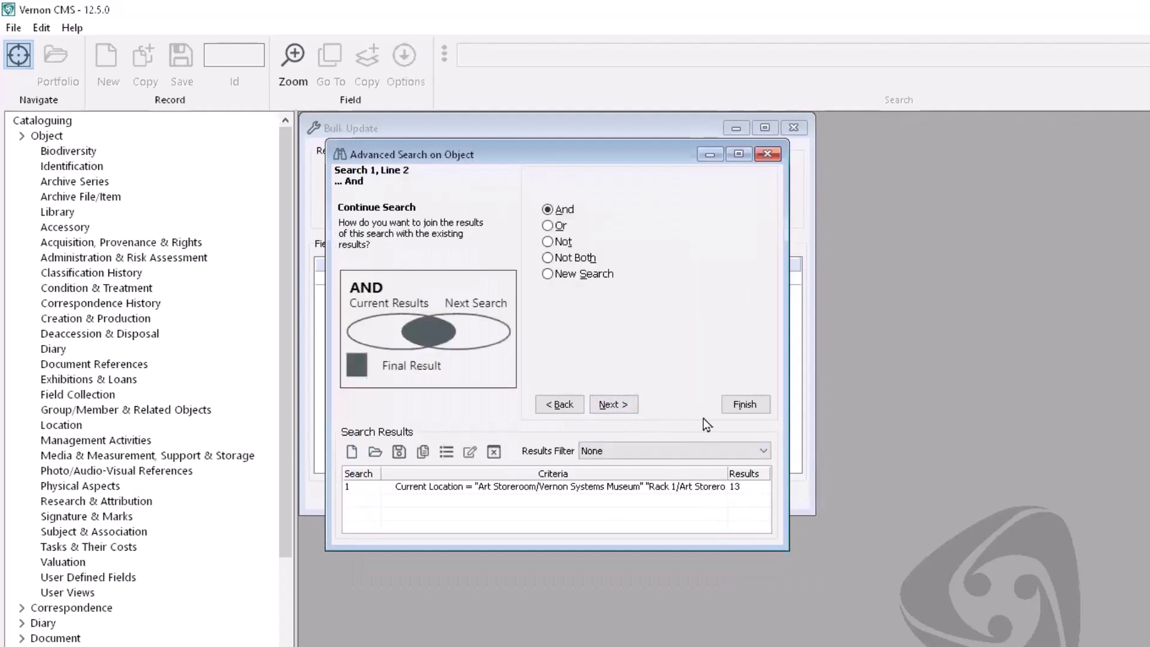
left_click(738, 406)
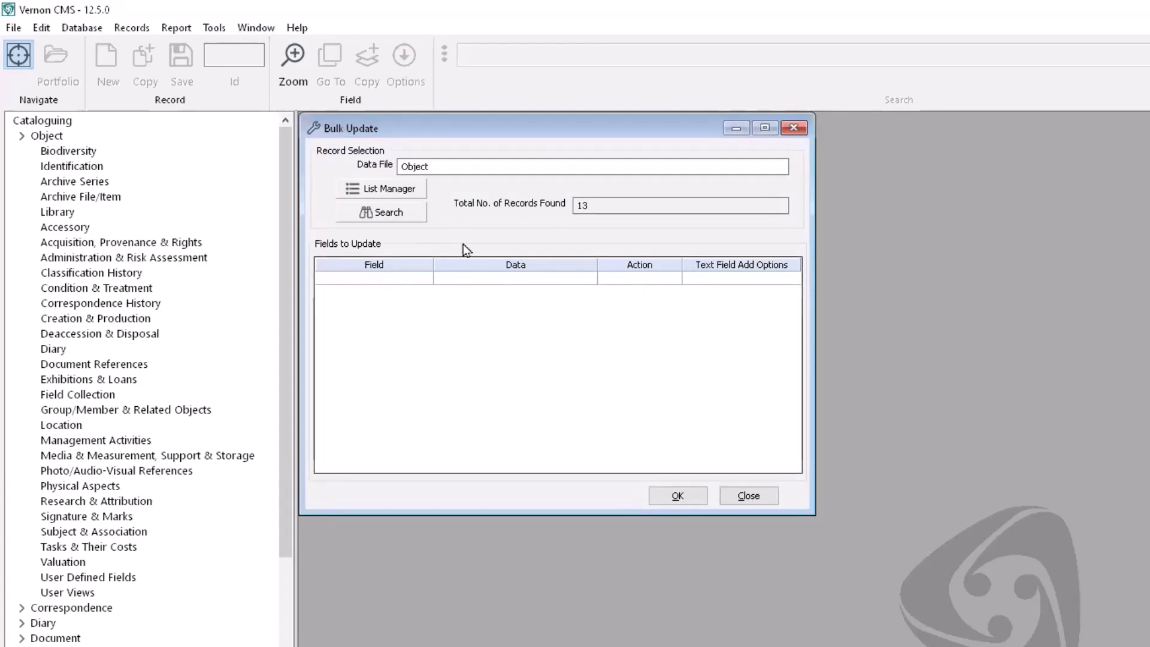
Step: Add a Condition update row with value 'Good' and the Append to Bottom action
left_click(414, 279)
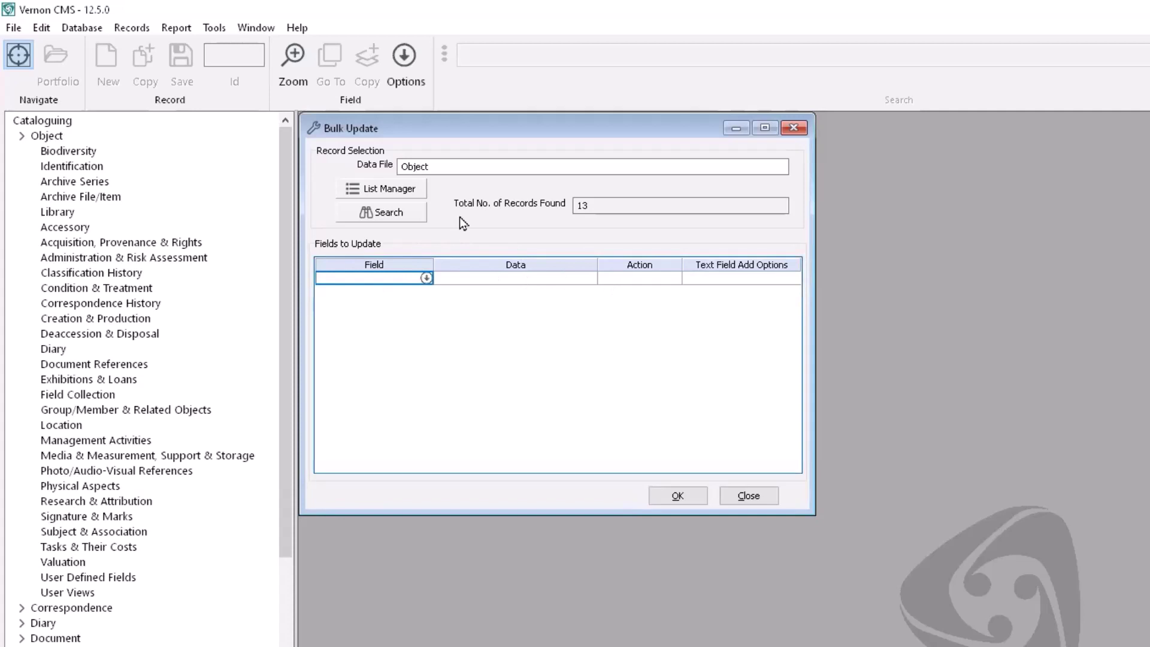
type("condition")
key("Tab")
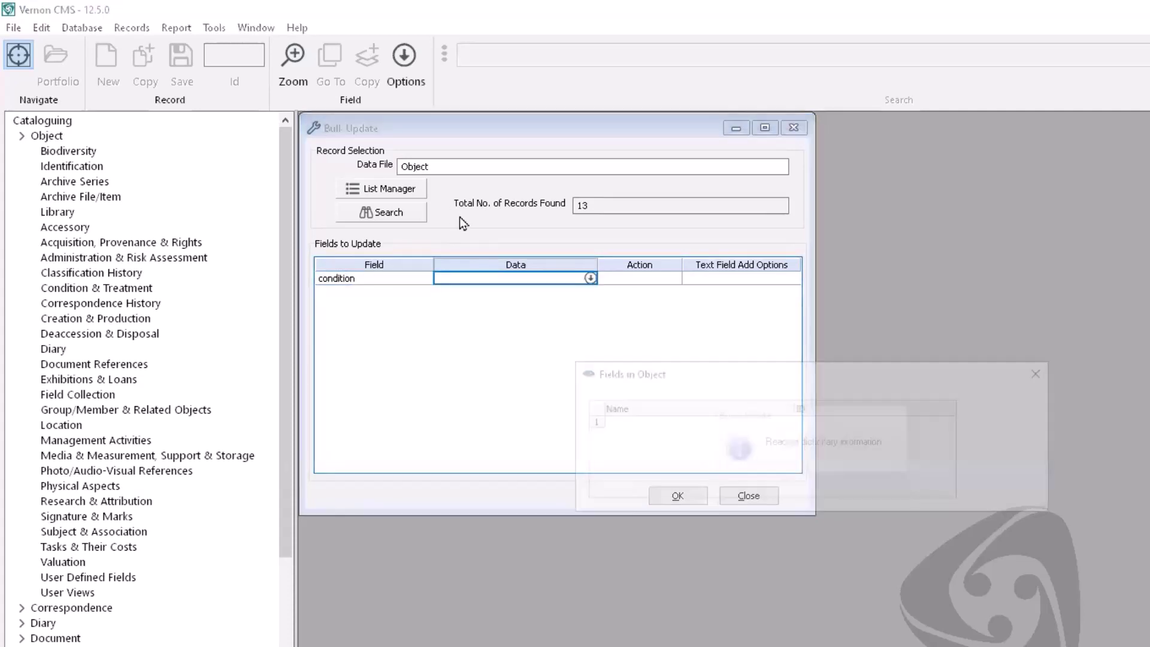
left_click(611, 433)
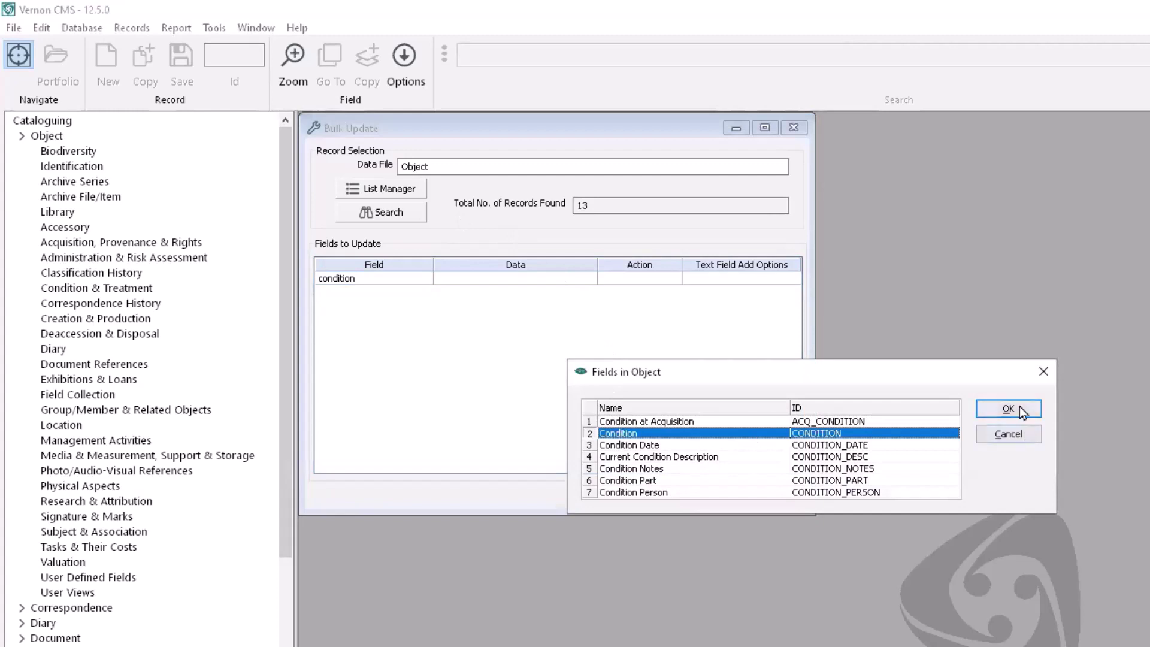
left_click(1008, 408)
left_click(593, 277)
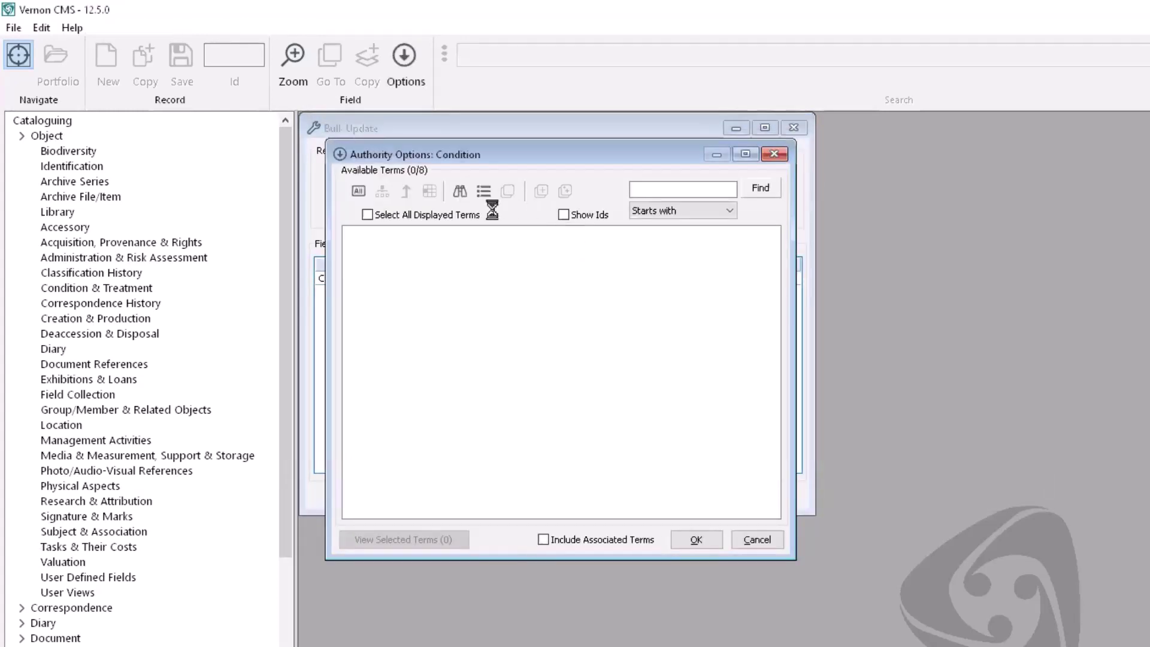
left_click(368, 273)
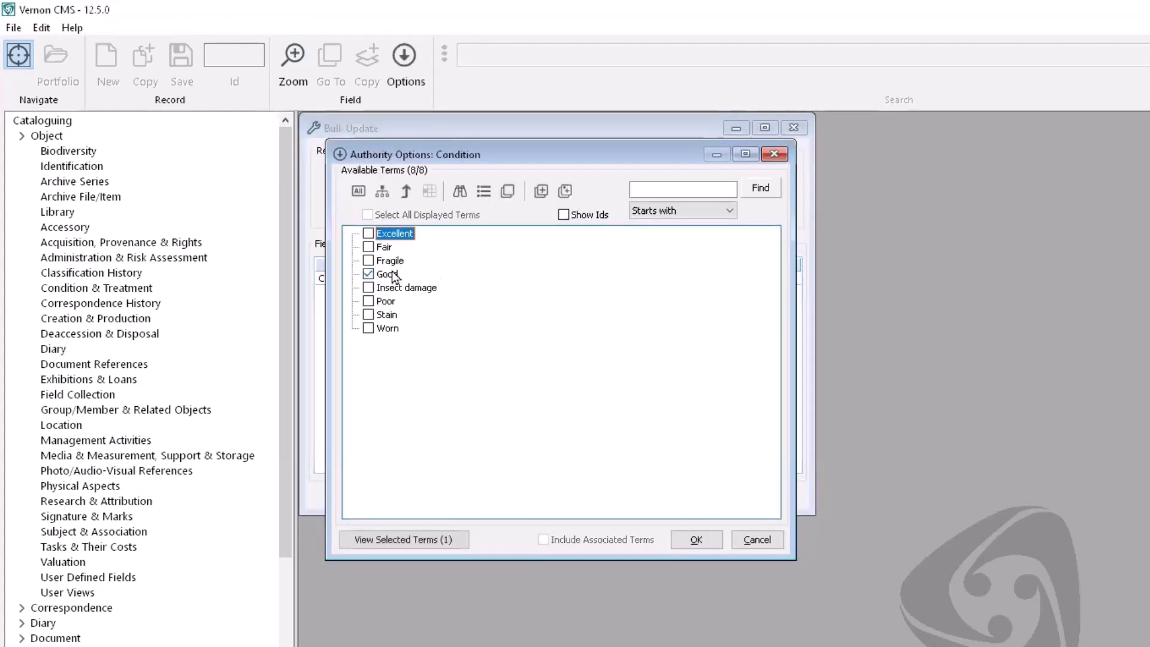
left_click(695, 539)
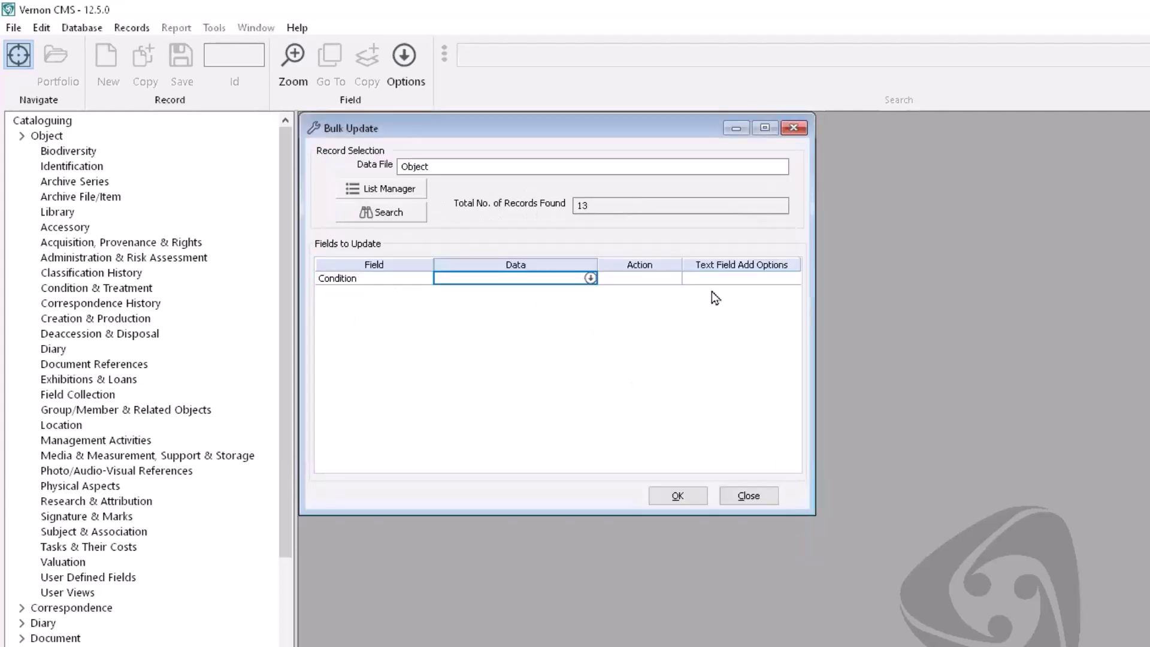
left_click(665, 278)
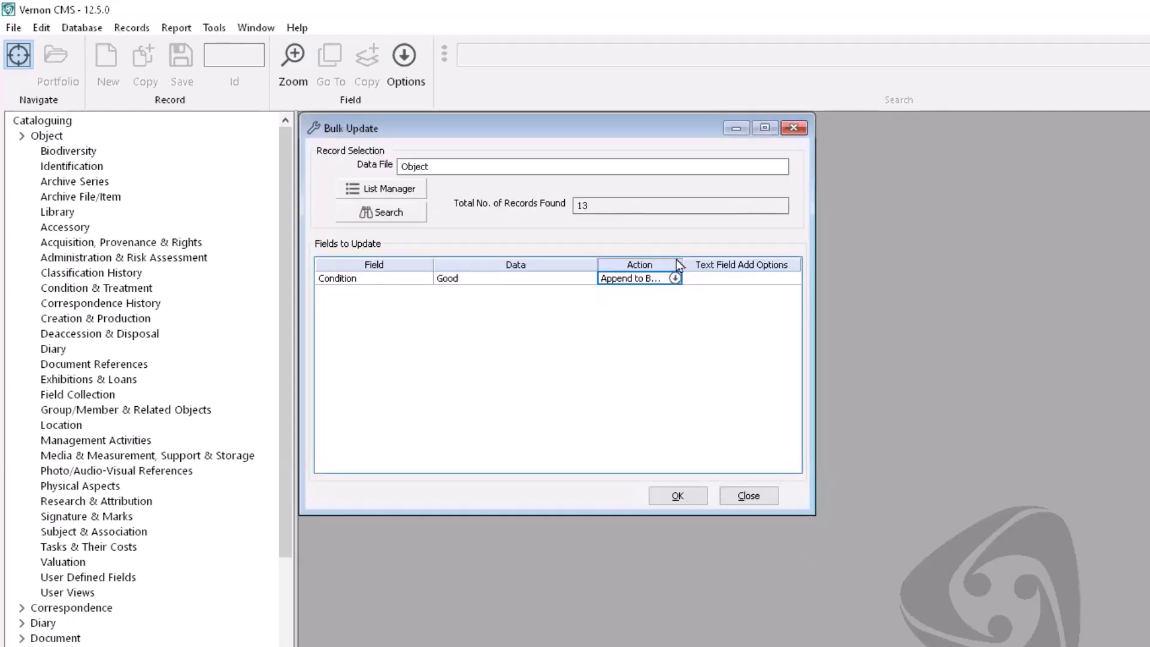
left_click_drag(681, 265, 713, 268)
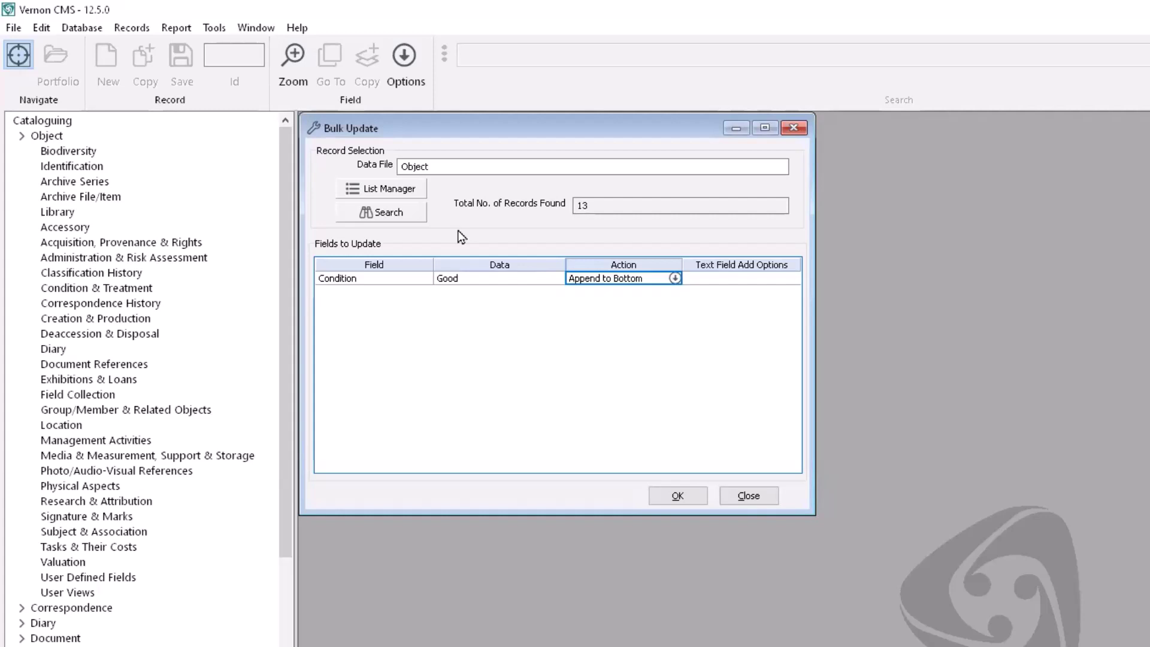
key("Return")
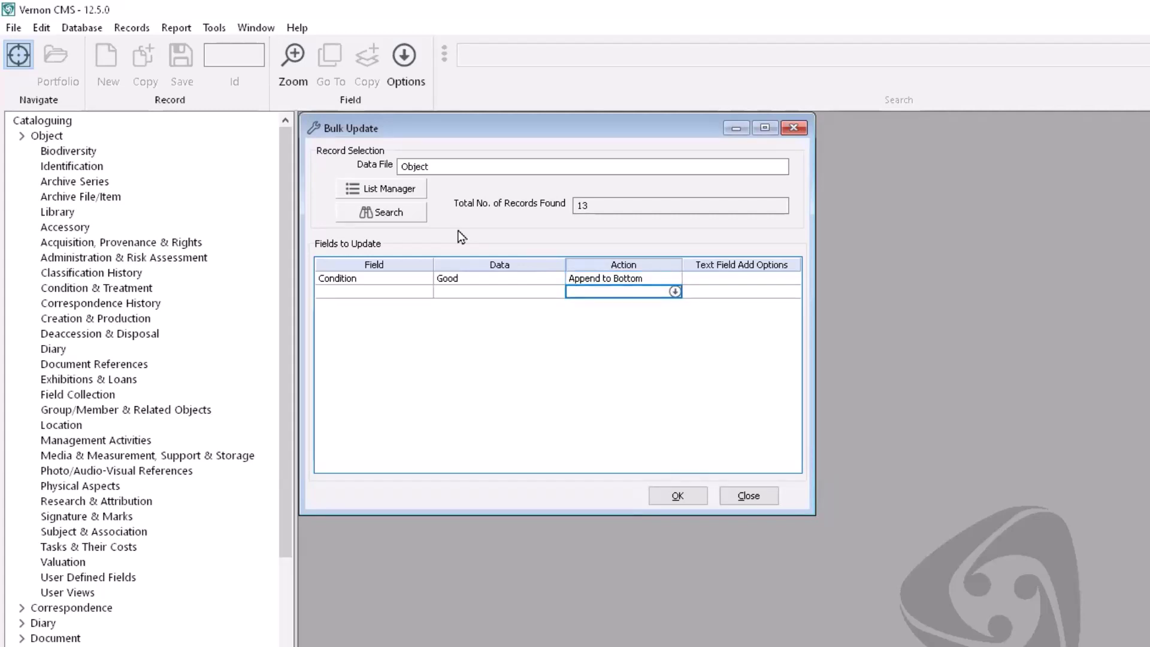
Step: Add a Condition Date row set to today's date, 19 Oct 2023, appended to bottom
left_click(332, 293)
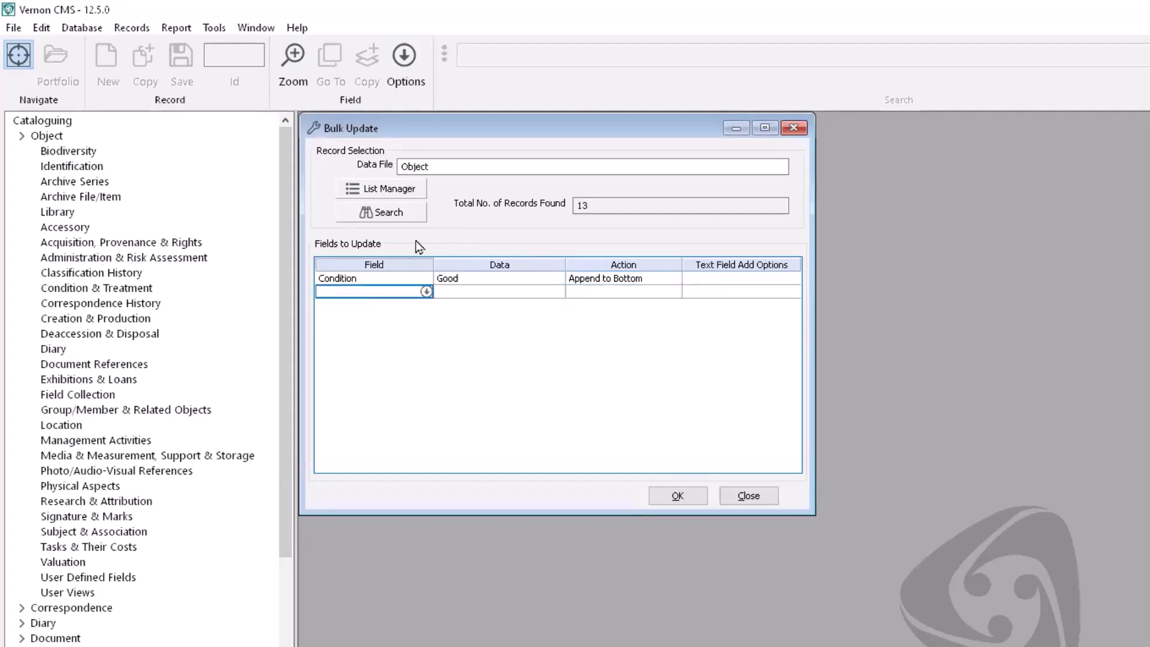
type("condi")
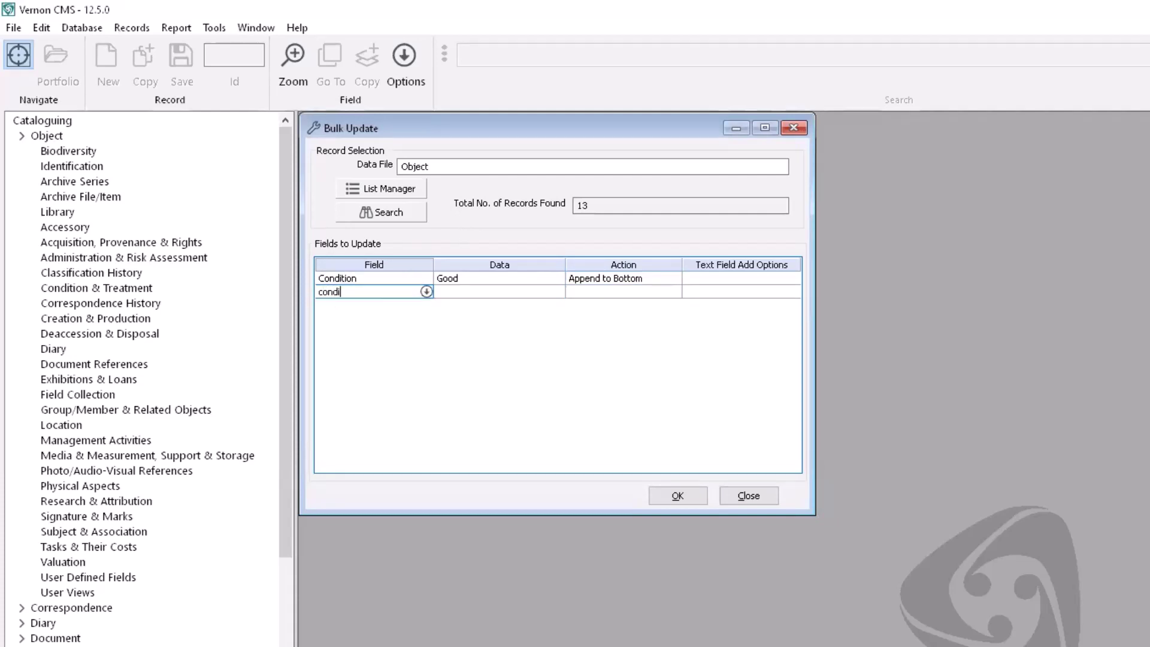
type("tion date")
key("Return")
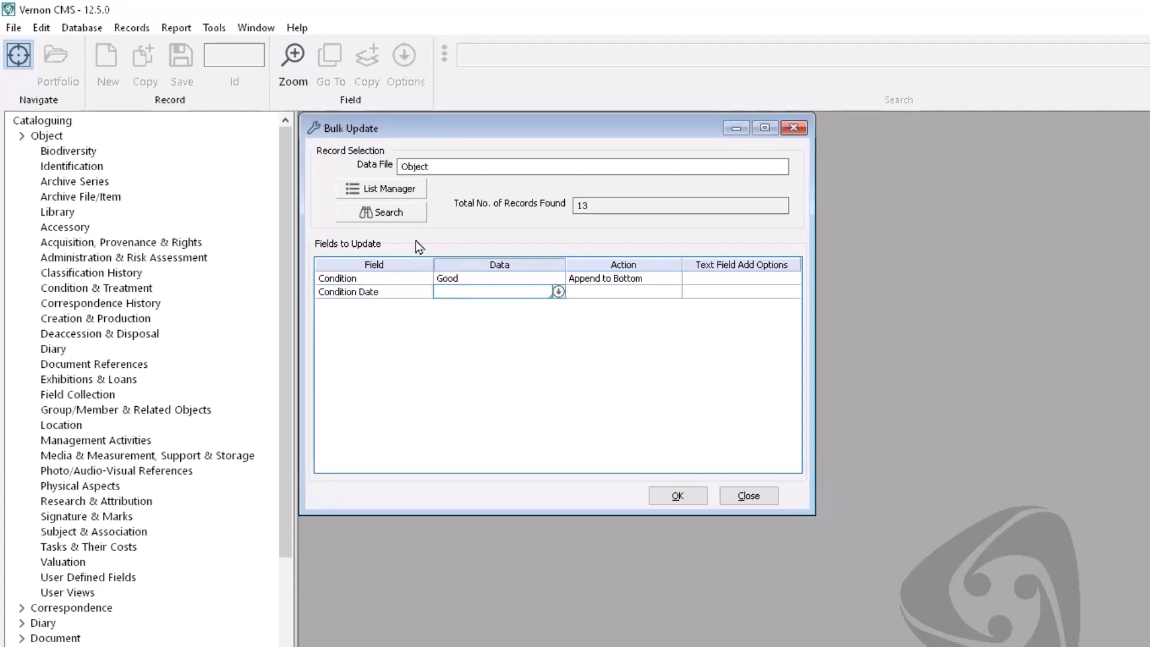
type("t")
key("Return")
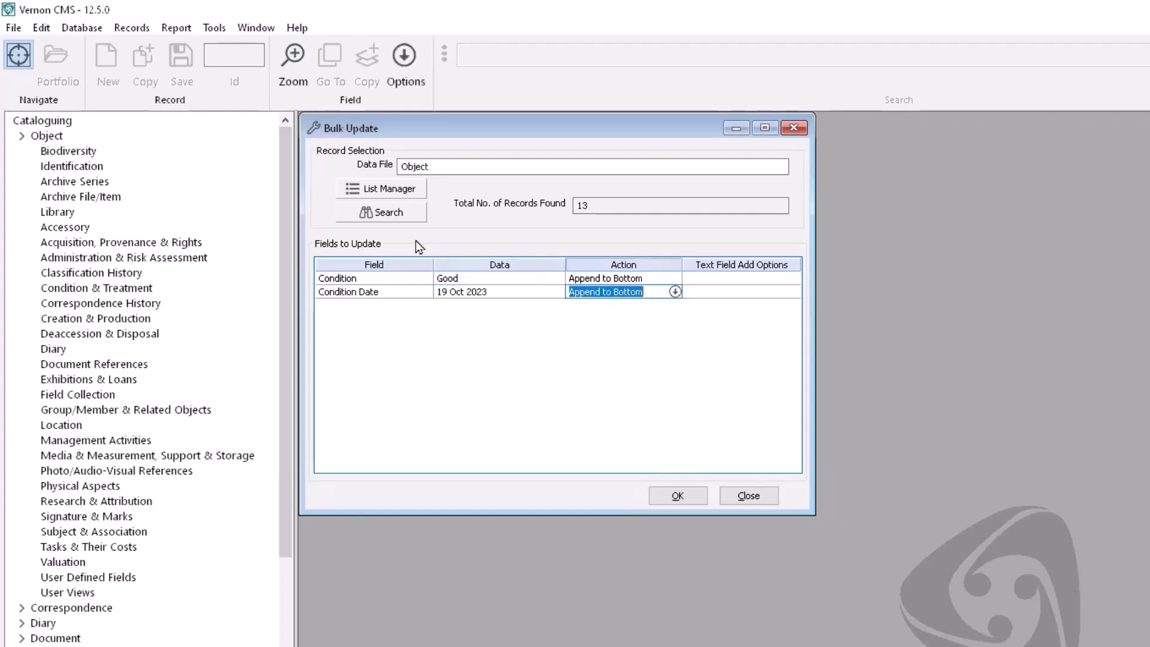
key("Return")
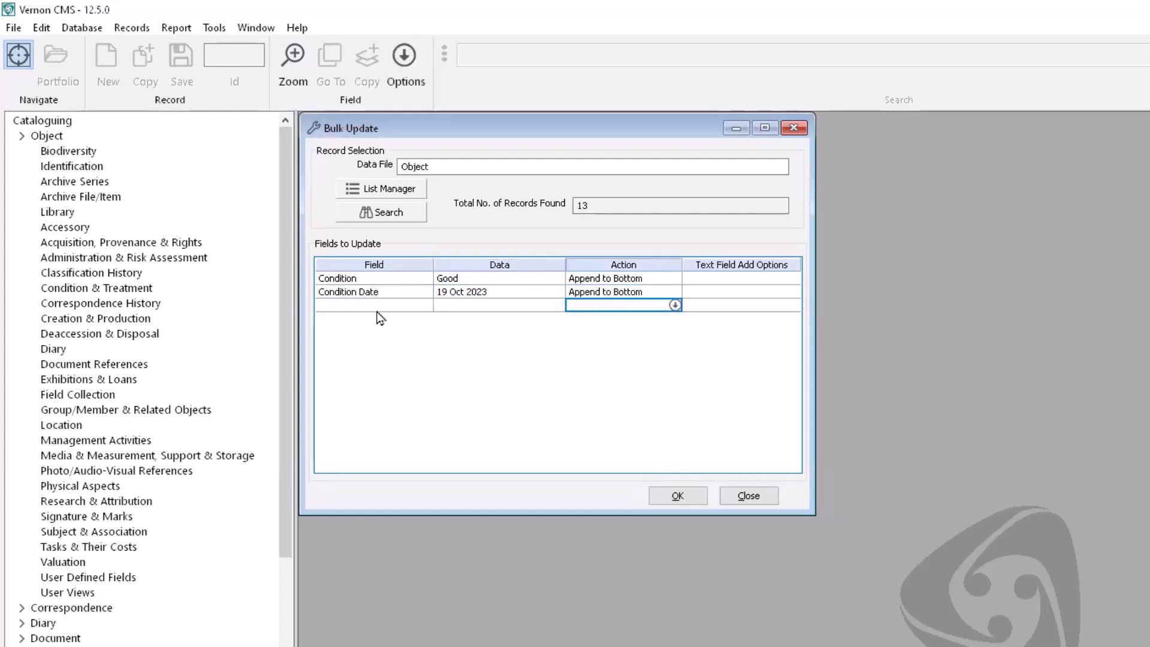
Step: Add a Condition Person row with the assessor's name, appended to bottom
left_click(376, 306)
type("condition ")
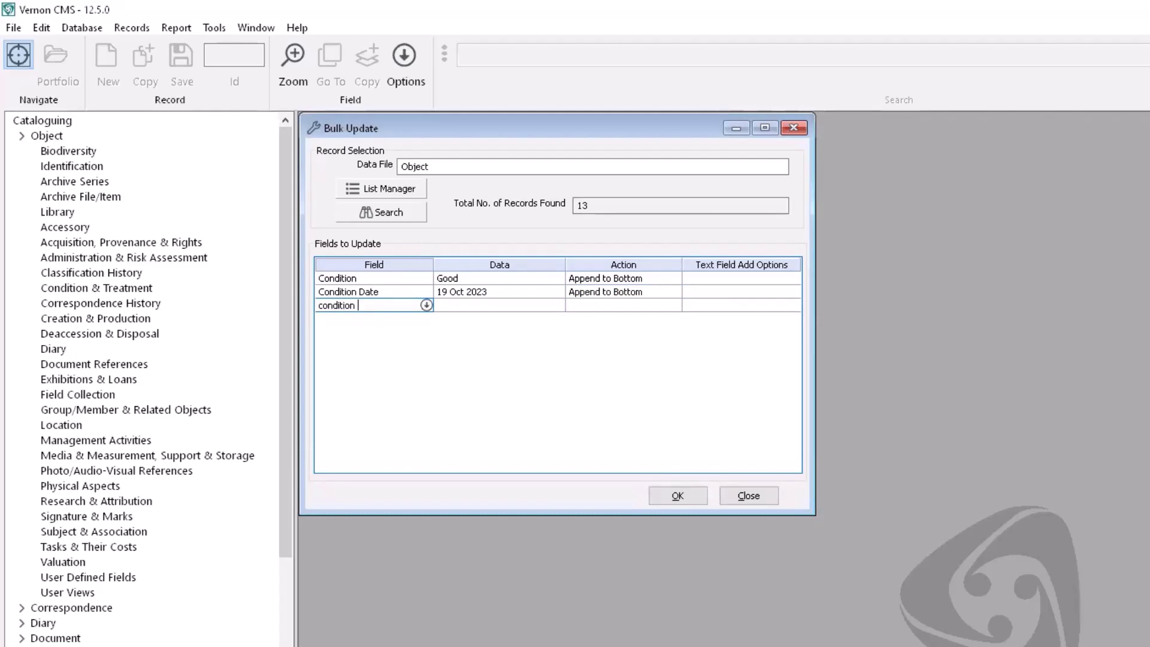
type("person")
key("Return")
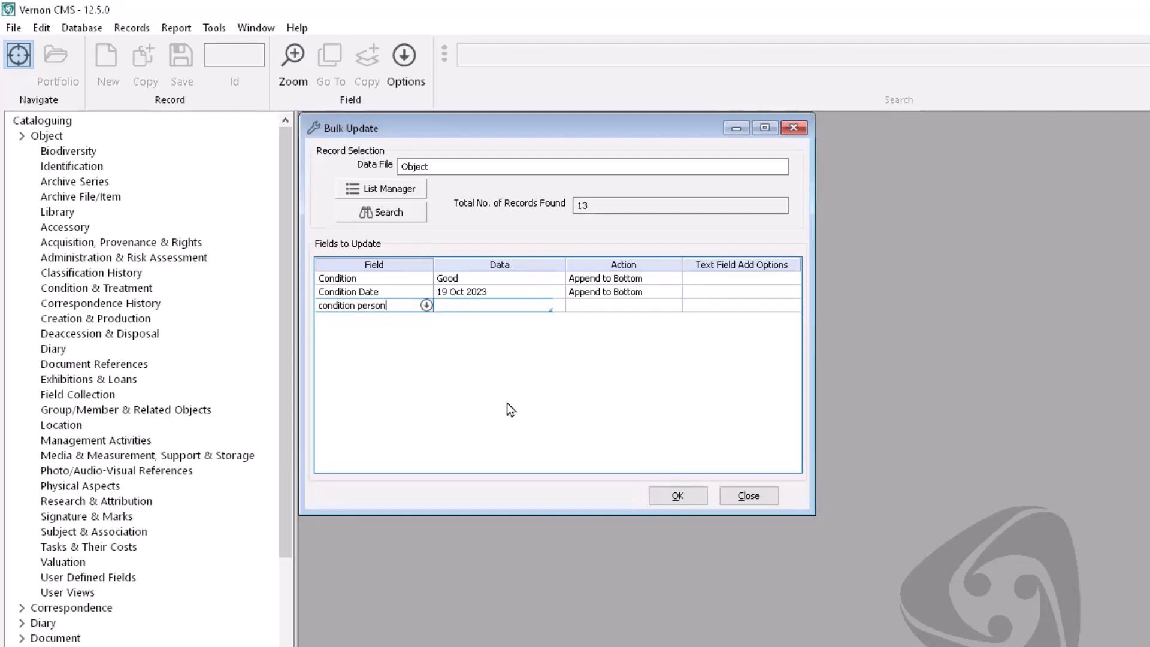
key("Return")
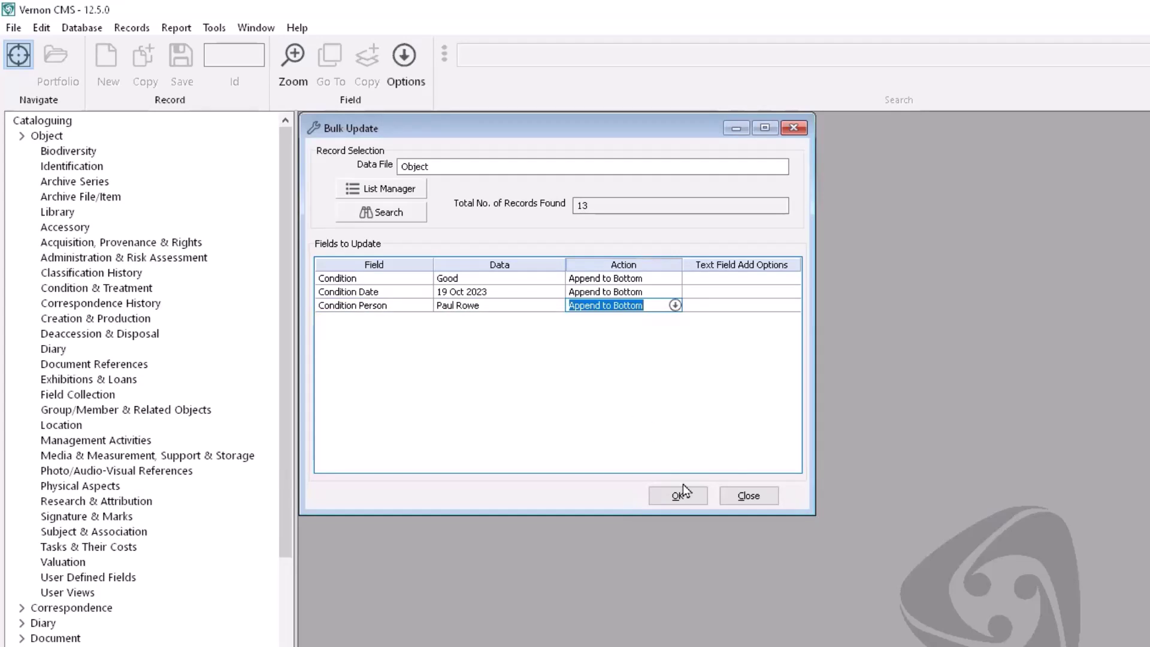
Step: Run the bulk update on all 13 object records, decline another update, and close the report
left_click(693, 498)
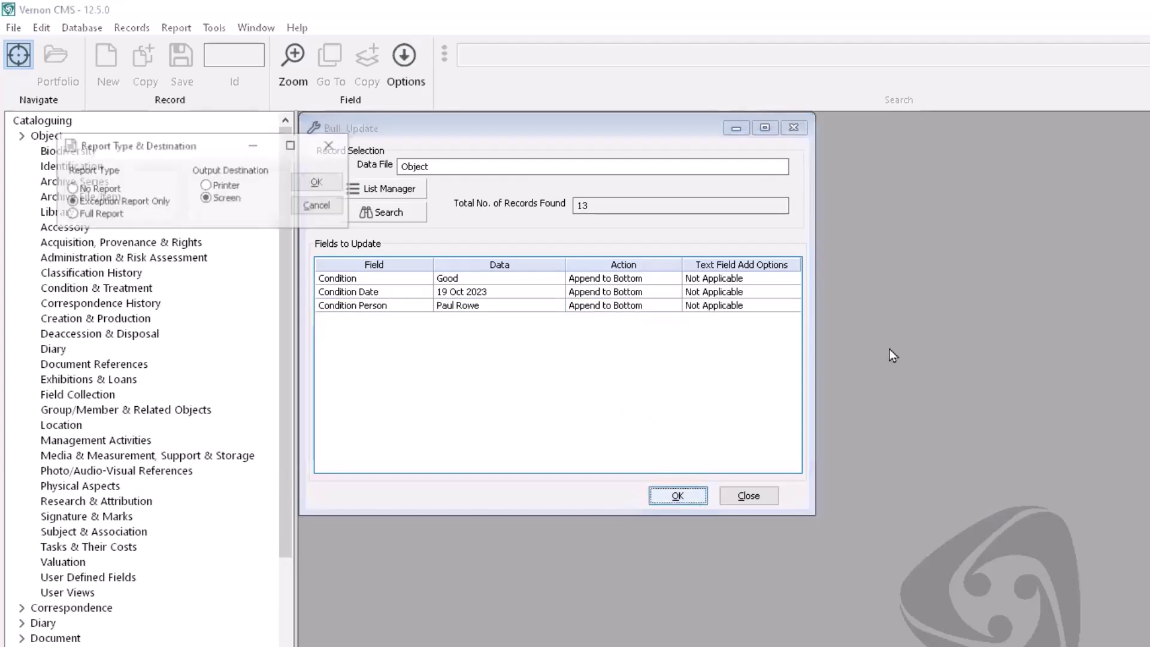
left_click(326, 183)
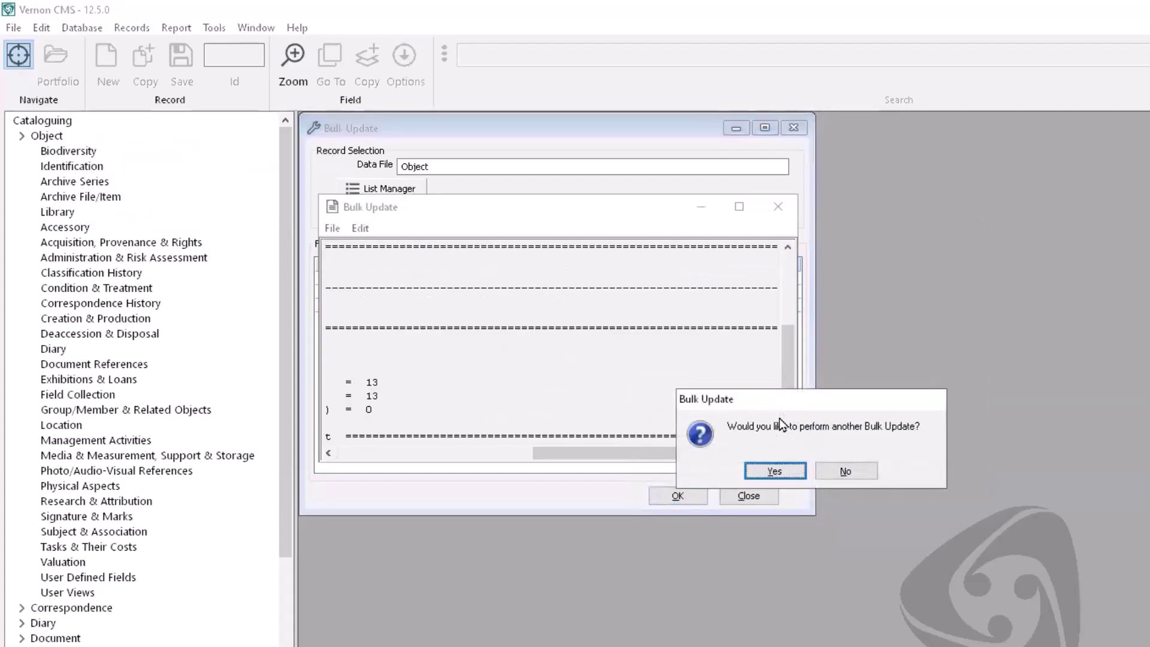
left_click(839, 470)
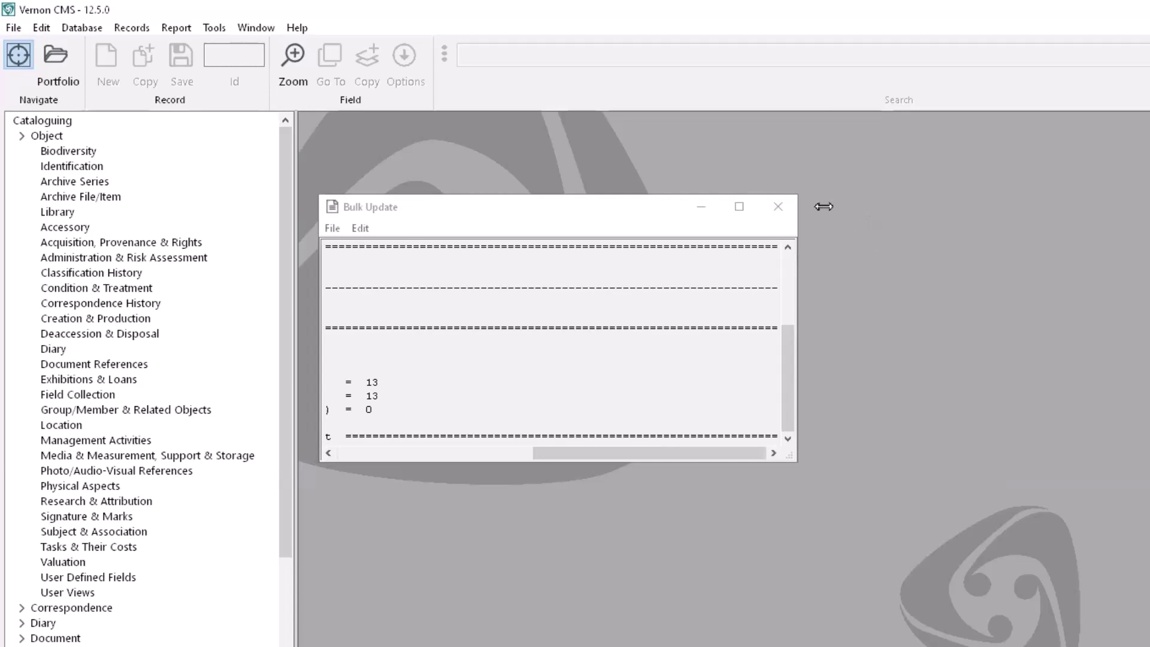
left_click(788, 205)
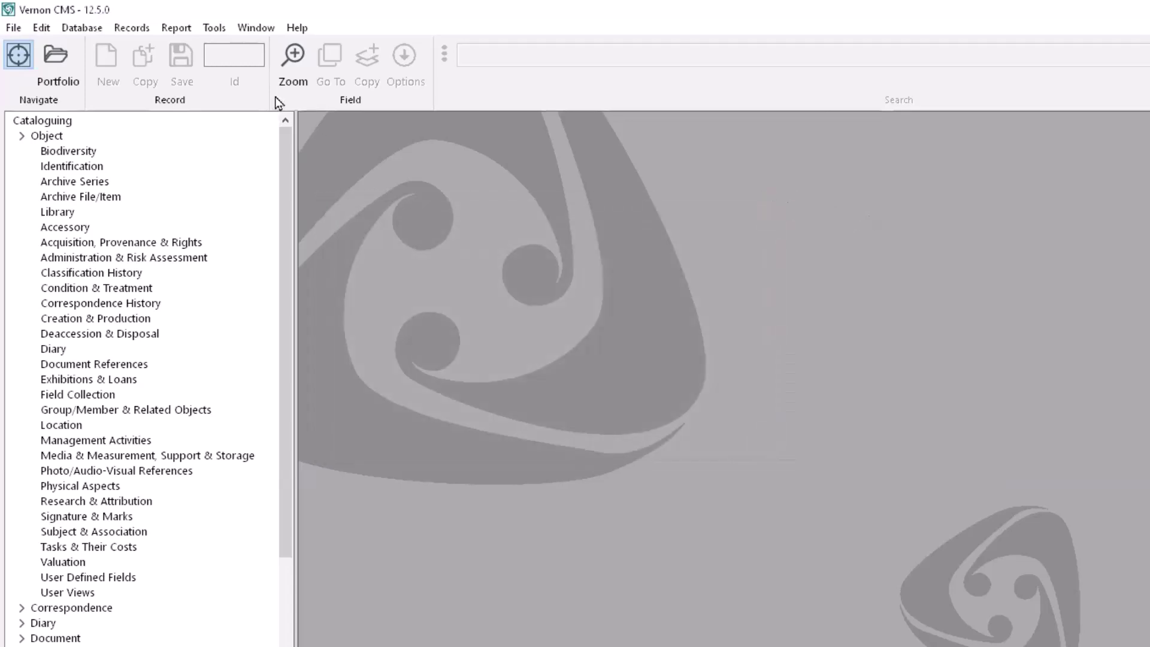
Step: Open Bulk Move from Tools > Location Functions
left_click(215, 28)
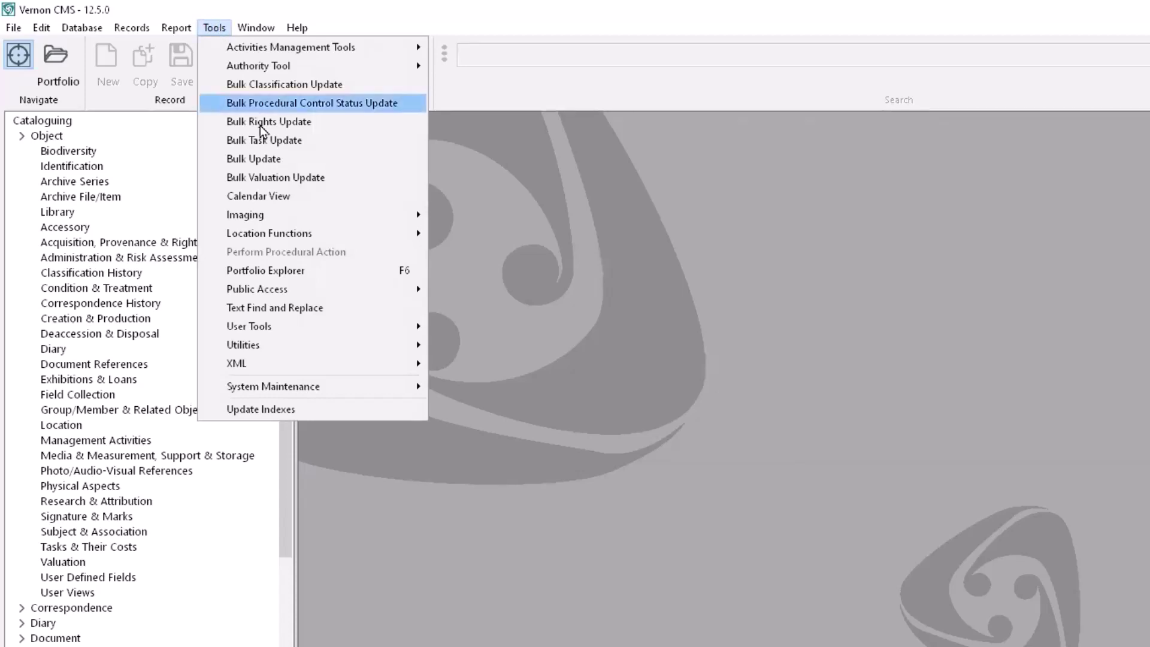
mouse_move(383, 235)
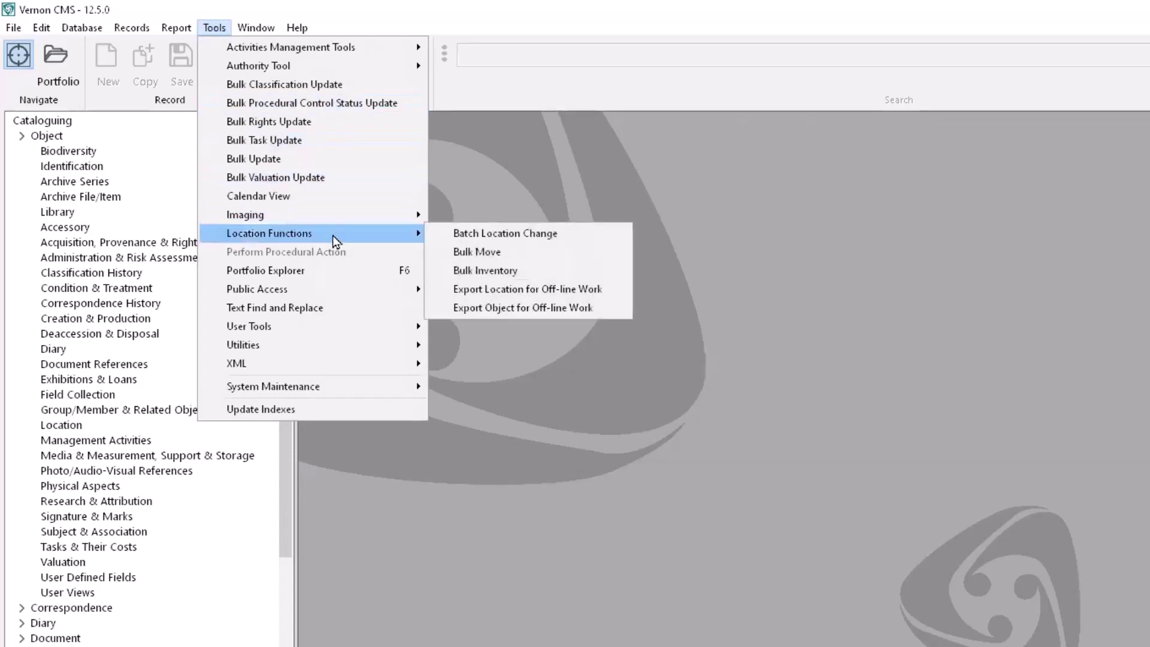
left_click(469, 252)
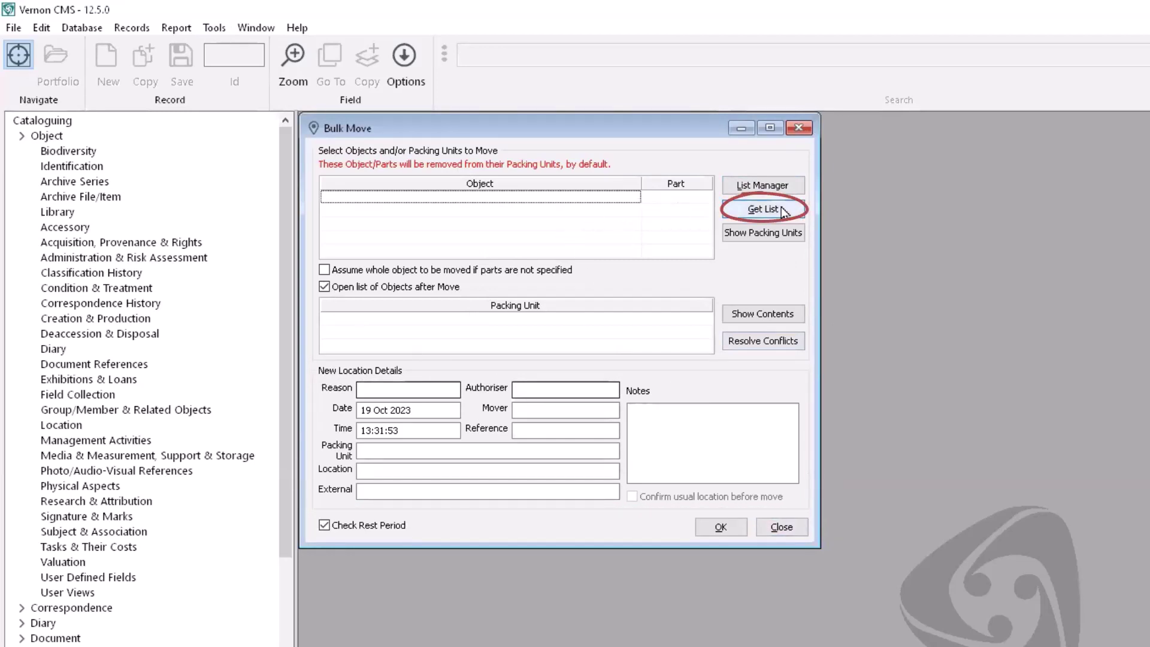
Step: Load the Fumpston prints saved list, objects 2008.1 onward, into the Bulk Move list
left_click(745, 212)
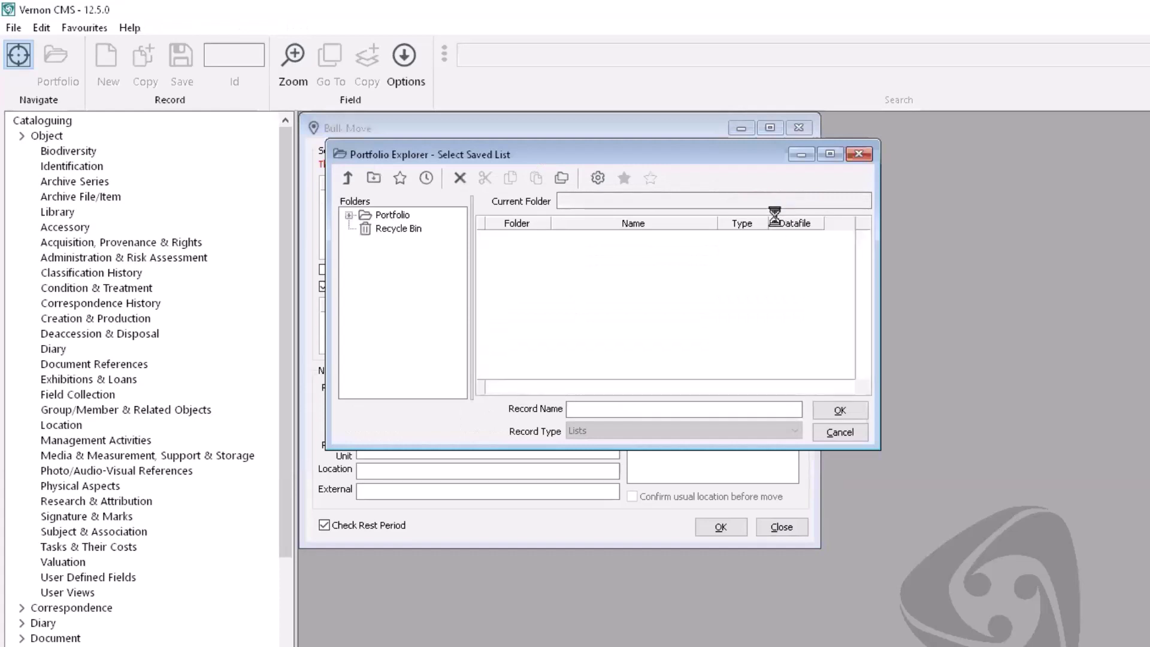
left_click(865, 329)
scroll(585, 294, "up", 2)
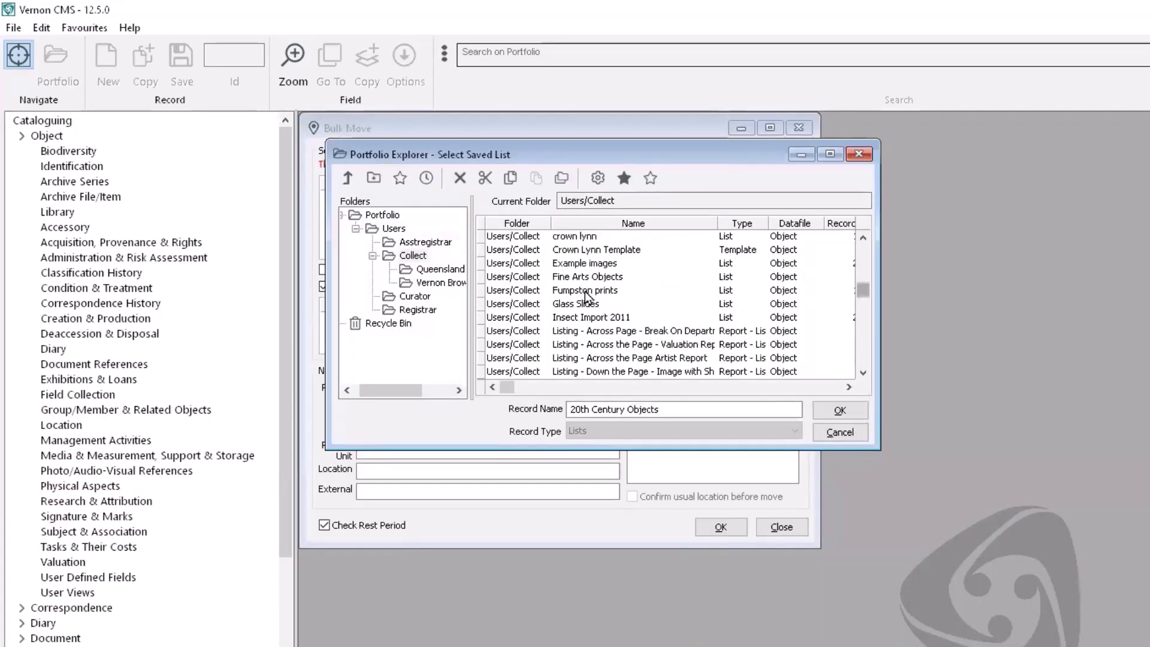
left_click(585, 295)
left_click(825, 404)
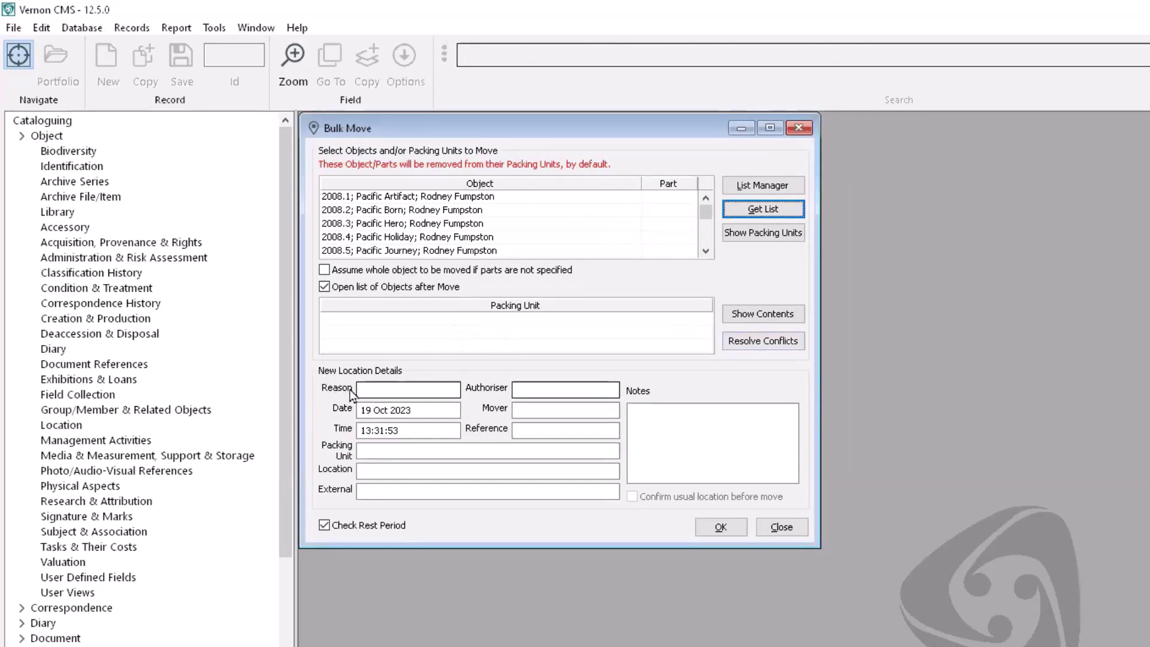
Step: Set the move reason to Permanent Exhibit
left_click(388, 390)
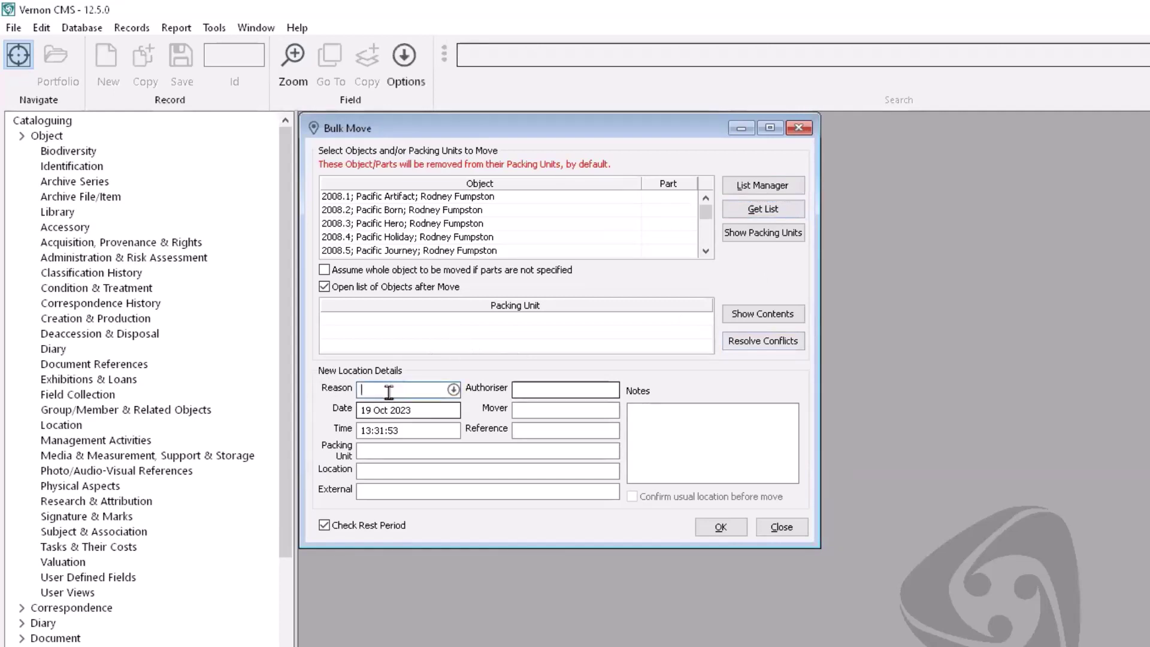
left_click(453, 389)
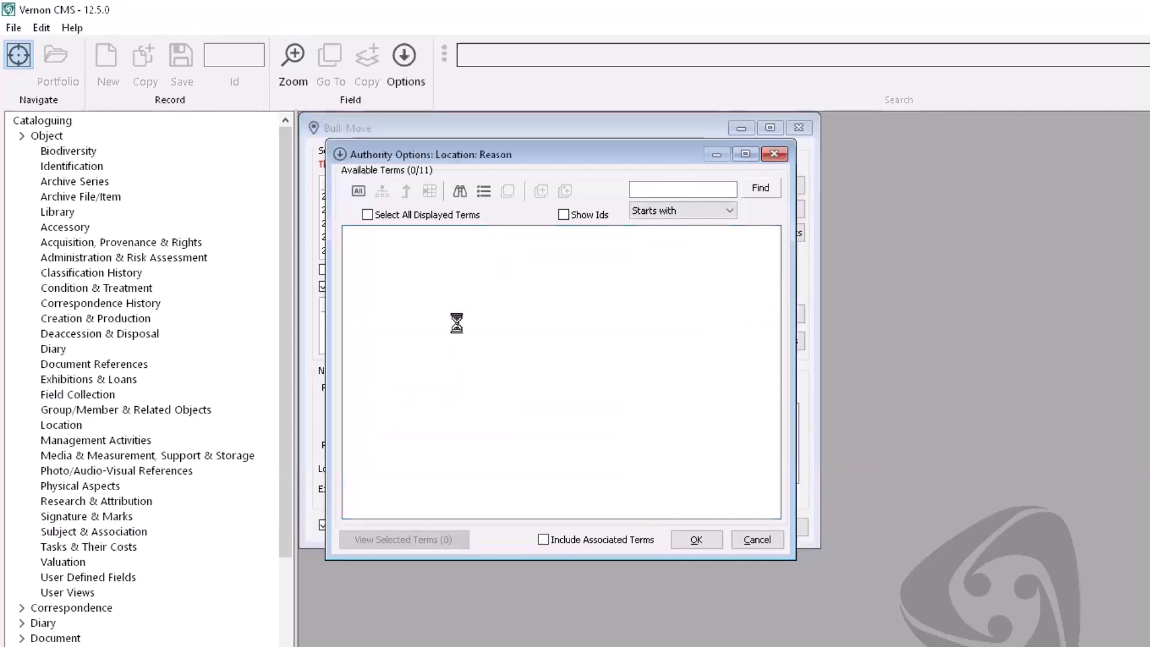
left_click(369, 274)
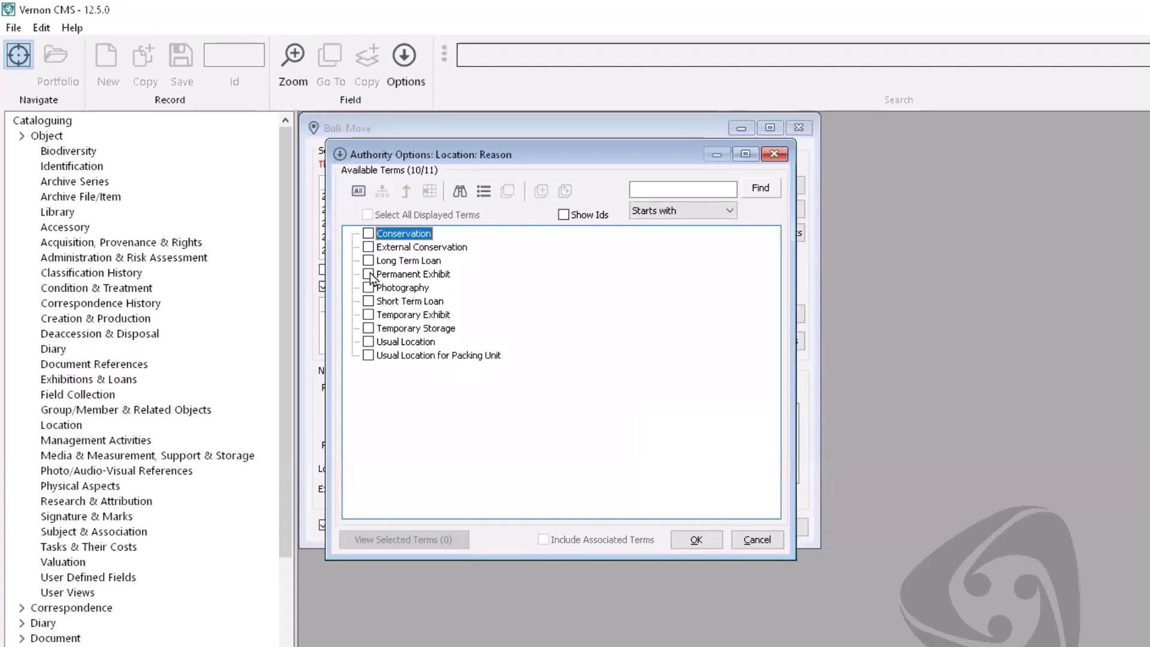
left_click(701, 544)
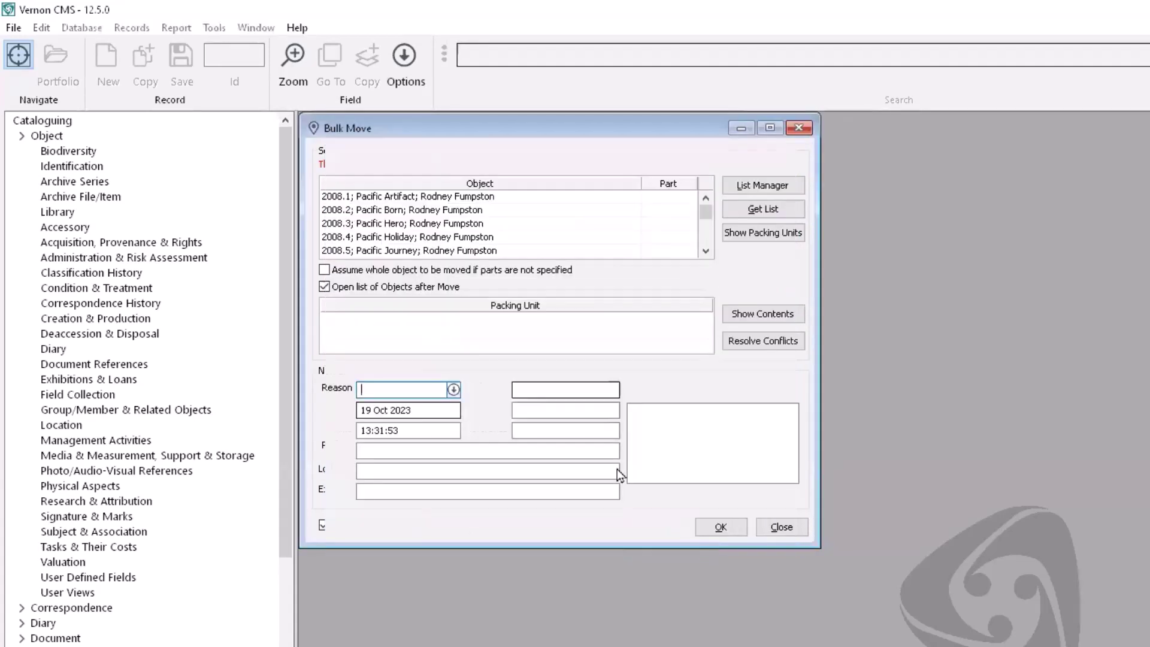
Step: Enter authoriser code 1 and mover code 2
left_click(549, 383)
type("1")
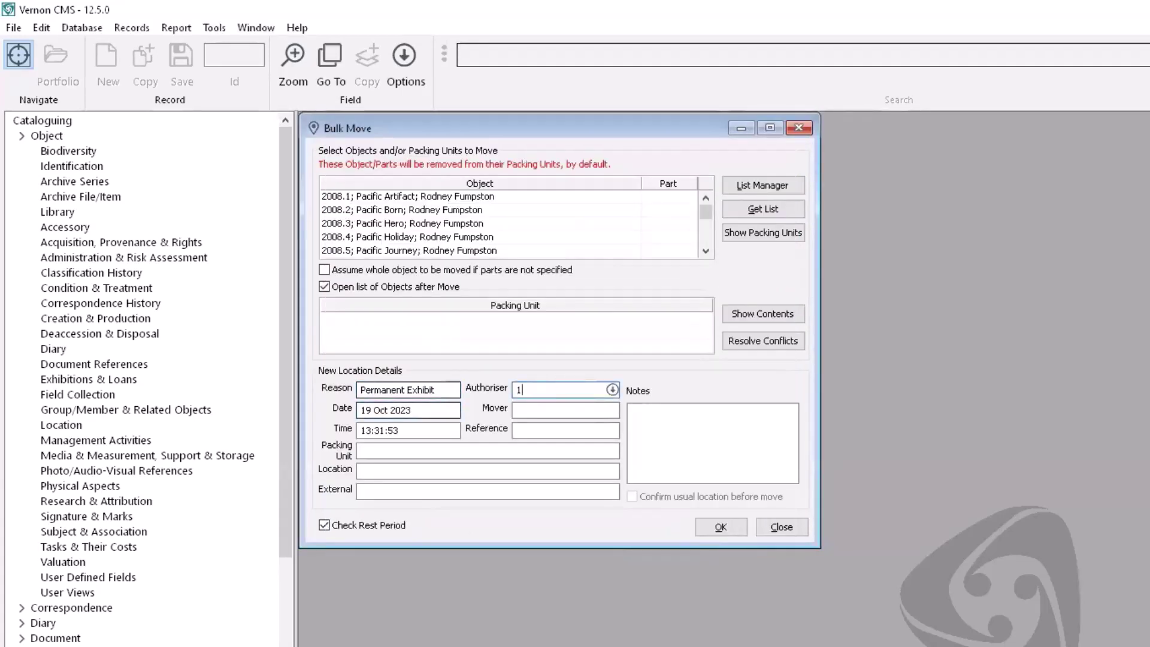
key("Tab")
type("2")
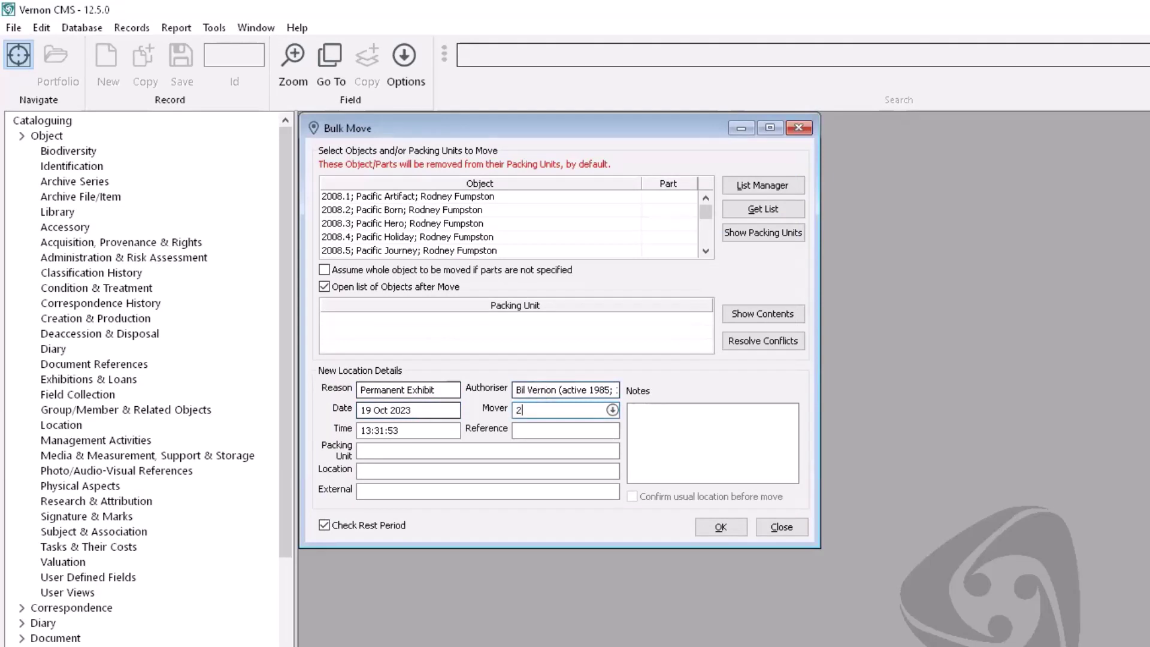
key("Tab")
key("Tab")
key("Tab")
Step: Set the new location to Exhibition Hall/Vernon Systems Museum
type("e")
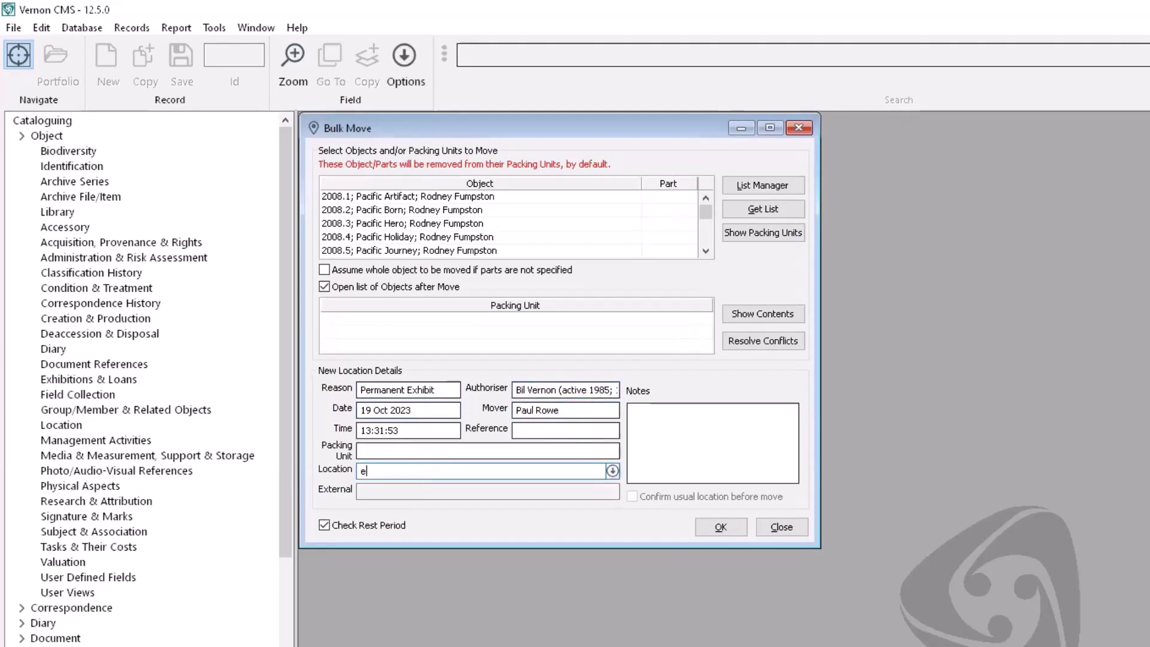
type("xhibition")
left_click(612, 471)
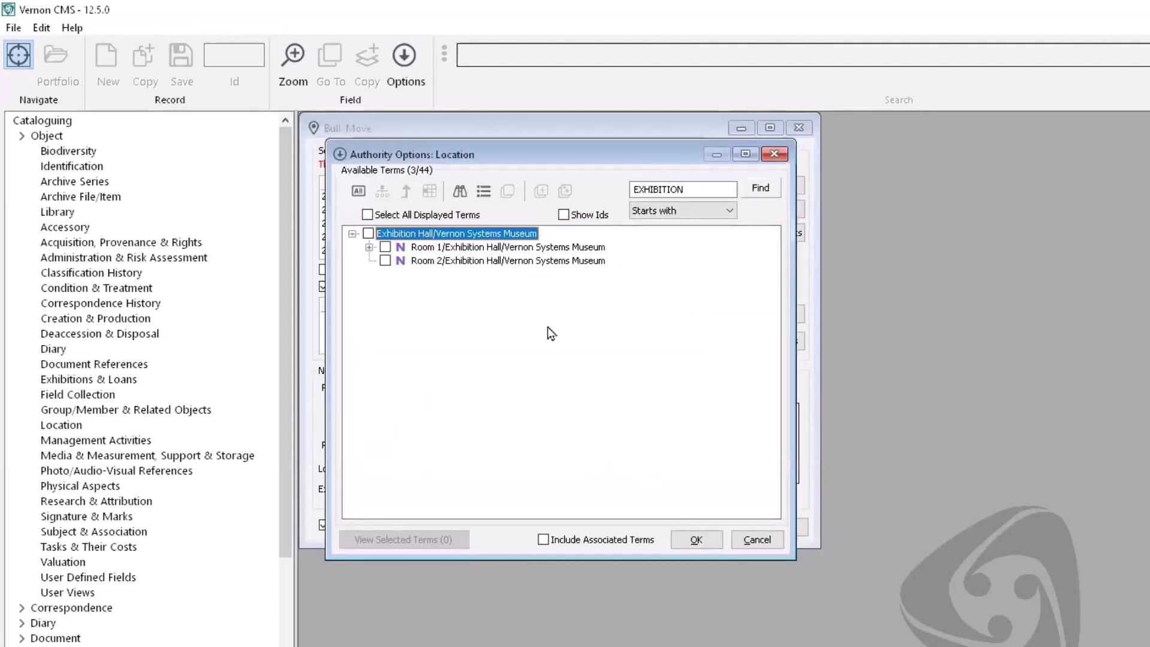
left_click(369, 233)
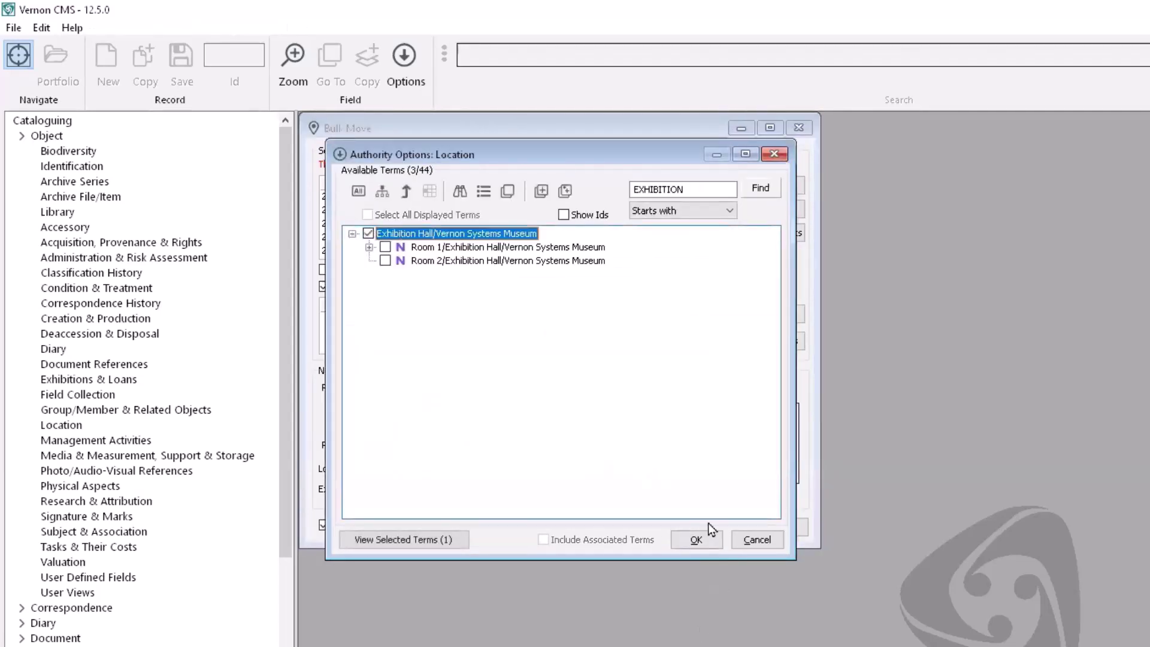
left_click(708, 537)
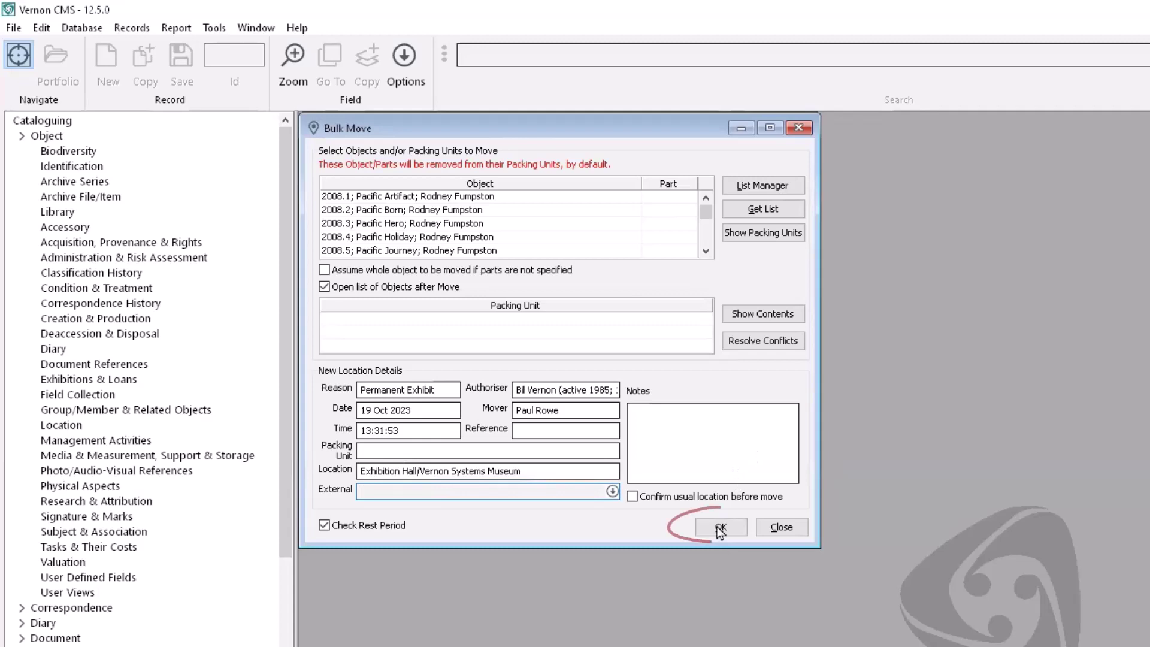
Step: Run the bulk move of 11 objects with an on-screen exception report only, then close the log
left_click(720, 528)
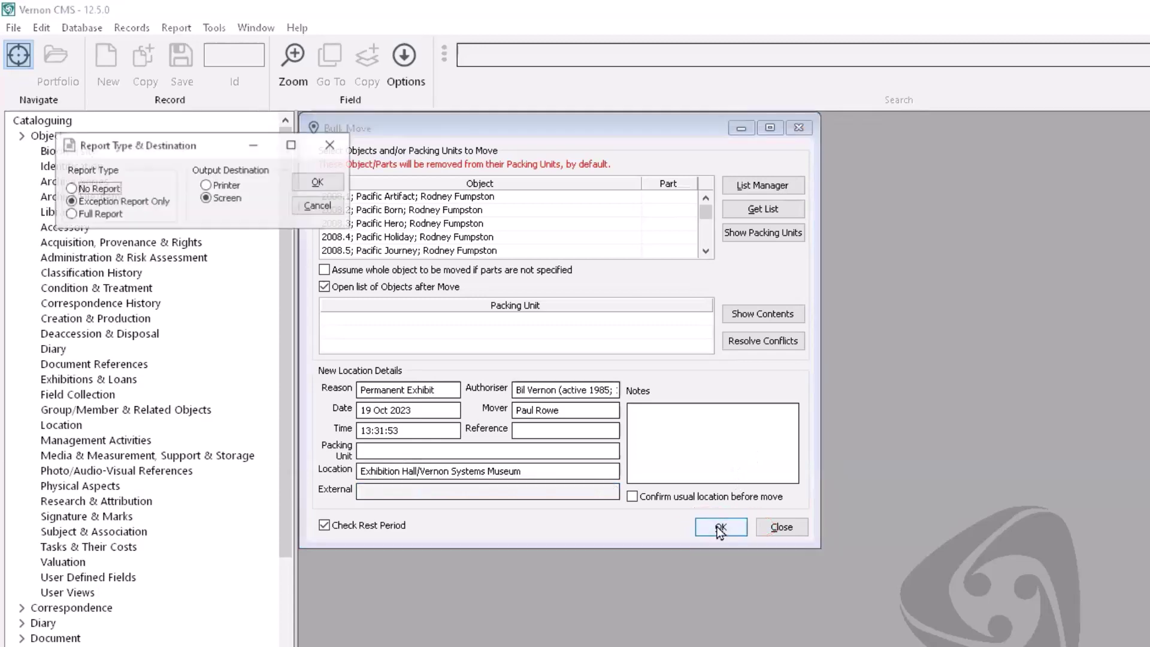
left_click(301, 183)
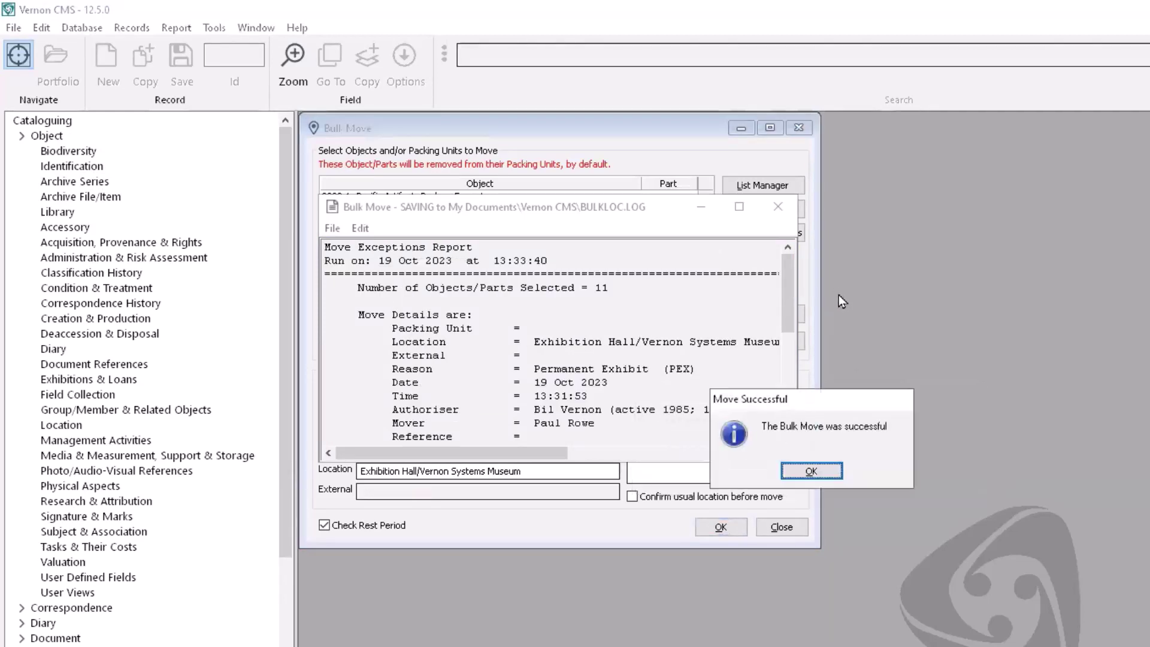
left_click(810, 472)
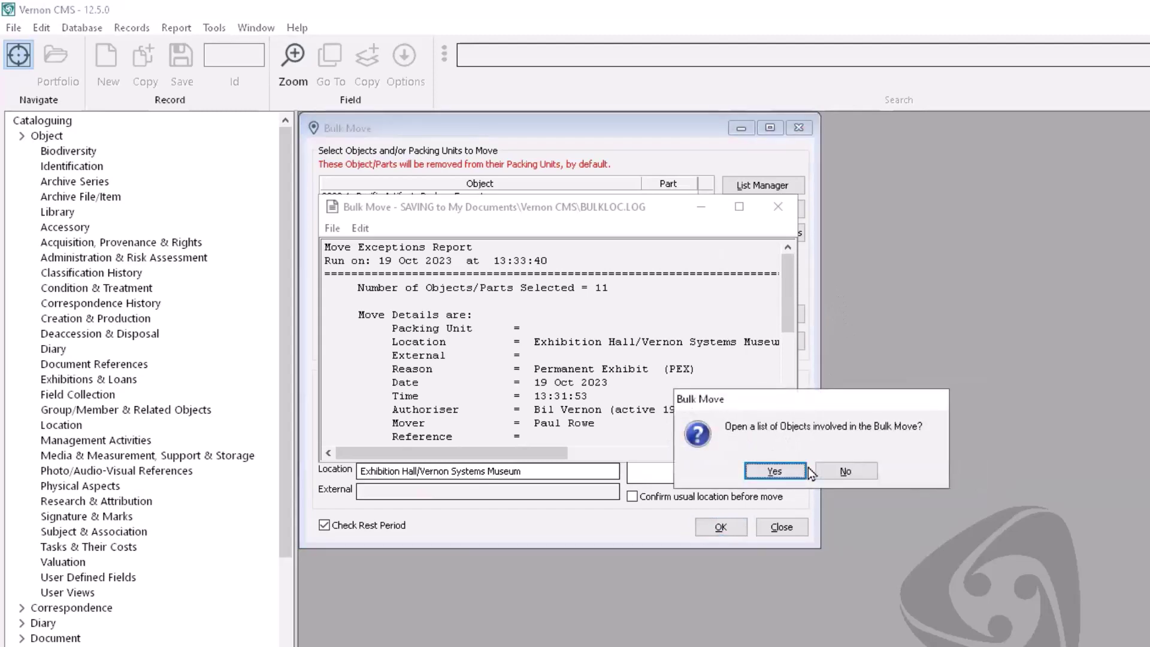
left_click(844, 472)
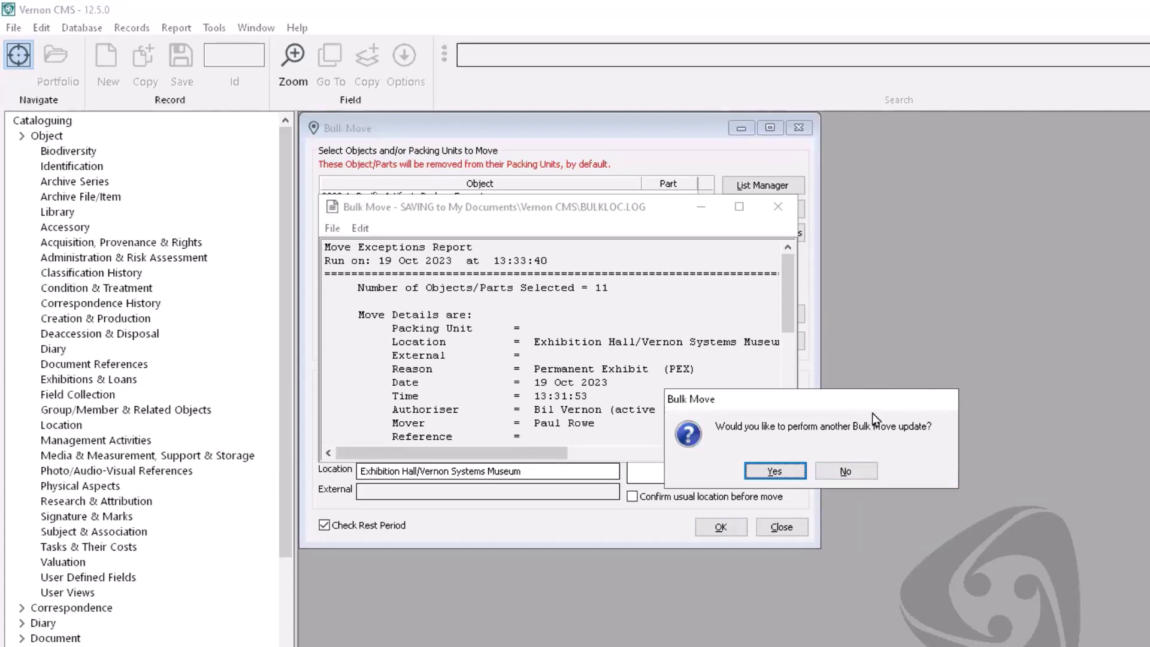
left_click(854, 471)
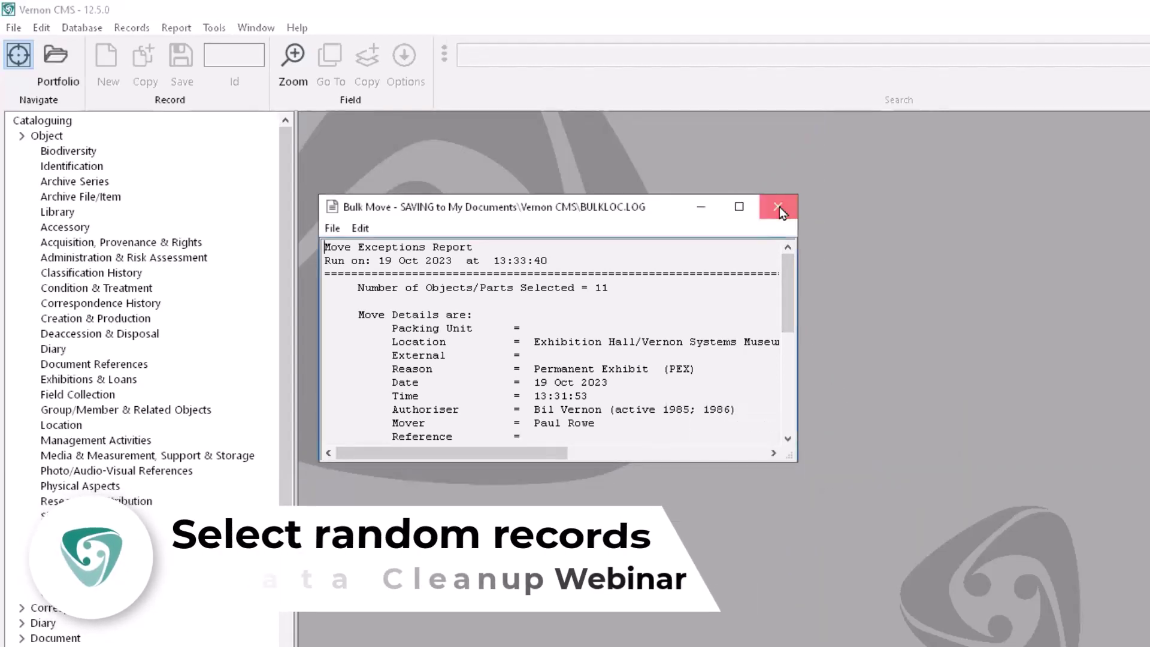
left_click(779, 207)
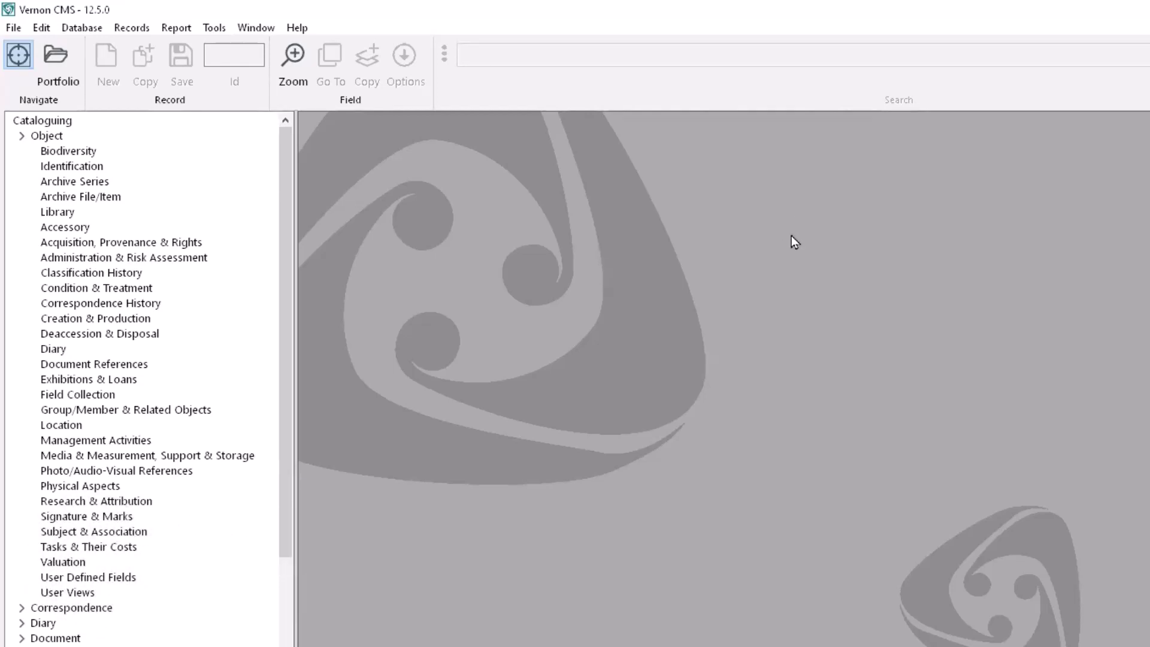
Step: Open Random Record Selection from Tools > Utilities and choose the Object file
left_click(215, 29)
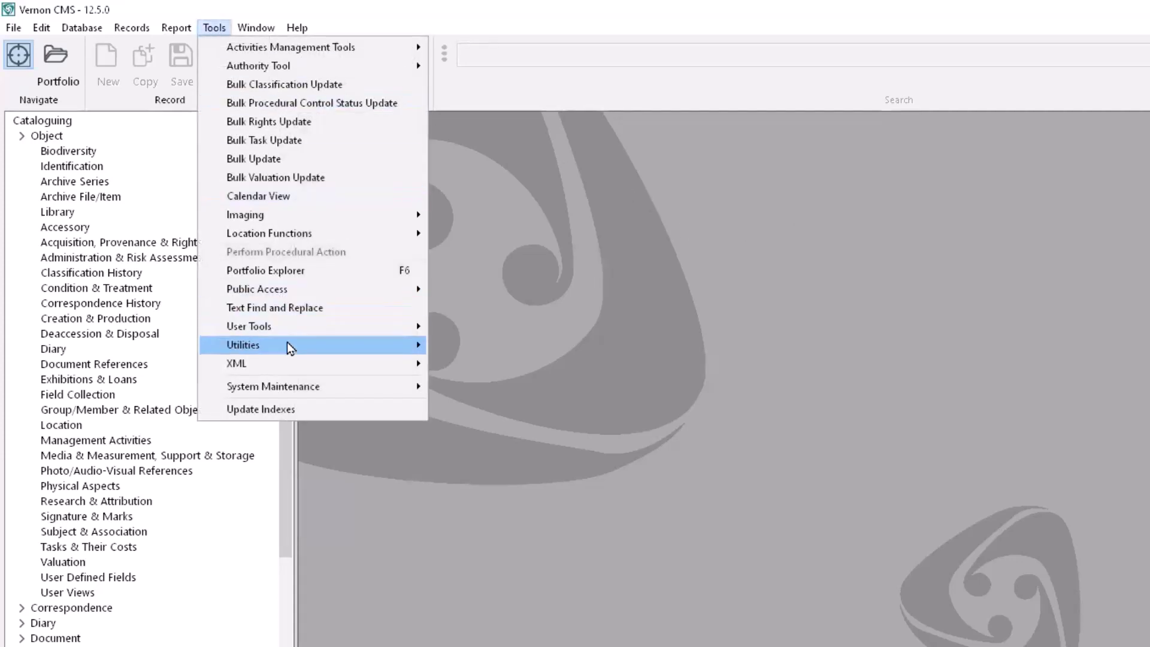
mouse_move(287, 344)
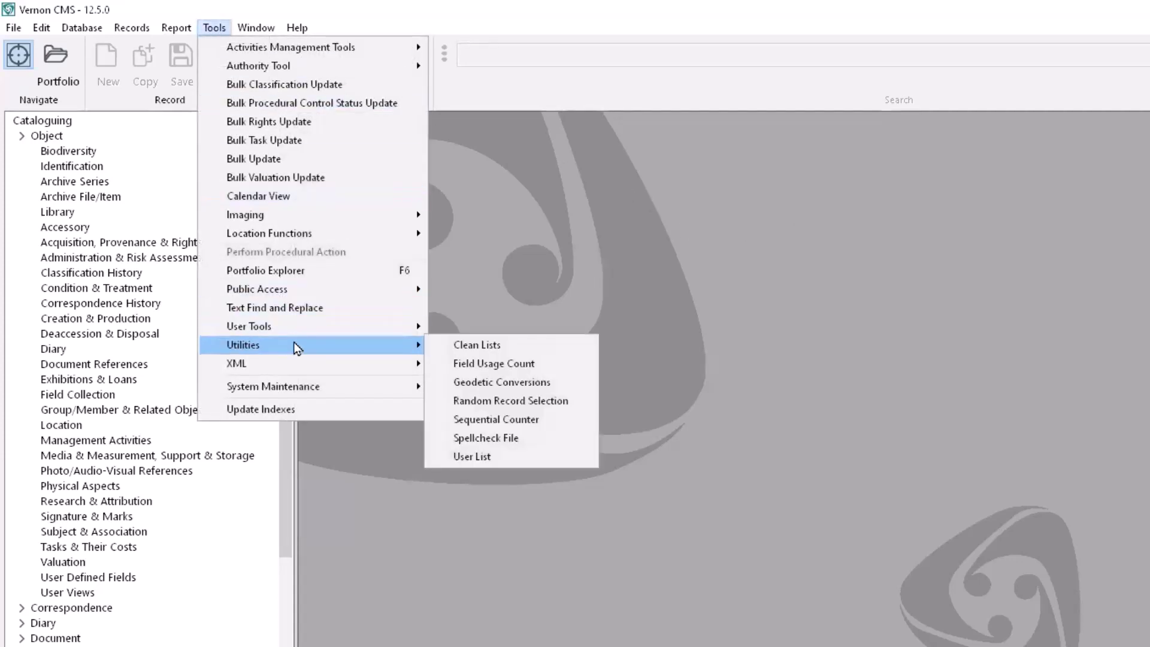
left_click(559, 397)
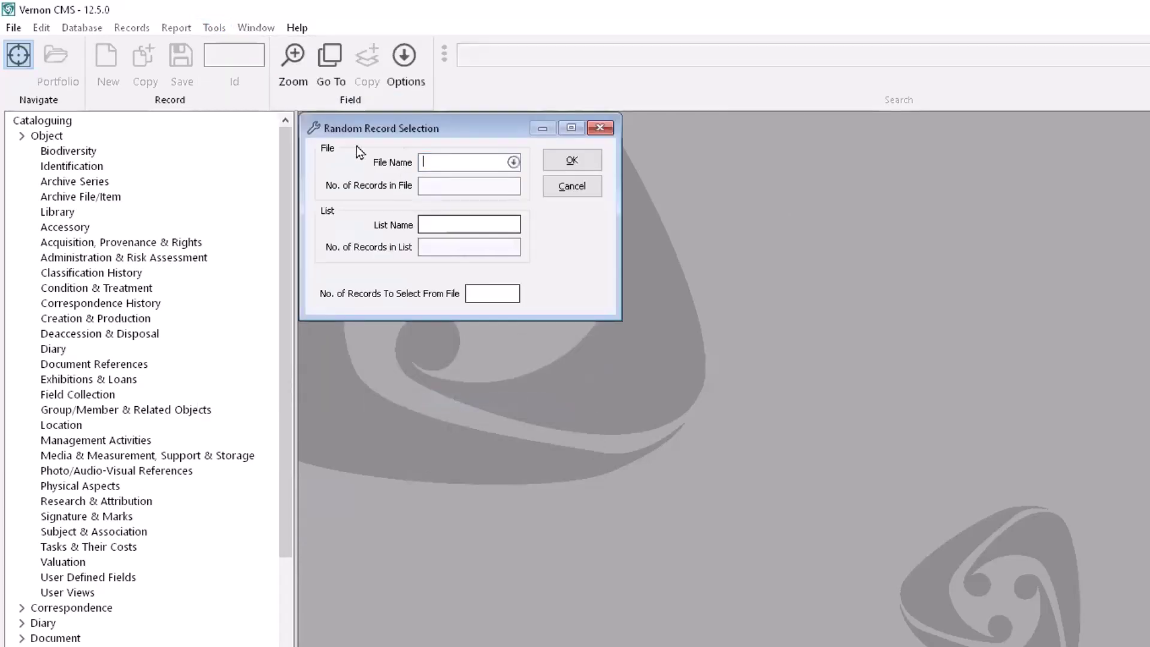
type("object")
left_click(513, 162)
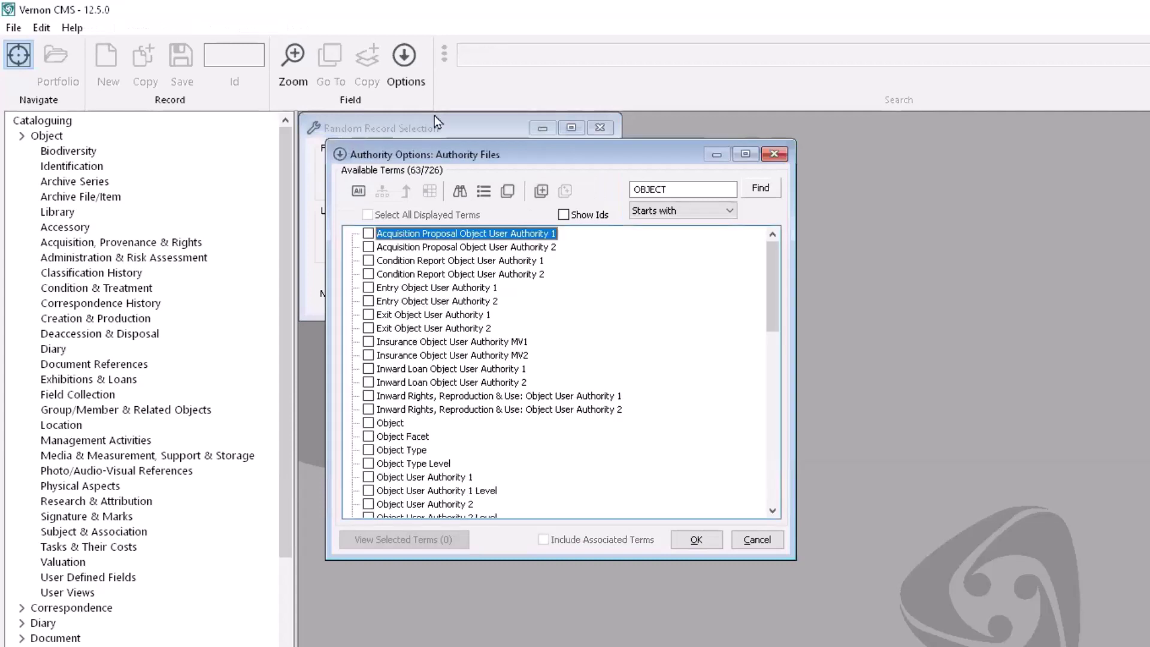
left_click(368, 423)
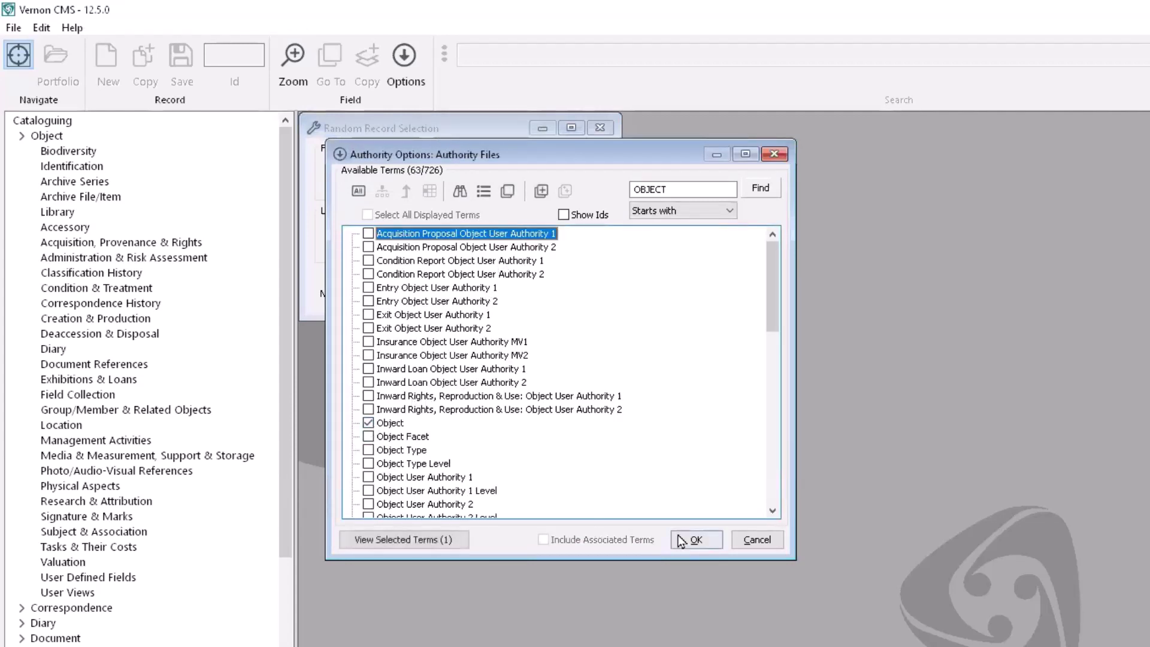
left_click(696, 539)
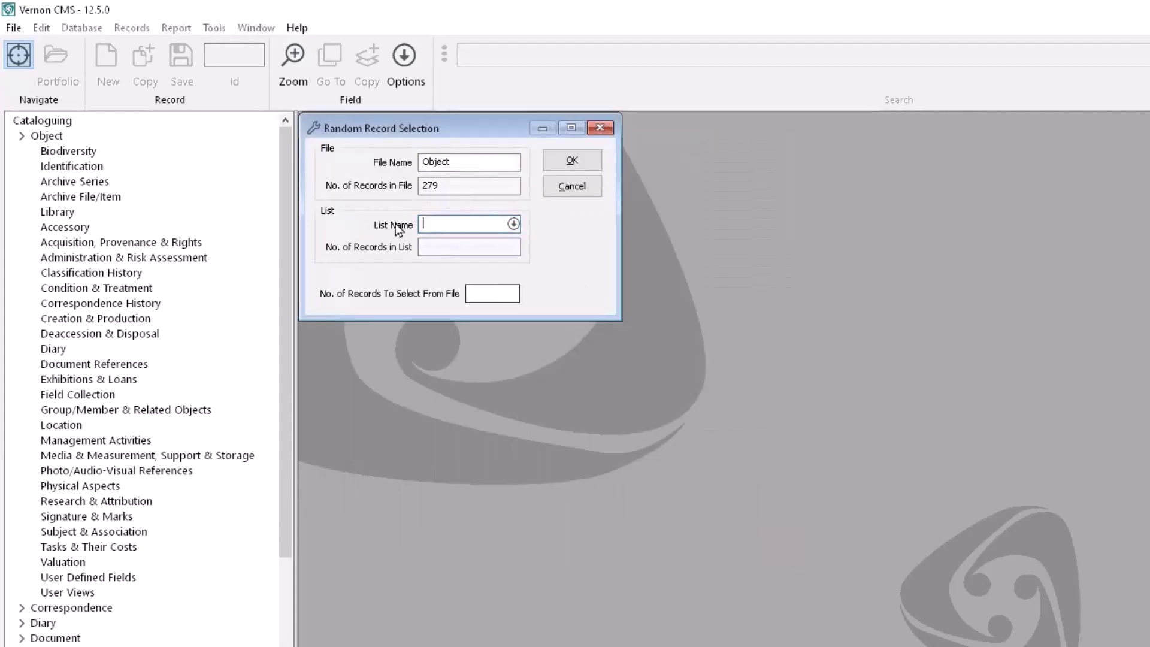
Step: Draw 5 random records from the 50-record 'Updated in 2023' saved list
left_click(513, 224)
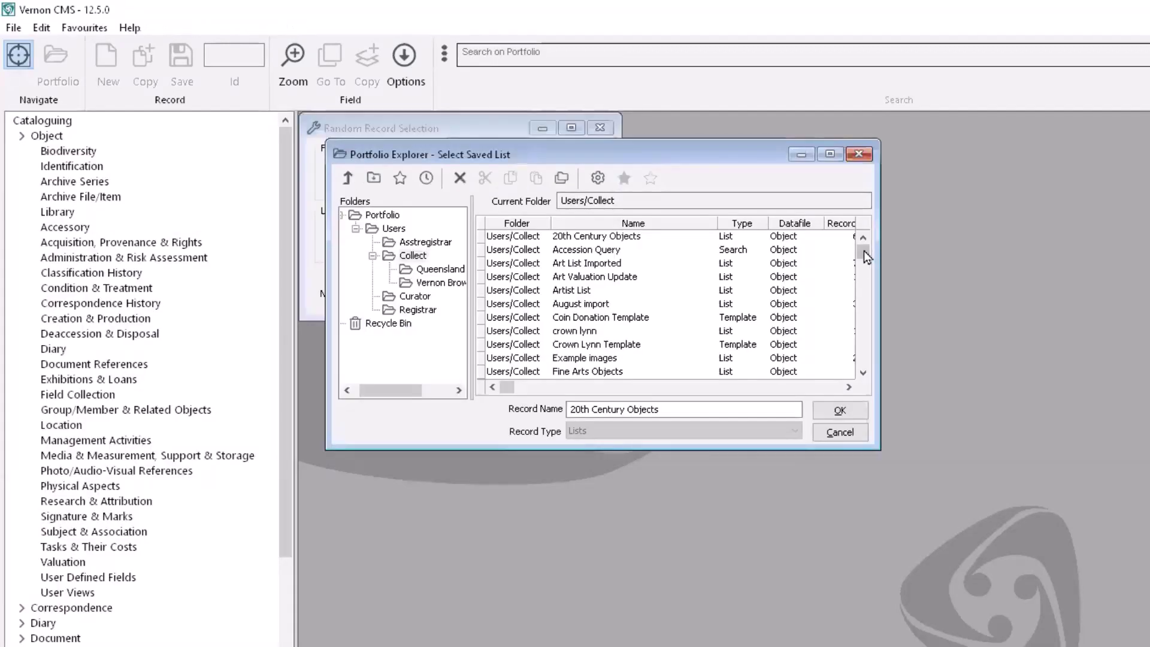
left_click_drag(863, 251, 864, 365)
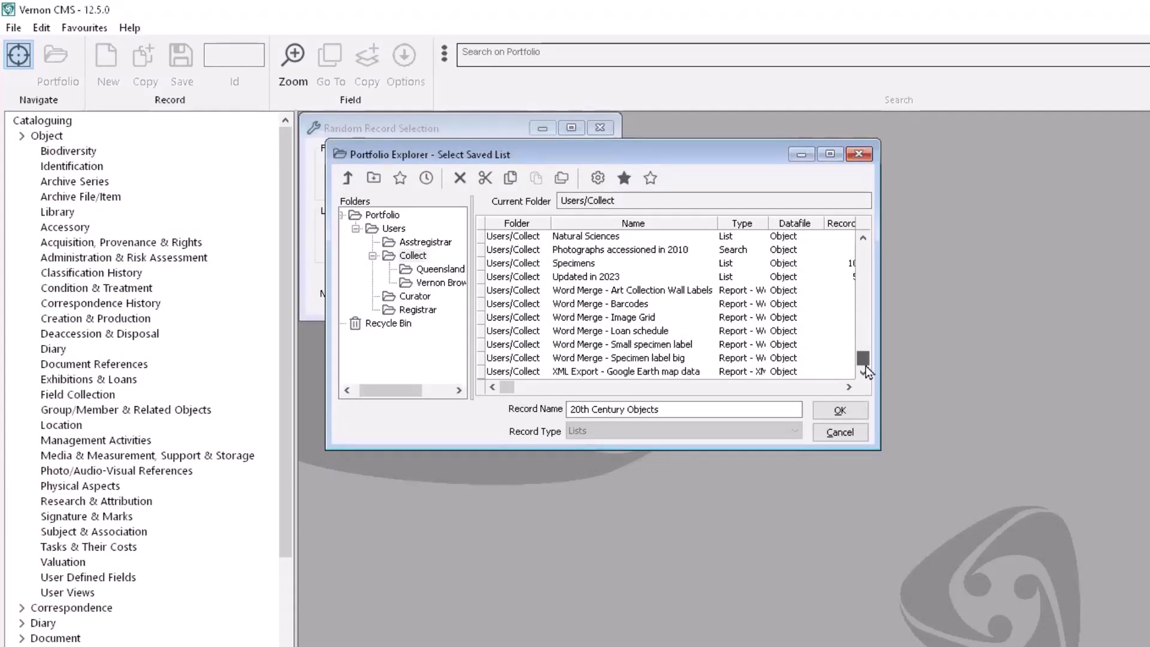
left_click(602, 278)
left_click(834, 410)
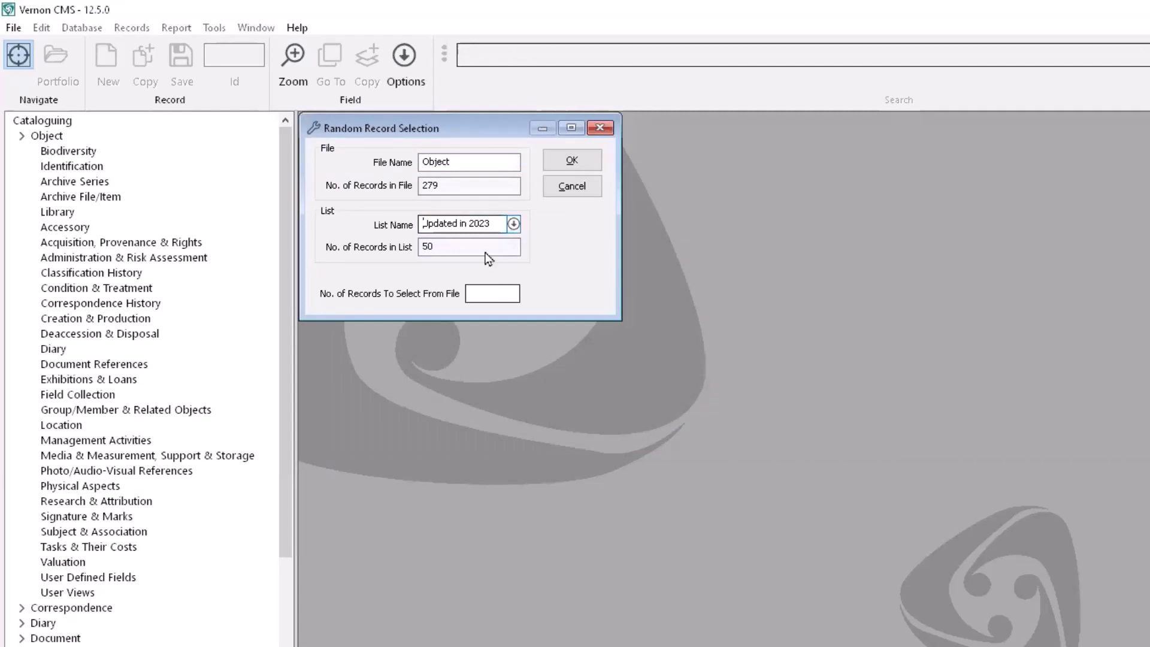
left_click(477, 293)
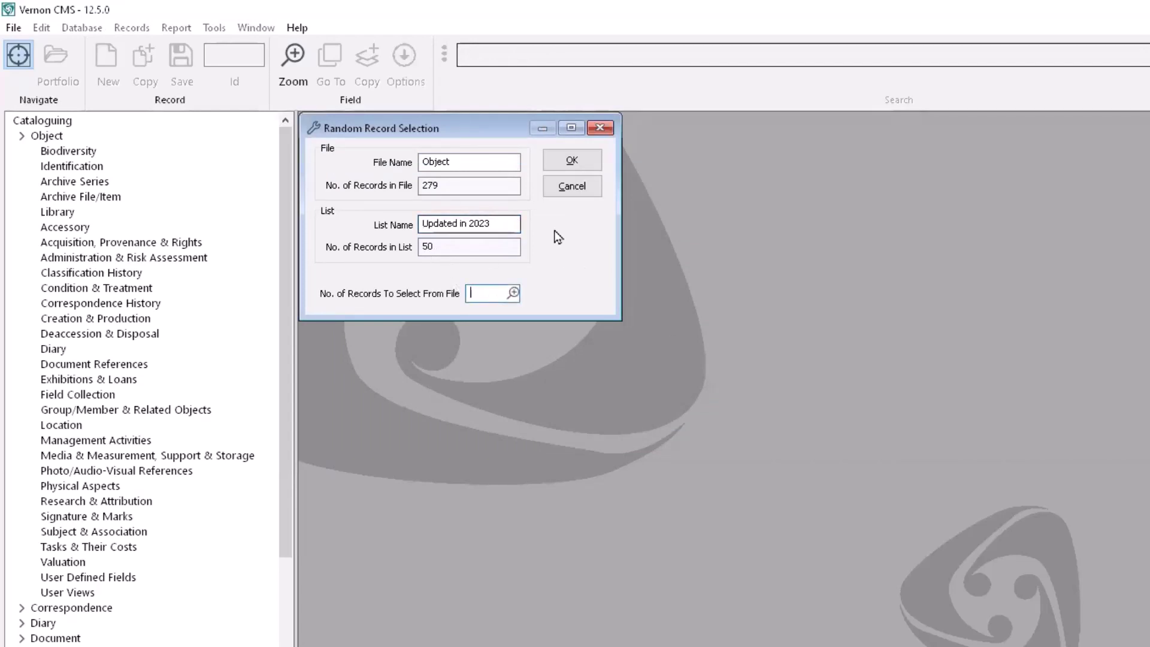
type("5")
left_click(571, 160)
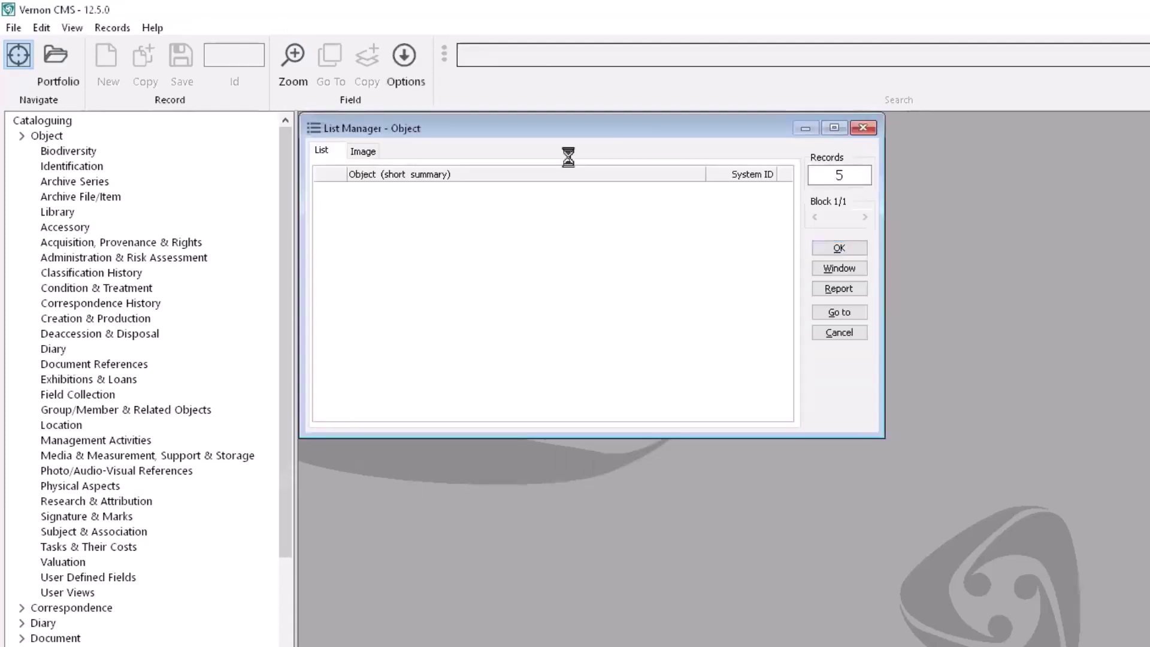
Step: Open the 5 sampled records in the Object form, beginning with the Crown Lynn Nautilus Vase
left_click(853, 267)
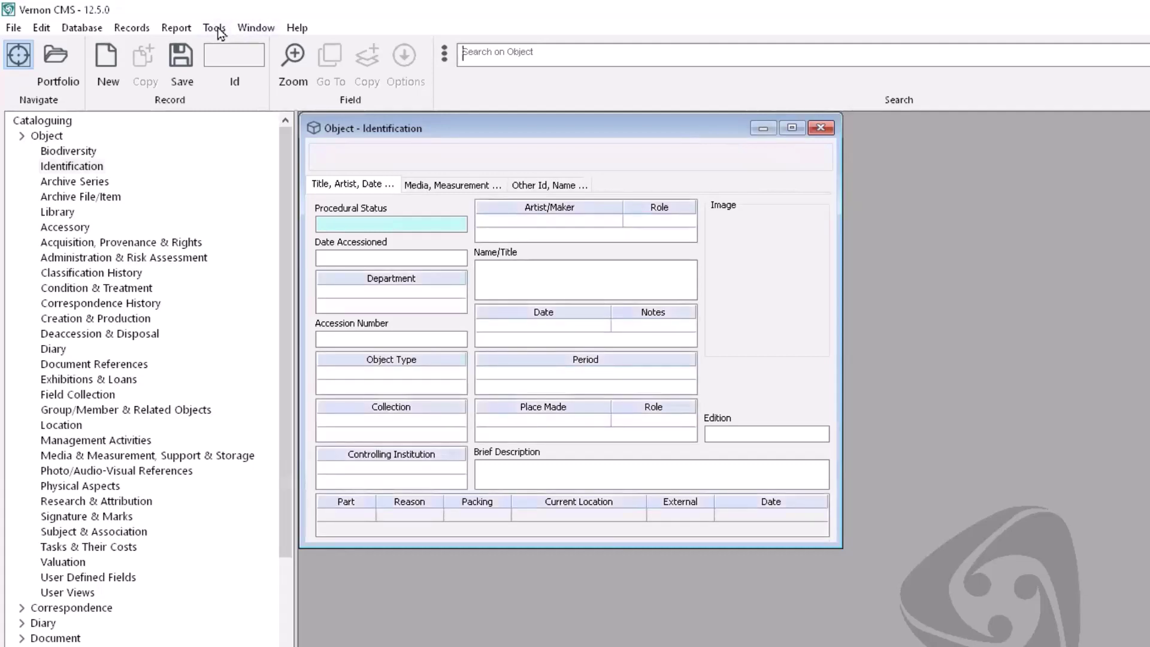
key("Return")
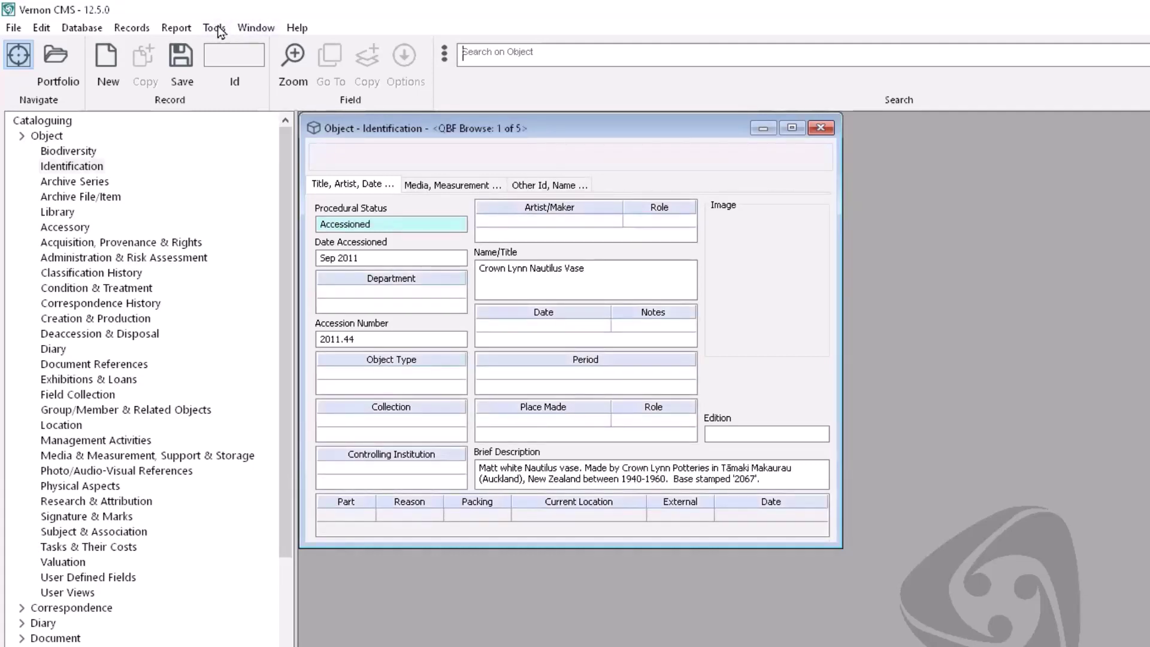